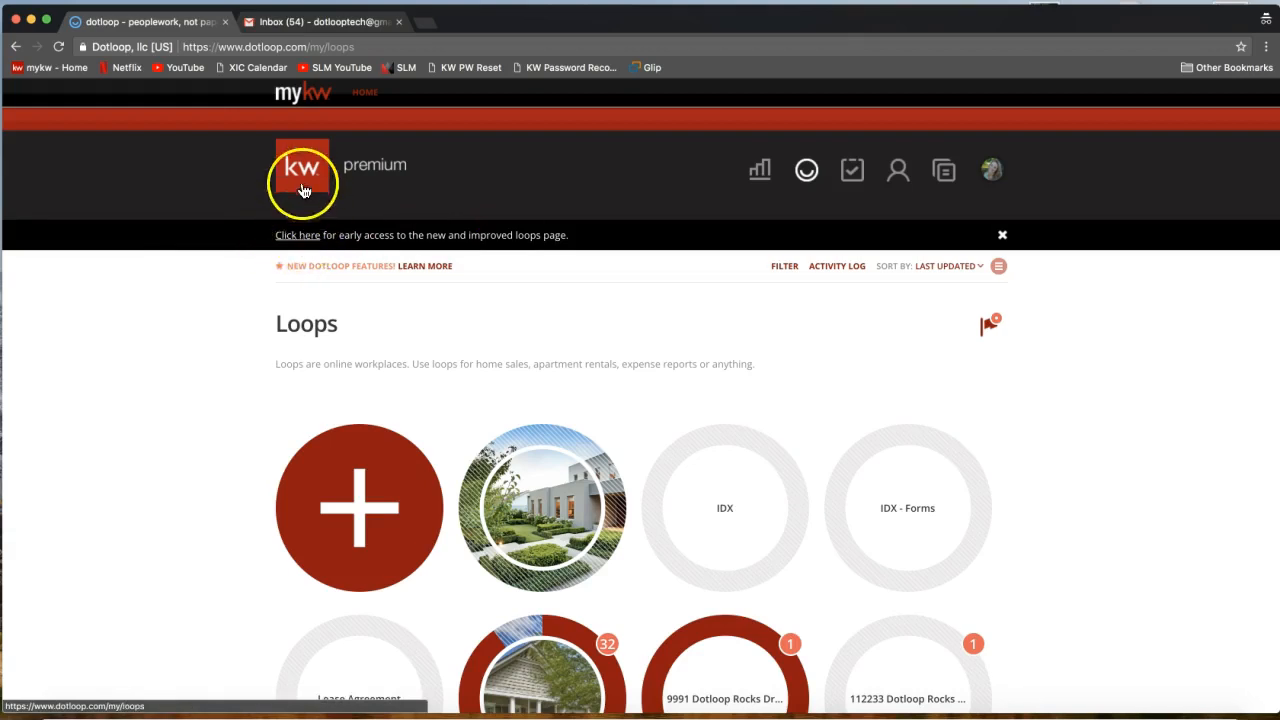
Switch to the early-access loops page and open the active Listing for Sale loop created 06/07/2018.
{"action": "left_click", "coordinate": [298, 236]}
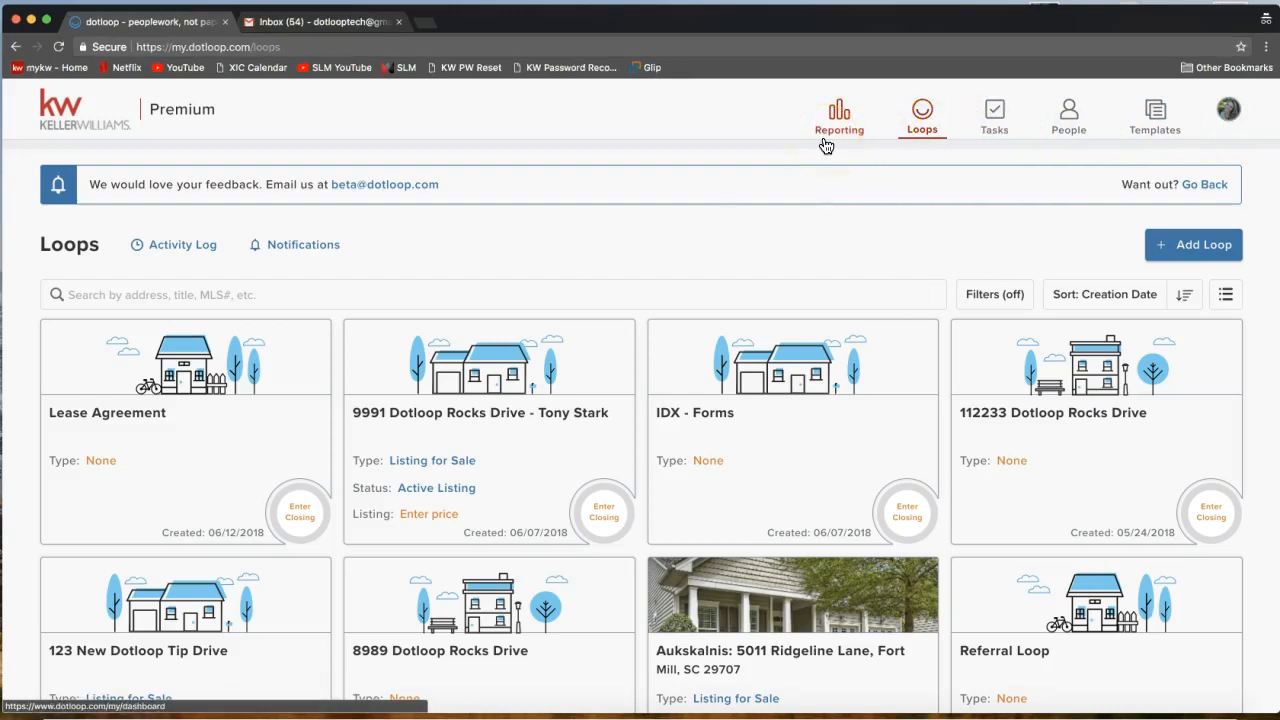
{"action": "left_click", "coordinate": [201, 293]}
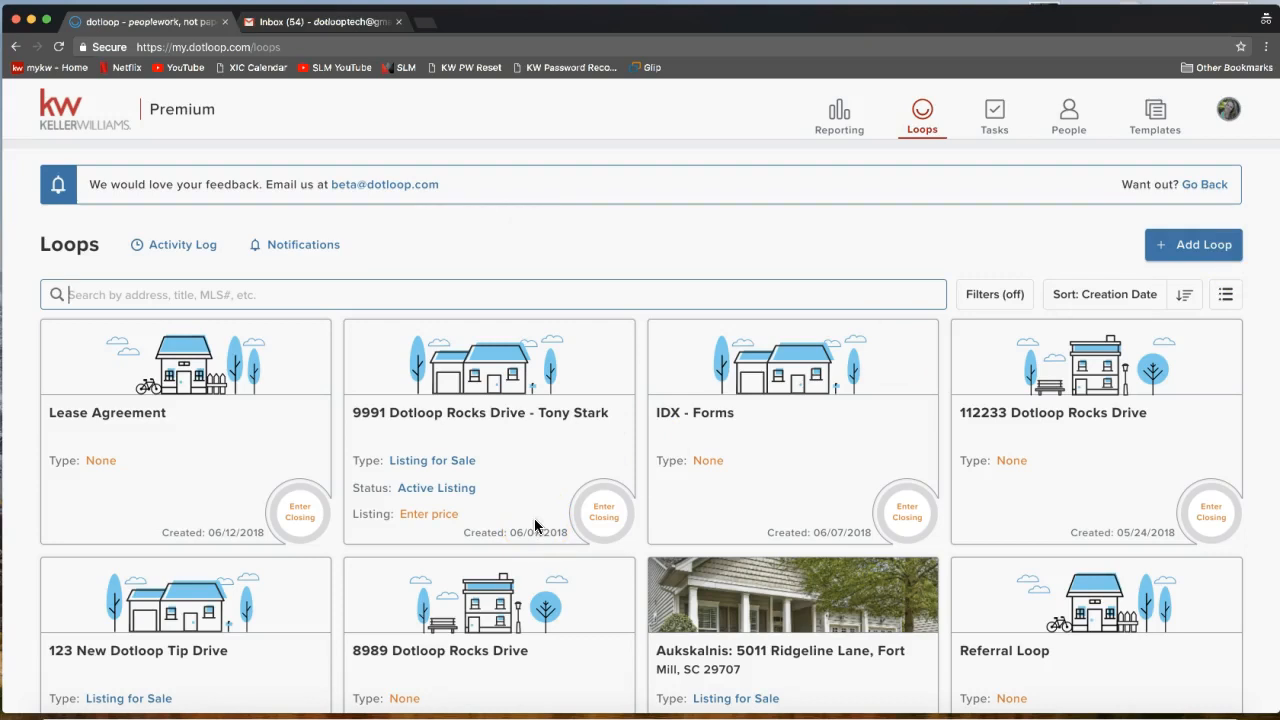
{"action": "left_click", "coordinate": [458, 422]}
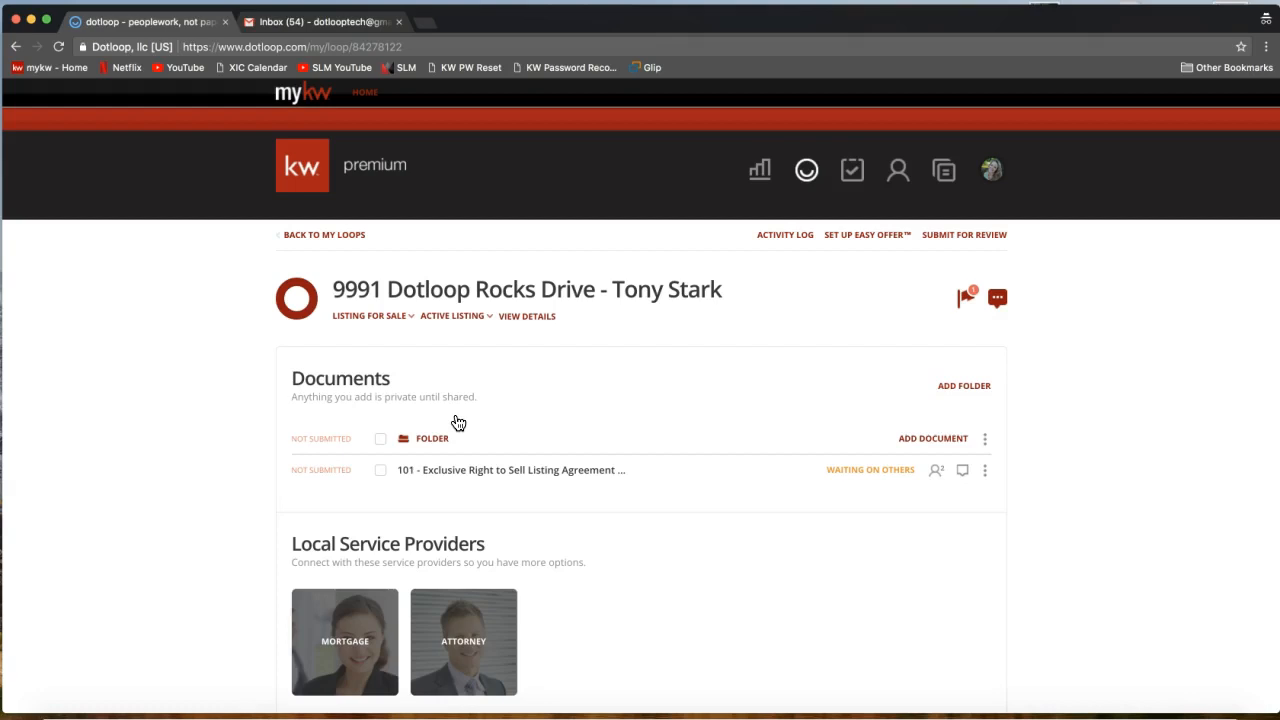
Return to the loops overview and revert it to the classic loops page.
{"action": "left_click", "coordinate": [311, 245]}
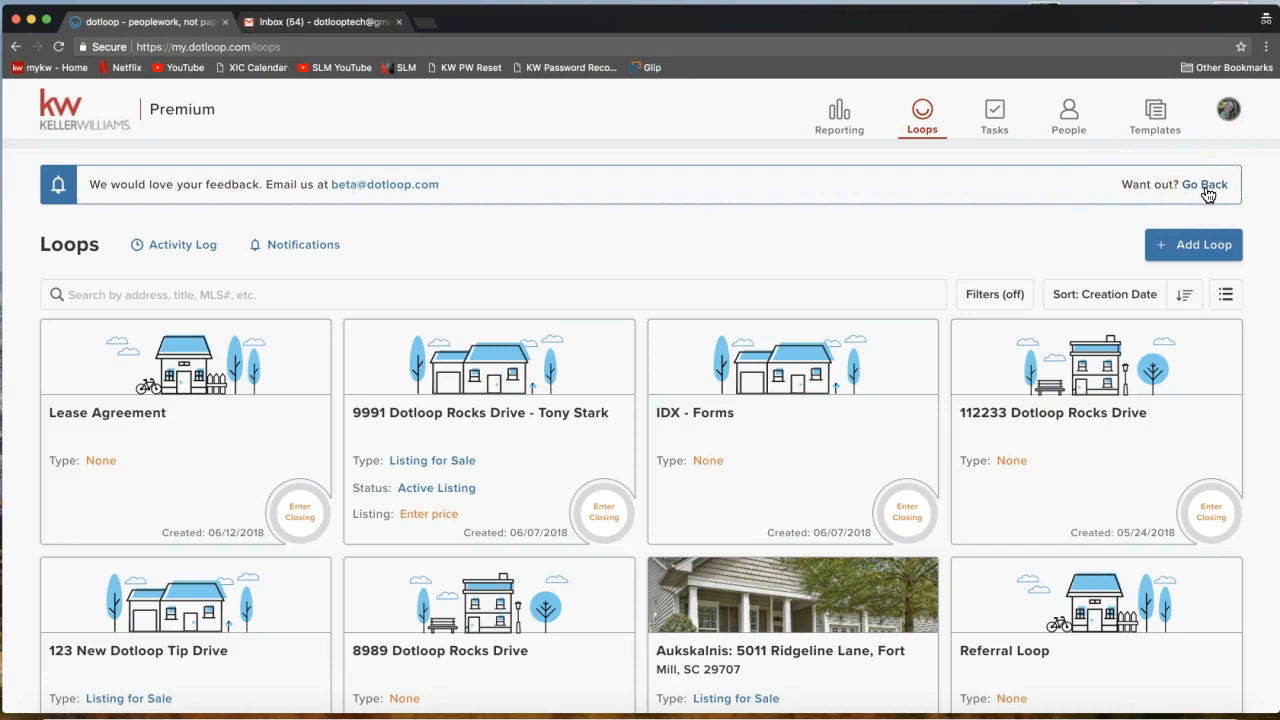
{"action": "left_click", "coordinate": [1206, 188]}
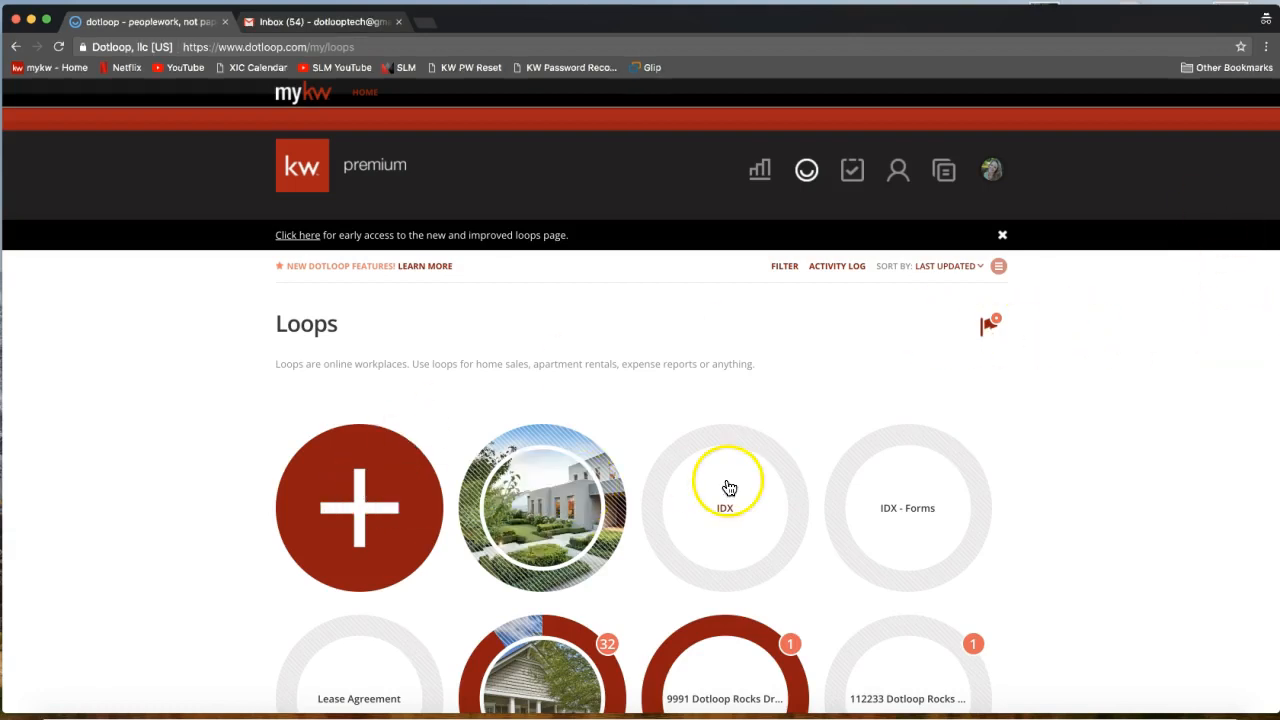
Switch the classic loops page to list view.
{"action": "scroll", "coordinate": [727, 486], "scroll_direction": "down", "scroll_amount": 3}
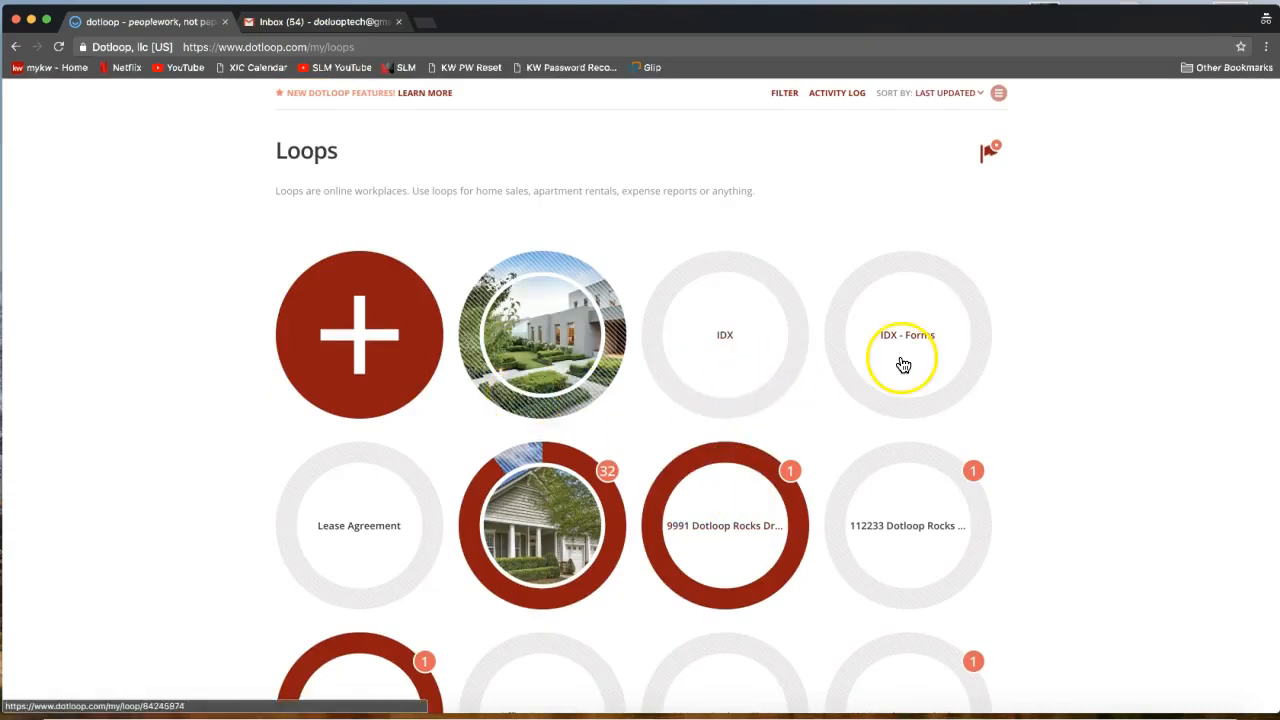
{"action": "scroll", "coordinate": [1127, 369], "scroll_direction": "up", "scroll_amount": 3}
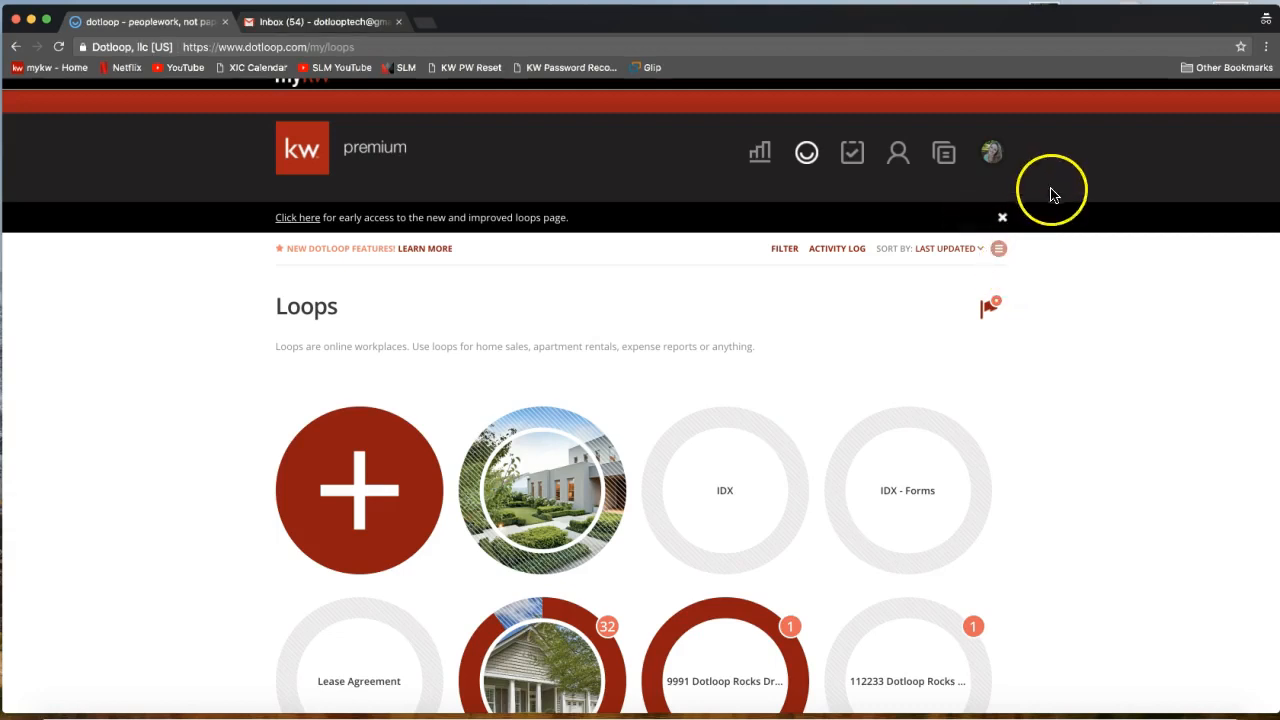
{"action": "left_click", "coordinate": [1012, 264]}
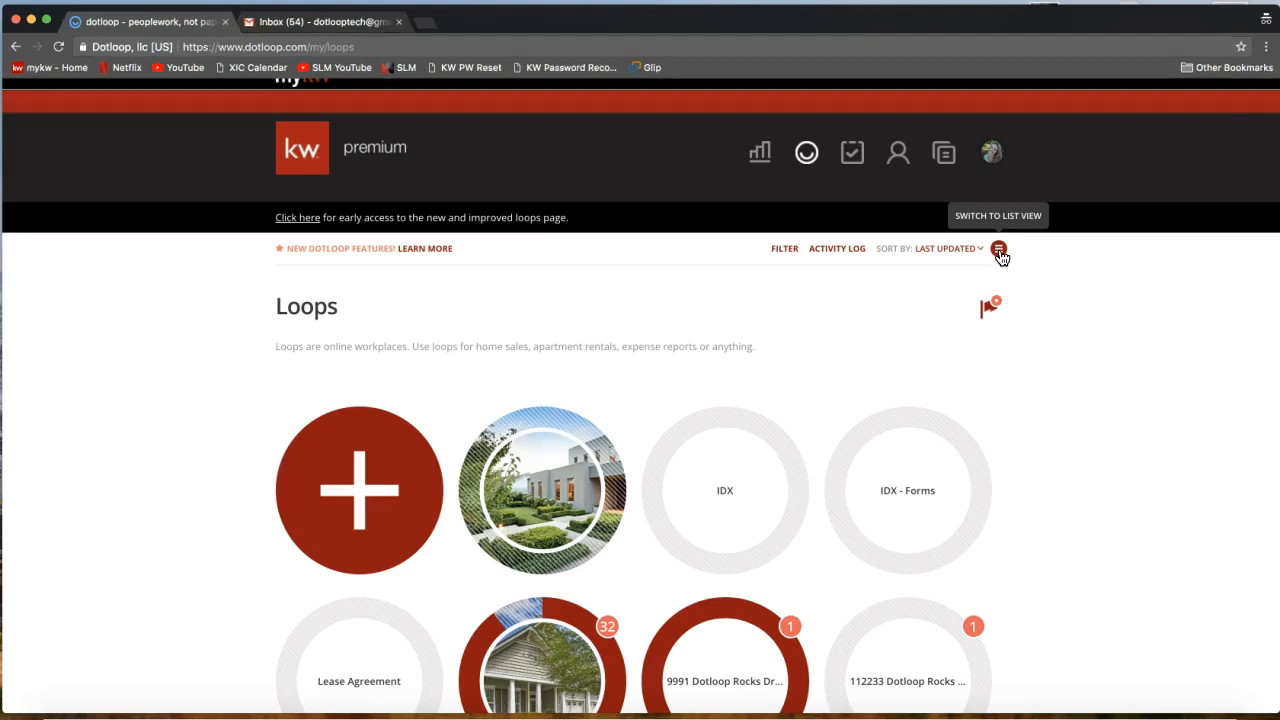
{"action": "left_click", "coordinate": [999, 250]}
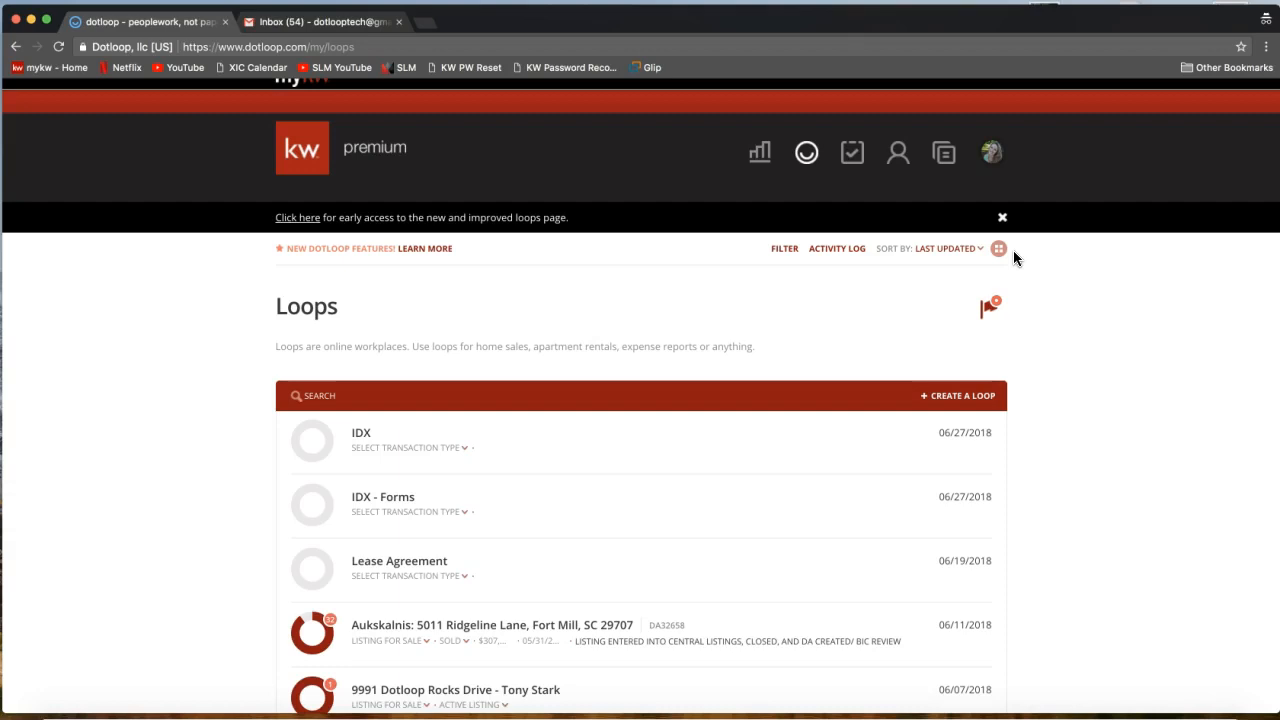
Set the transaction type to Listing for Sale for the 05/24/2018 loop that has none selected.
{"action": "scroll", "coordinate": [578, 334], "scroll_direction": "down", "scroll_amount": 1}
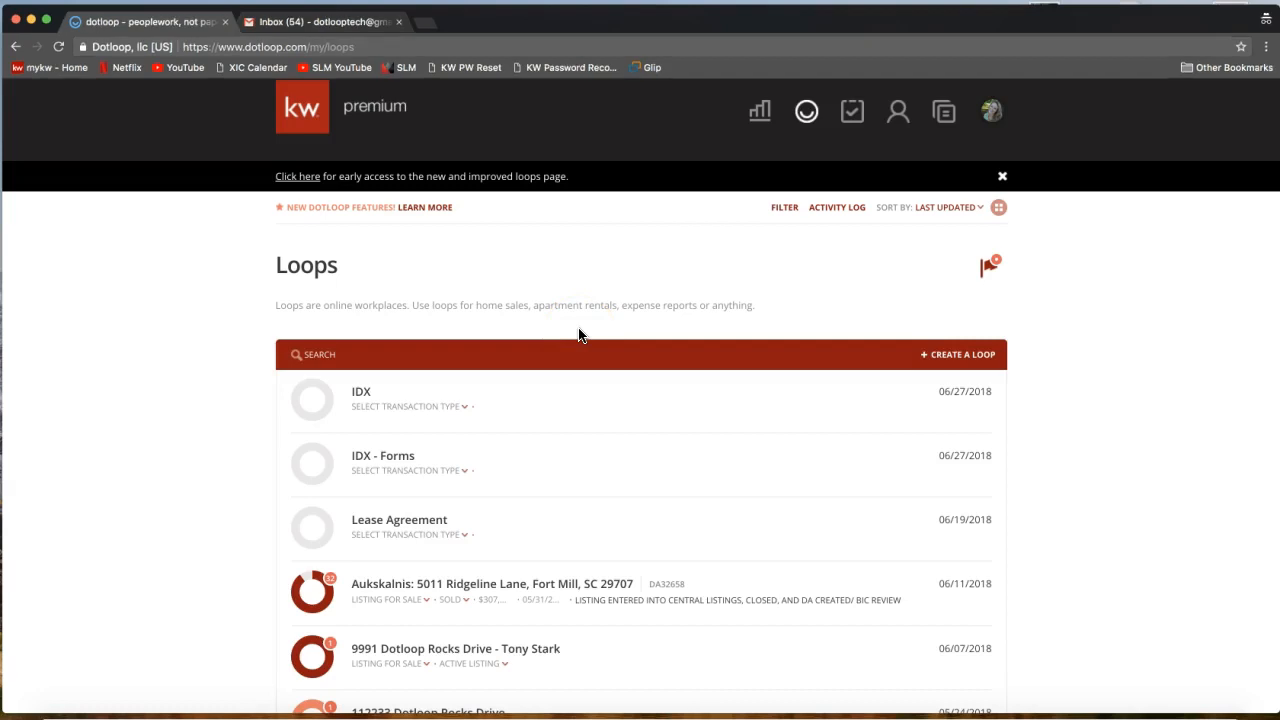
{"action": "scroll", "coordinate": [521, 257], "scroll_direction": "down", "scroll_amount": 1}
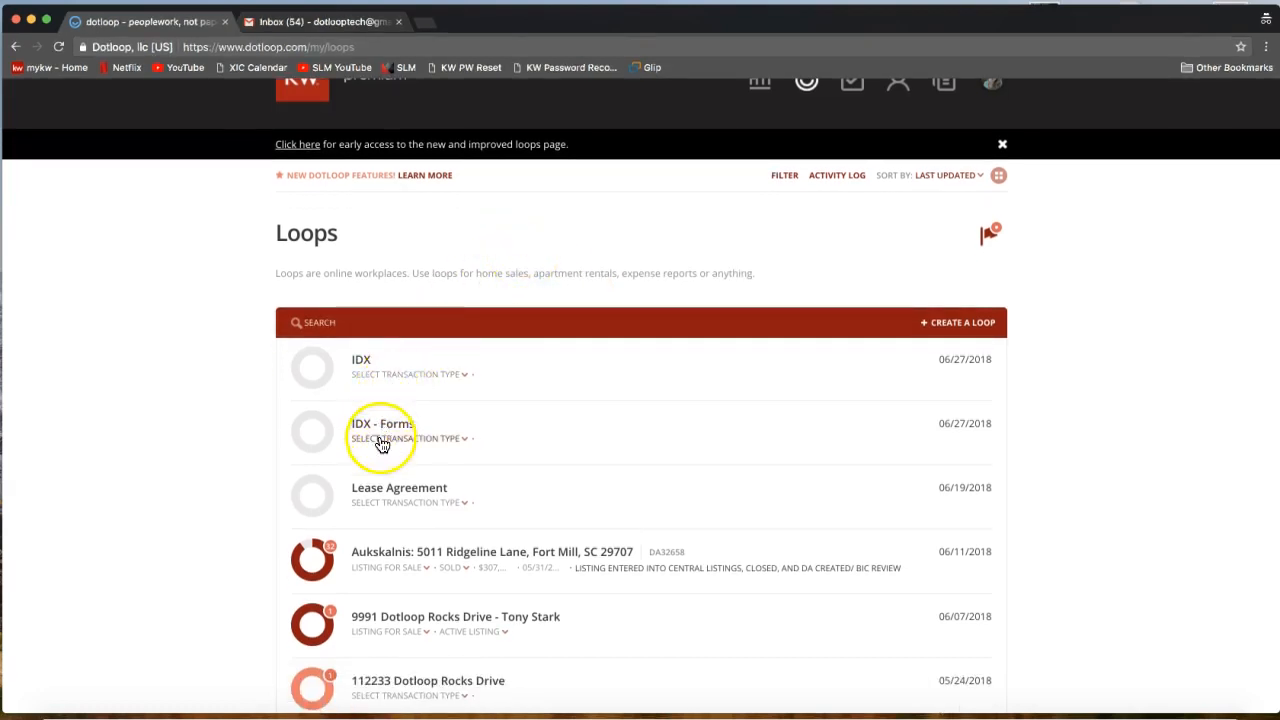
{"action": "scroll", "coordinate": [391, 509], "scroll_direction": "down", "scroll_amount": 3}
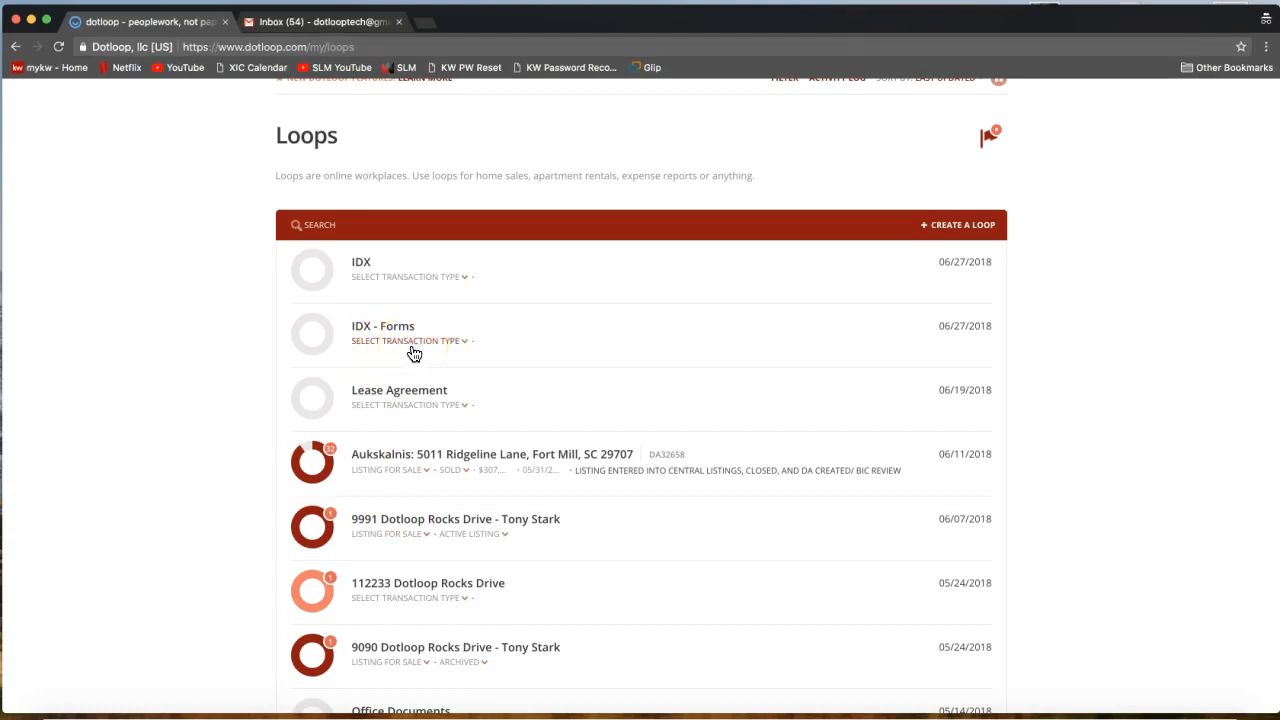
{"action": "scroll", "coordinate": [414, 353], "scroll_direction": "down", "scroll_amount": 3}
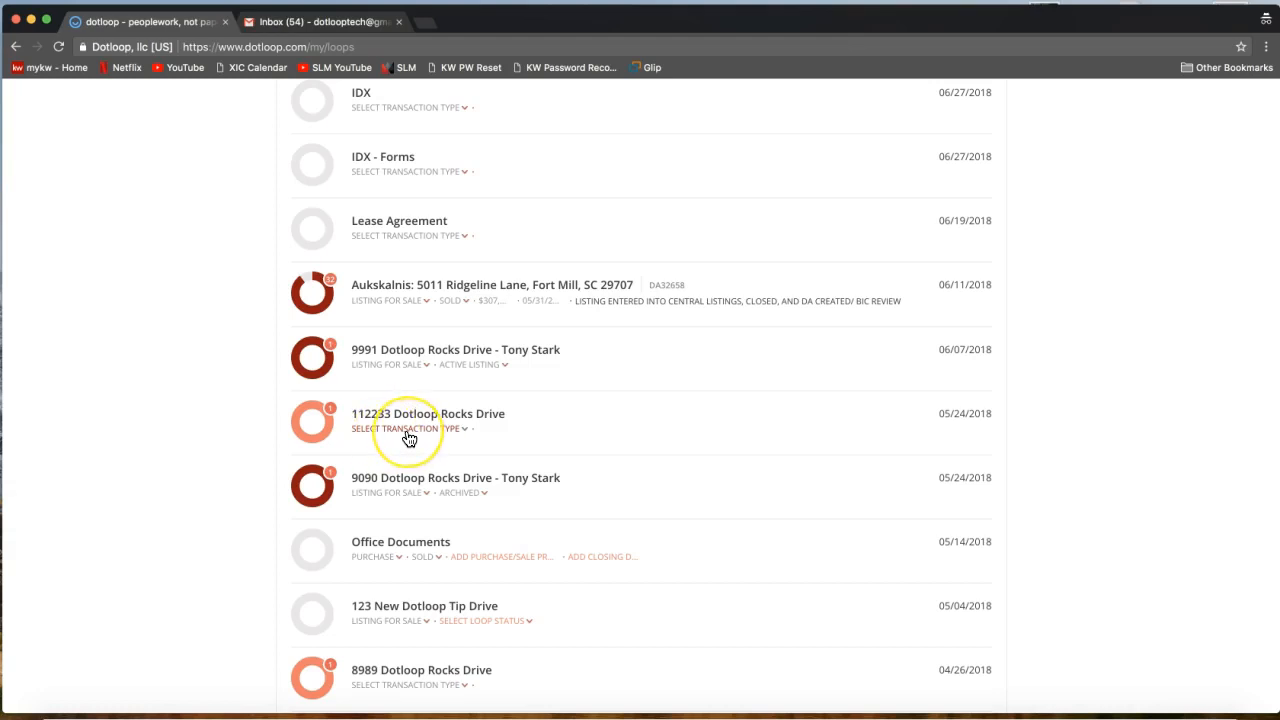
{"action": "left_click", "coordinate": [409, 429]}
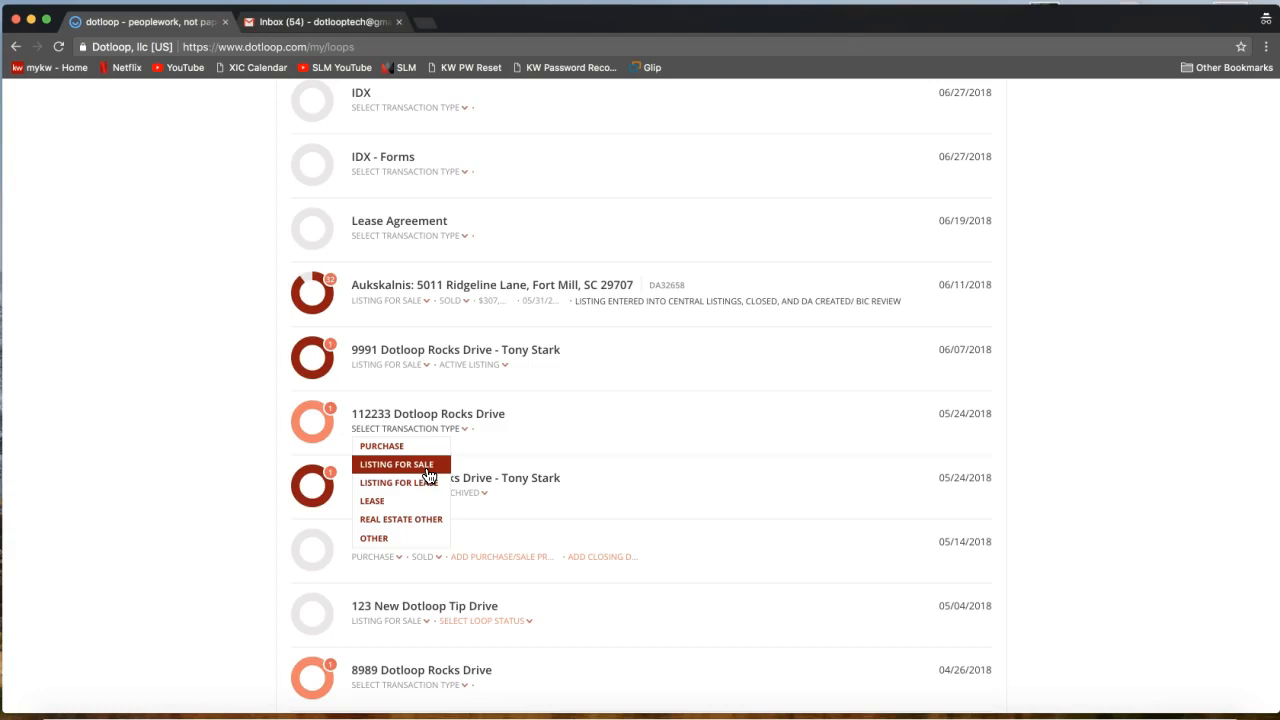
{"action": "left_click", "coordinate": [428, 474]}
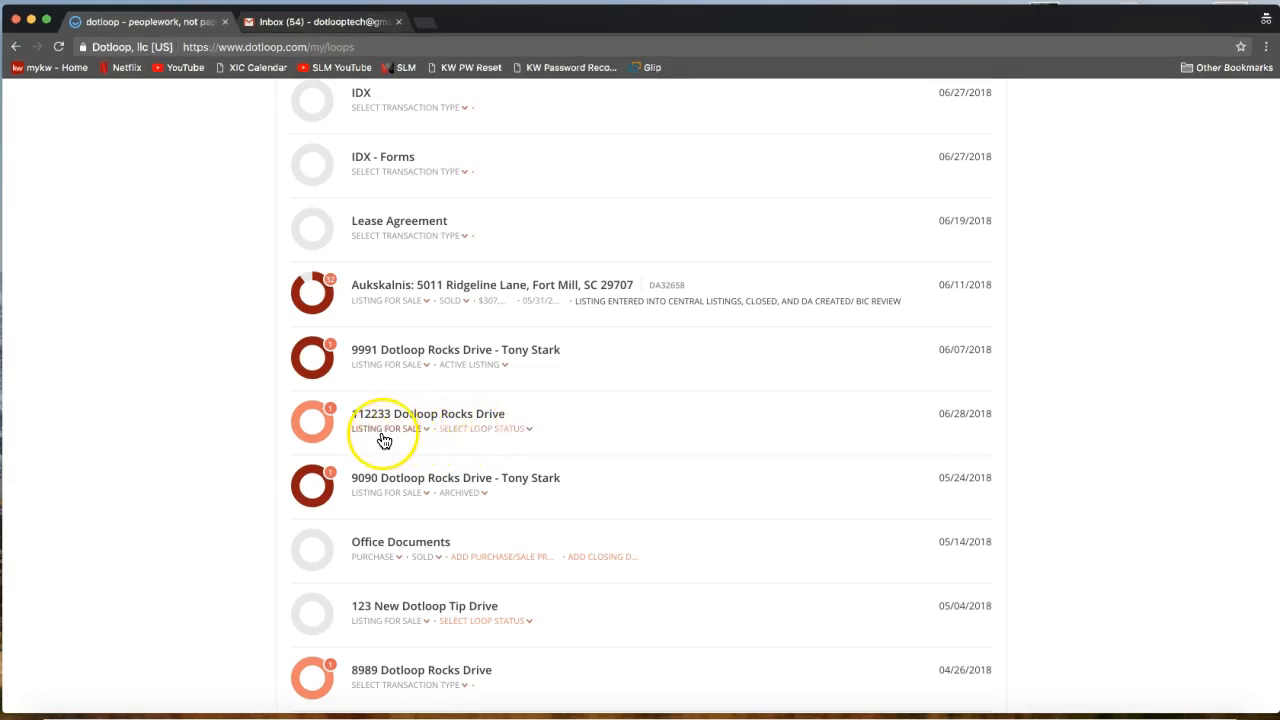
Set that same Listing for Sale loop's status to Archived.
{"action": "left_click", "coordinate": [484, 432]}
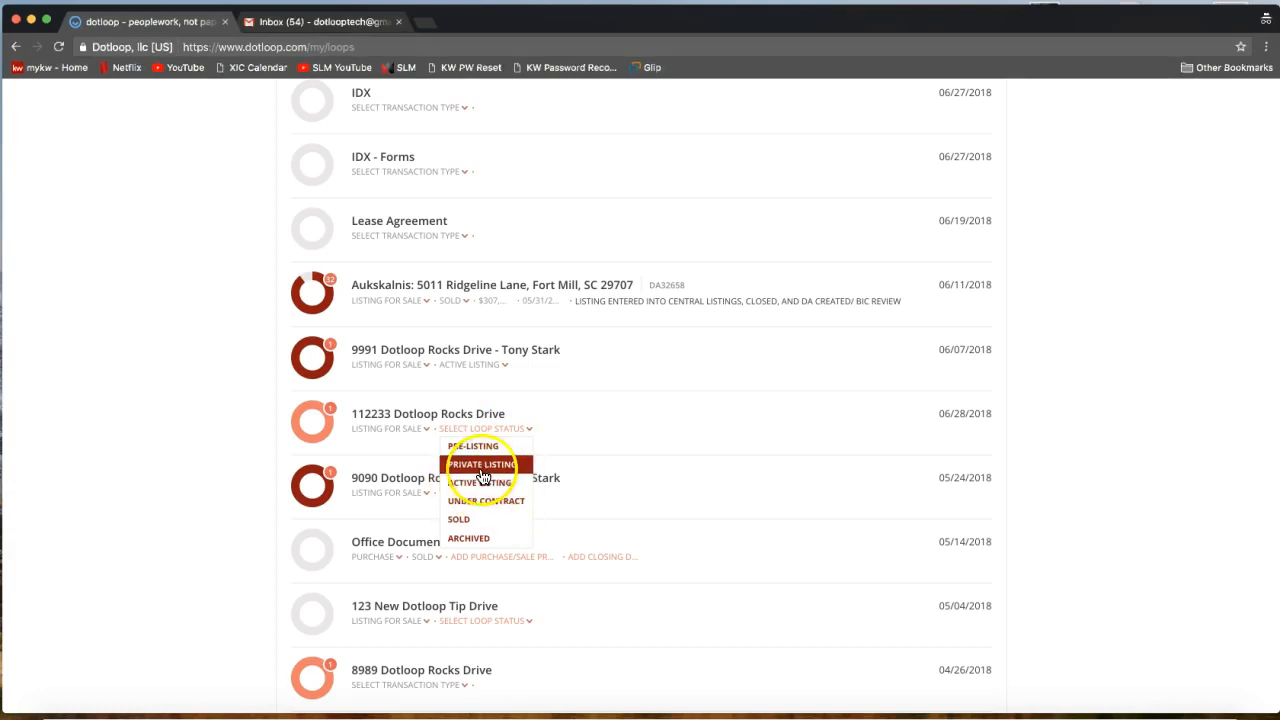
{"action": "left_click", "coordinate": [487, 547]}
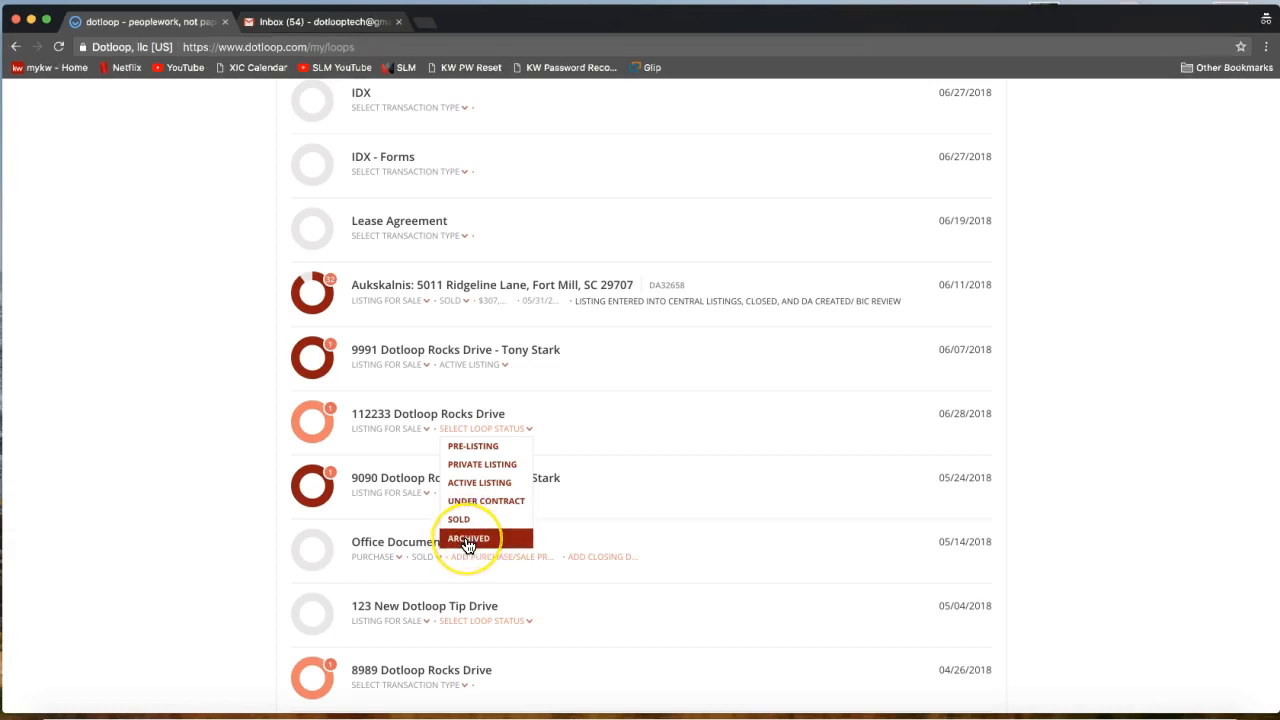
{"action": "left_click", "coordinate": [467, 540]}
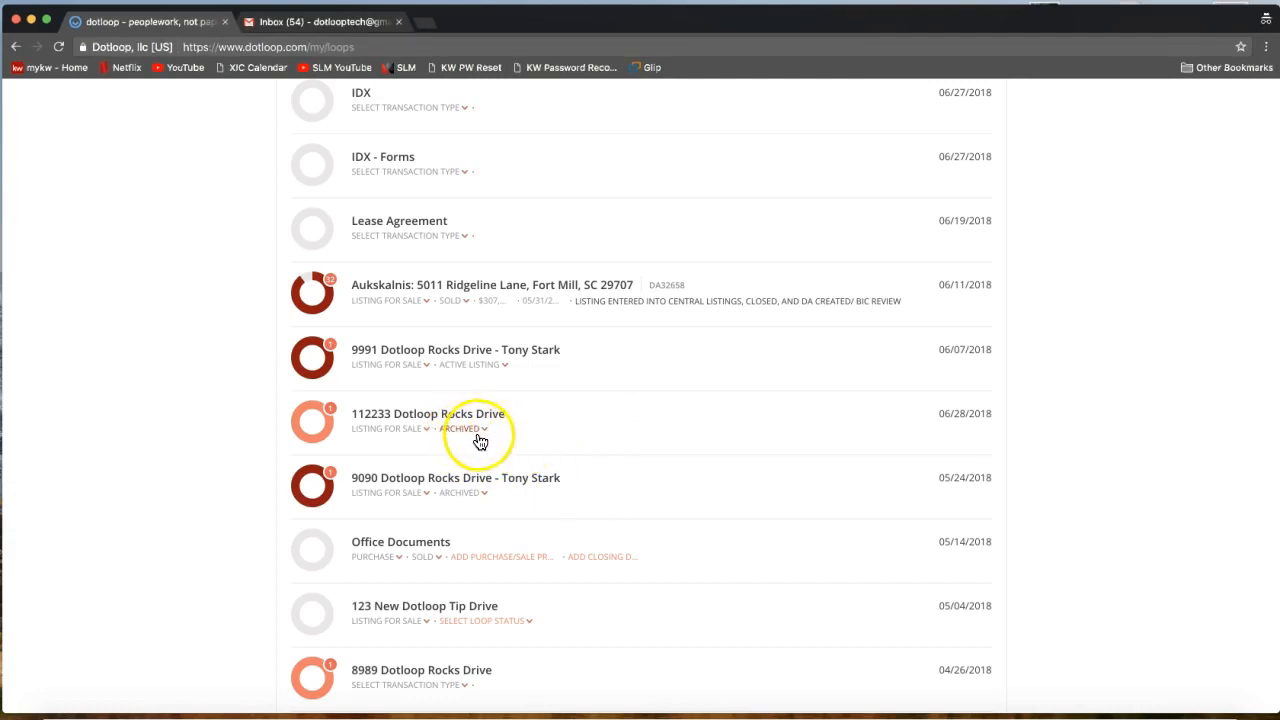
Open the loop filters and select the No Status, Private Listing, Active Listing and Under Contract statuses.
{"action": "scroll", "coordinate": [1038, 466], "scroll_direction": "up", "scroll_amount": 3}
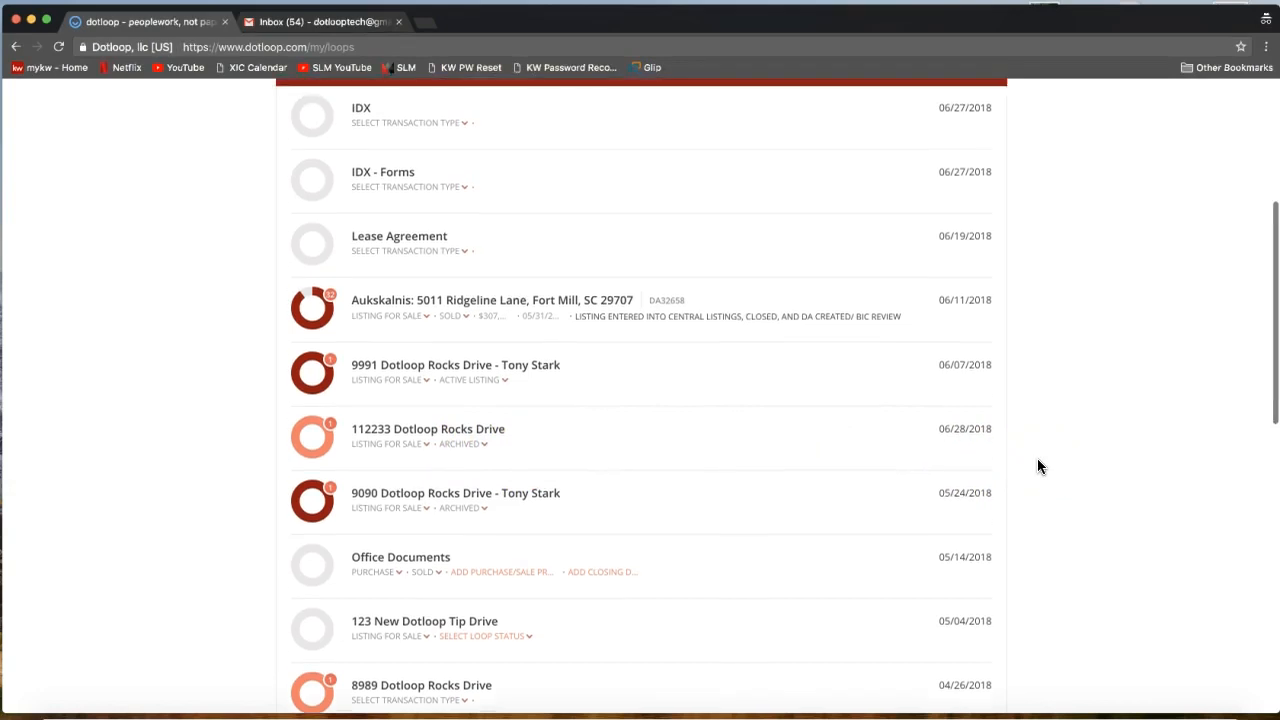
{"action": "scroll", "coordinate": [1038, 466], "scroll_direction": "up", "scroll_amount": 3}
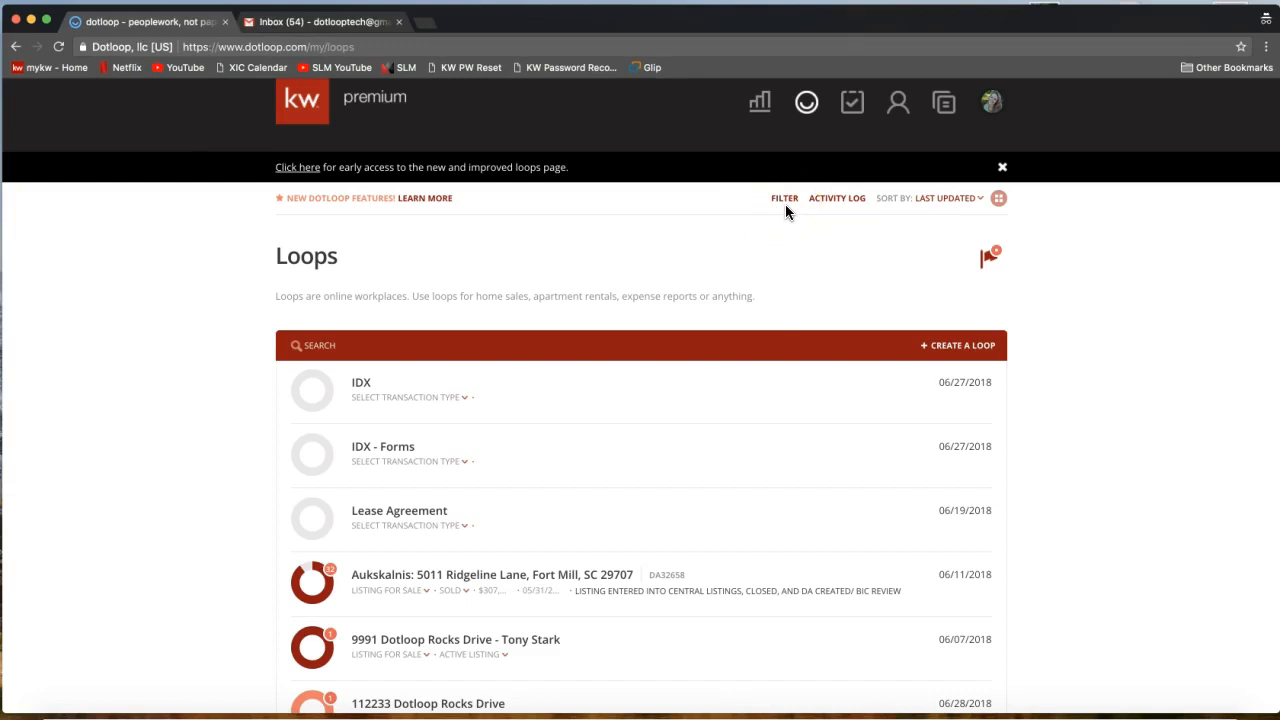
{"action": "left_click", "coordinate": [788, 201]}
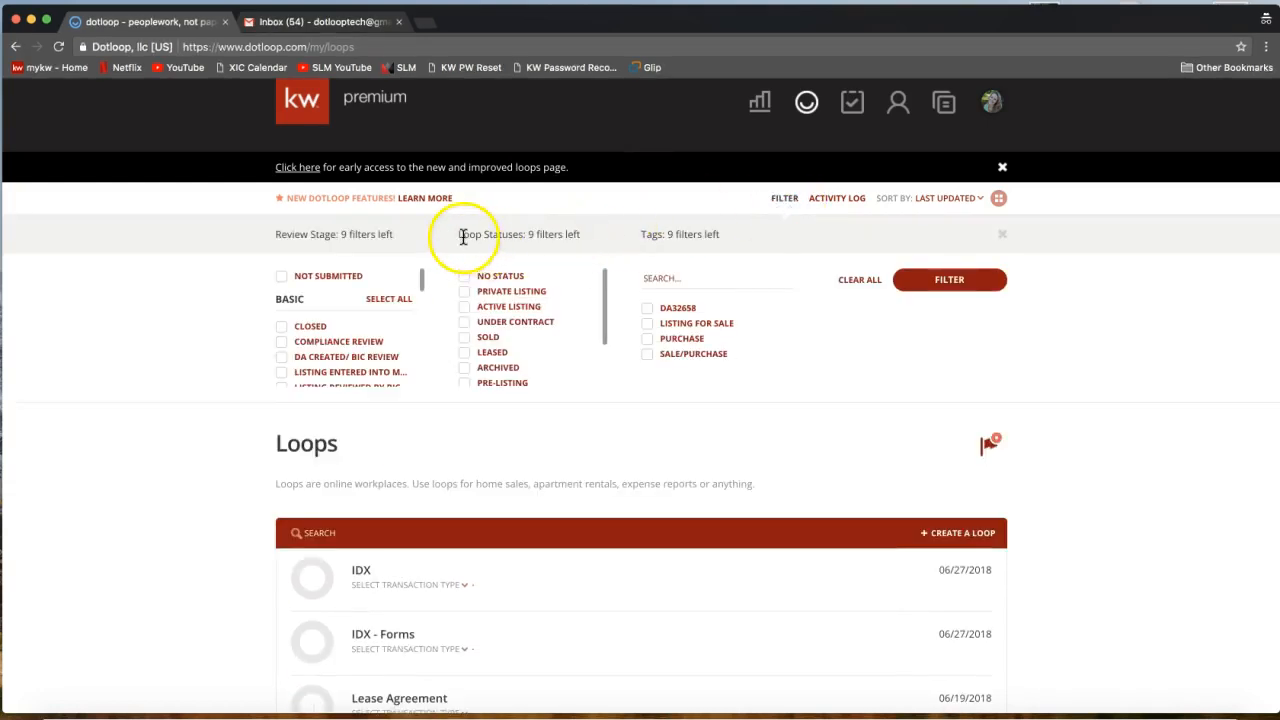
{"action": "left_click_drag", "start_coordinate": [460, 232], "coordinate": [520, 234]}
{"action": "double_click", "coordinate": [512, 234]}
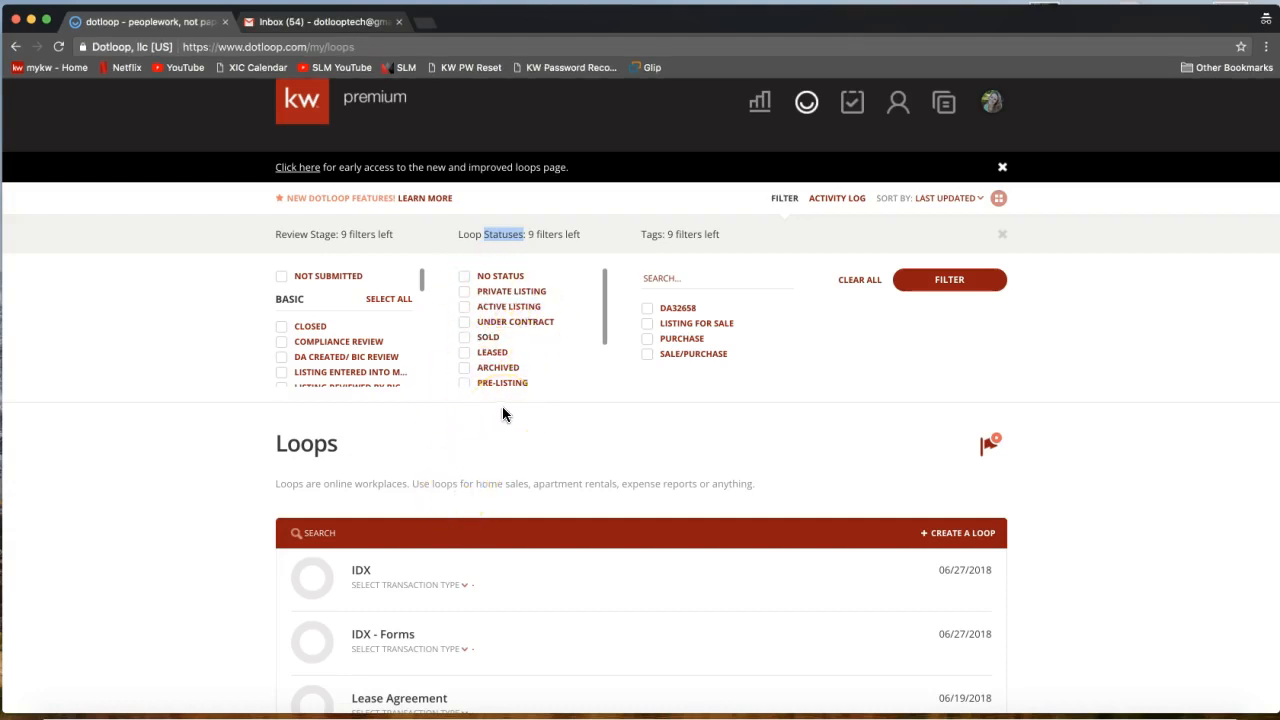
{"action": "left_click", "coordinate": [464, 277]}
{"action": "left_click", "coordinate": [464, 291]}
{"action": "left_click", "coordinate": [464, 307]}
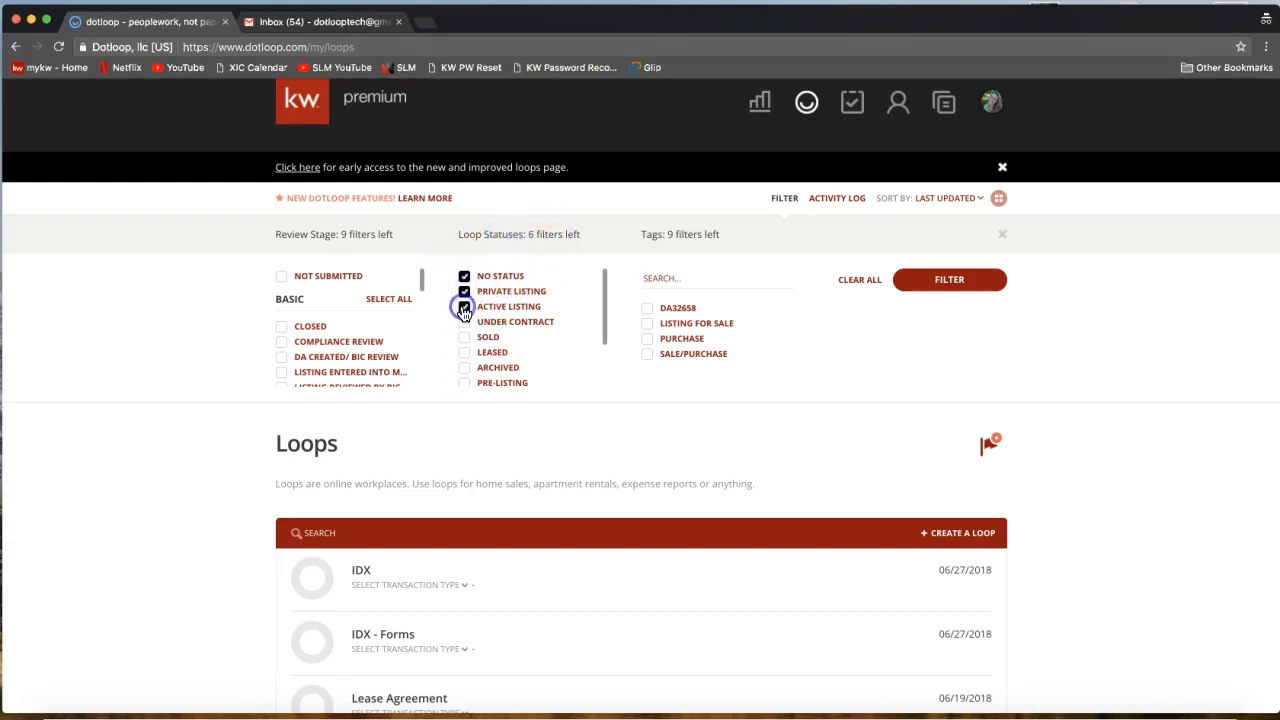
{"action": "left_click", "coordinate": [464, 322]}
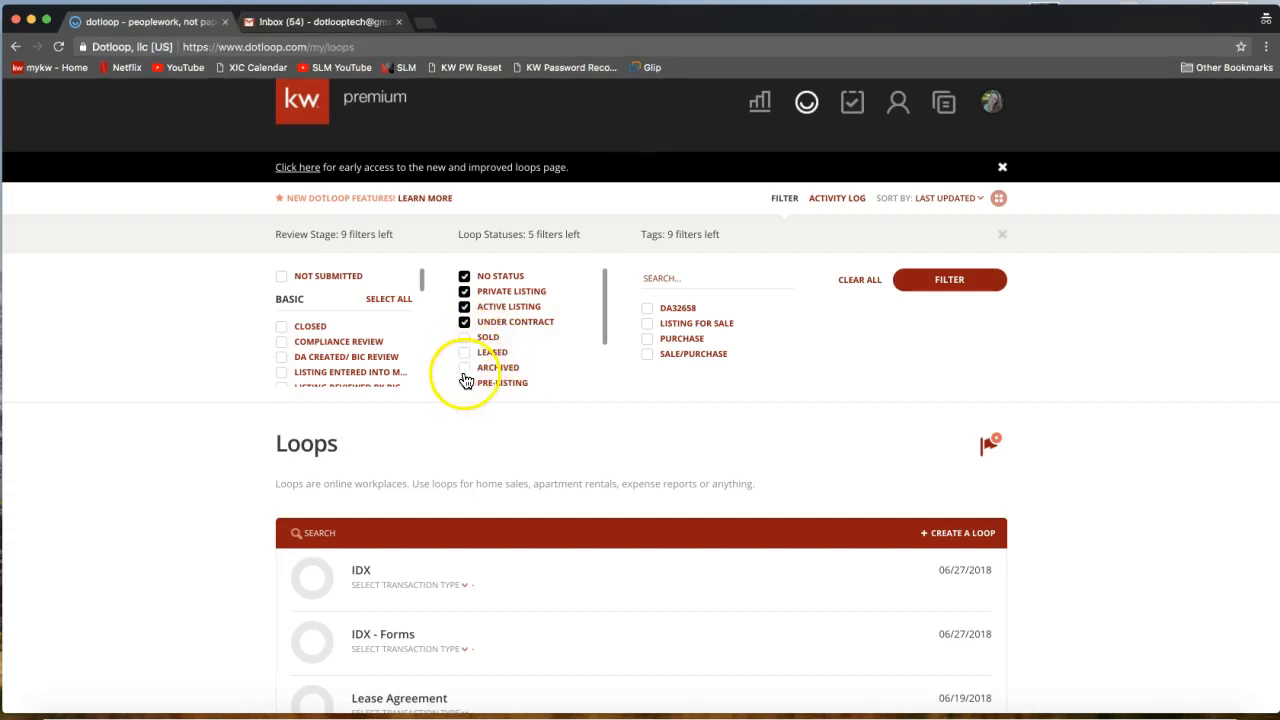
Add Leased, Pre-Listing, Pre-Offer and the remaining loop statuses to the filter, leaving out Sold and Archived.
{"action": "scroll", "coordinate": [492, 377], "scroll_direction": "down", "scroll_amount": 1}
{"action": "left_click", "coordinate": [464, 314]}
{"action": "left_click", "coordinate": [464, 344]}
{"action": "left_click", "coordinate": [464, 360]}
{"action": "scroll", "coordinate": [464, 368], "scroll_direction": "down", "scroll_amount": 1}
{"action": "left_click", "coordinate": [464, 363]}
{"action": "scroll", "coordinate": [463, 360], "scroll_direction": "down", "scroll_amount": 1}
{"action": "left_click", "coordinate": [463, 349]}
{"action": "scroll", "coordinate": [478, 364], "scroll_direction": "up", "scroll_amount": 2}
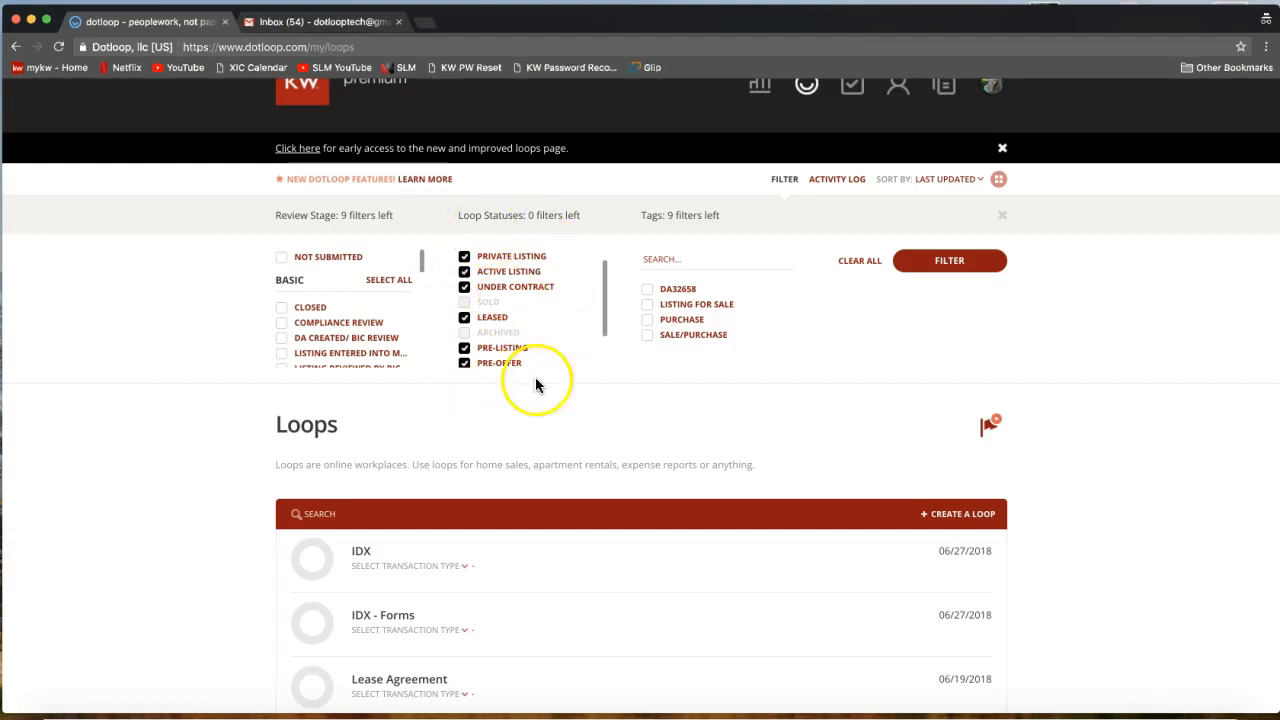
Apply the loop status filter and look through the filtered loops list.
{"action": "left_click", "coordinate": [968, 268]}
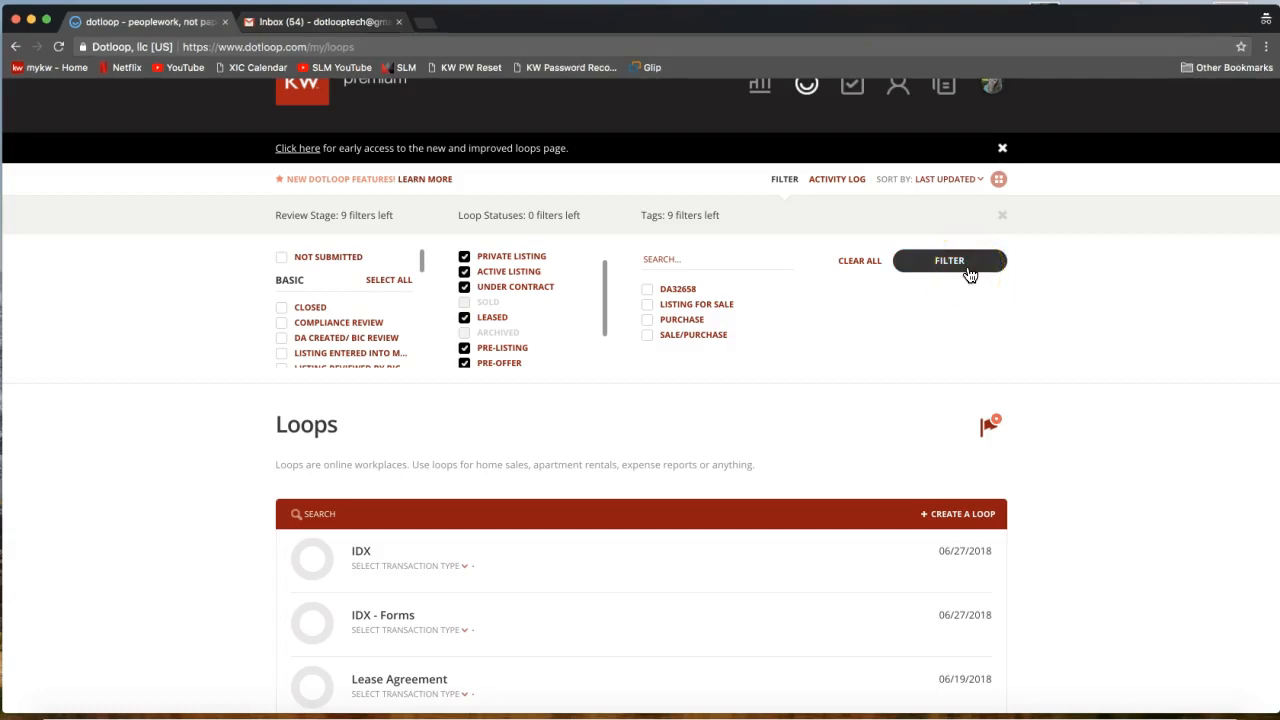
{"action": "left_click", "coordinate": [975, 276]}
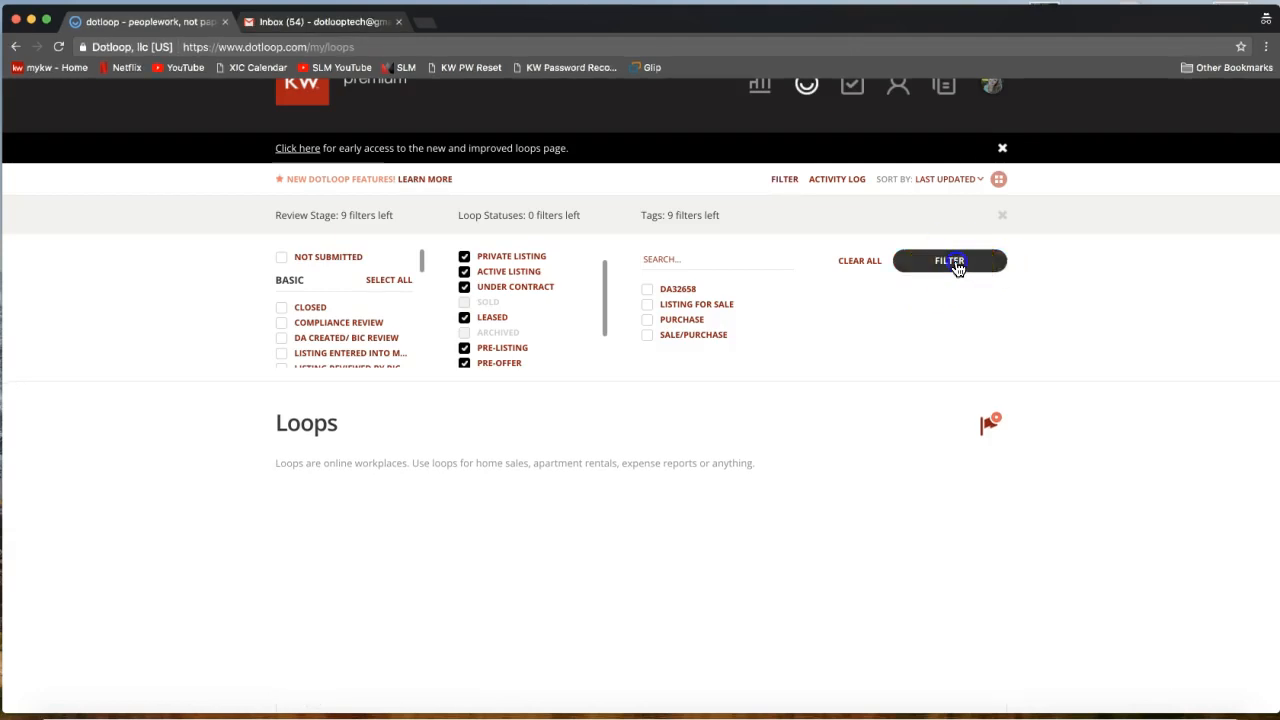
{"action": "left_click", "coordinate": [955, 263]}
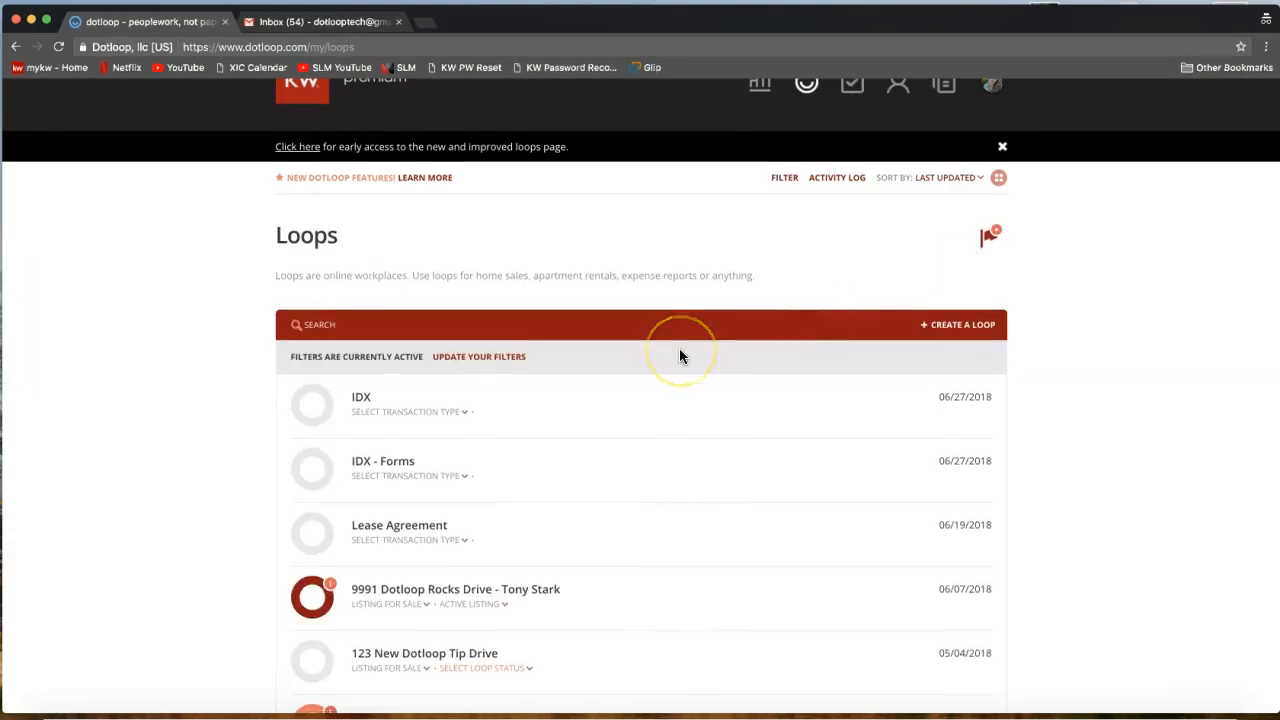
{"action": "scroll", "coordinate": [679, 348], "scroll_direction": "down", "scroll_amount": 1}
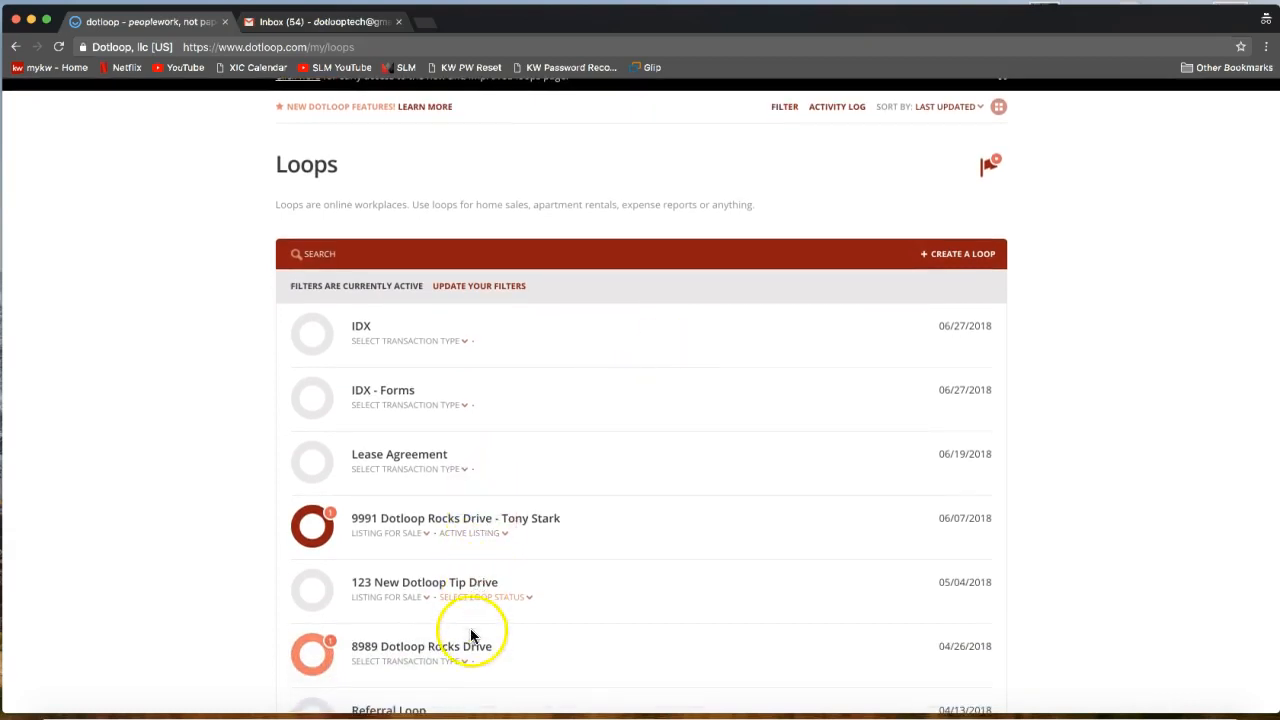
{"action": "scroll", "coordinate": [452, 440], "scroll_direction": "up", "scroll_amount": 2}
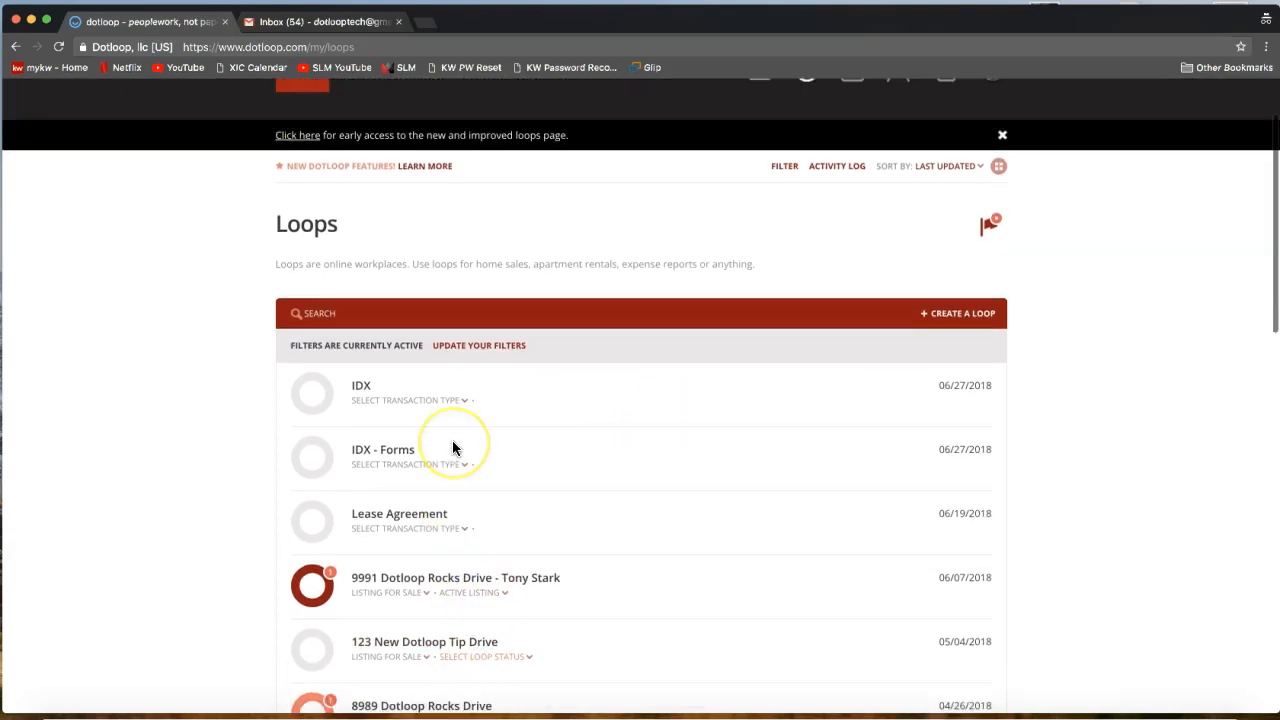
{"action": "left_click", "coordinate": [407, 463]}
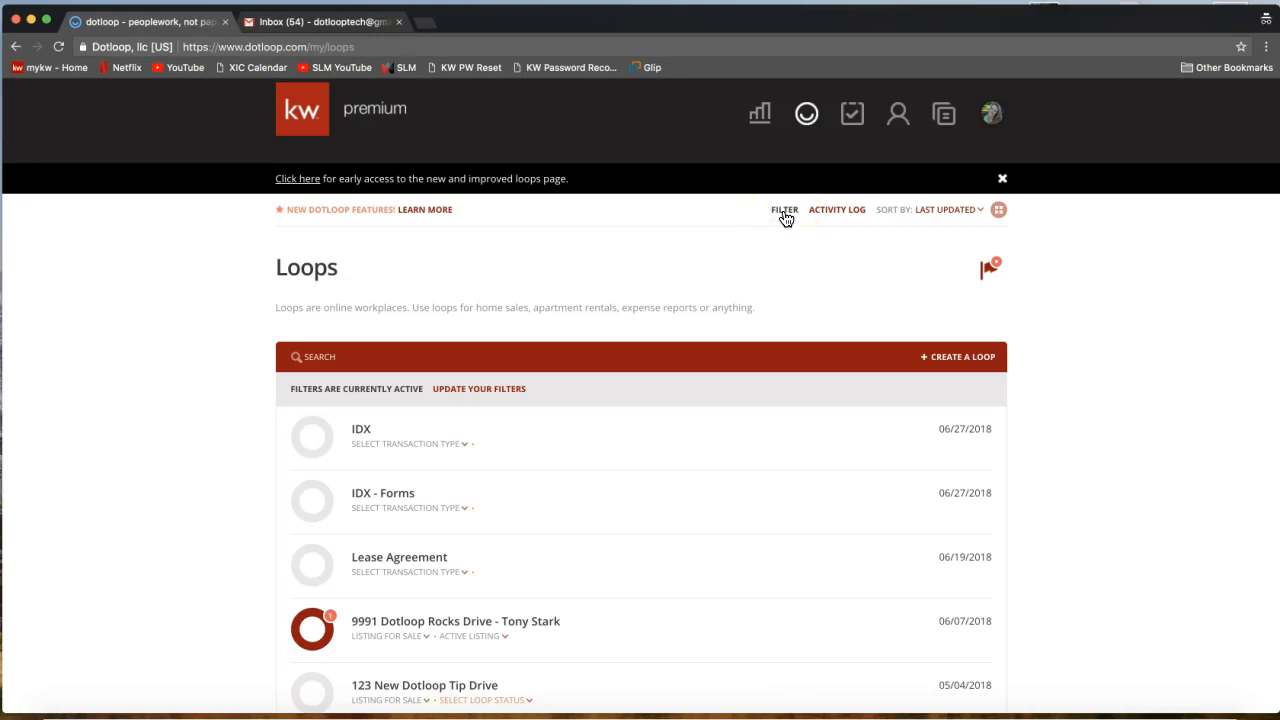
Reopen the loop filters and clear all selected filter options.
{"action": "left_click", "coordinate": [786, 216]}
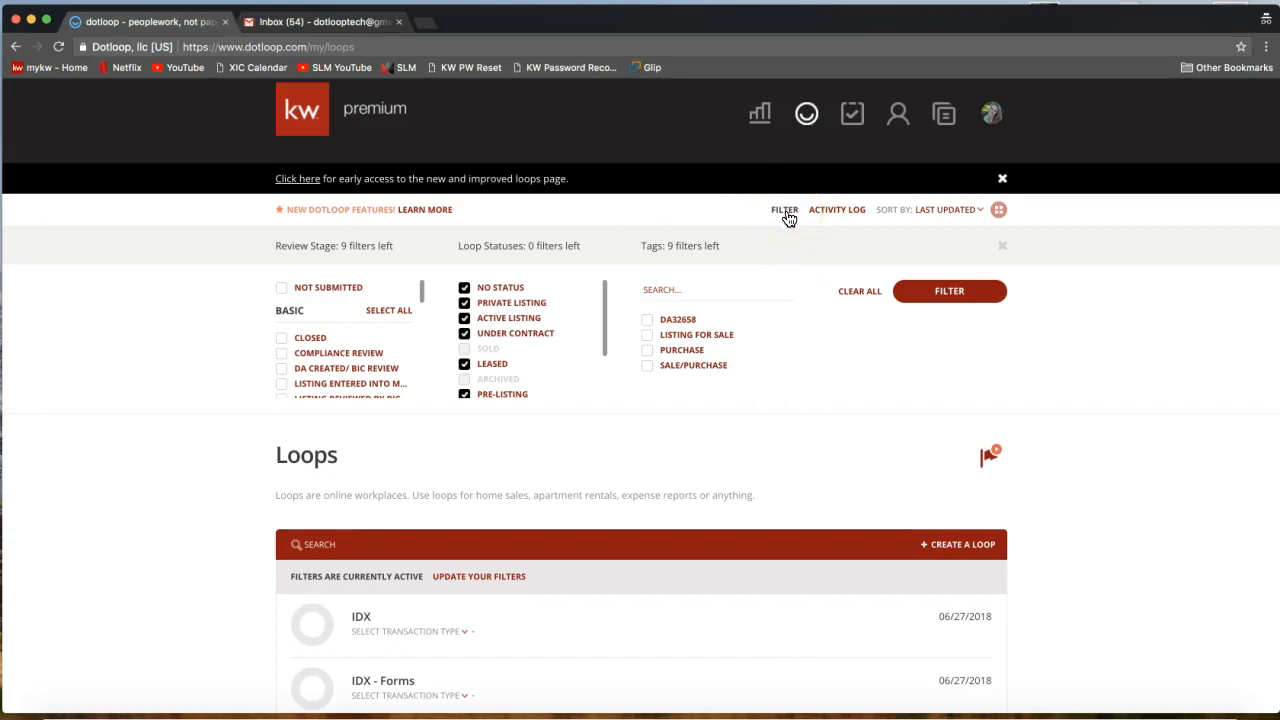
{"action": "left_click", "coordinate": [831, 298]}
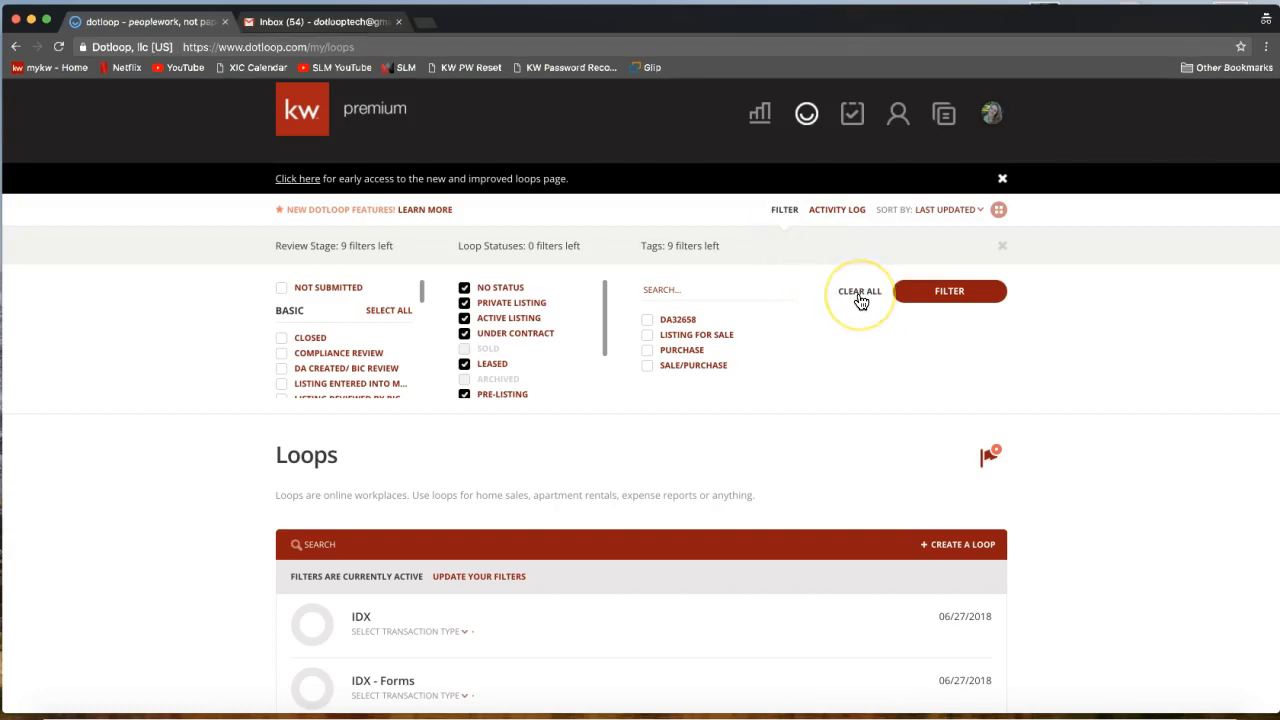
{"action": "left_click", "coordinate": [853, 305]}
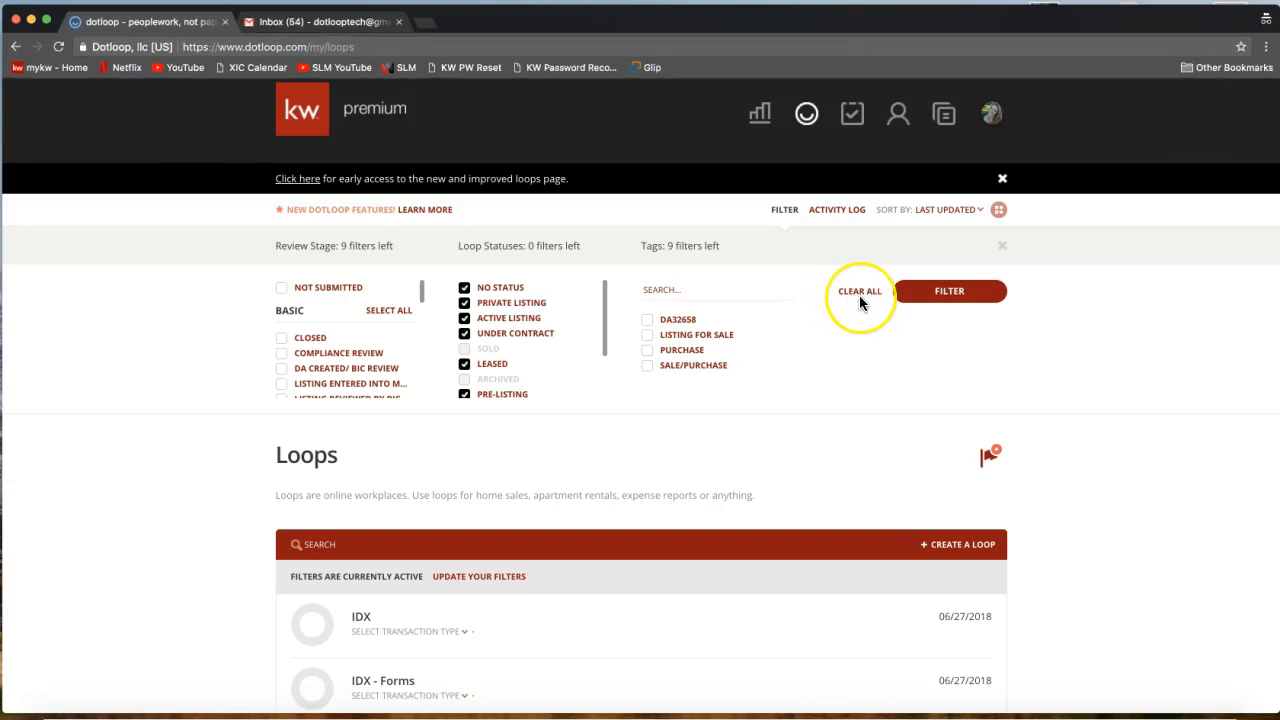
{"action": "left_click", "coordinate": [859, 294]}
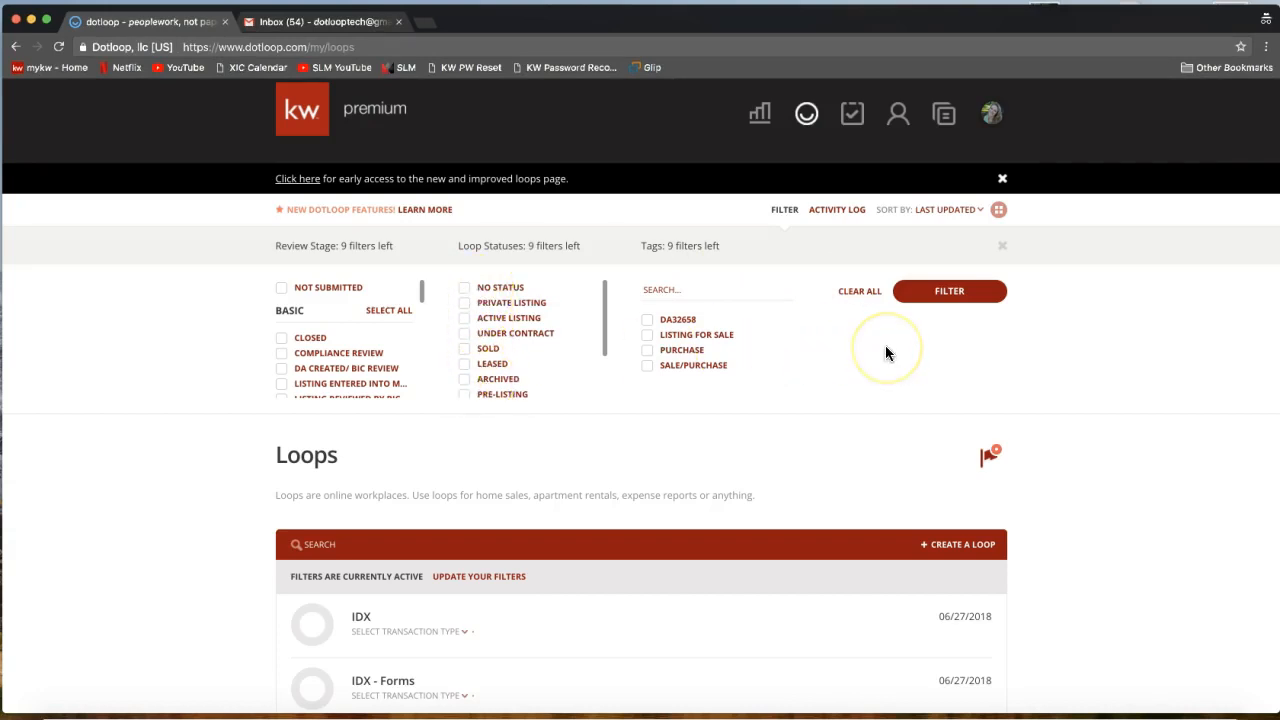
Apply the cleared filters and look over the full loops list and its search bar.
{"action": "left_click", "coordinate": [960, 298]}
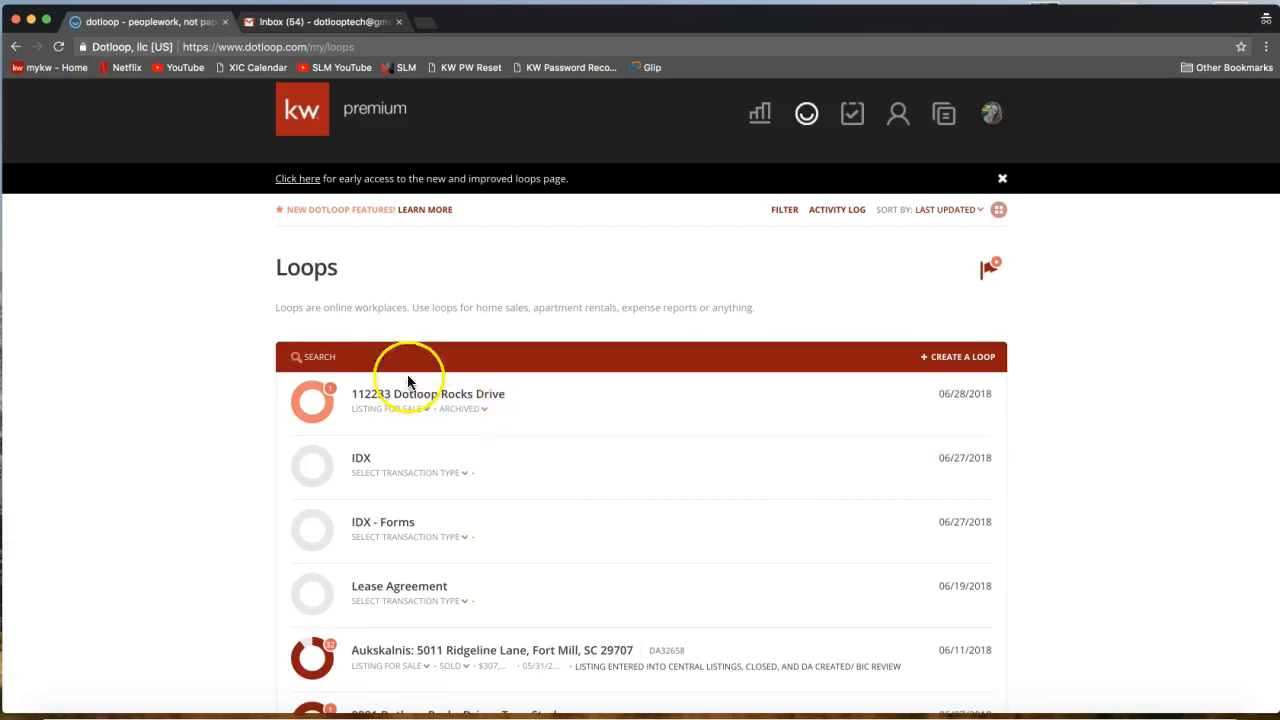
{"action": "left_click", "coordinate": [310, 357]}
{"action": "left_click", "coordinate": [225, 362]}
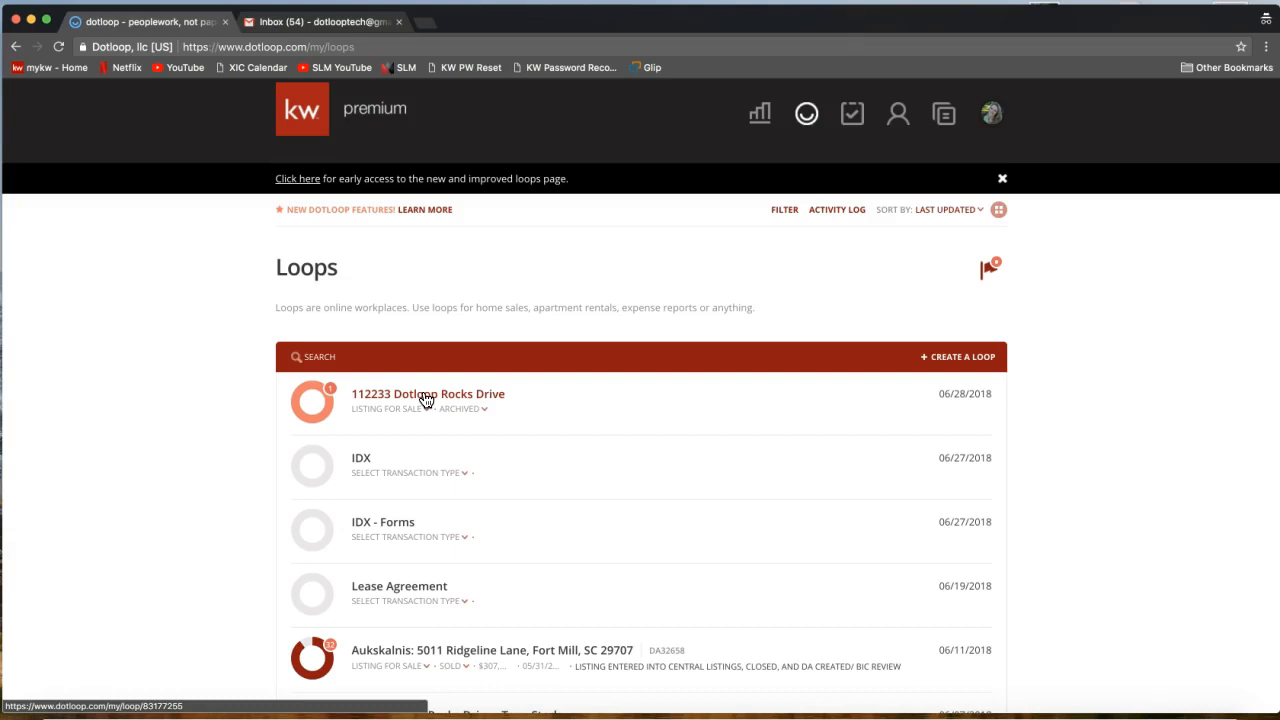
{"action": "scroll", "coordinate": [1069, 396], "scroll_direction": "up", "scroll_amount": 2}
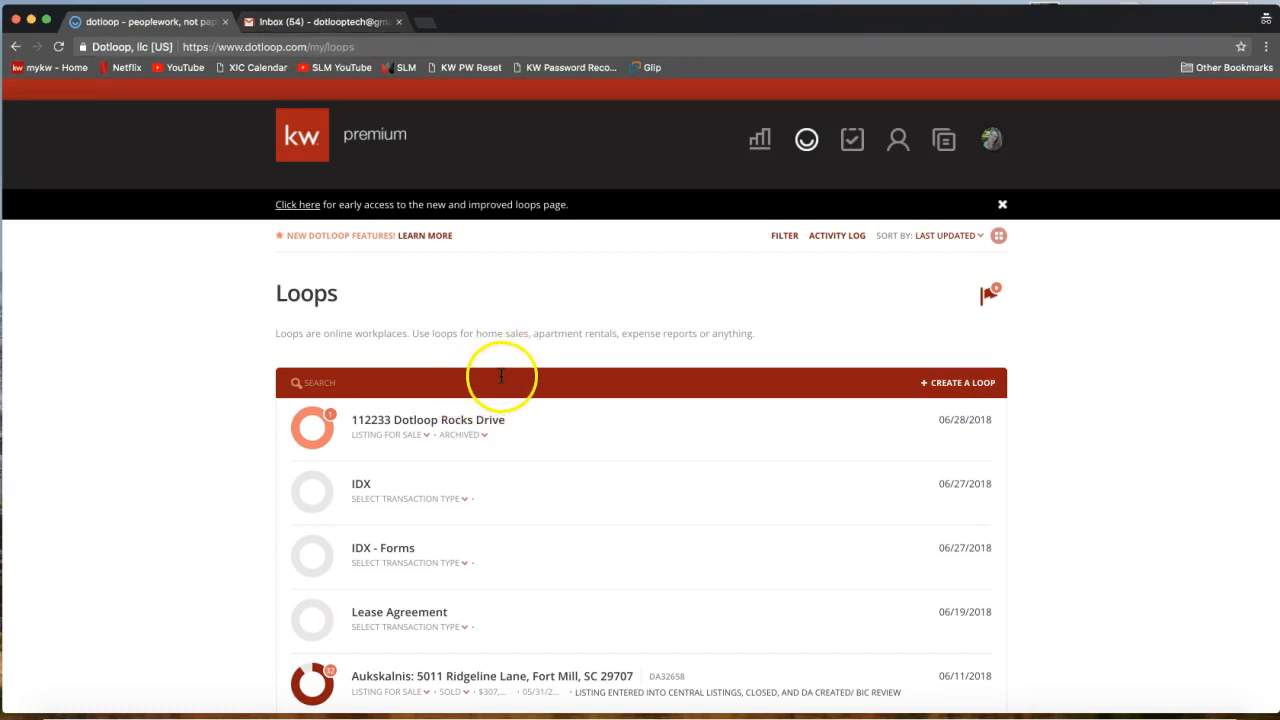
Start creating a loop and enter partial addresses as its name to look up matching listings.
{"action": "left_click", "coordinate": [970, 390]}
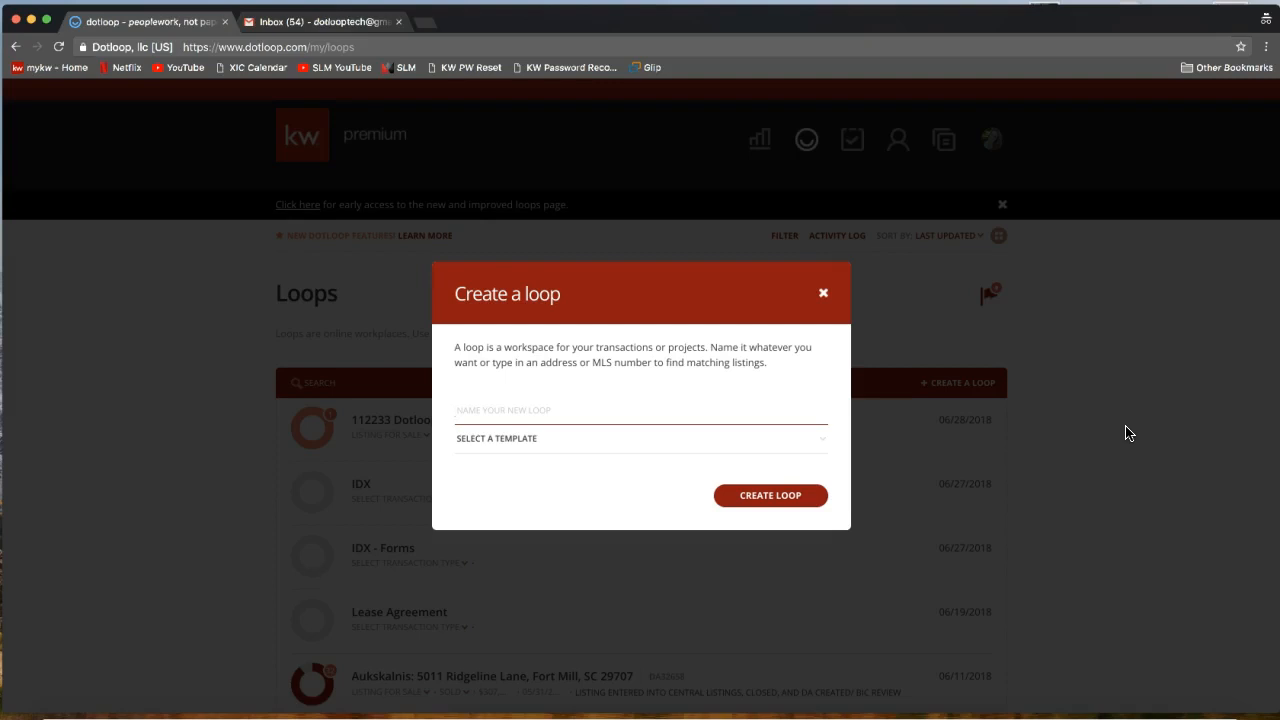
{"action": "type", "text": "98989 Dot"}
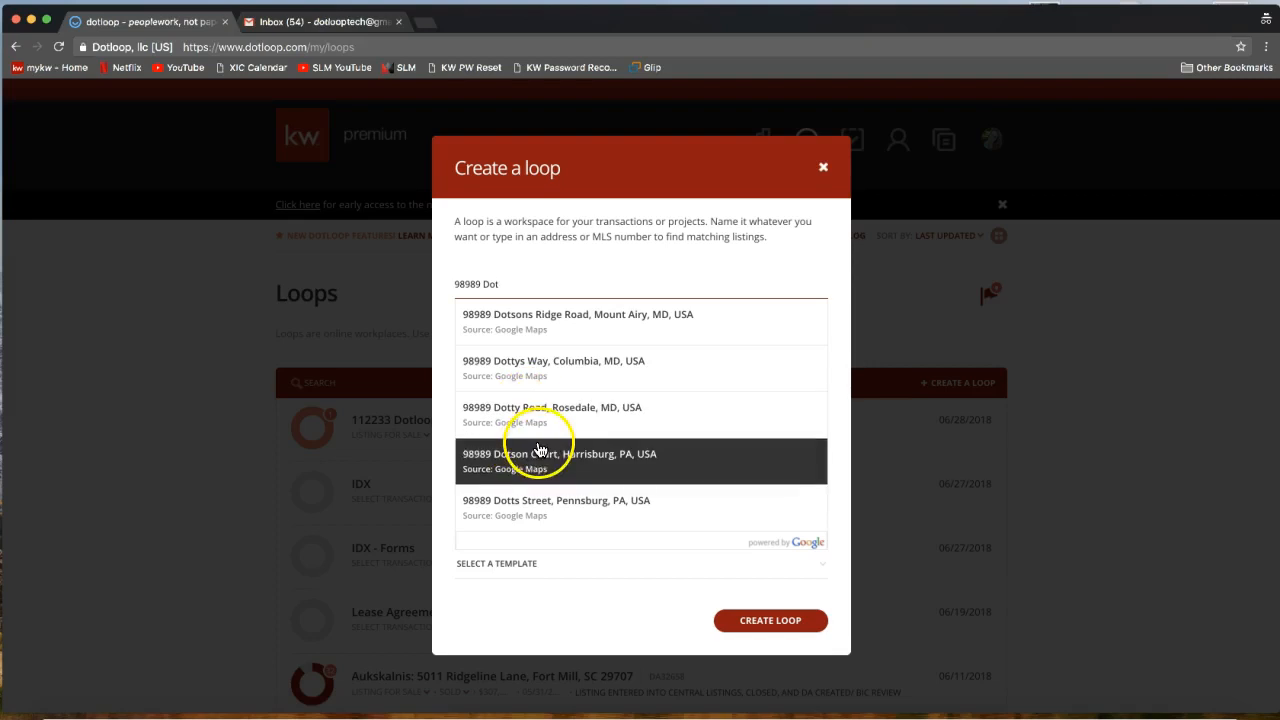
{"action": "double_click", "coordinate": [462, 283]}
{"action": "type", "text": "123"}
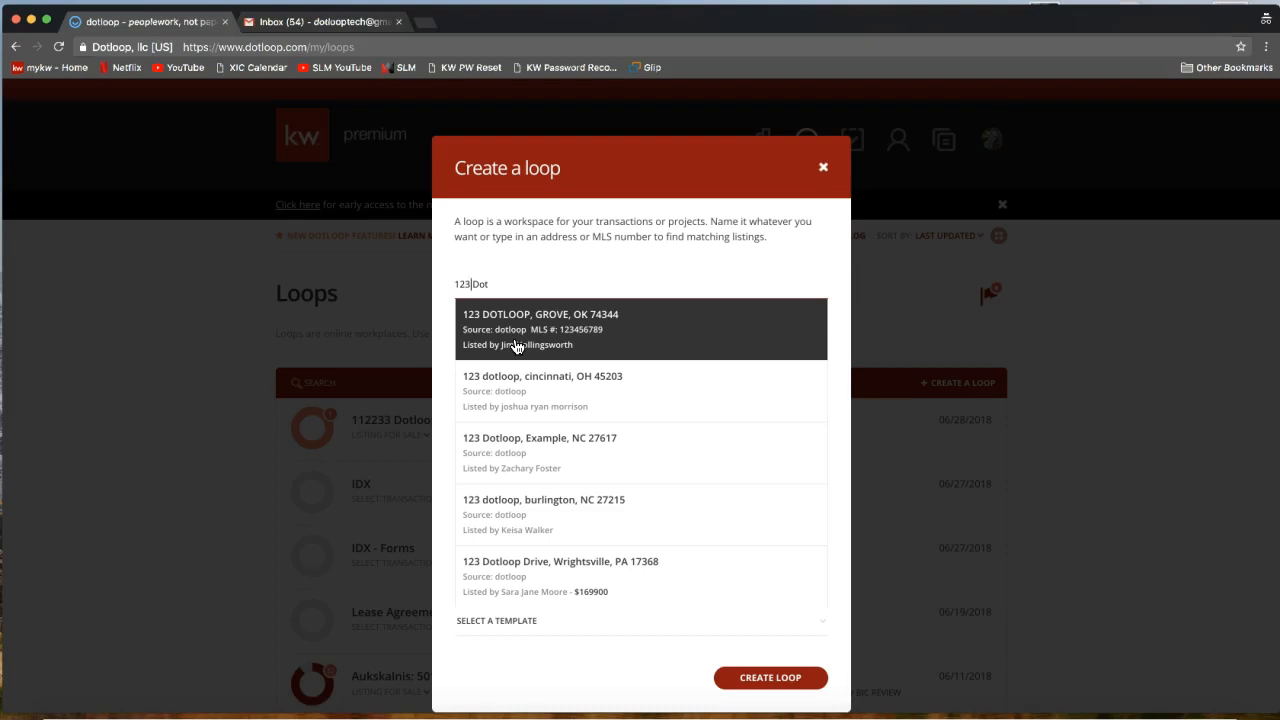
{"action": "left_click", "coordinate": [466, 287]}
{"action": "left_click", "coordinate": [541, 337]}
Complete the new loop's name with the full street address, without picking a matching listing.
{"action": "left_click", "coordinate": [515, 286]}
{"action": "double_click", "coordinate": [515, 286]}
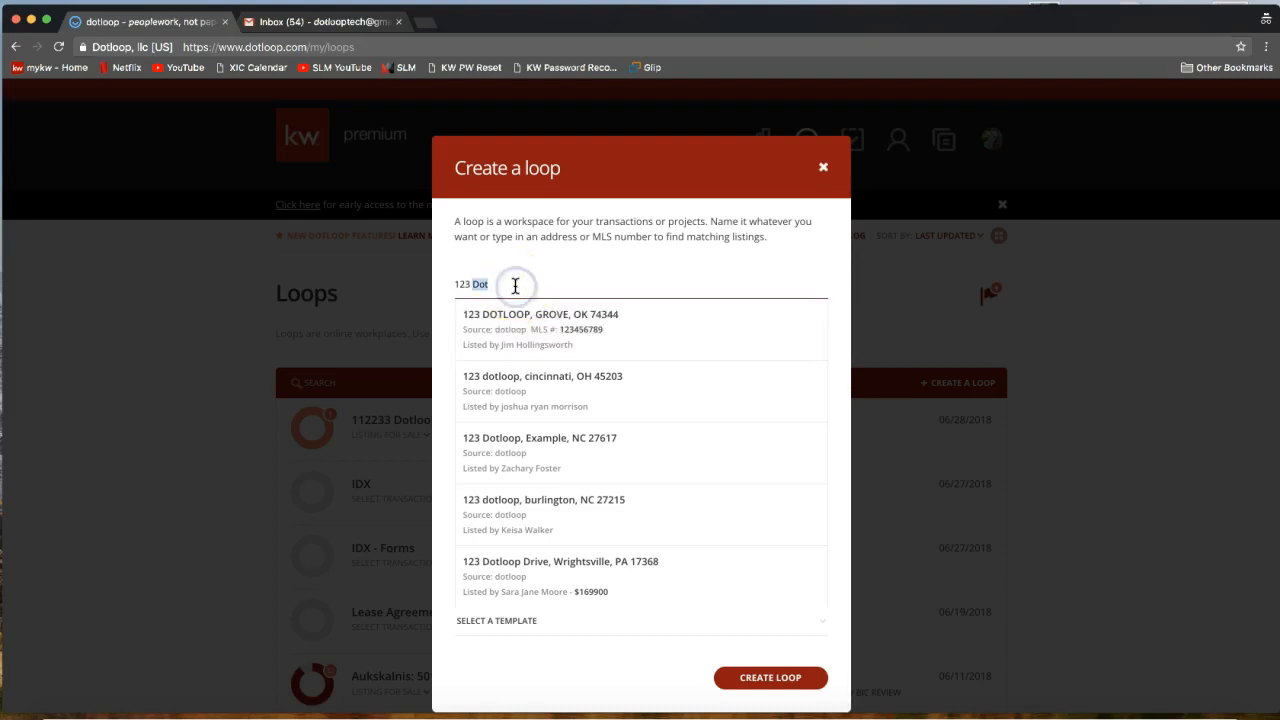
{"action": "type", "text": "Dotloop Rocks Drive"}
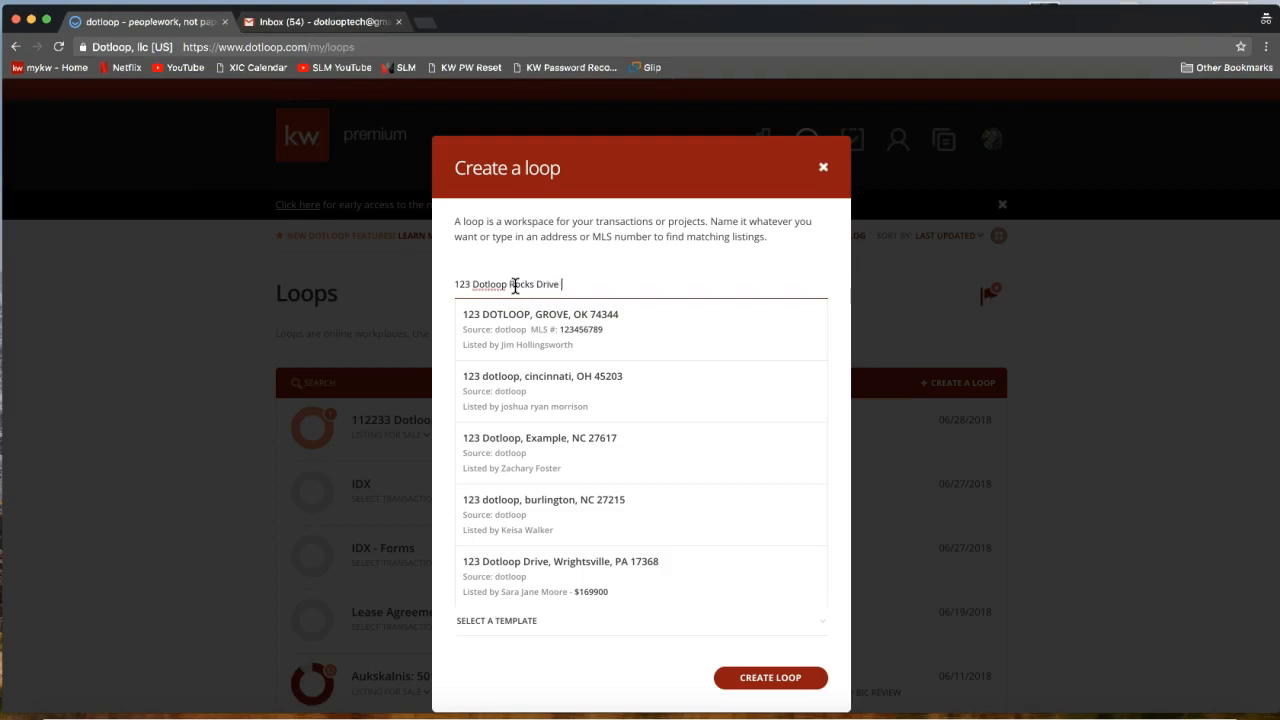
{"action": "left_click", "coordinate": [469, 284]}
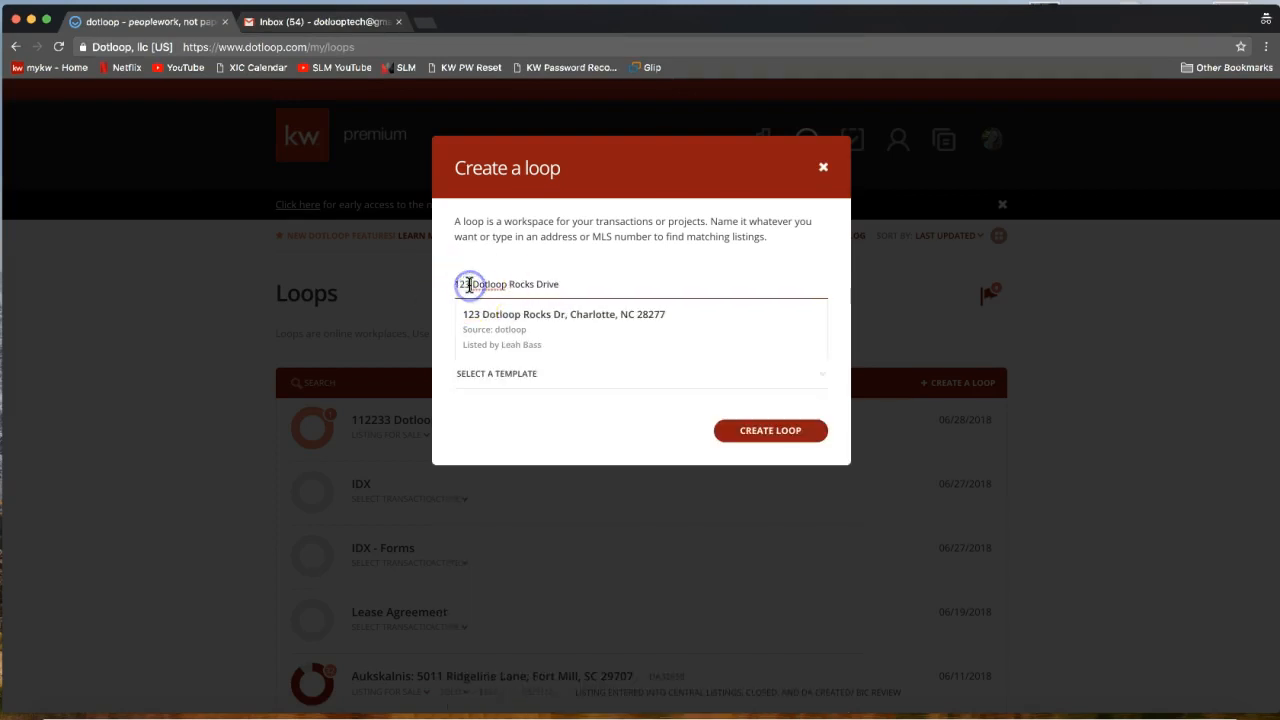
{"action": "type", "text": "4566"}
{"action": "left_click", "coordinate": [534, 234]}
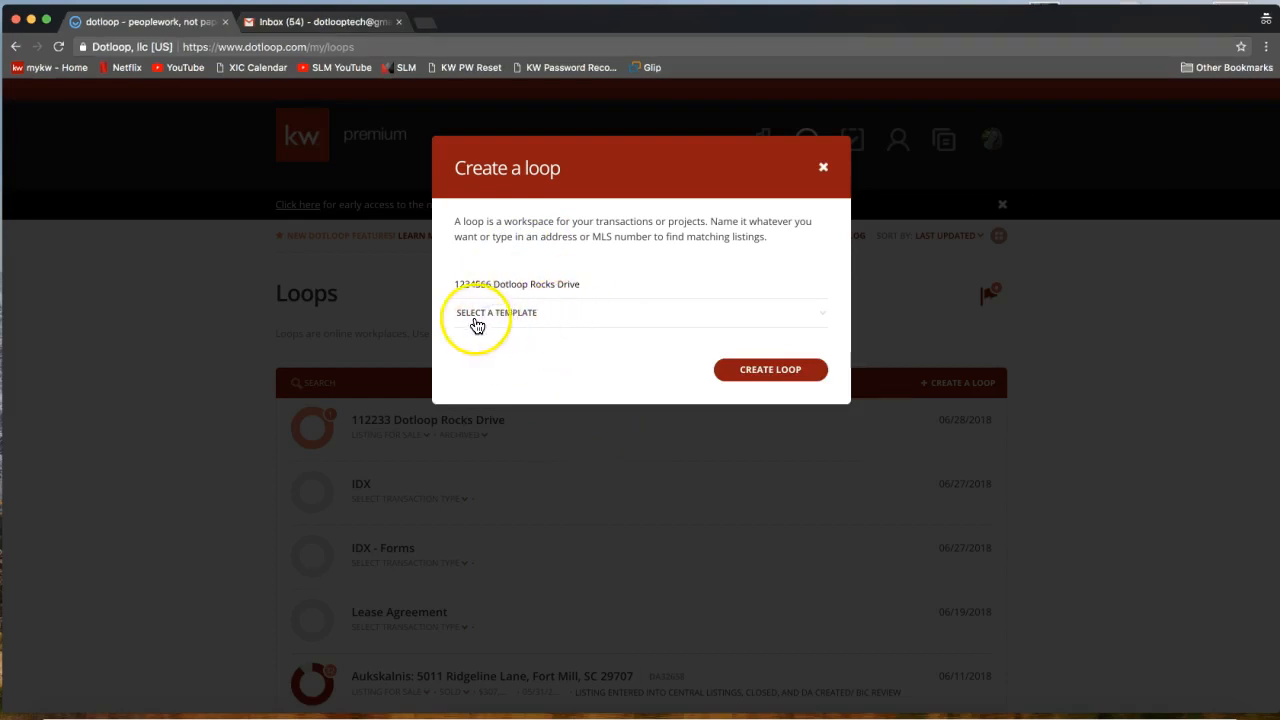
Look through the available loop templates, leave the template unselected and create the loop.
{"action": "left_click", "coordinate": [516, 320]}
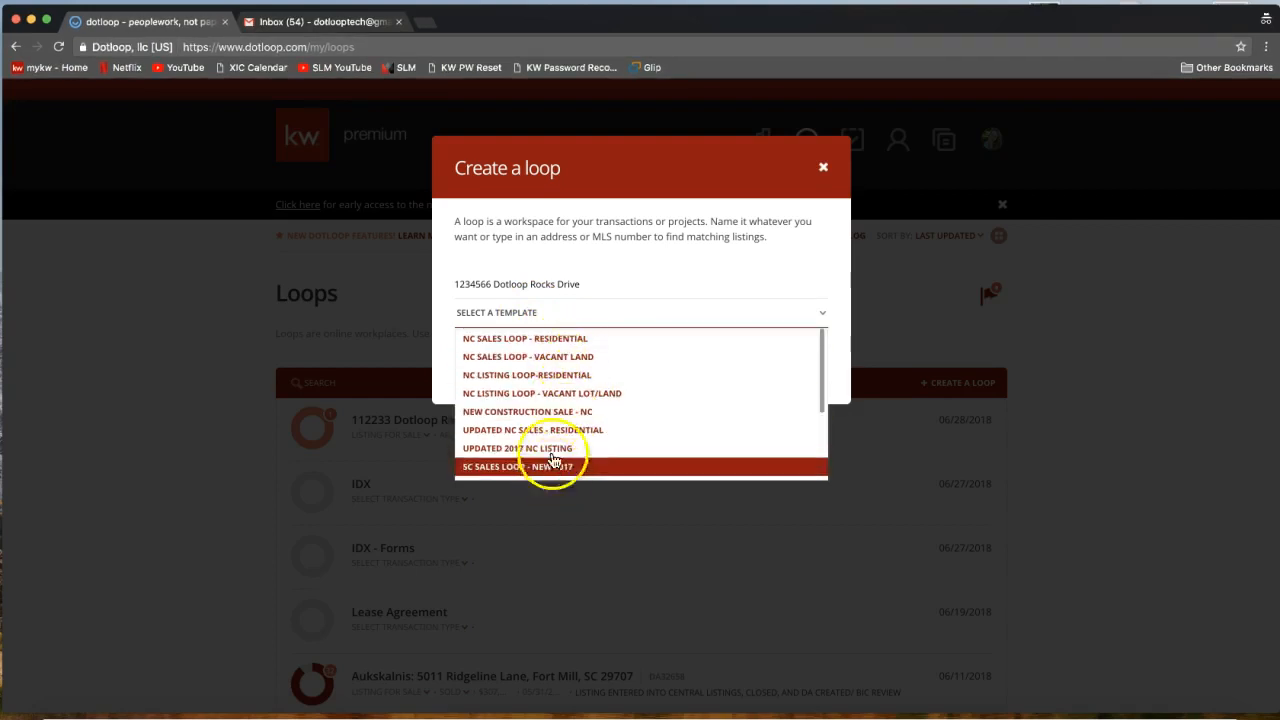
{"action": "left_click", "coordinate": [547, 318]}
{"action": "left_click", "coordinate": [547, 318]}
{"action": "left_click", "coordinate": [563, 237]}
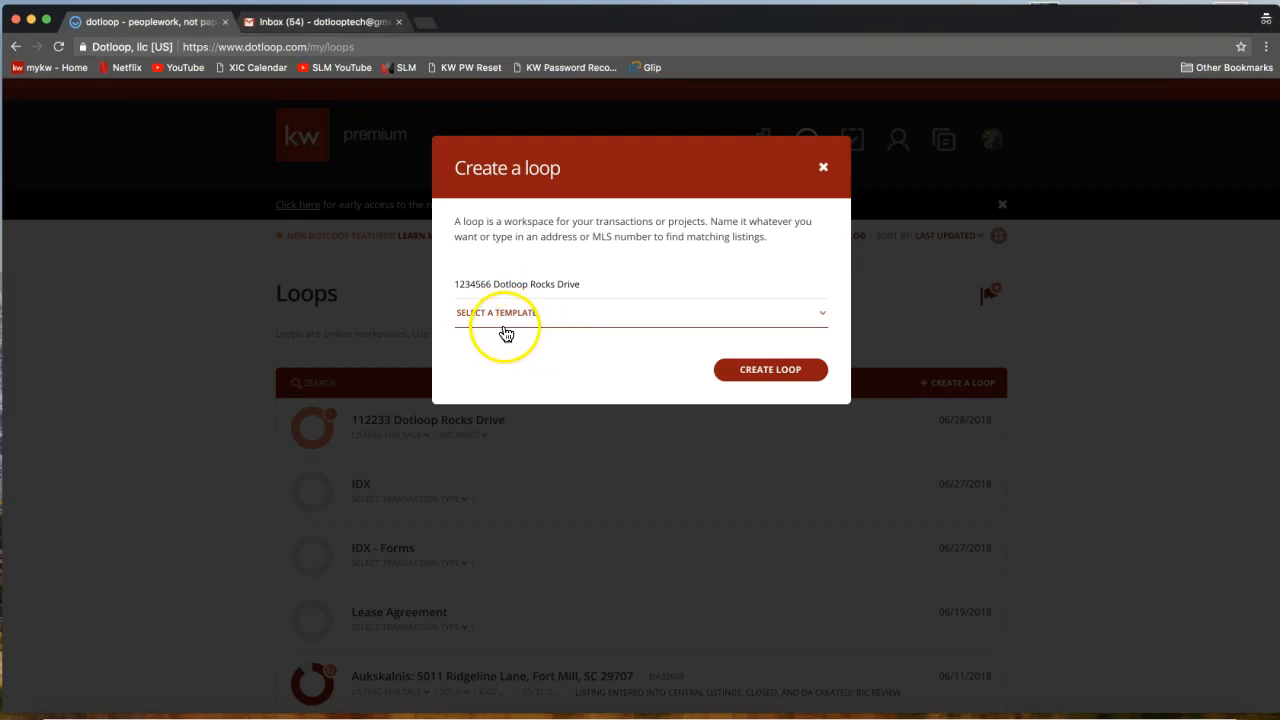
{"action": "left_click", "coordinate": [752, 380]}
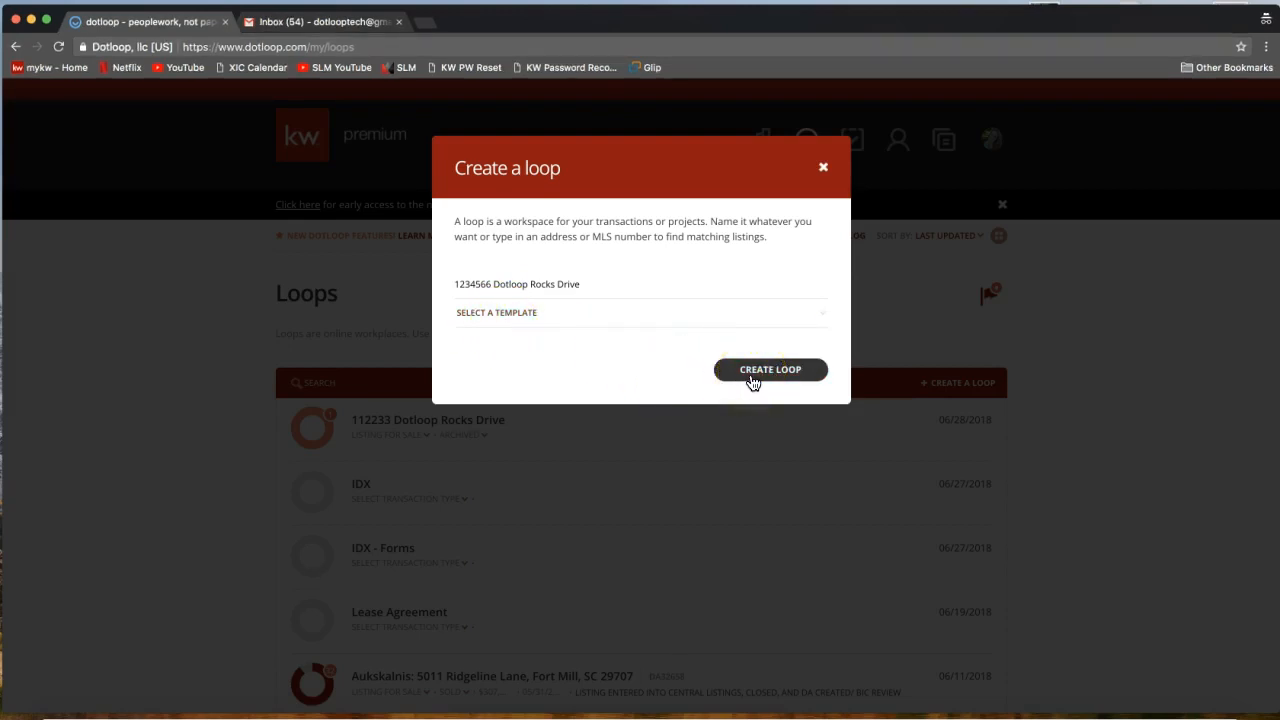
{"action": "left_click", "coordinate": [752, 380]}
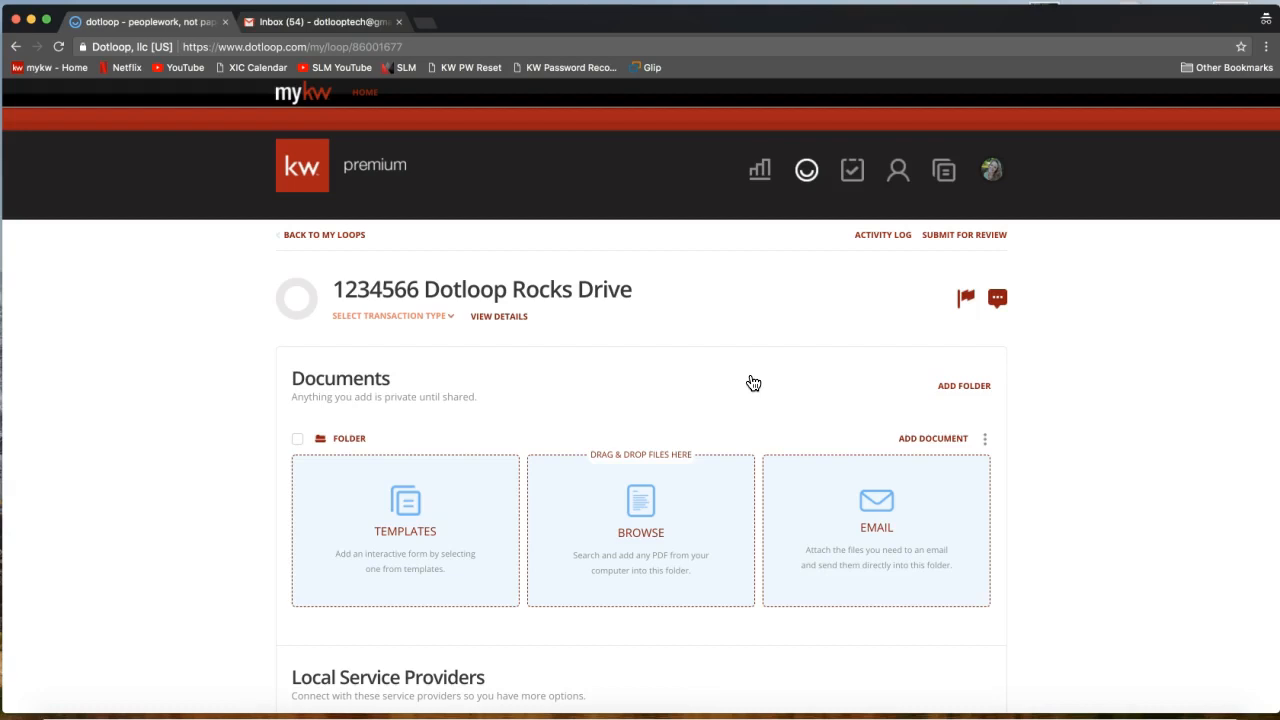
Examine the new loop's Documents, Local Service Providers, People and Add tasks sections.
{"action": "left_click_drag", "start_coordinate": [291, 379], "coordinate": [403, 380]}
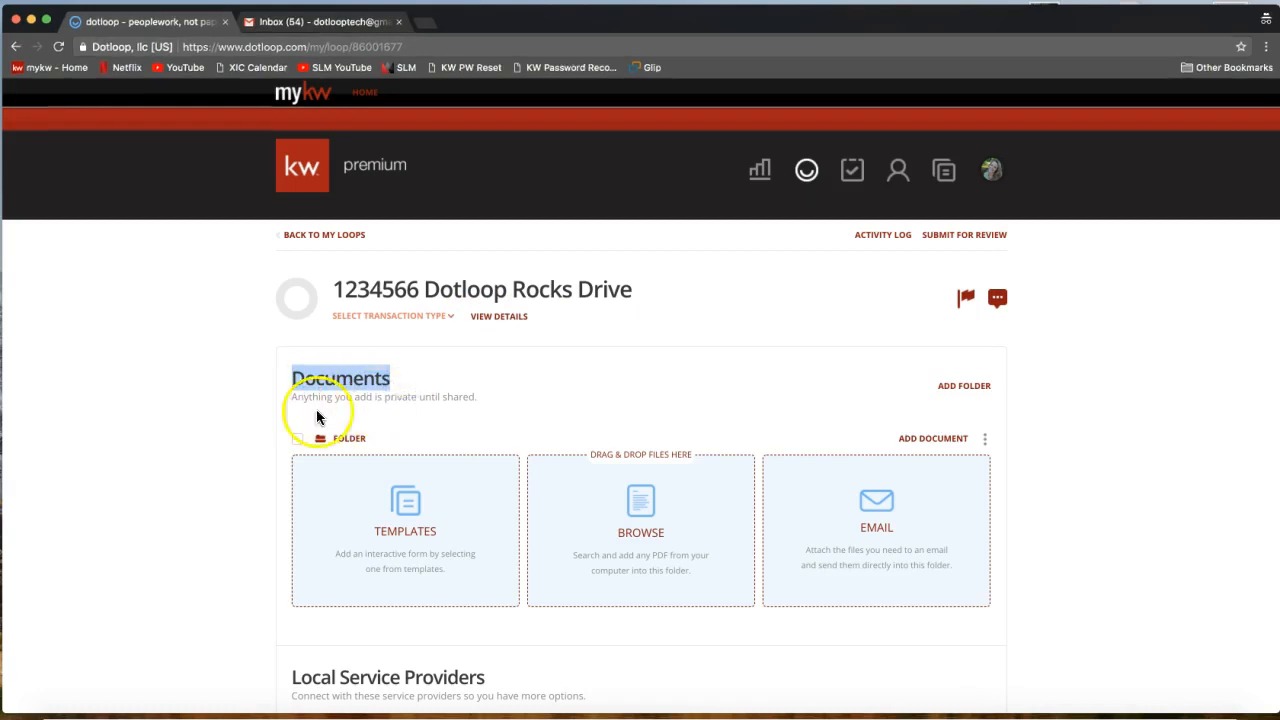
{"action": "scroll", "coordinate": [200, 436], "scroll_direction": "down", "scroll_amount": 3}
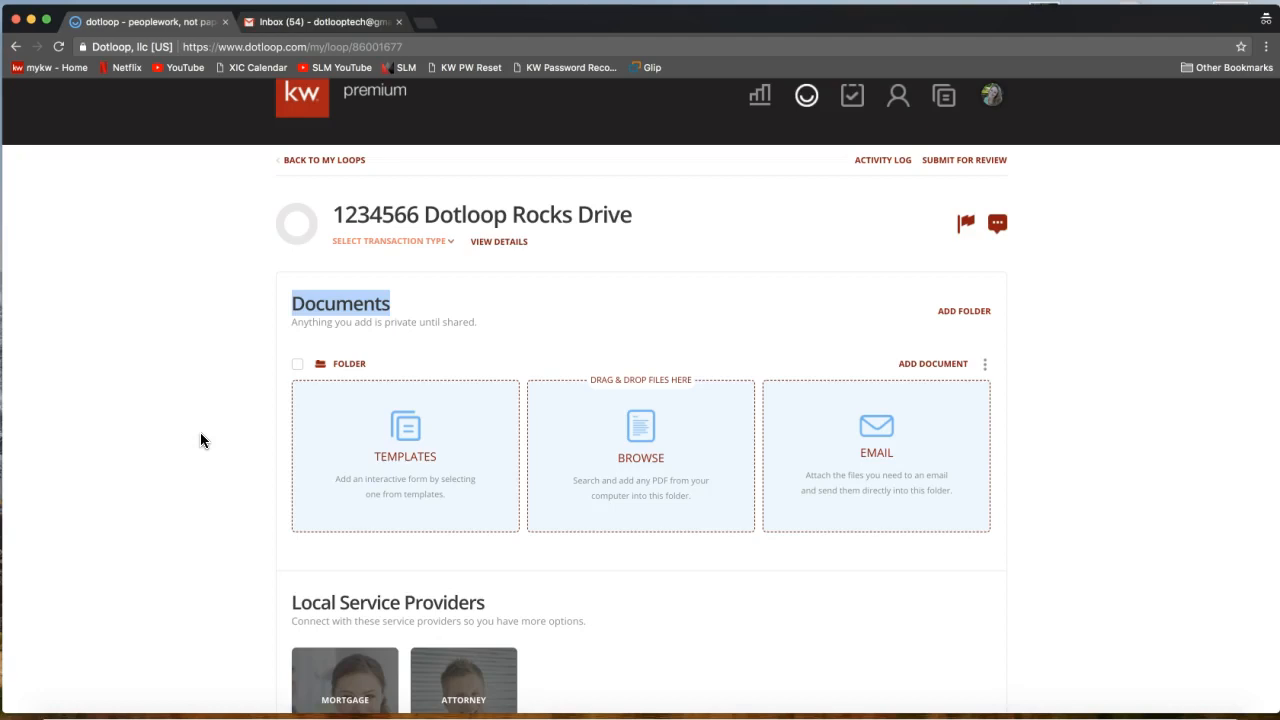
{"action": "left_click", "coordinate": [487, 469]}
{"action": "scroll", "coordinate": [208, 357], "scroll_direction": "down", "scroll_amount": 5}
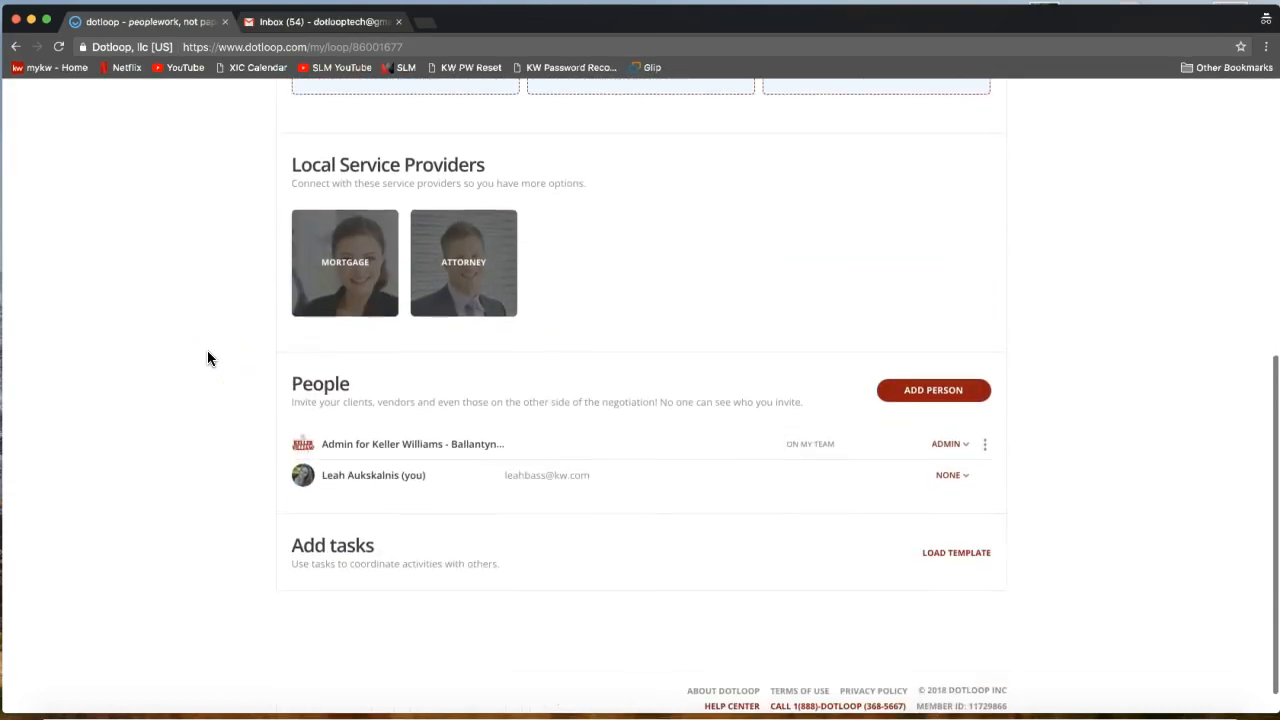
{"action": "left_click_drag", "start_coordinate": [289, 389], "coordinate": [337, 380]}
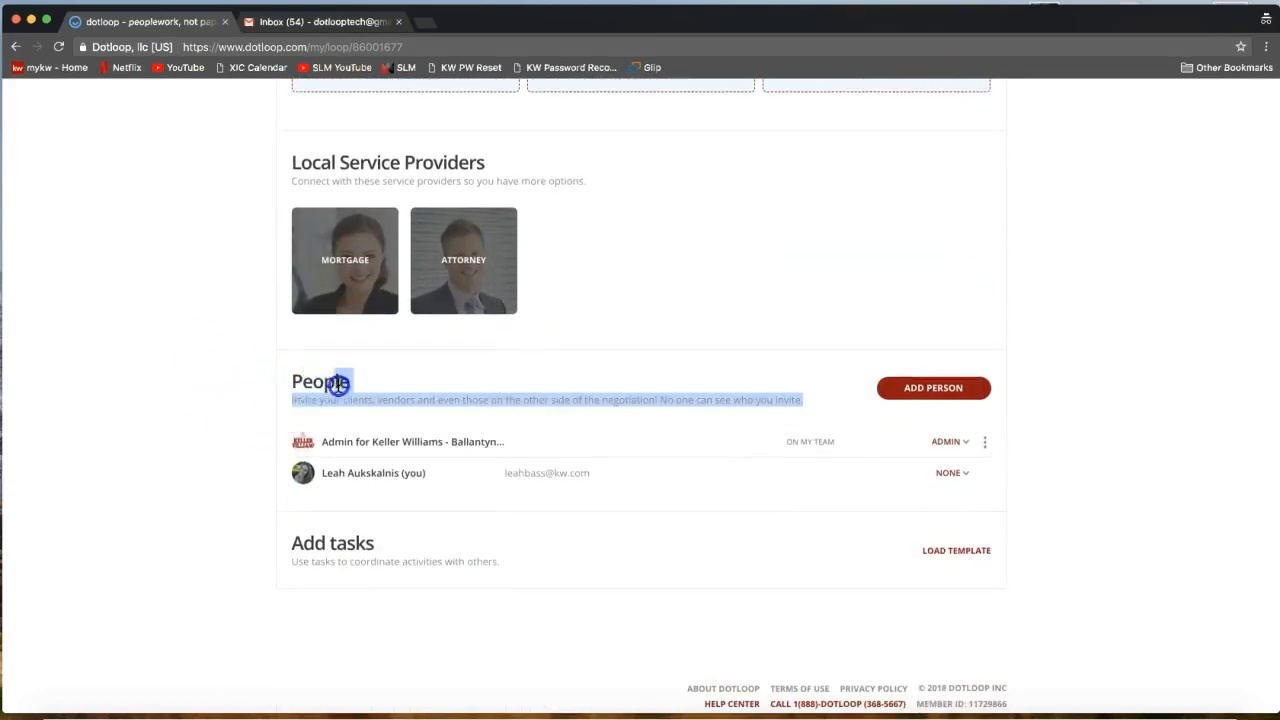
{"action": "double_click", "coordinate": [320, 376]}
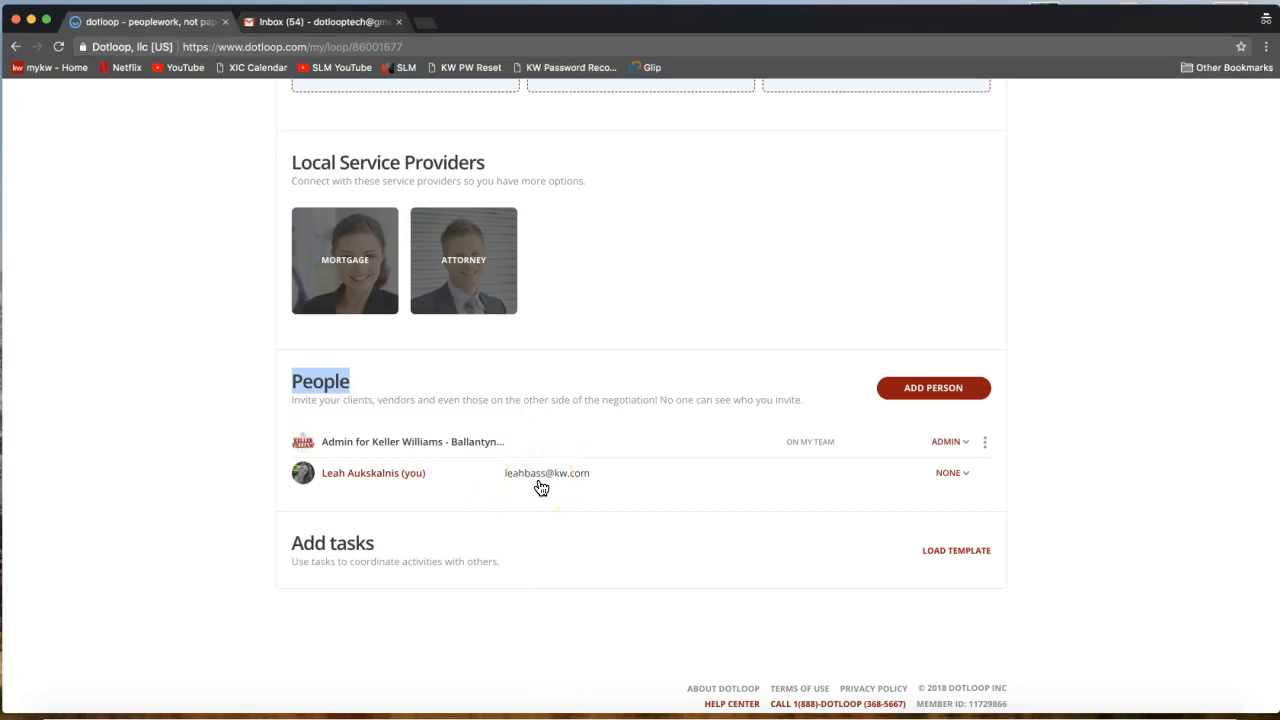
{"action": "left_click", "coordinate": [228, 604]}
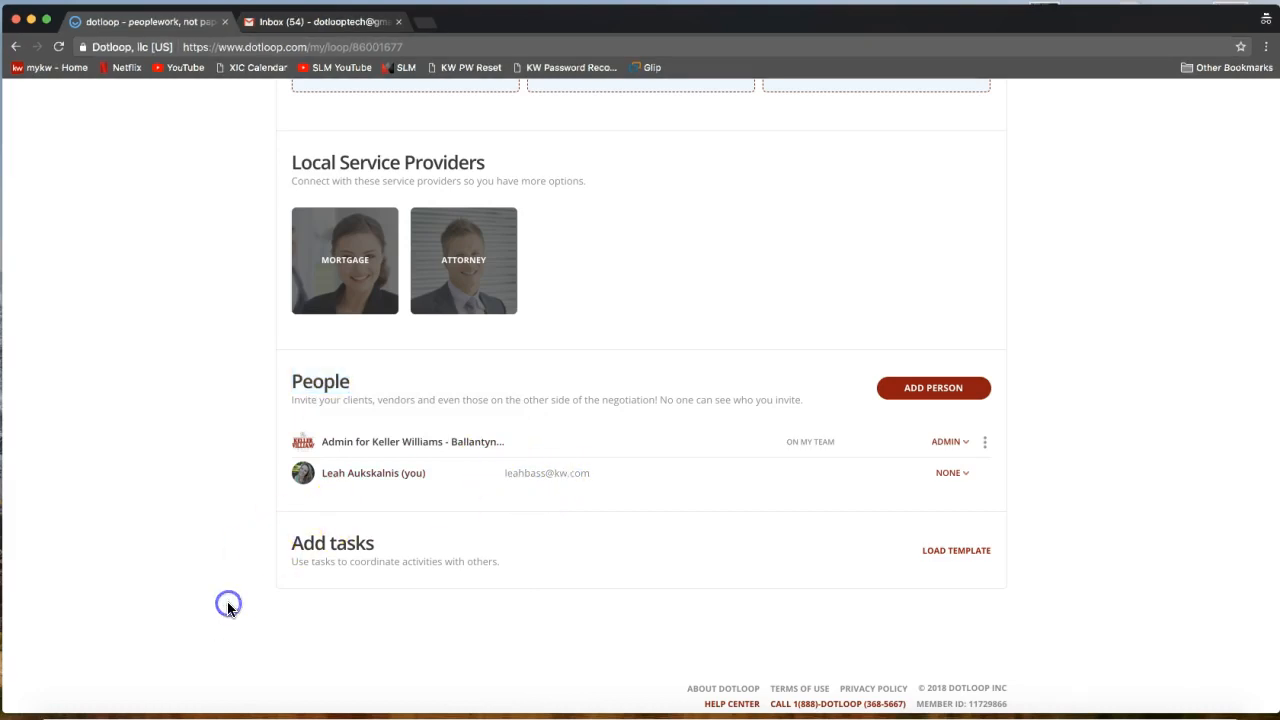
{"action": "scroll", "coordinate": [228, 604], "scroll_direction": "down", "scroll_amount": 1}
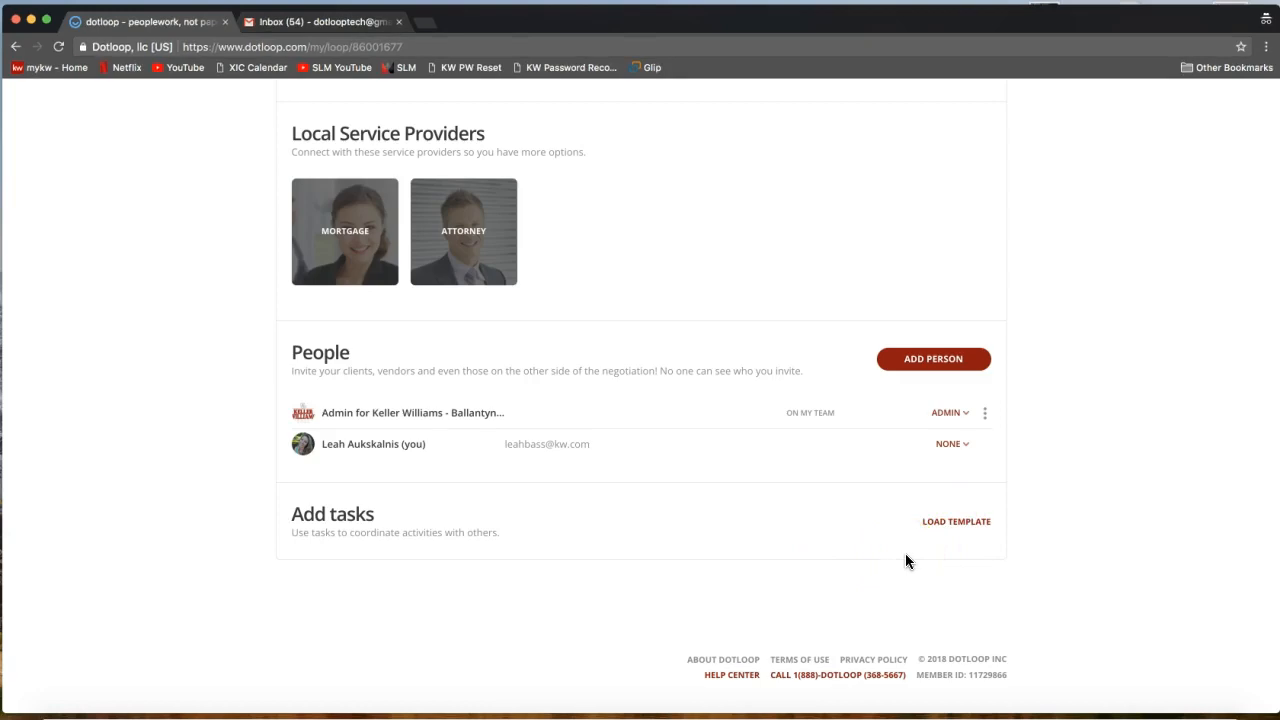
{"action": "scroll", "coordinate": [906, 561], "scroll_direction": "up", "scroll_amount": 5}
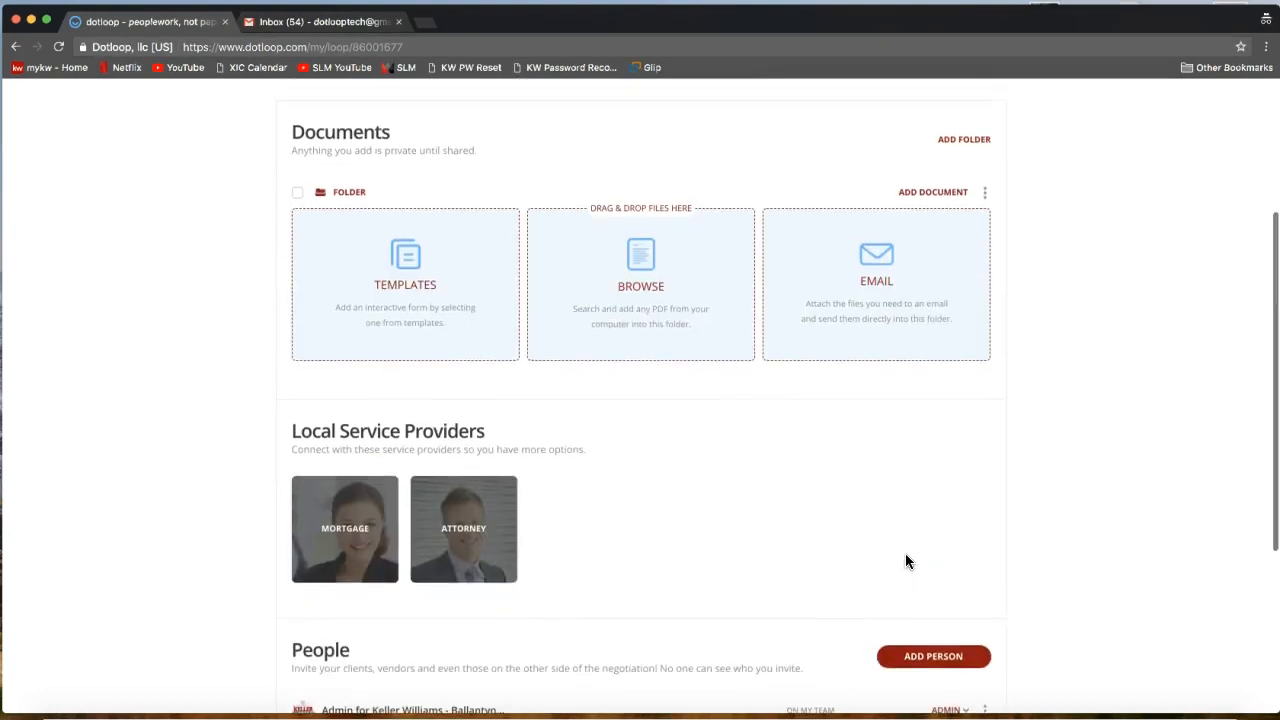
{"action": "scroll", "coordinate": [906, 561], "scroll_direction": "up", "scroll_amount": 2}
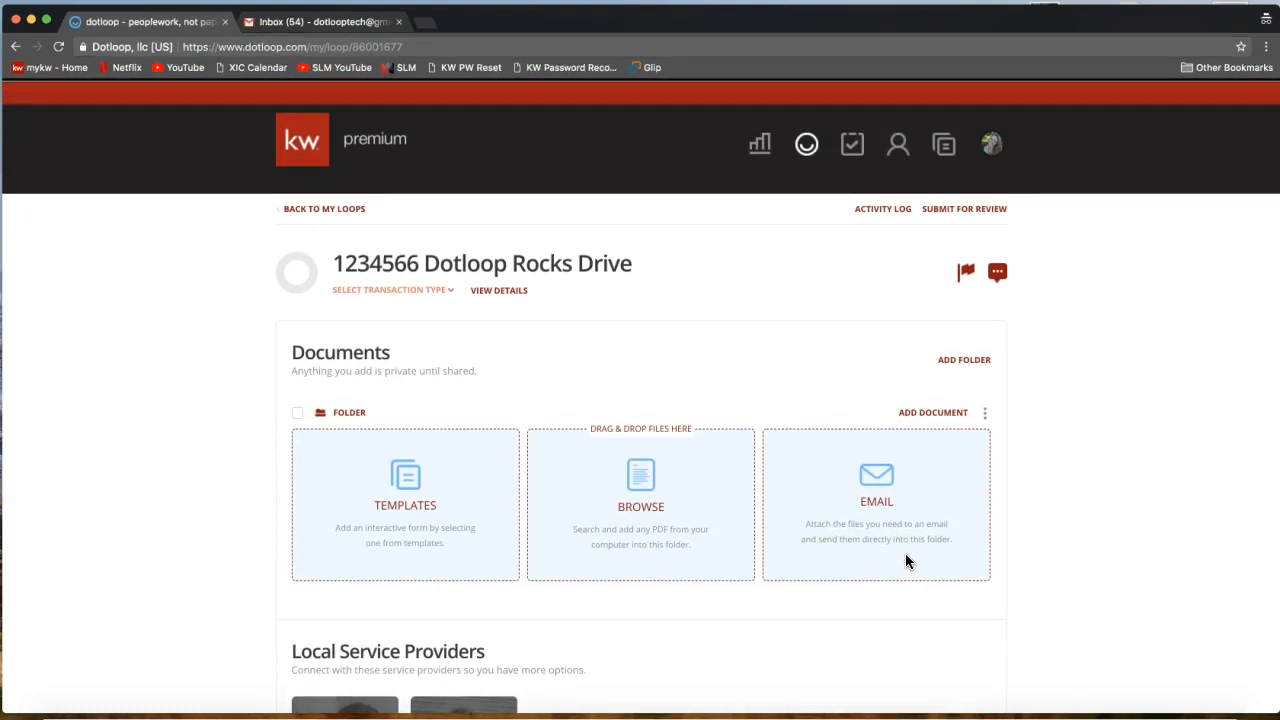
Start adding a person to the loop from the People section.
{"action": "scroll", "coordinate": [906, 561], "scroll_direction": "down", "scroll_amount": 9}
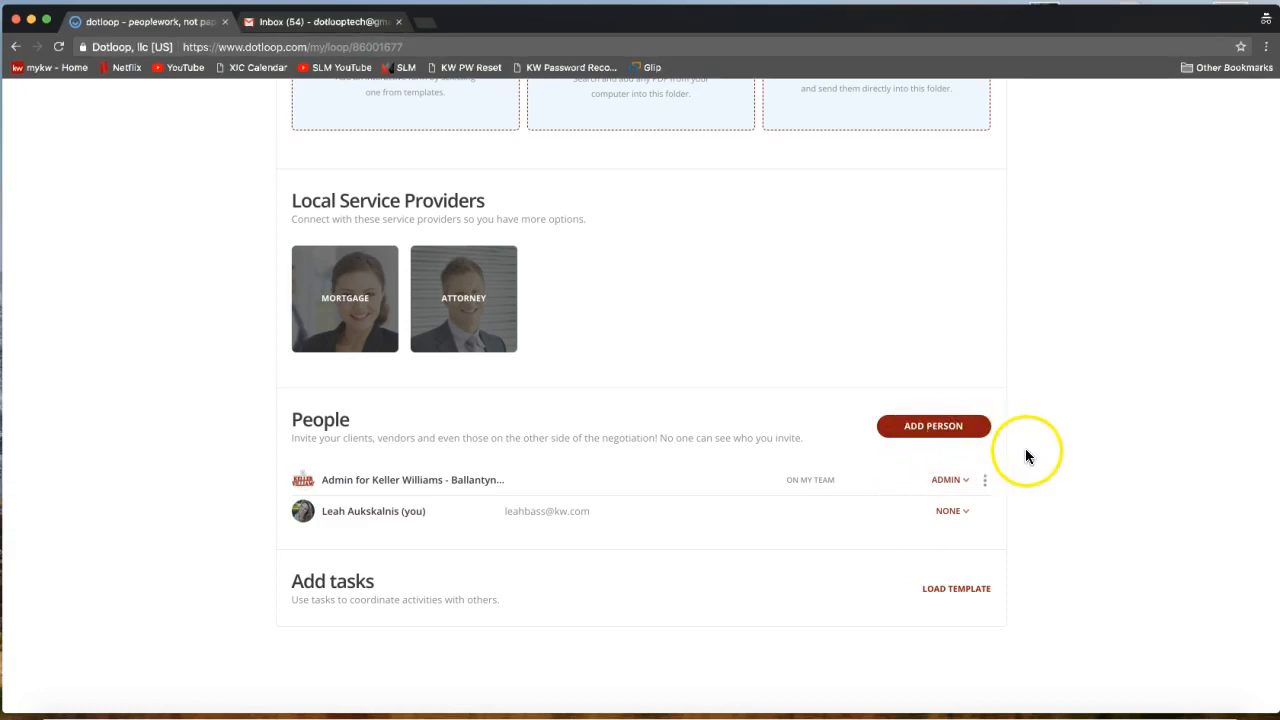
{"action": "scroll", "coordinate": [1025, 448], "scroll_direction": "down", "scroll_amount": 1}
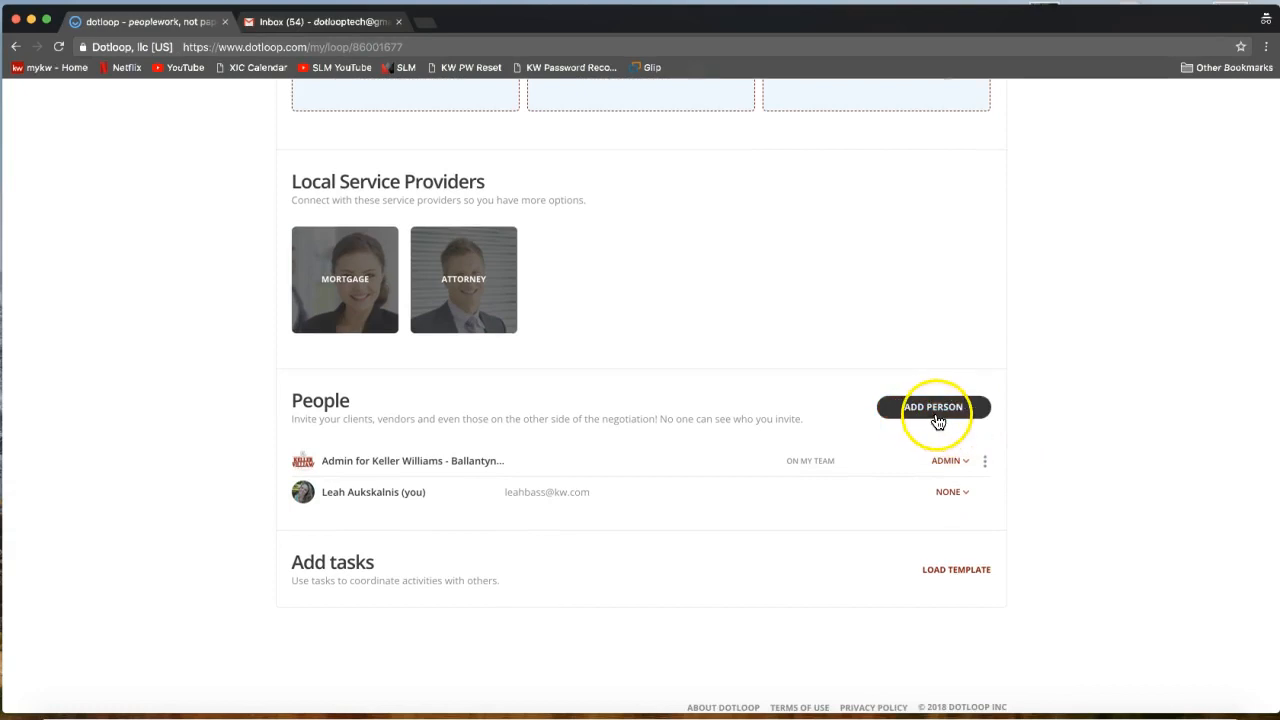
{"action": "double_click", "coordinate": [326, 400]}
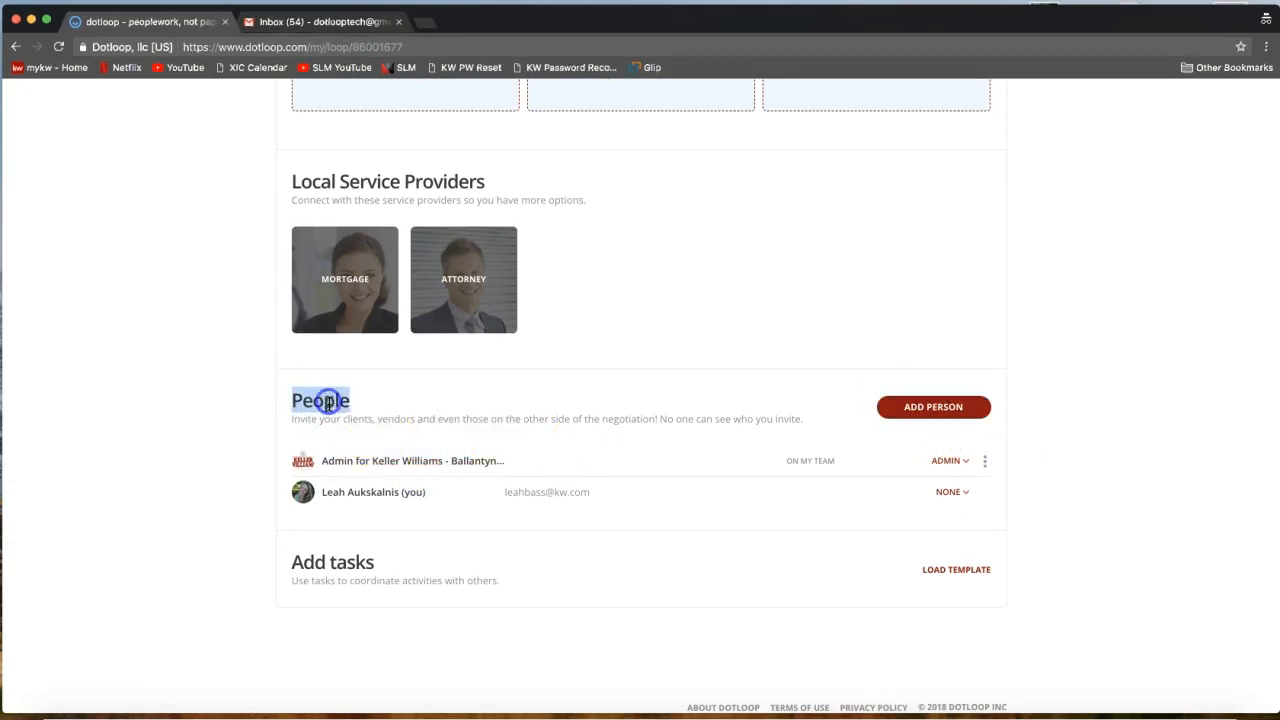
{"action": "left_click", "coordinate": [1020, 422]}
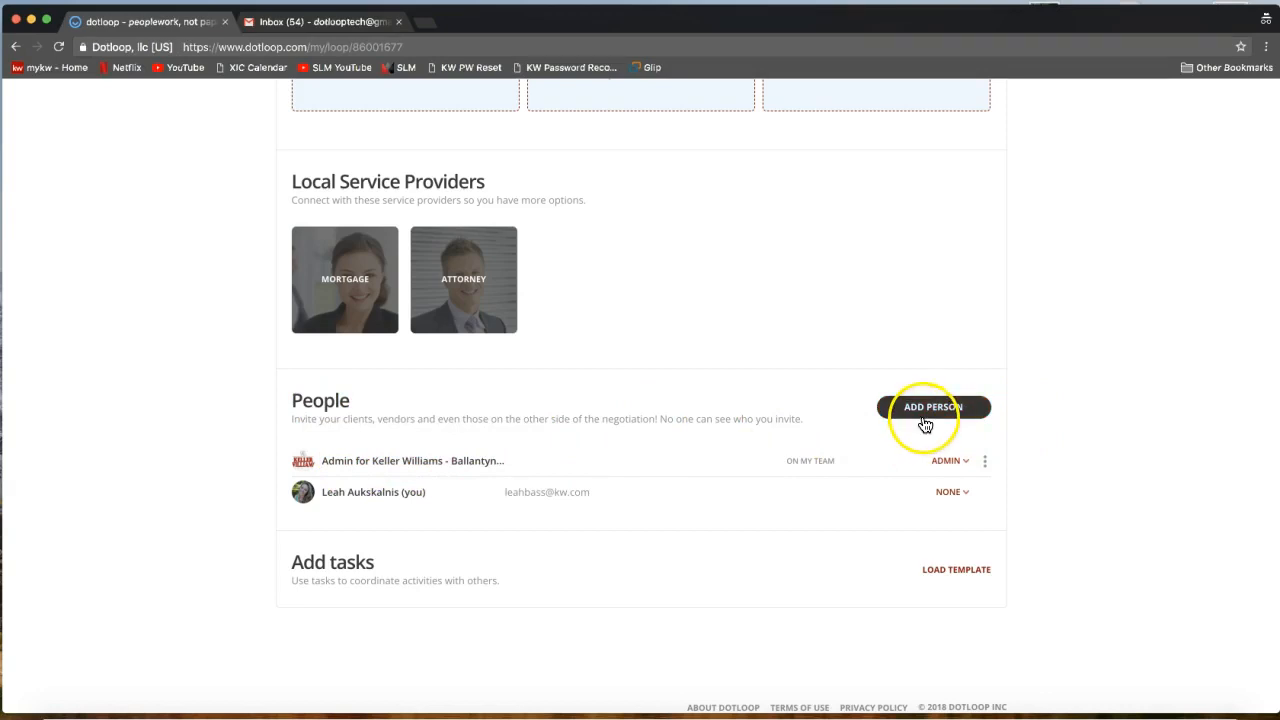
{"action": "left_click", "coordinate": [922, 420]}
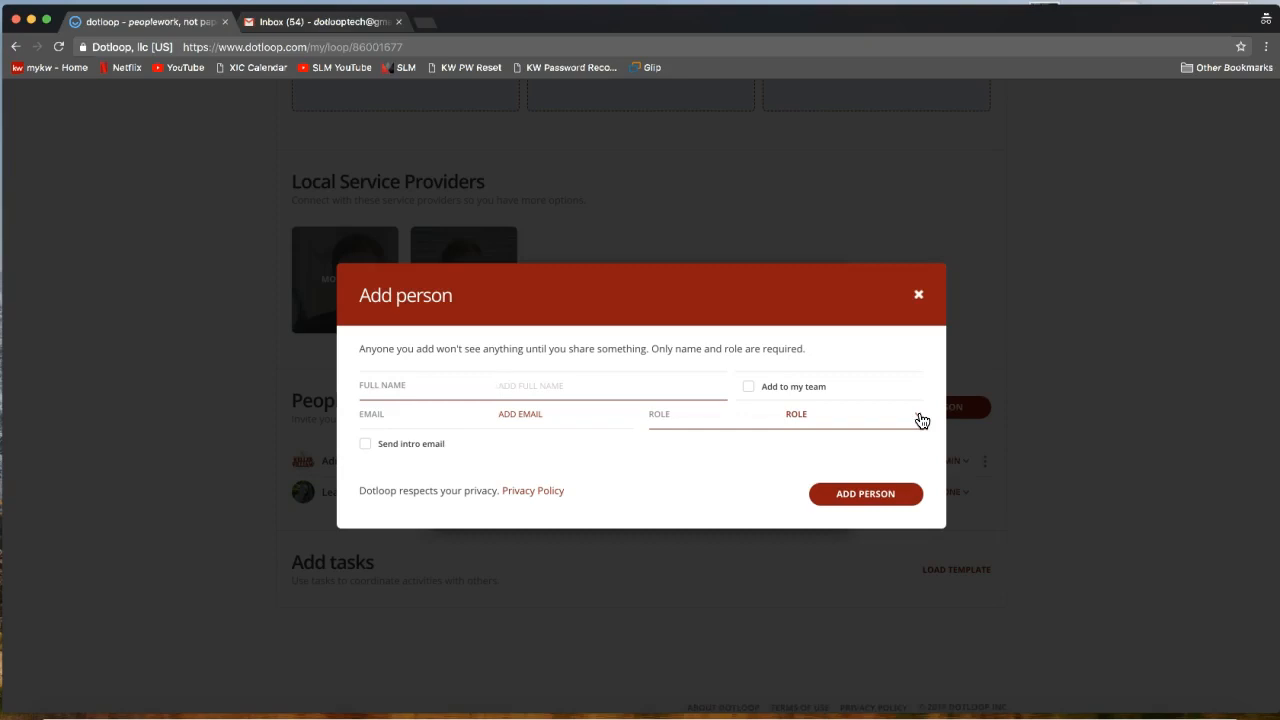
Fill in the new person's full name and e-mail address, leaving them off the team.
{"action": "left_click", "coordinate": [797, 390]}
{"action": "left_click", "coordinate": [548, 393]}
{"action": "left_click", "coordinate": [571, 417]}
{"action": "left_click", "coordinate": [571, 381]}
{"action": "type", "text": "Tony Stark"}
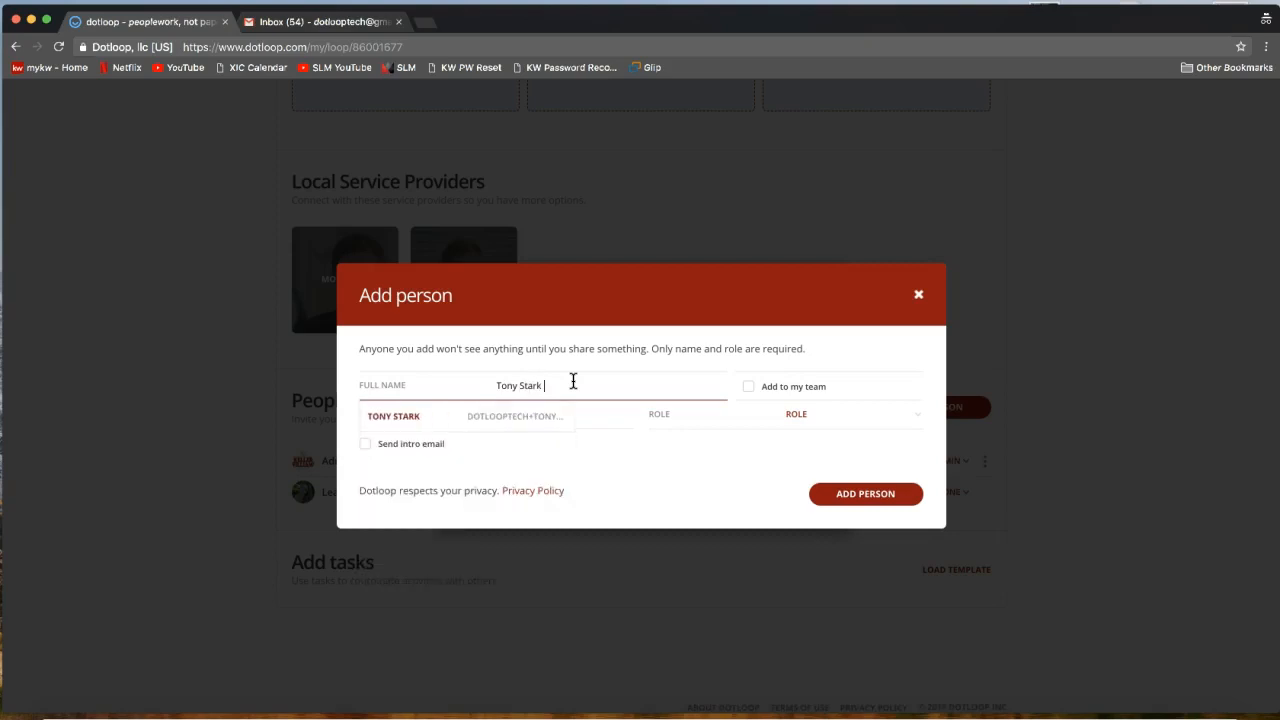
{"action": "left_click", "coordinate": [651, 364]}
{"action": "left_click", "coordinate": [571, 347]}
{"action": "left_click", "coordinate": [540, 376]}
{"action": "key", "text": "BackSpace"}
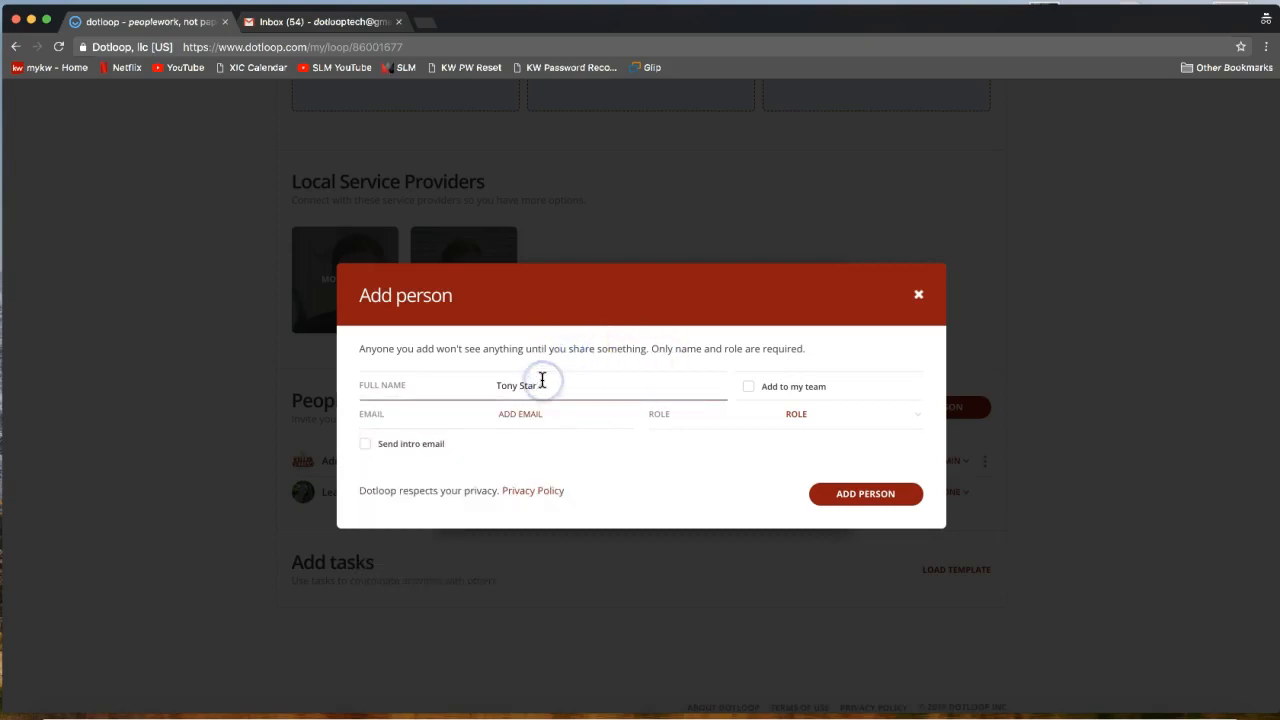
{"action": "left_click", "coordinate": [534, 417]}
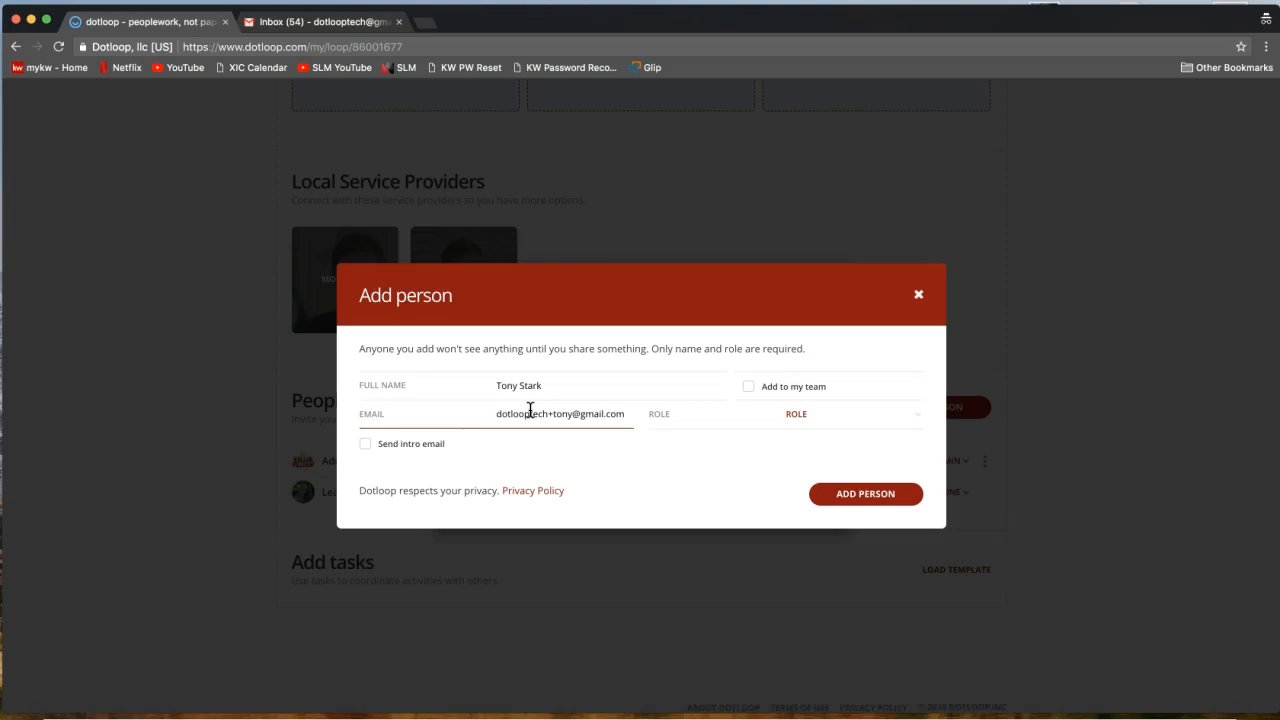
{"action": "triple_click", "coordinate": [517, 412]}
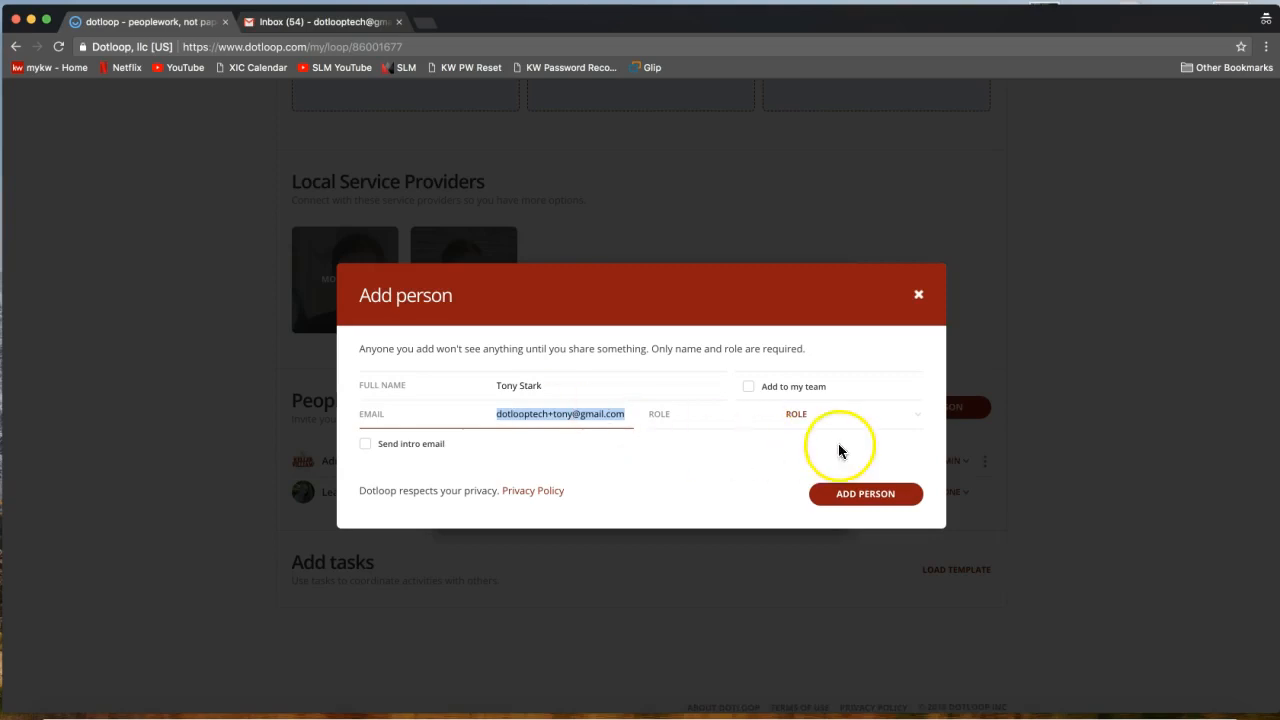
Look through the available roles and set the new person's role to Seller.
{"action": "left_click", "coordinate": [818, 421]}
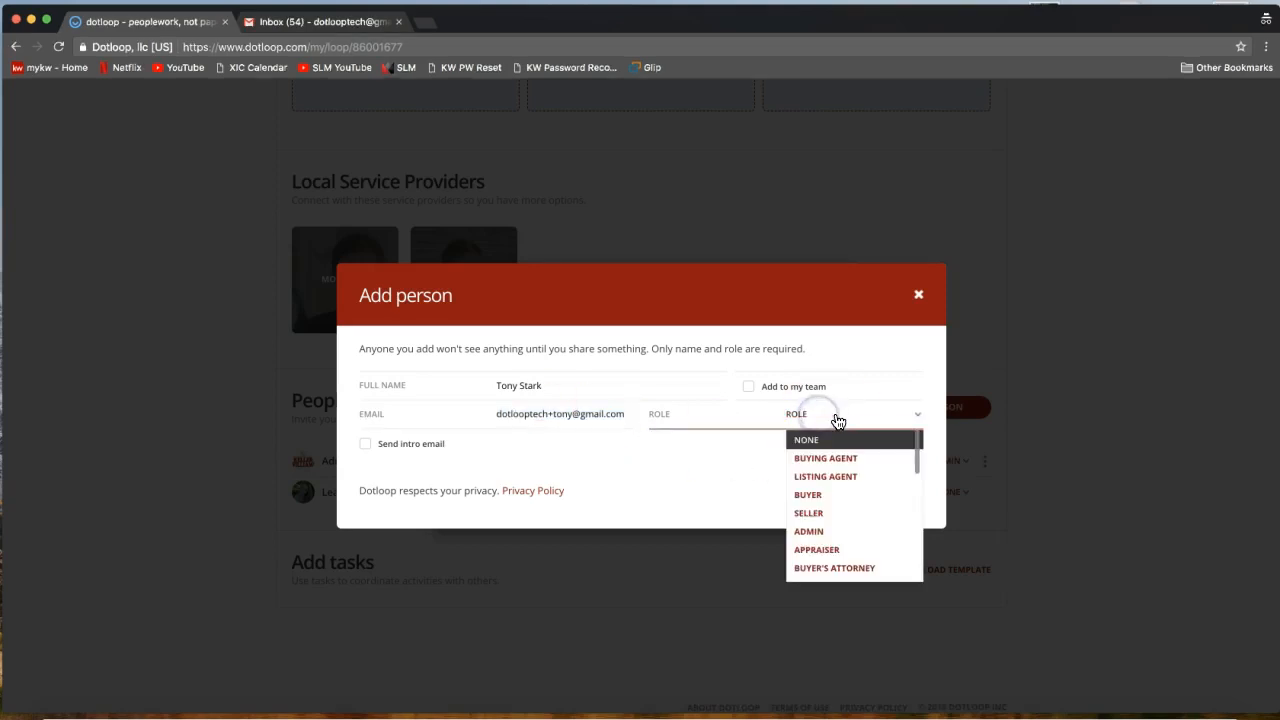
{"action": "left_click", "coordinate": [820, 416]}
{"action": "left_click", "coordinate": [836, 414]}
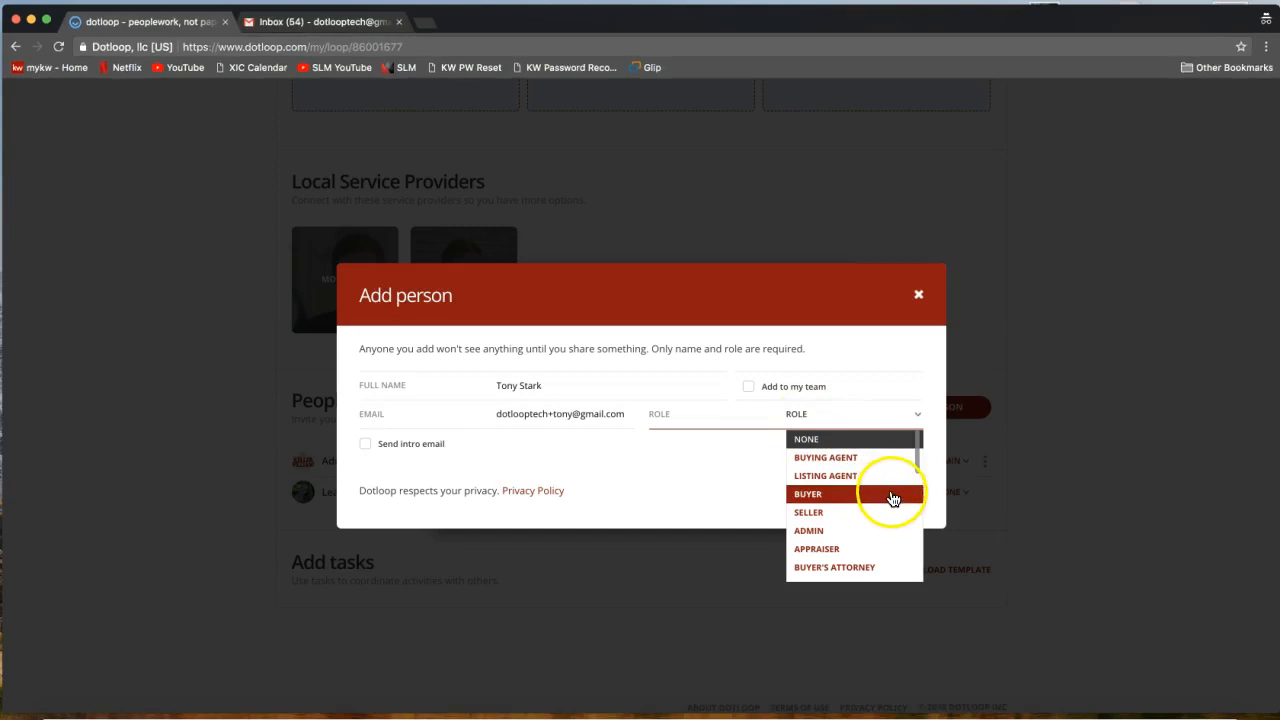
{"action": "mouse_move", "coordinate": [919, 471]}
{"action": "left_mouse_down"}
{"action": "mouse_move", "coordinate": [920, 516]}
{"action": "mouse_move", "coordinate": [913, 455]}
{"action": "left_mouse_up"}
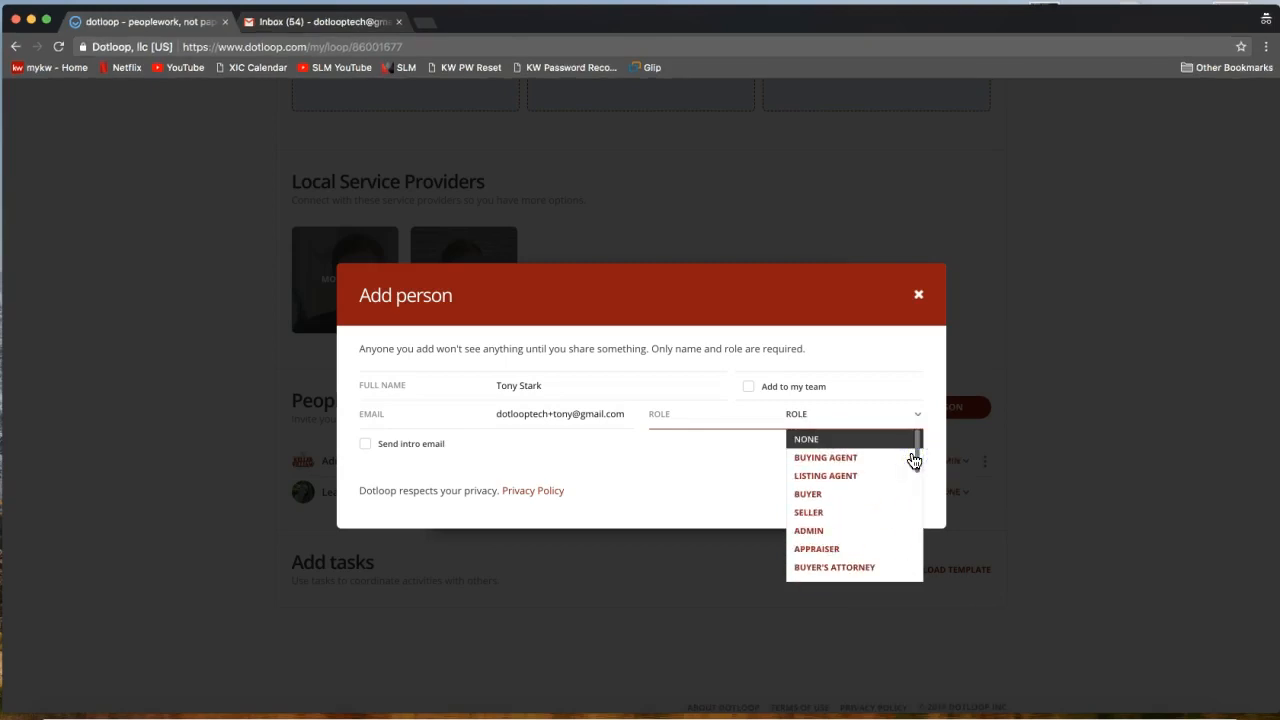
{"action": "left_click", "coordinate": [857, 514]}
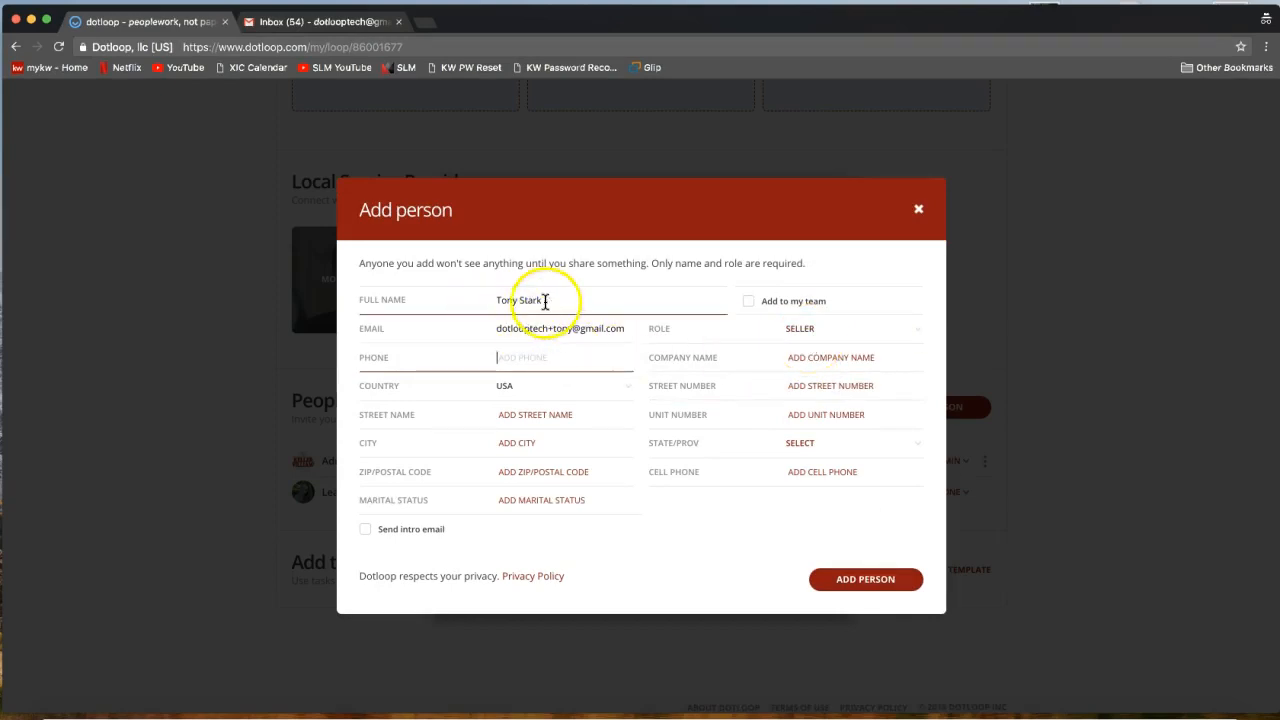
Add the person to the loop, leaving Add to my team and Send intro email unchecked.
{"action": "left_click", "coordinate": [530, 328]}
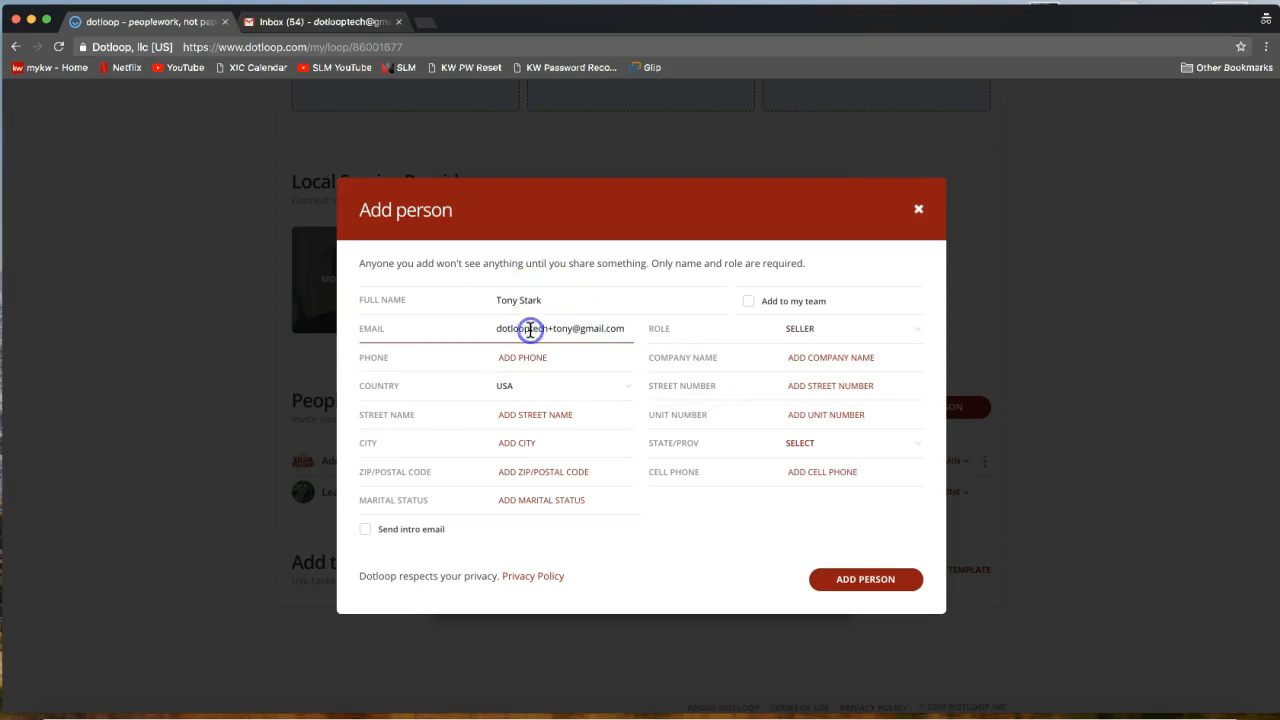
{"action": "left_click", "coordinate": [803, 335]}
{"action": "left_click", "coordinate": [758, 314]}
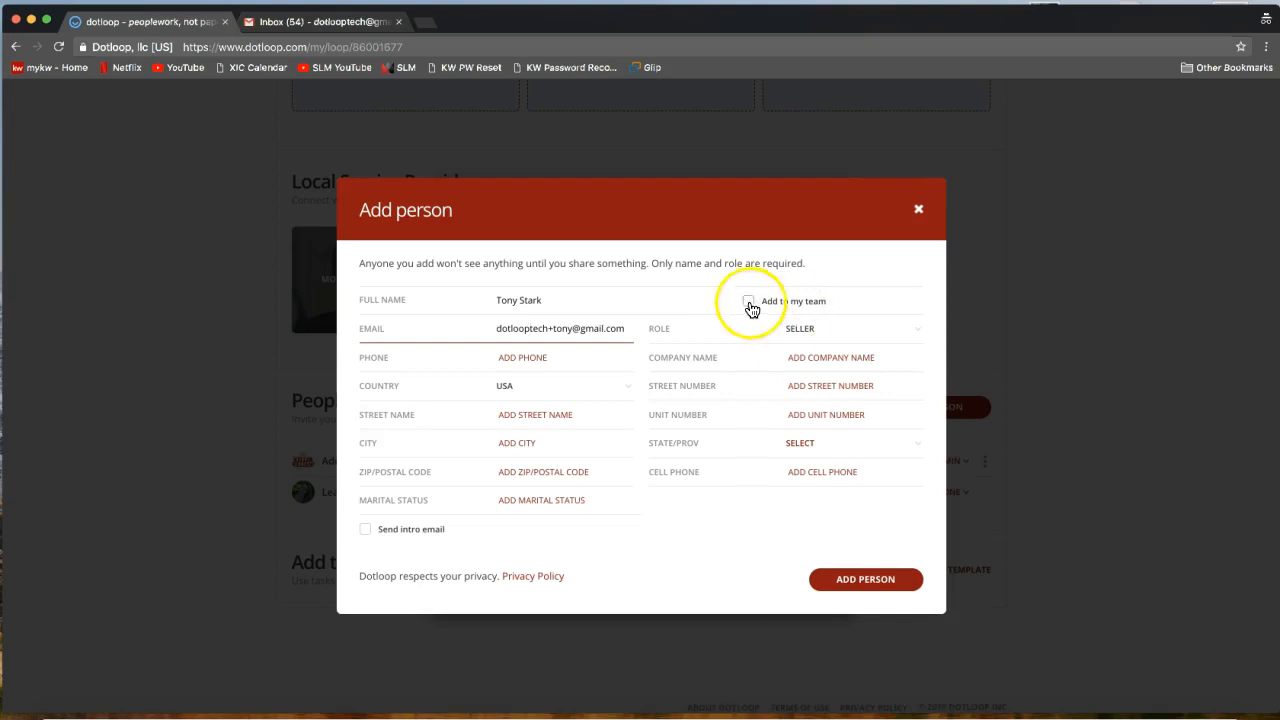
{"action": "left_click", "coordinate": [527, 328]}
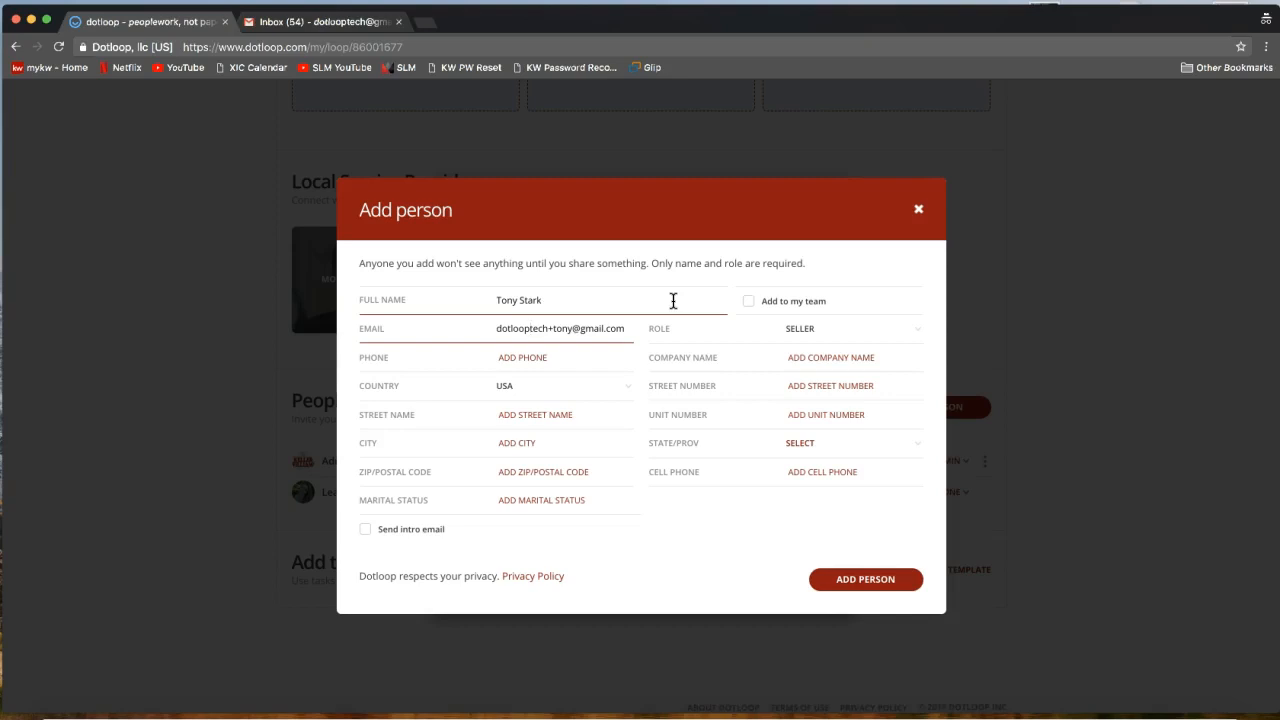
{"action": "left_click", "coordinate": [761, 325]}
{"action": "left_click", "coordinate": [537, 299]}
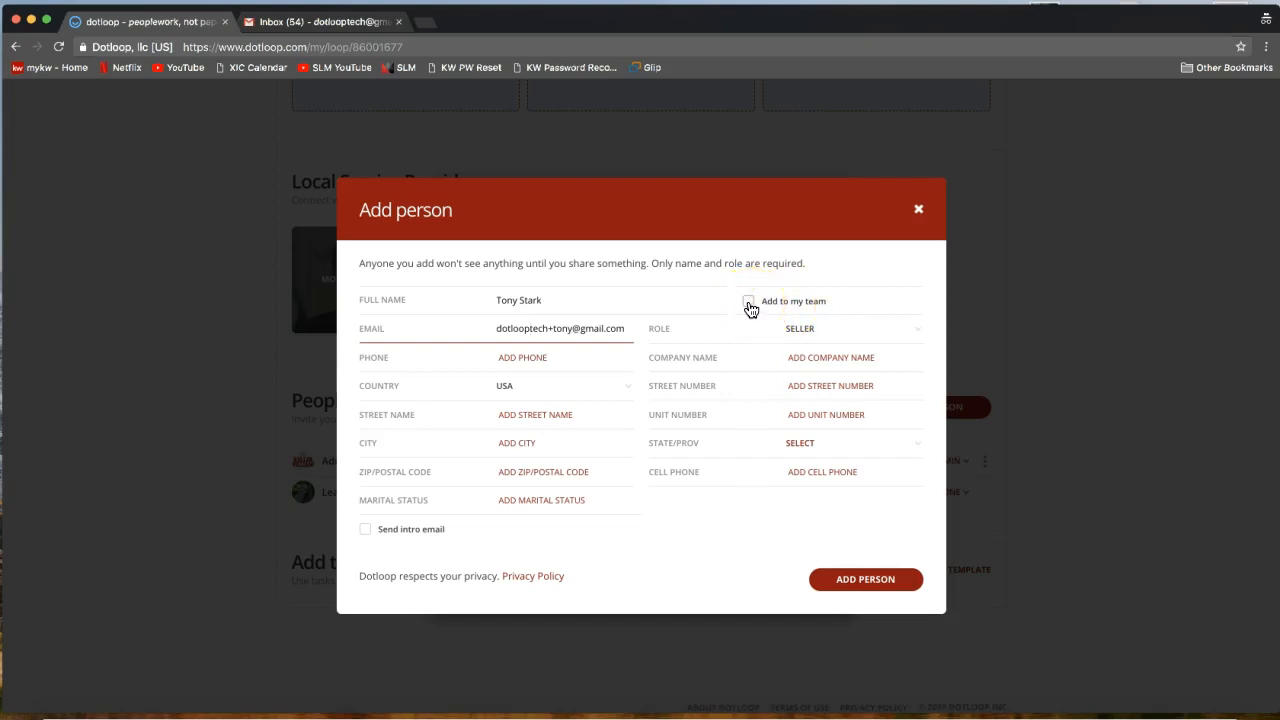
{"action": "left_click", "coordinate": [847, 590]}
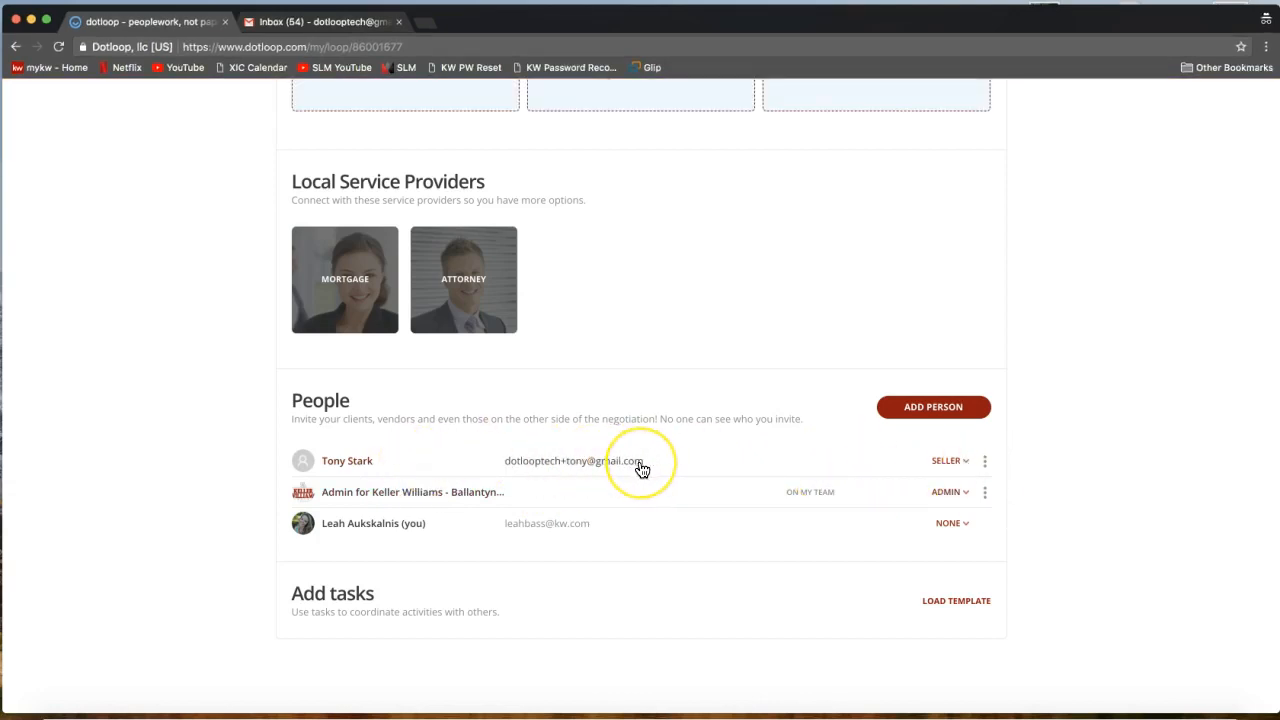
Examine the actions available for the newly added seller in the People section.
{"action": "left_click", "coordinate": [986, 464]}
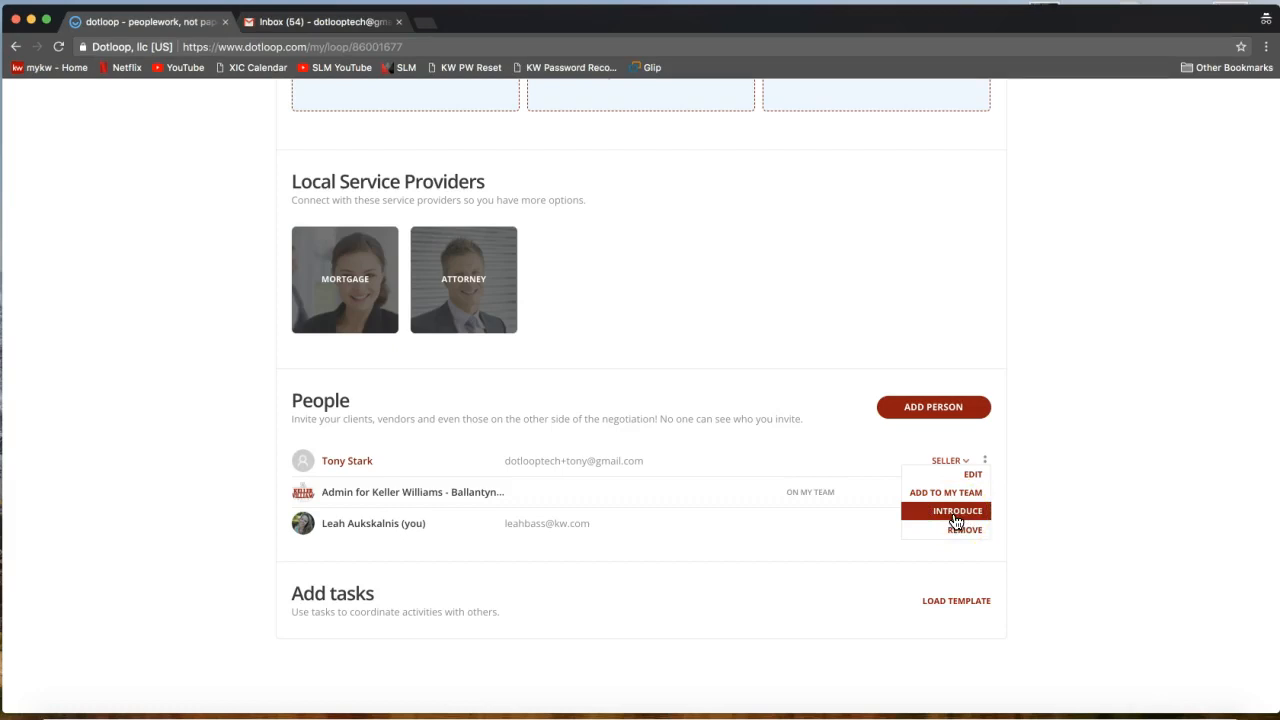
{"action": "left_click", "coordinate": [1031, 492]}
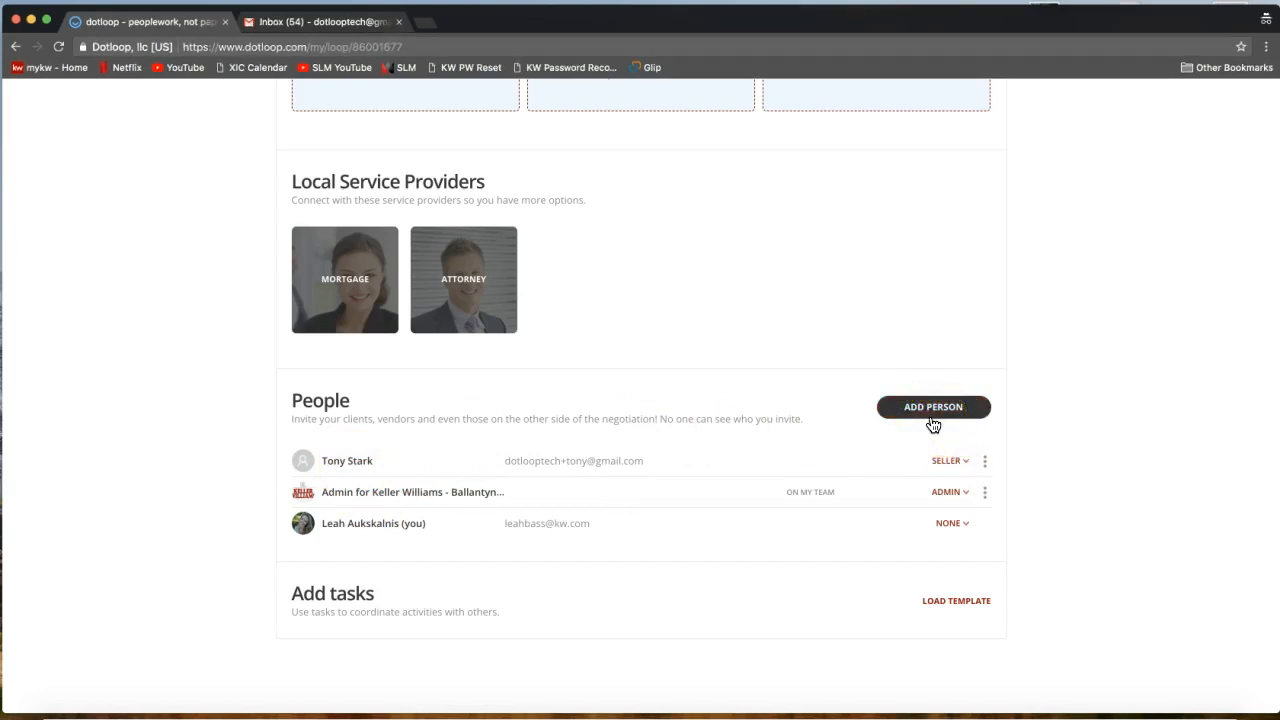
{"action": "left_click", "coordinate": [1013, 437]}
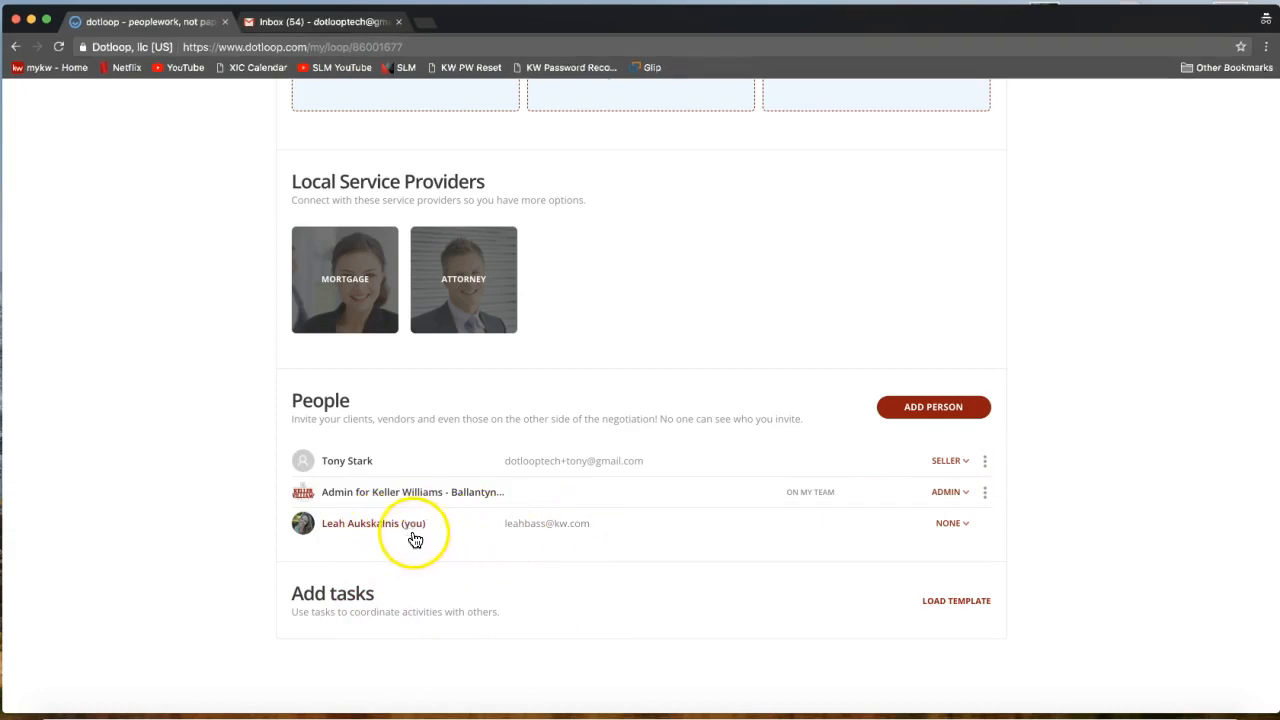
Set the loop owner's own role in the People section to Listing Agent.
{"action": "left_click", "coordinate": [956, 530]}
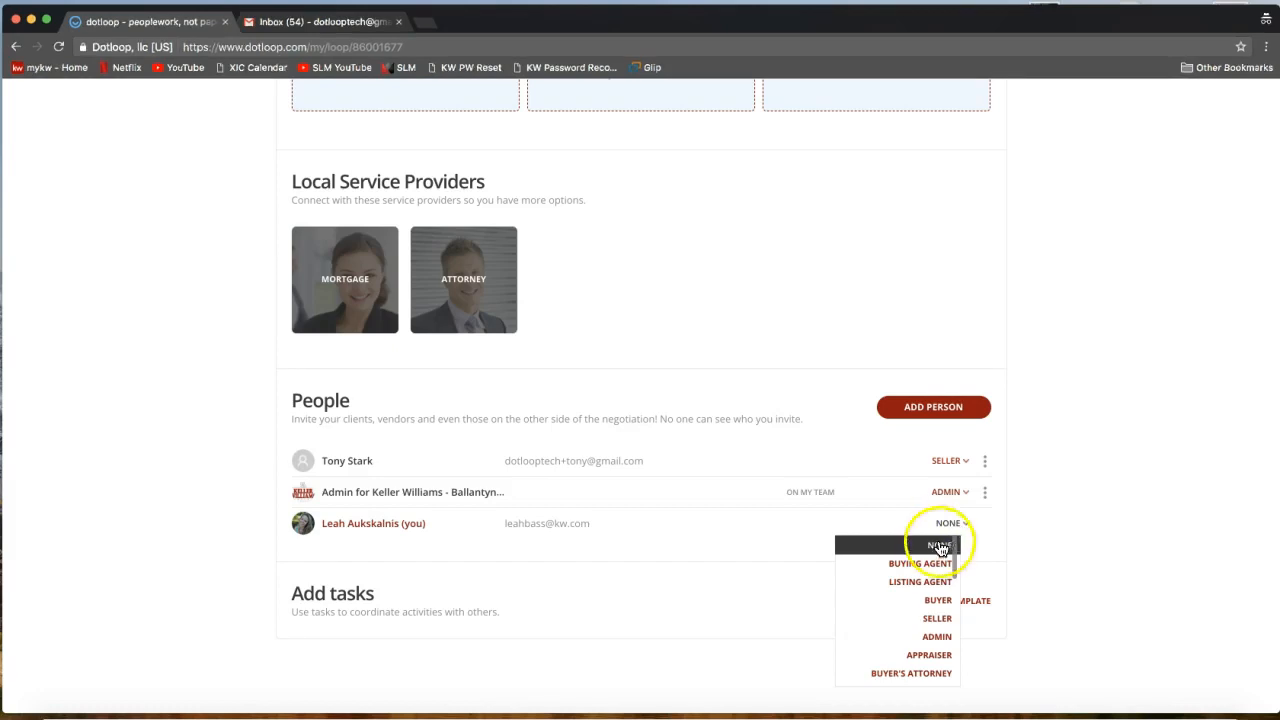
{"action": "left_click", "coordinate": [917, 588]}
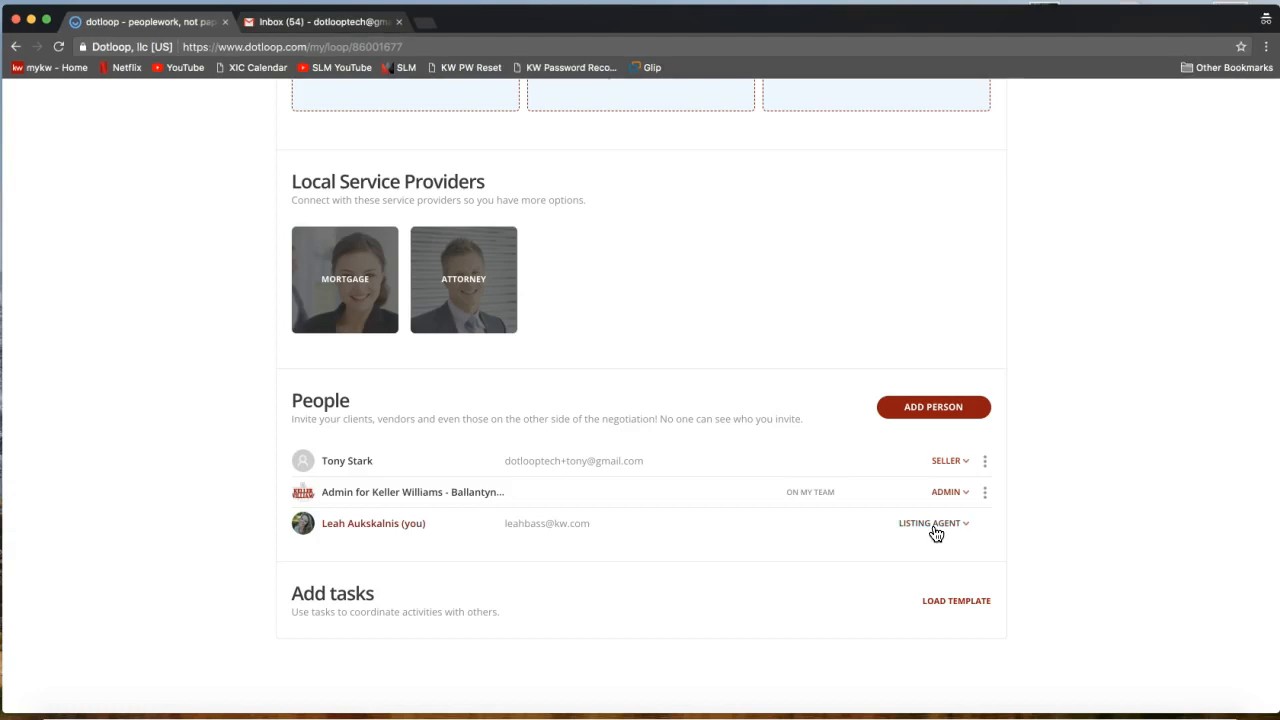
{"action": "left_click", "coordinate": [1017, 520]}
Rename the default folder in the Documents section to Listing Folder.
{"action": "scroll", "coordinate": [1017, 520], "scroll_direction": "up", "scroll_amount": 2}
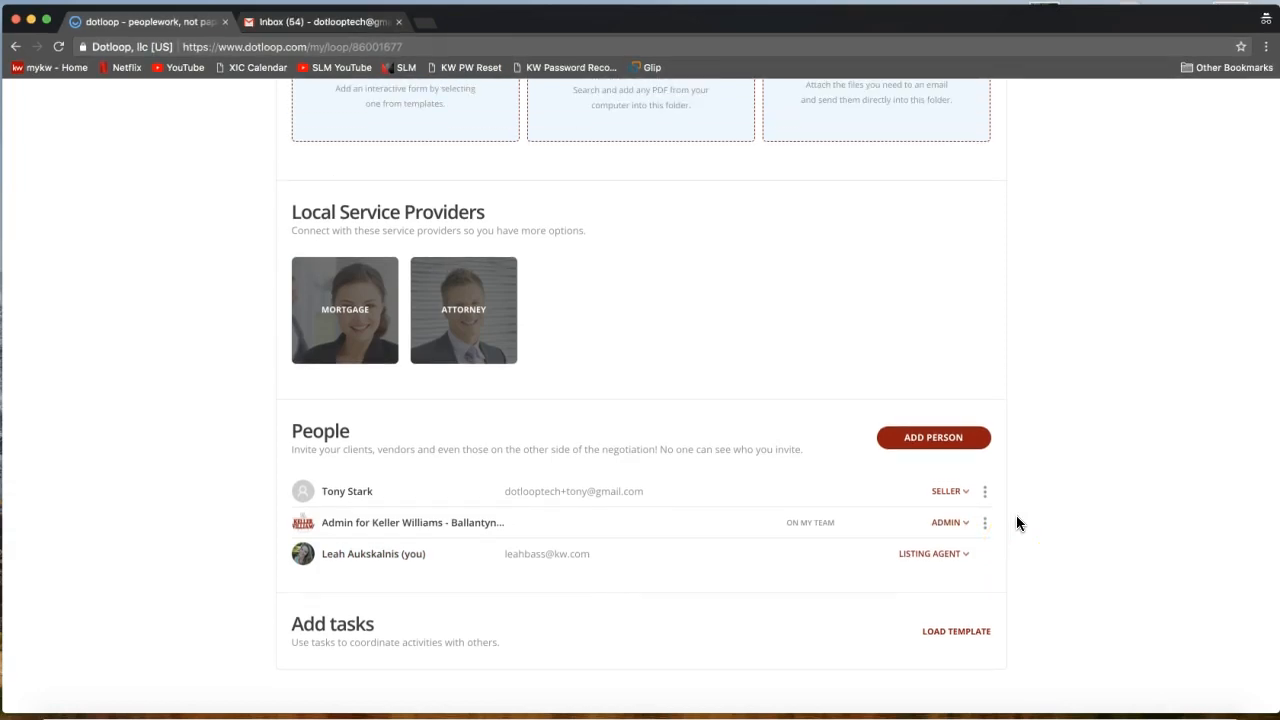
{"action": "scroll", "coordinate": [1017, 518], "scroll_direction": "up", "scroll_amount": 4}
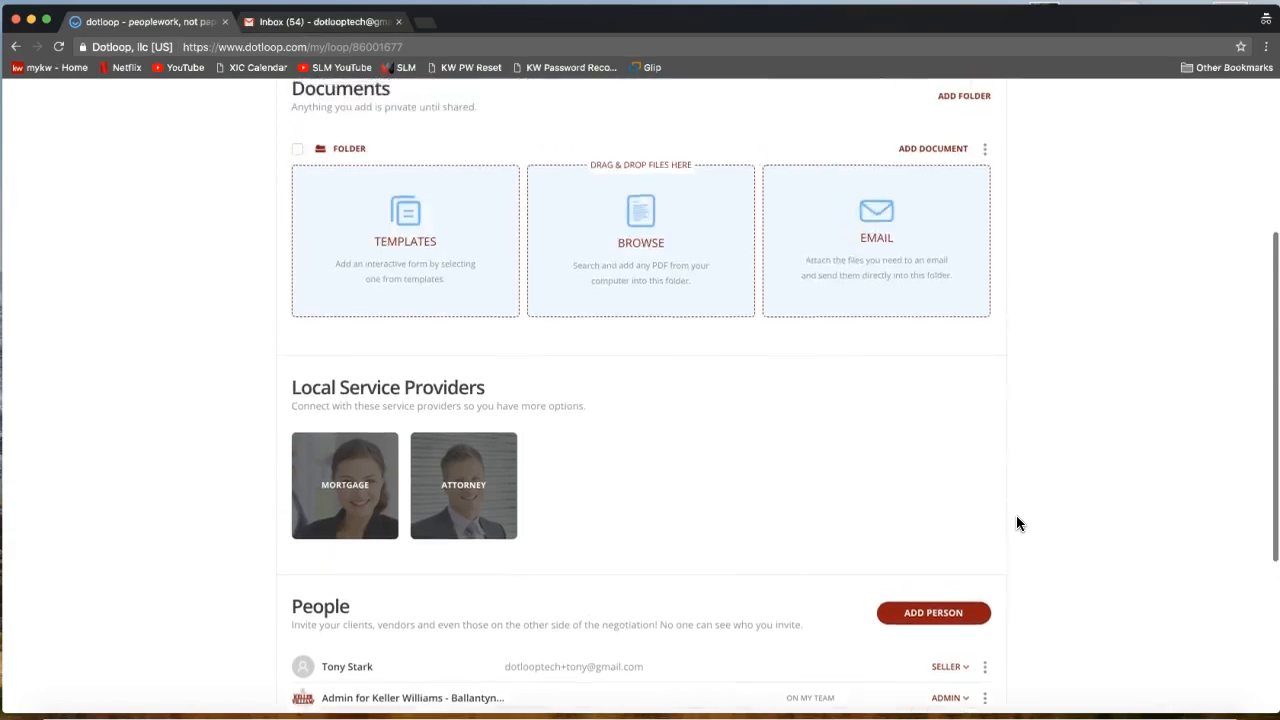
{"action": "scroll", "coordinate": [1017, 518], "scroll_direction": "up", "scroll_amount": 5}
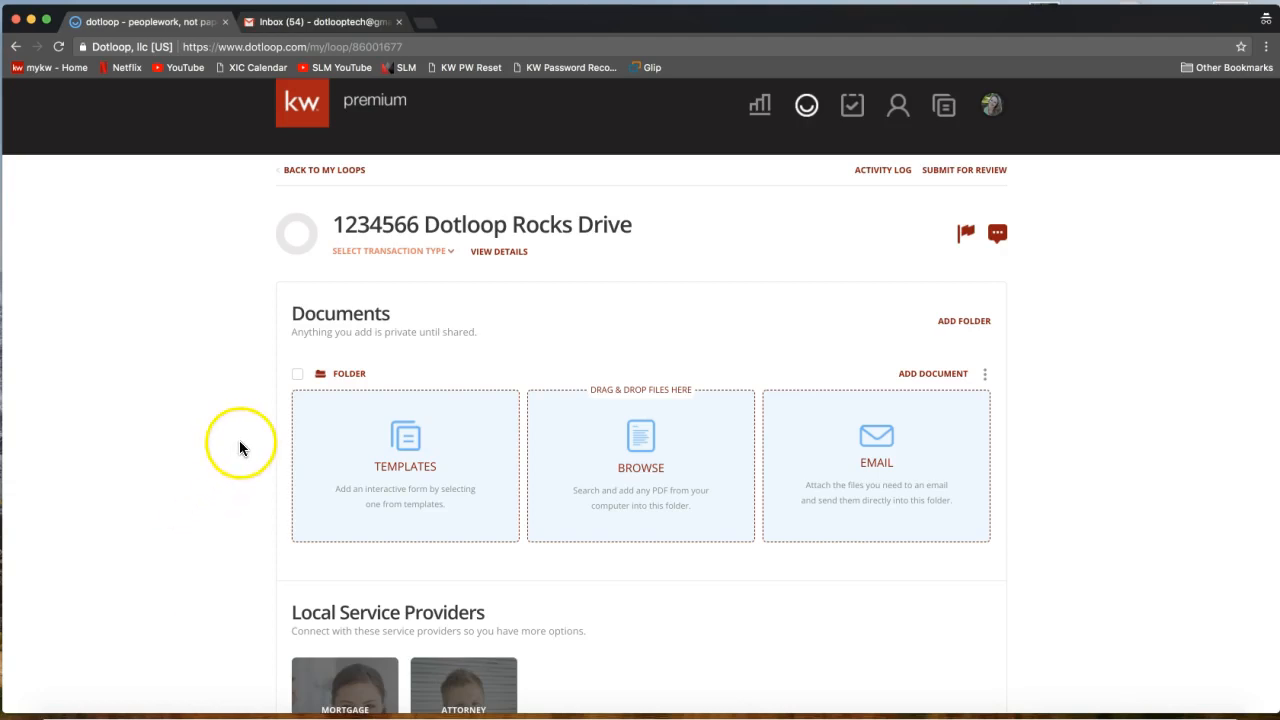
{"action": "left_click", "coordinate": [358, 387]}
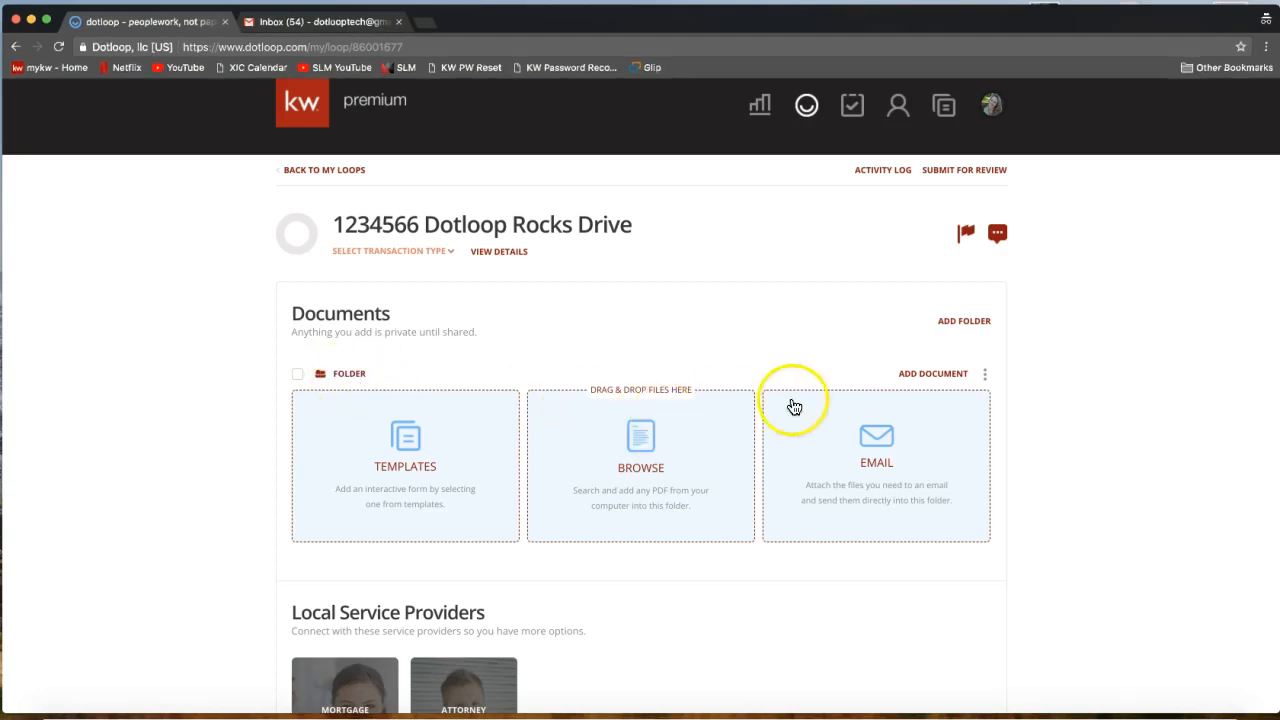
{"action": "left_click", "coordinate": [985, 378]}
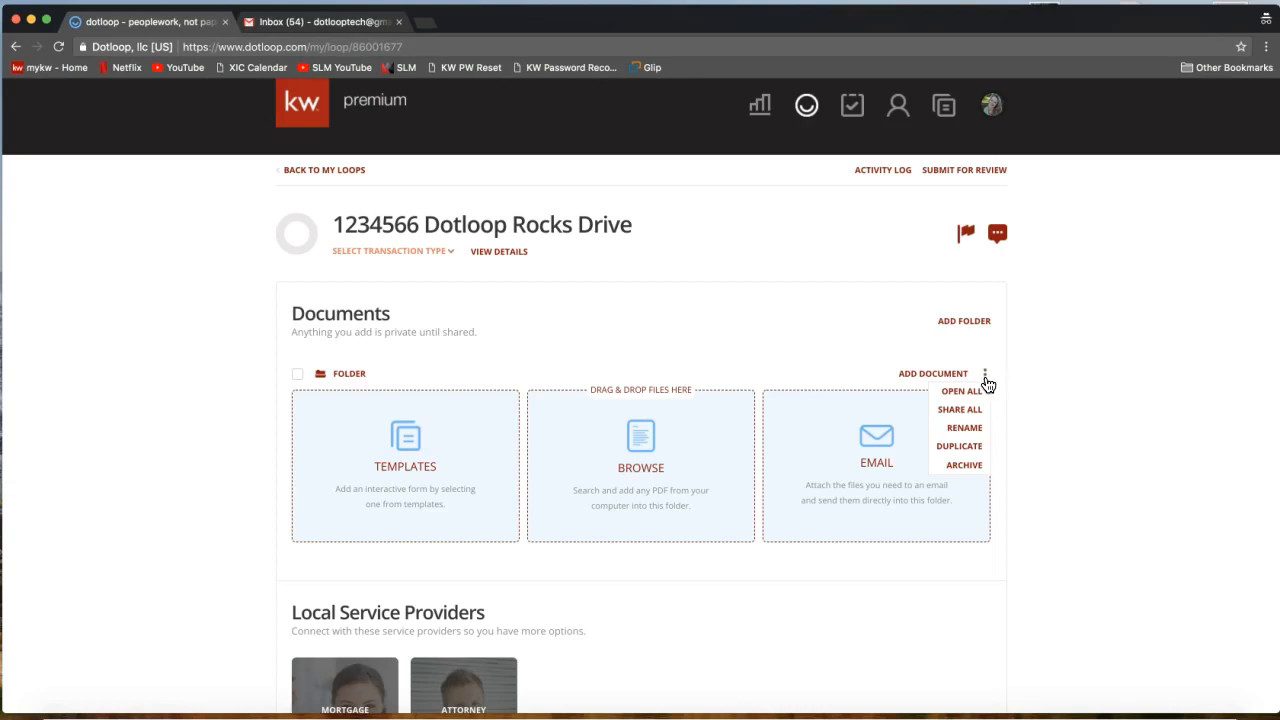
{"action": "left_click", "coordinate": [963, 428]}
{"action": "left_click", "coordinate": [984, 374]}
{"action": "type", "text": "Listing Folder"}
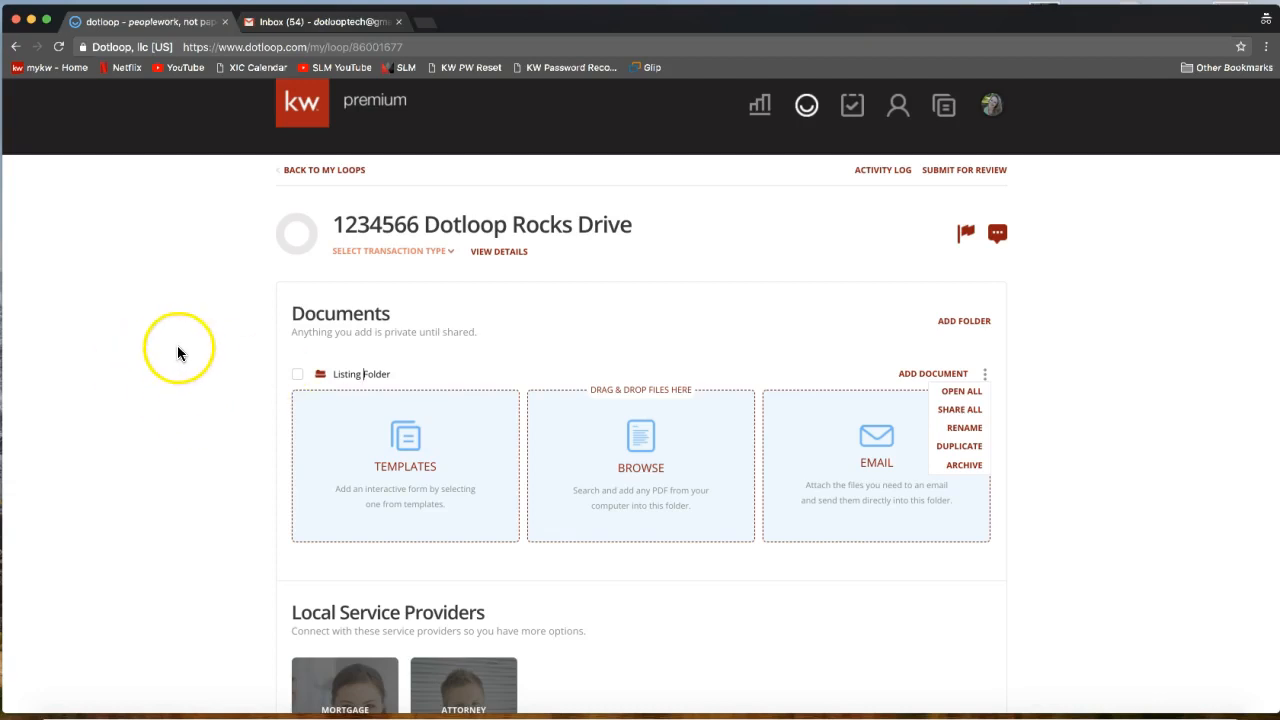
{"action": "left_click", "coordinate": [231, 393]}
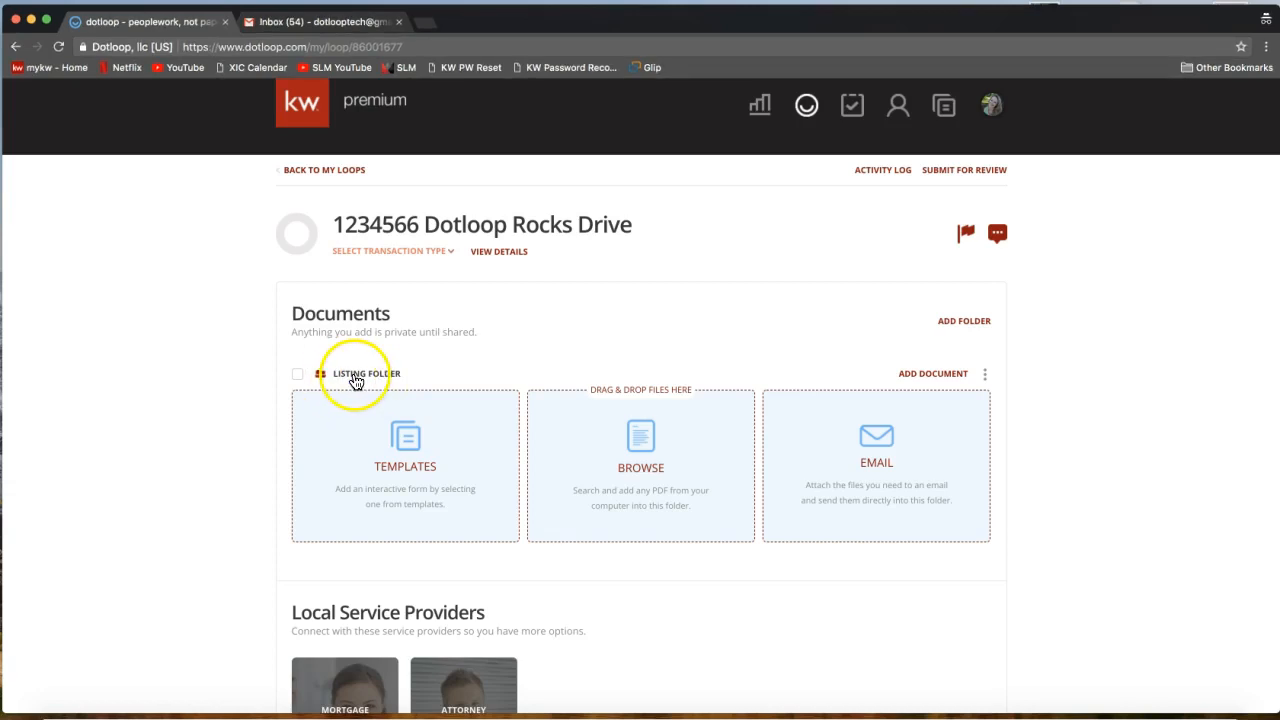
{"action": "left_click", "coordinate": [984, 375]}
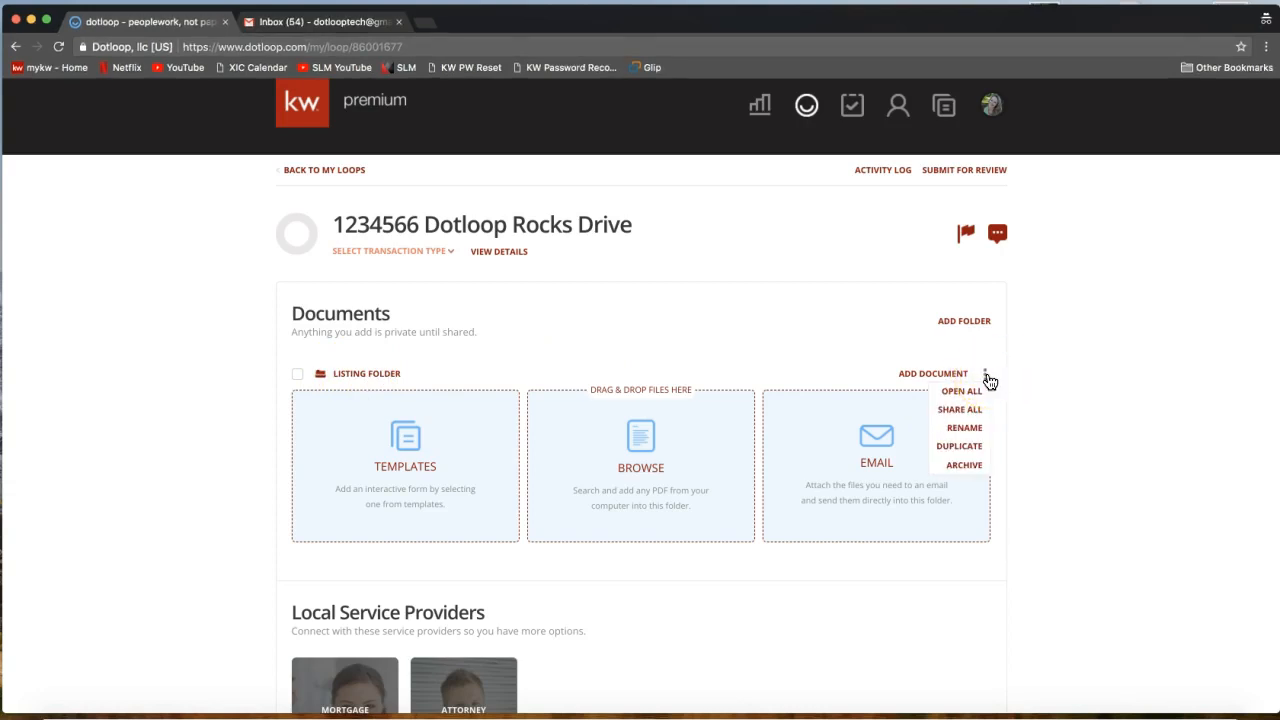
{"action": "left_click", "coordinate": [973, 431]}
{"action": "left_click", "coordinate": [1035, 419]}
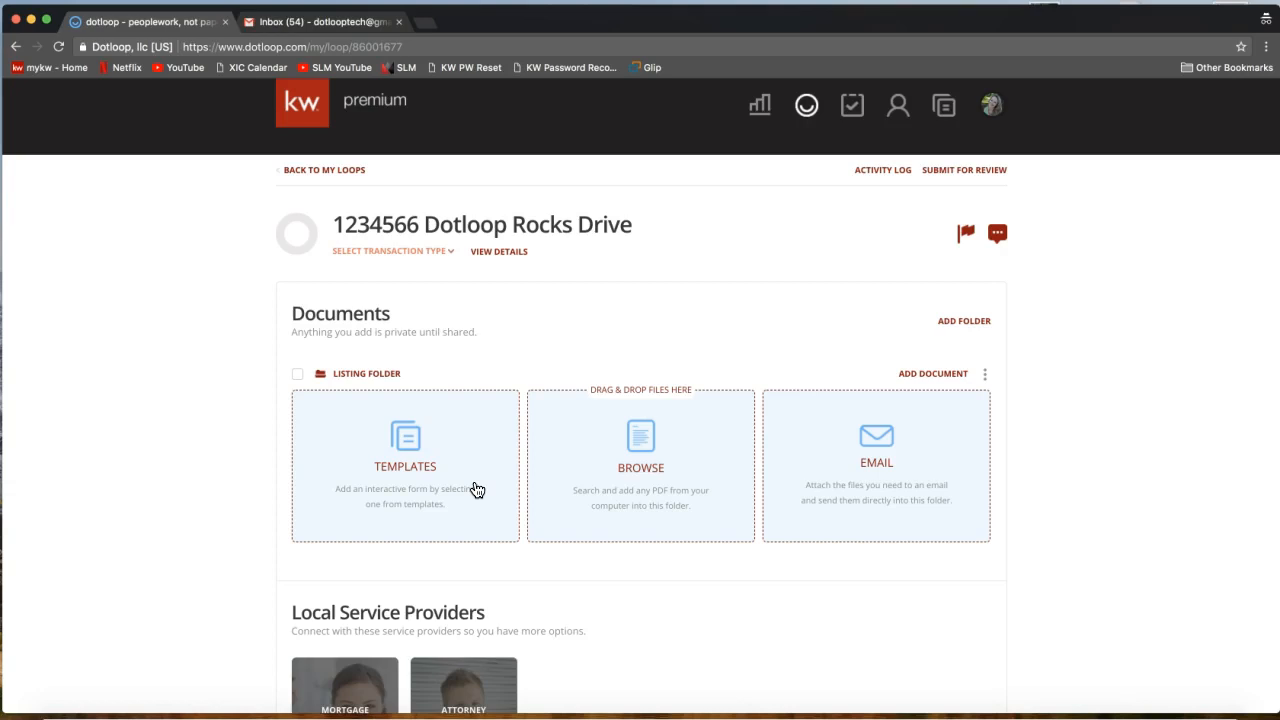
Add a new folder to the Documents section and name it Sales Folder.
{"action": "left_click", "coordinate": [967, 324]}
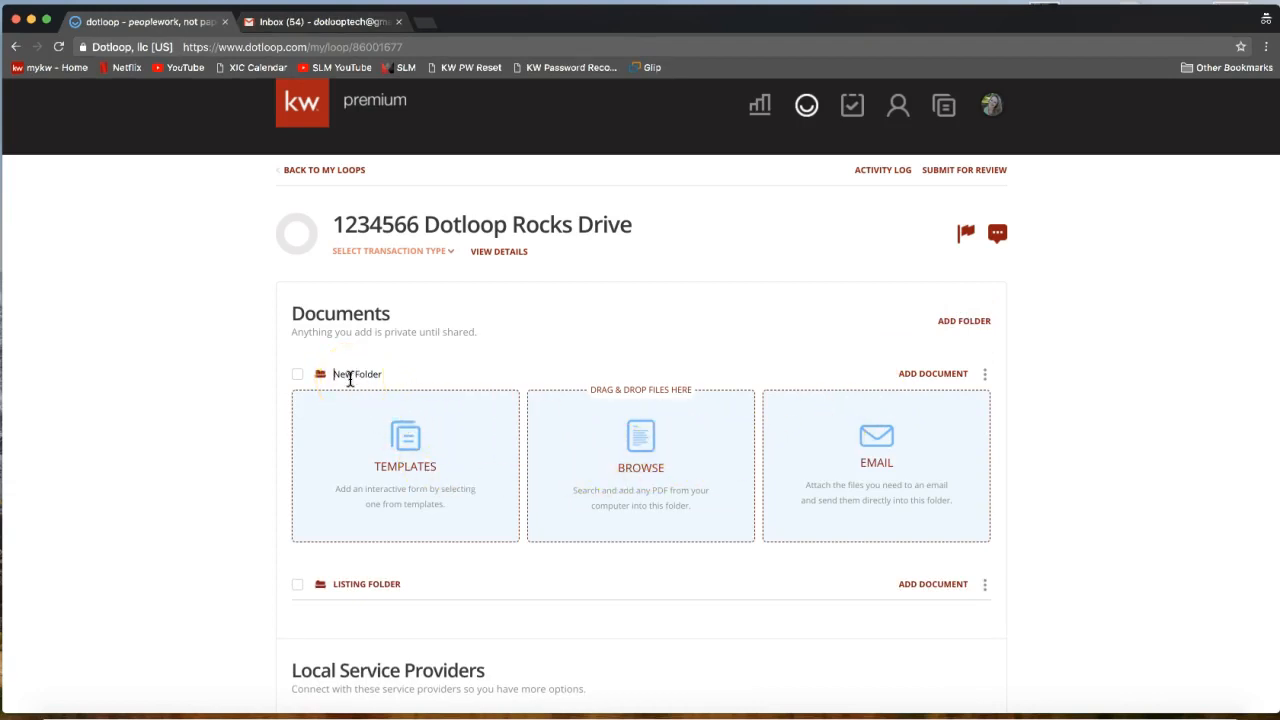
{"action": "left_click", "coordinate": [343, 374]}
{"action": "double_click", "coordinate": [343, 374]}
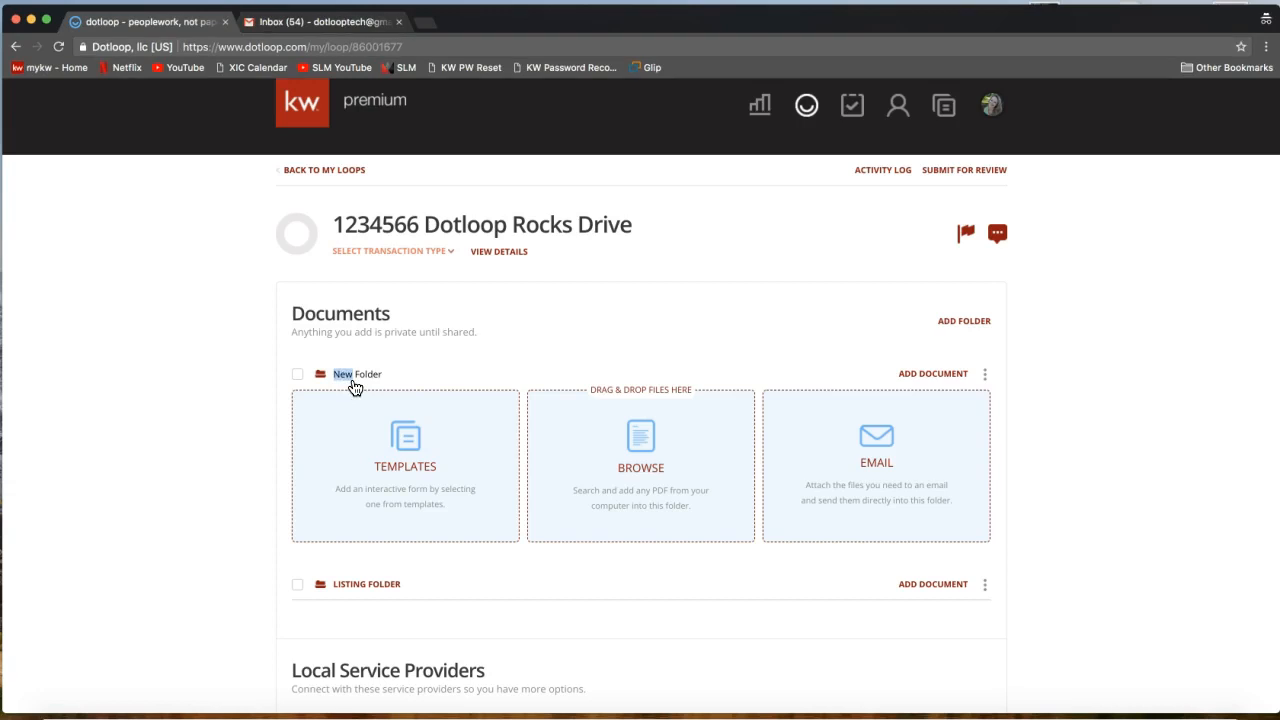
{"action": "type", "text": "Sales"}
{"action": "left_click", "coordinate": [154, 400]}
Add another folder to the Documents section and name it Closing Folder.
{"action": "left_click", "coordinate": [965, 324]}
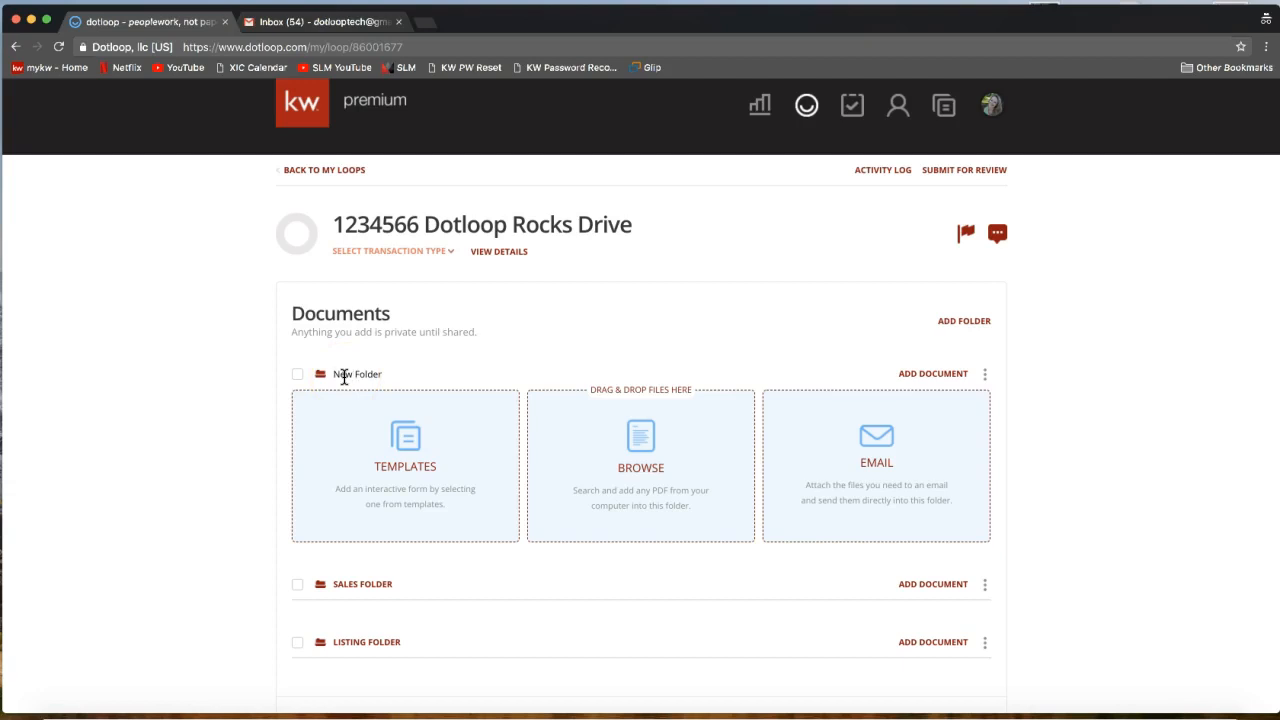
{"action": "key", "text": "Delete"}
{"action": "key", "text": "Delete"}
{"action": "key", "text": "Delete"}
{"action": "type", "text": "Closing"}
{"action": "left_click", "coordinate": [231, 414]}
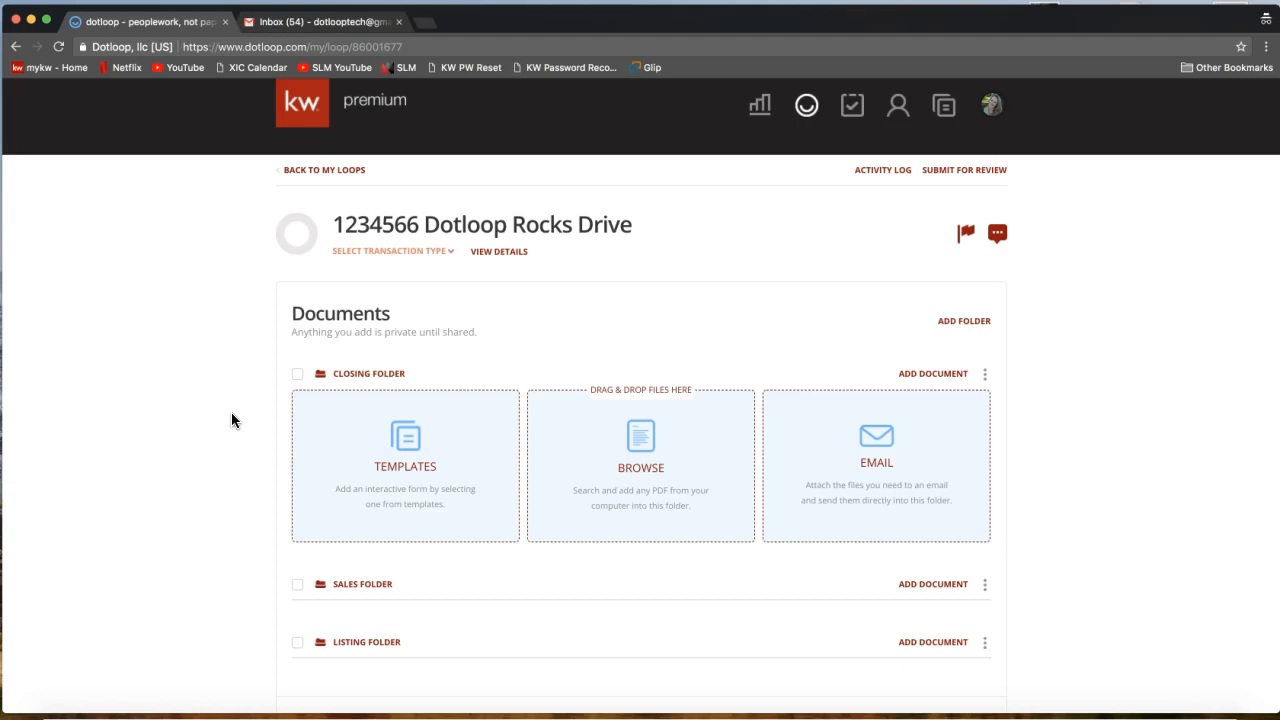
Start adding documents from templates to the Listing Folder.
{"action": "scroll", "coordinate": [231, 415], "scroll_direction": "down", "scroll_amount": 3}
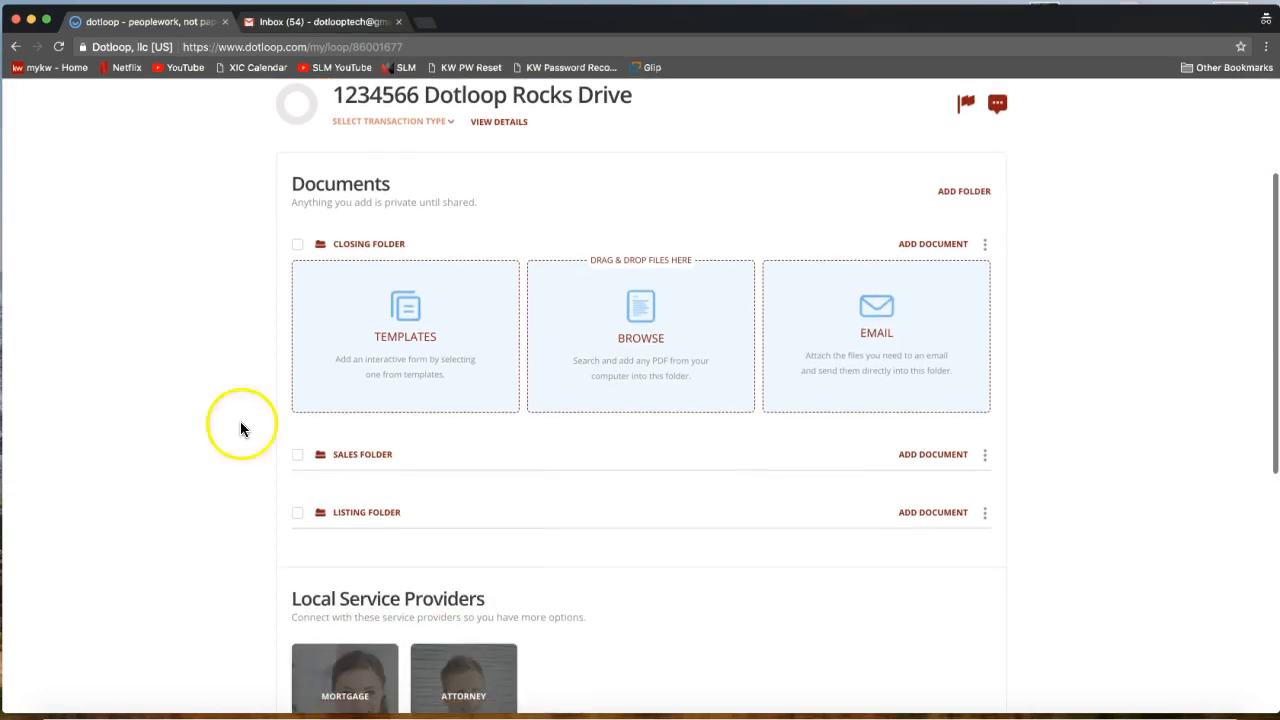
{"action": "left_click", "coordinate": [922, 524]}
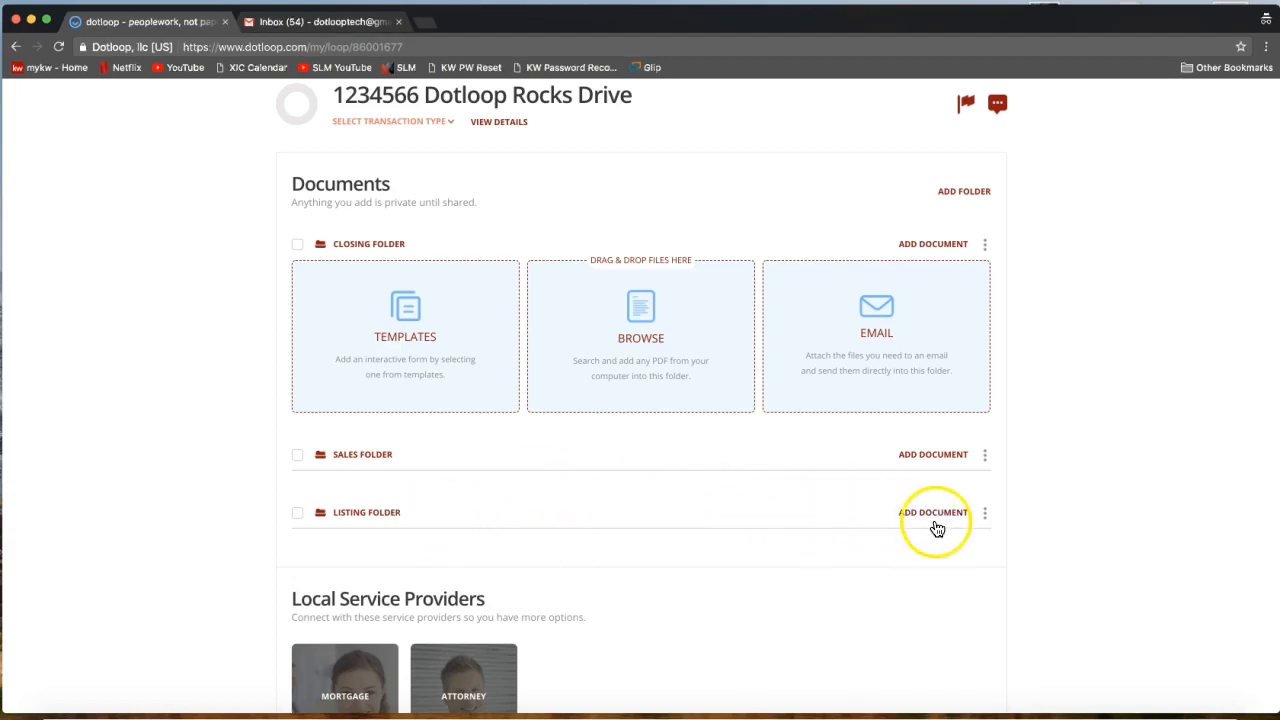
{"action": "left_click", "coordinate": [930, 522]}
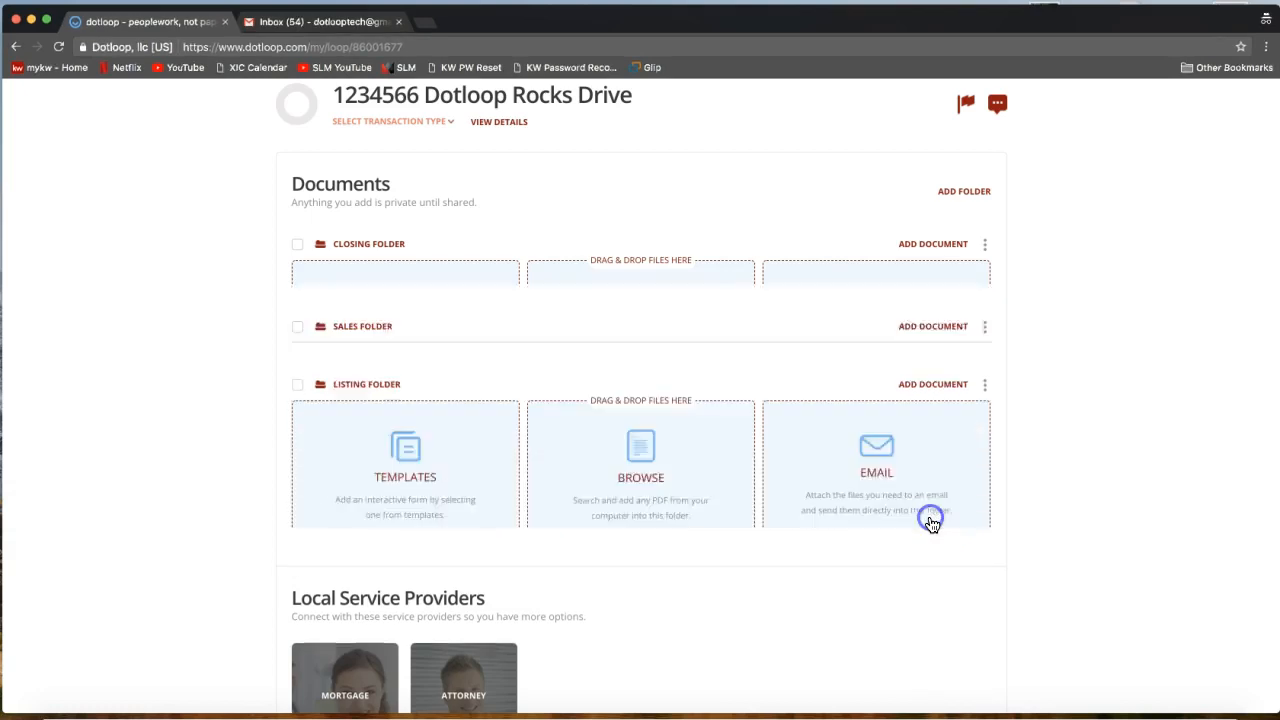
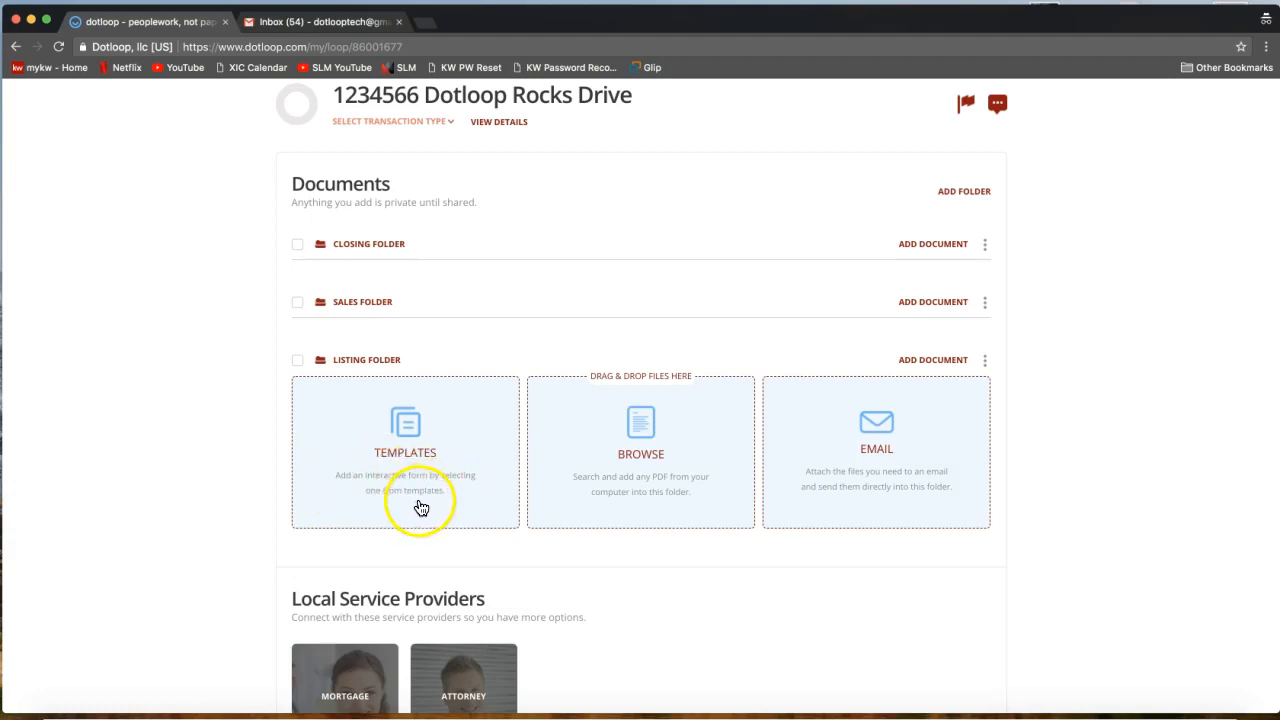
{"action": "left_click", "coordinate": [400, 455]}
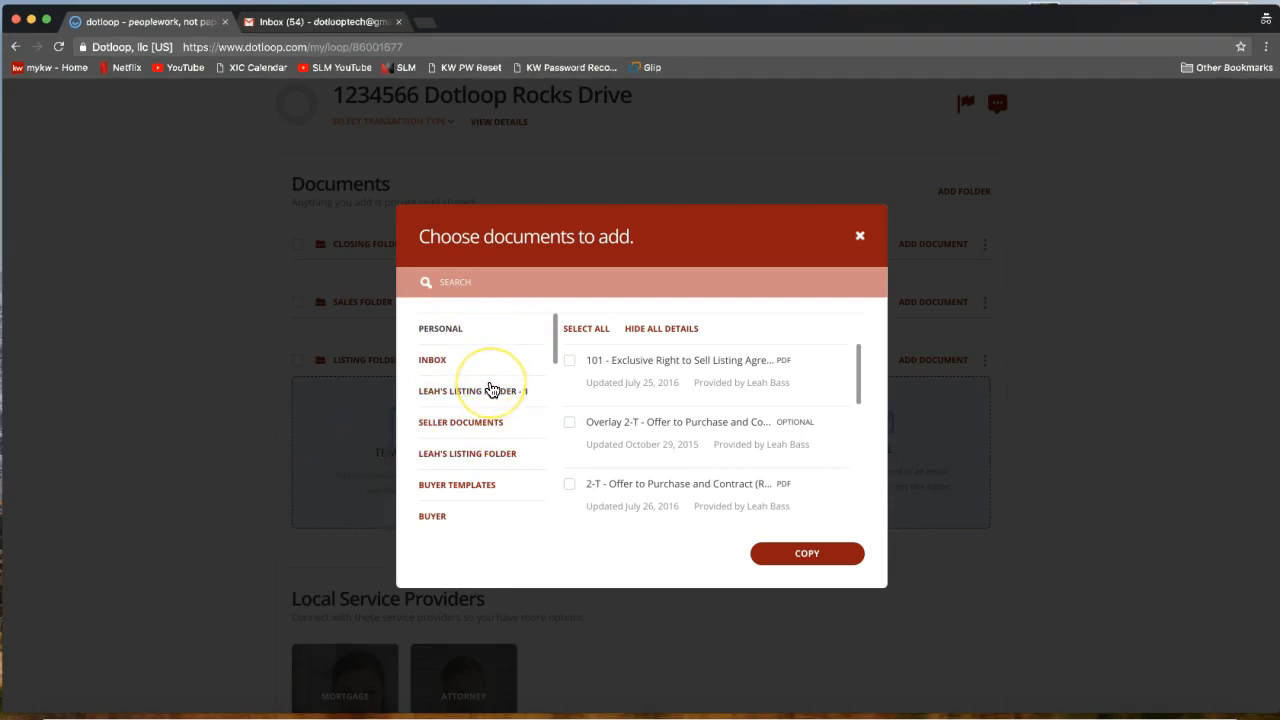
Find the NCAR 2017 template folder and display its documents for adding to the Listing Folder.
{"action": "scroll", "coordinate": [491, 389], "scroll_direction": "down", "scroll_amount": 4}
{"action": "scroll", "coordinate": [491, 389], "scroll_direction": "down", "scroll_amount": 1}
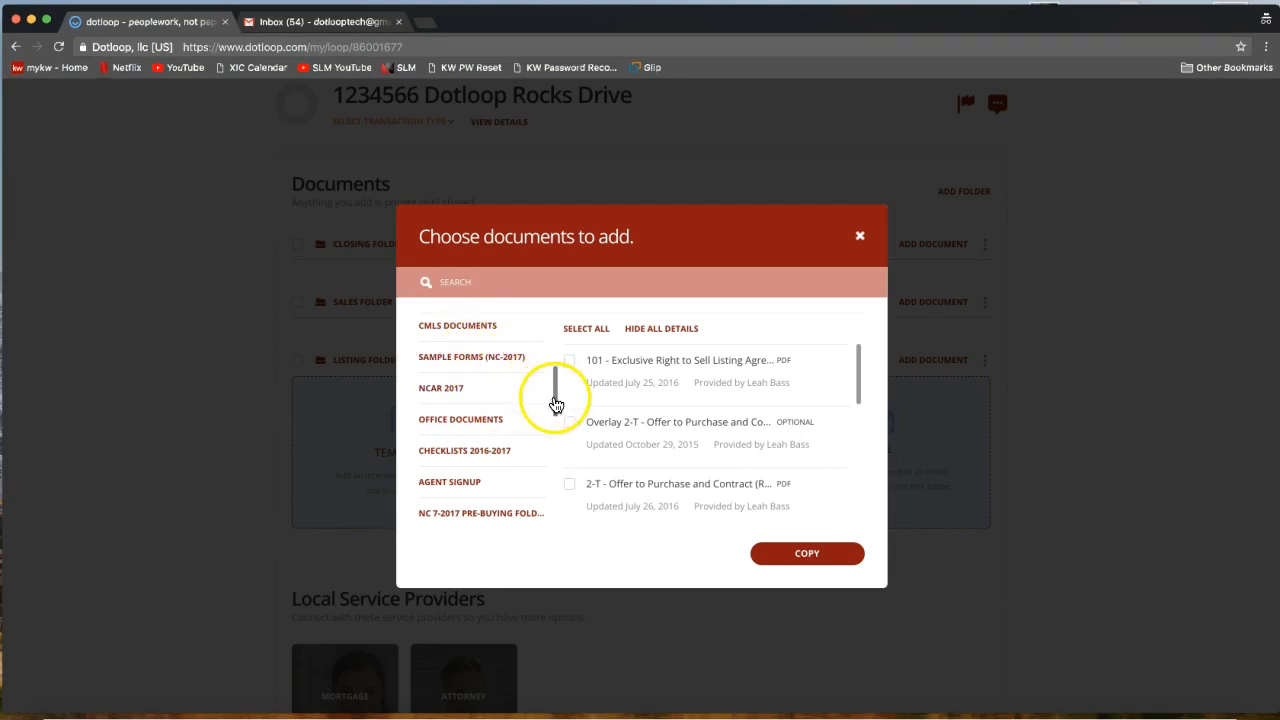
{"action": "mouse_move", "coordinate": [556, 404]}
{"action": "left_mouse_down"}
{"action": "mouse_move", "coordinate": [551, 323]}
{"action": "mouse_move", "coordinate": [556, 400]}
{"action": "left_mouse_up"}
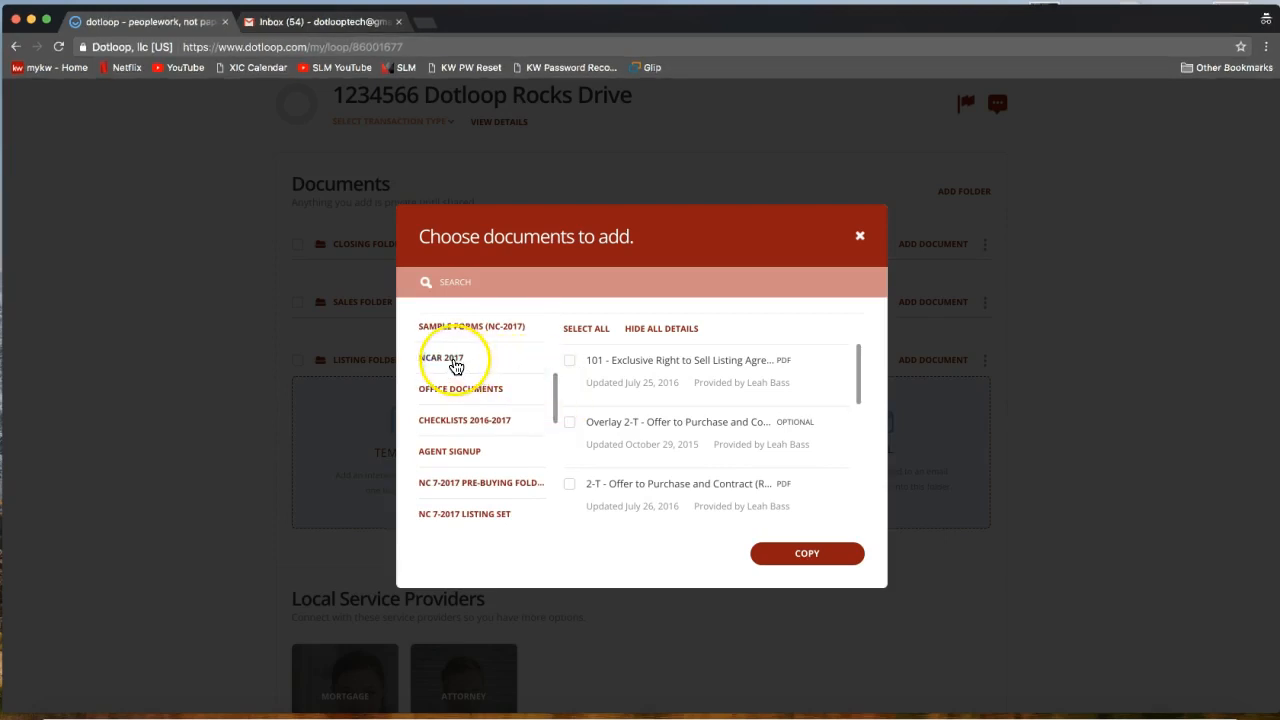
{"action": "left_click", "coordinate": [455, 365]}
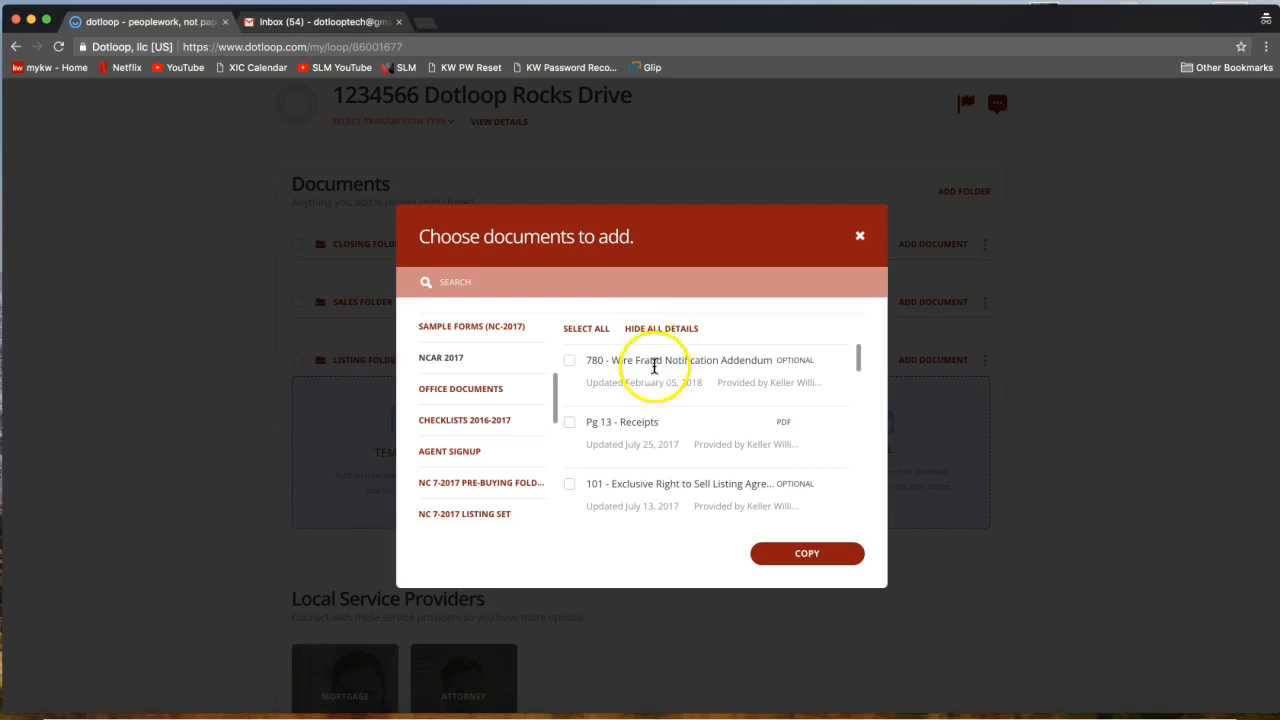
Search the NCAR 2017 template documents for "listing".
{"action": "scroll", "coordinate": [655, 370], "scroll_direction": "down", "scroll_amount": 5}
{"action": "scroll", "coordinate": [658, 382], "scroll_direction": "up", "scroll_amount": 3}
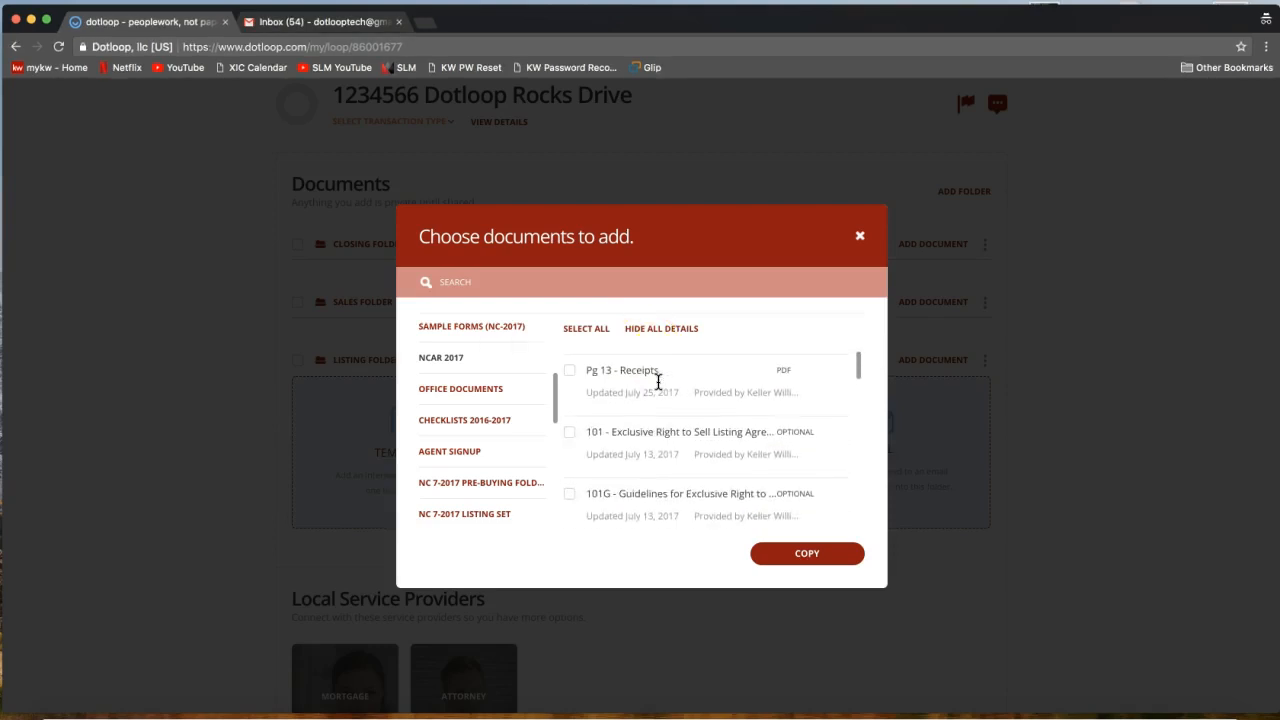
{"action": "mouse_move", "coordinate": [860, 368]}
{"action": "left_mouse_down"}
{"action": "mouse_move", "coordinate": [860, 388]}
{"action": "mouse_move", "coordinate": [855, 334]}
{"action": "mouse_move", "coordinate": [858, 345]}
{"action": "left_mouse_up"}
{"action": "left_click", "coordinate": [537, 288]}
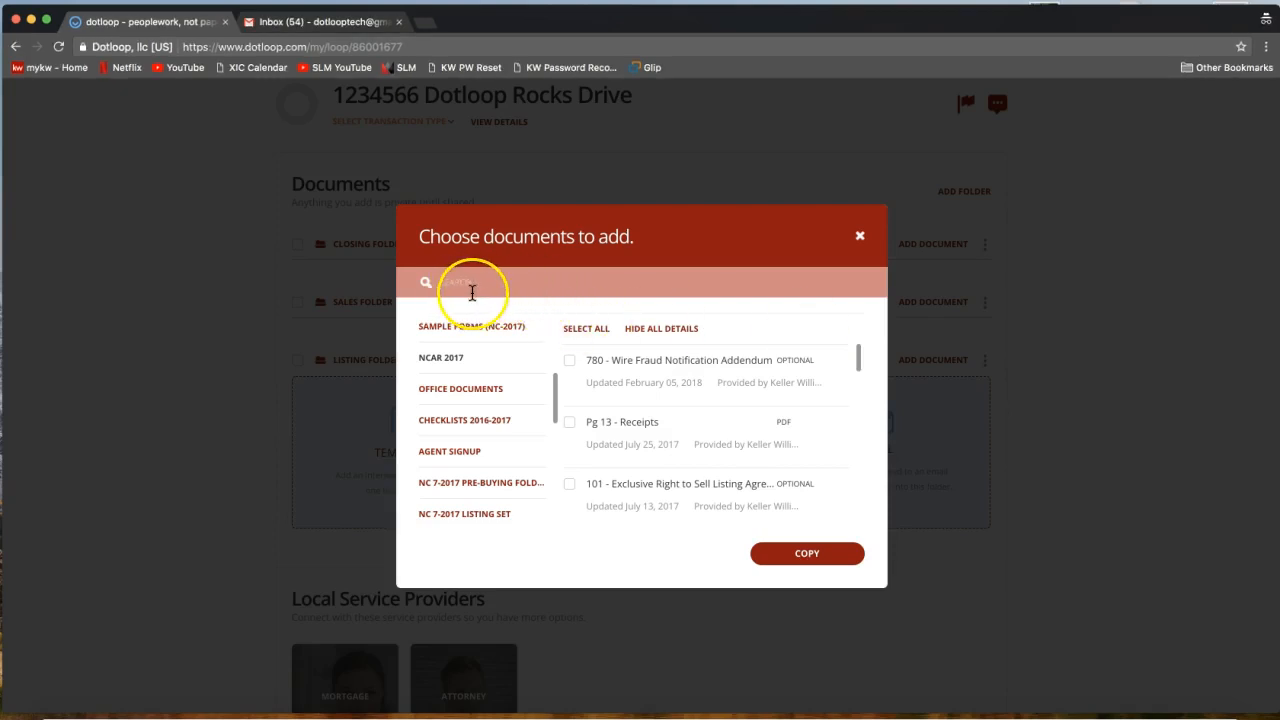
{"action": "left_click", "coordinate": [459, 287]}
{"action": "left_click", "coordinate": [459, 284]}
{"action": "type", "text": "listing"}
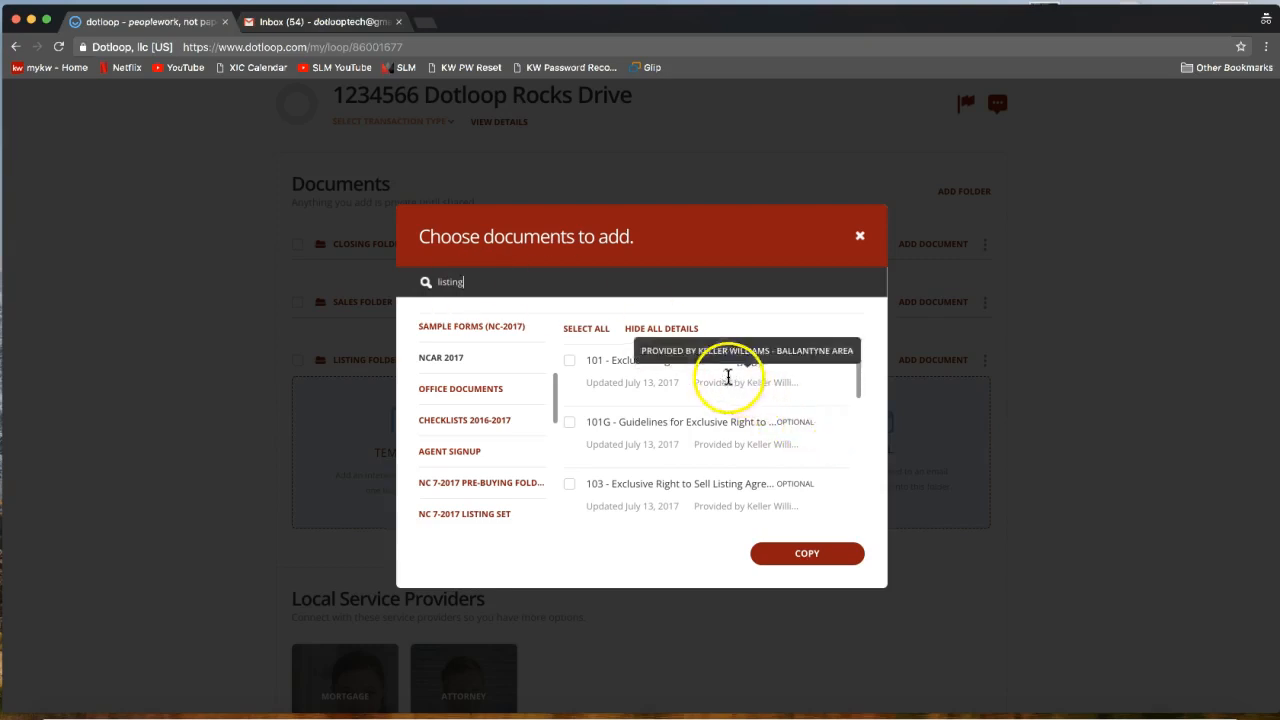
Copy the 101 - Exclusive Right to Sell Listing Agreement template into the Listing Folder.
{"action": "left_click", "coordinate": [680, 362]}
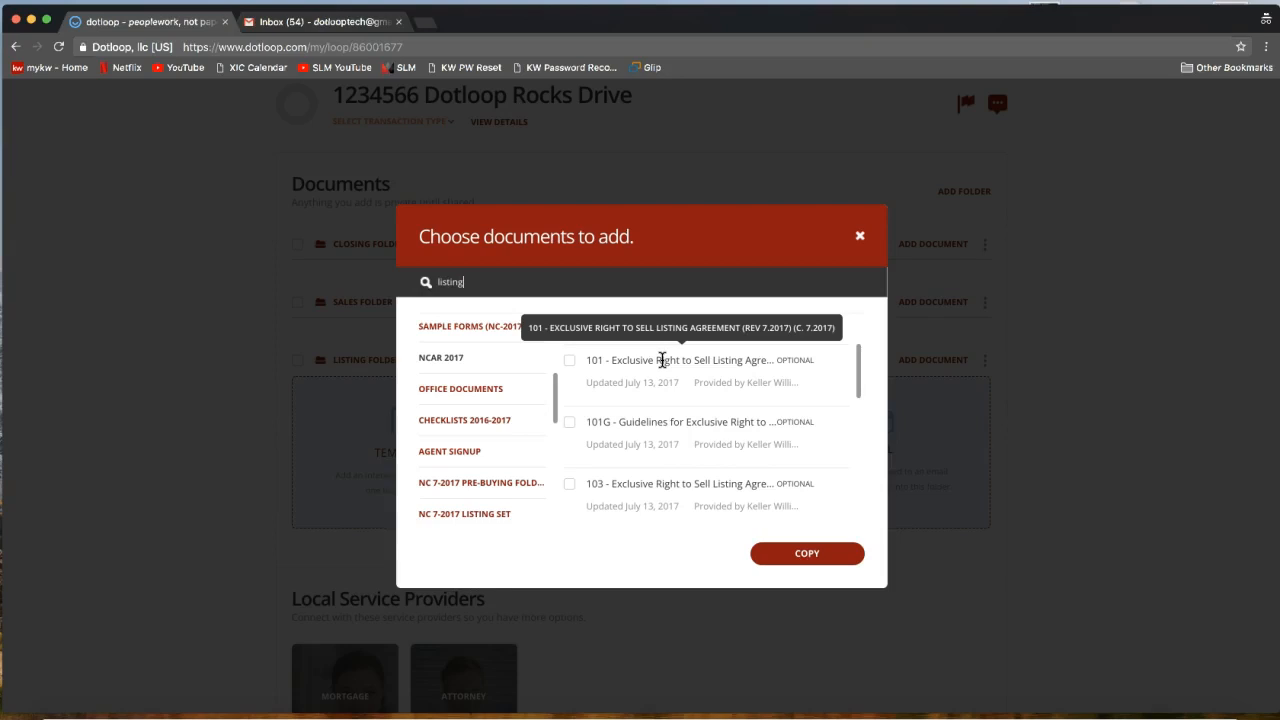
{"action": "left_click", "coordinate": [641, 362]}
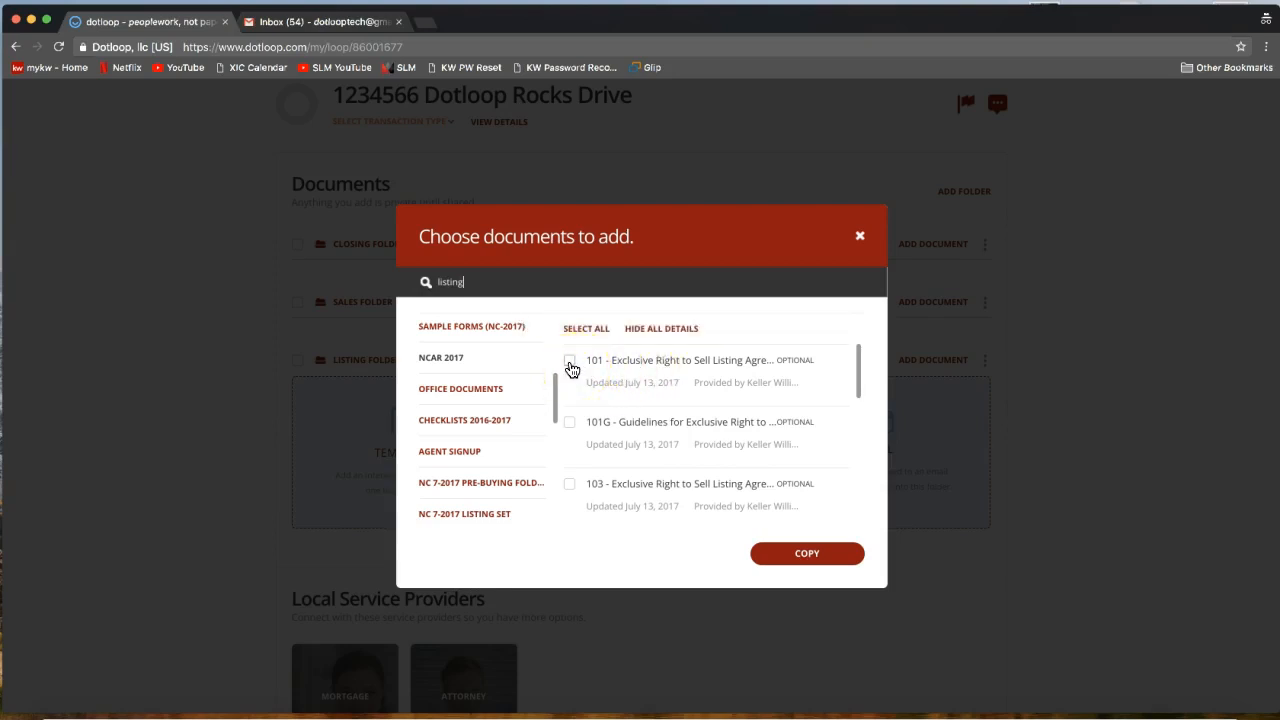
{"action": "left_click", "coordinate": [570, 362]}
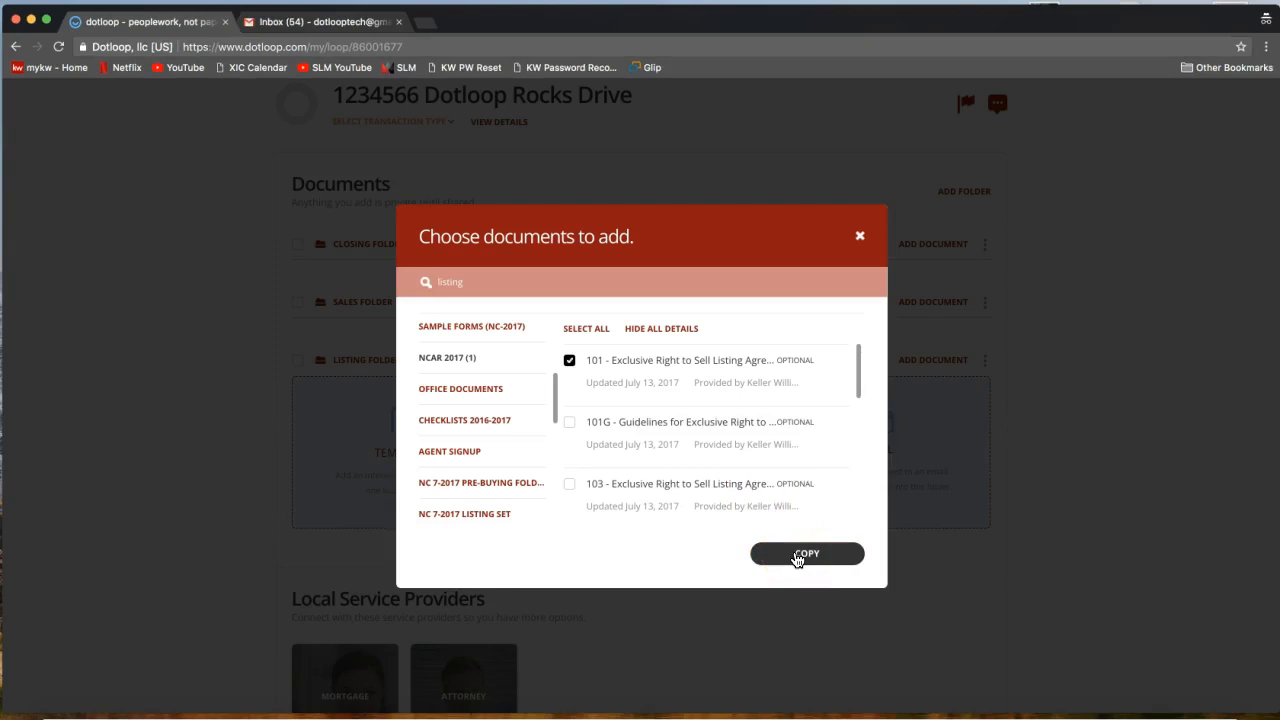
{"action": "left_click", "coordinate": [797, 556]}
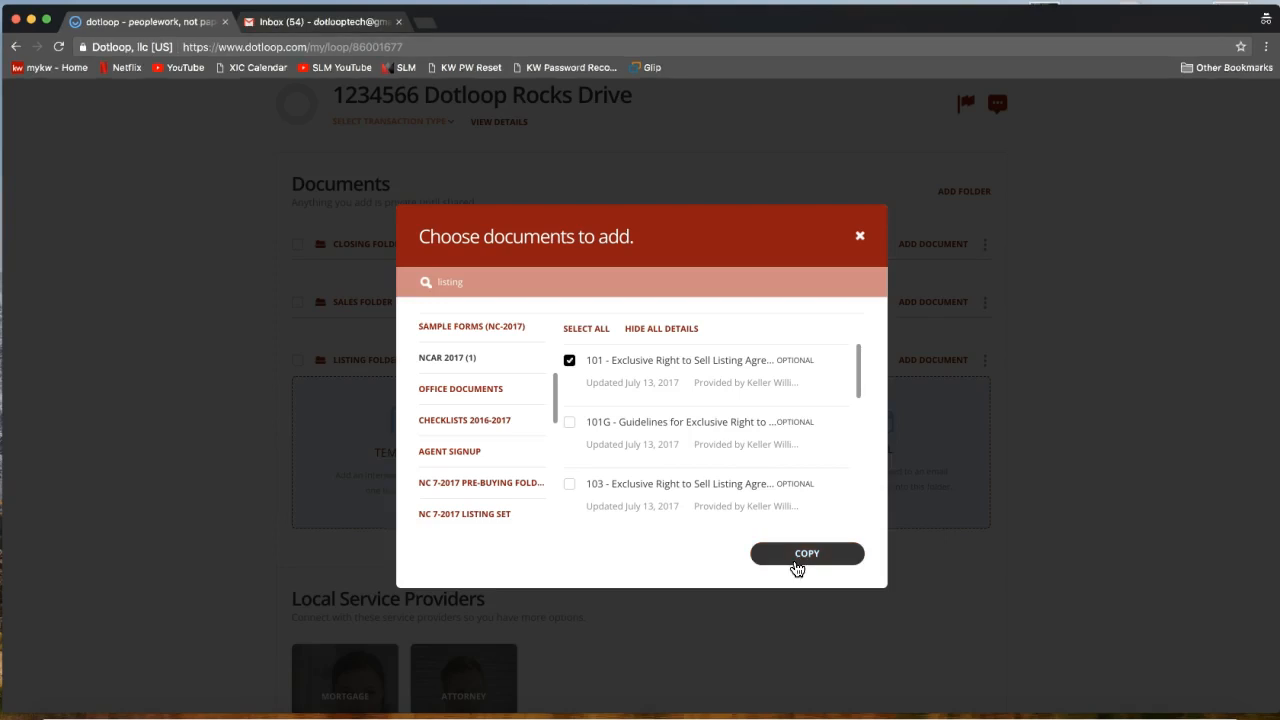
{"action": "left_click", "coordinate": [797, 556]}
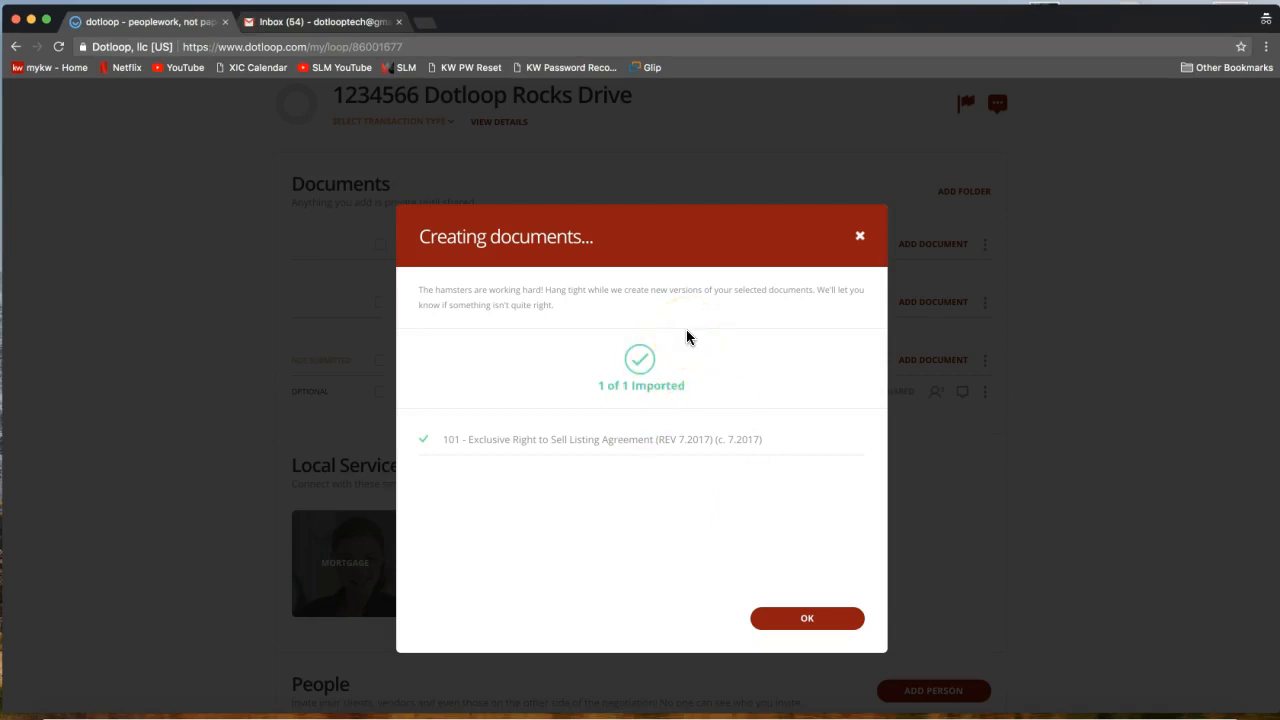
{"action": "left_click", "coordinate": [799, 611]}
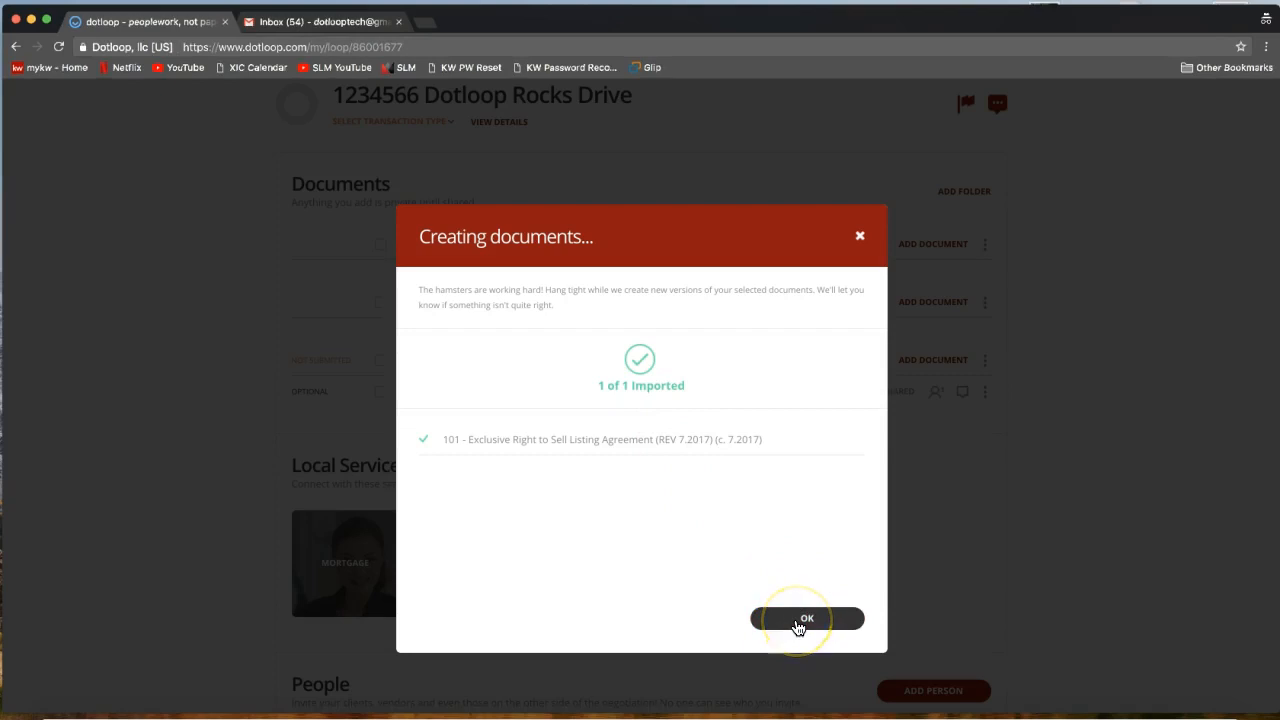
{"action": "left_click", "coordinate": [798, 620]}
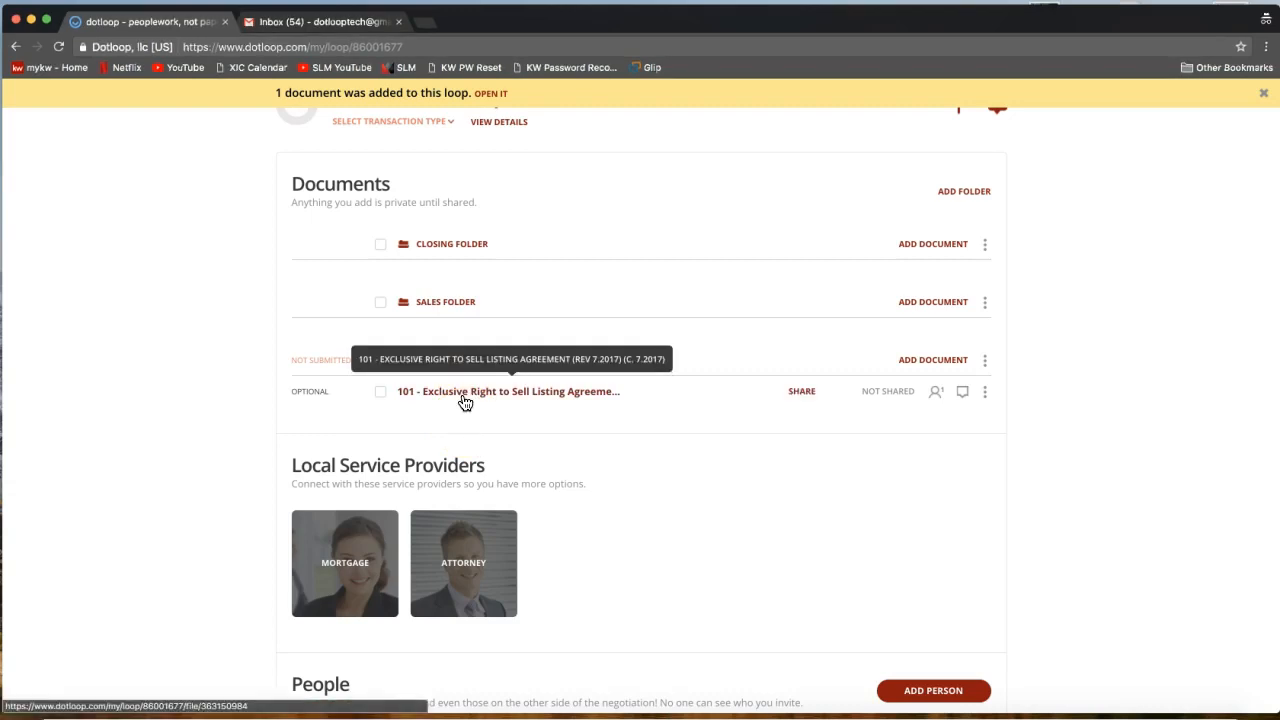
Open the 101 - Exclusive Right to Sell Listing Agreement and check the person choices for the Seller 2 role in its Autofill form.
{"action": "left_click", "coordinate": [465, 396]}
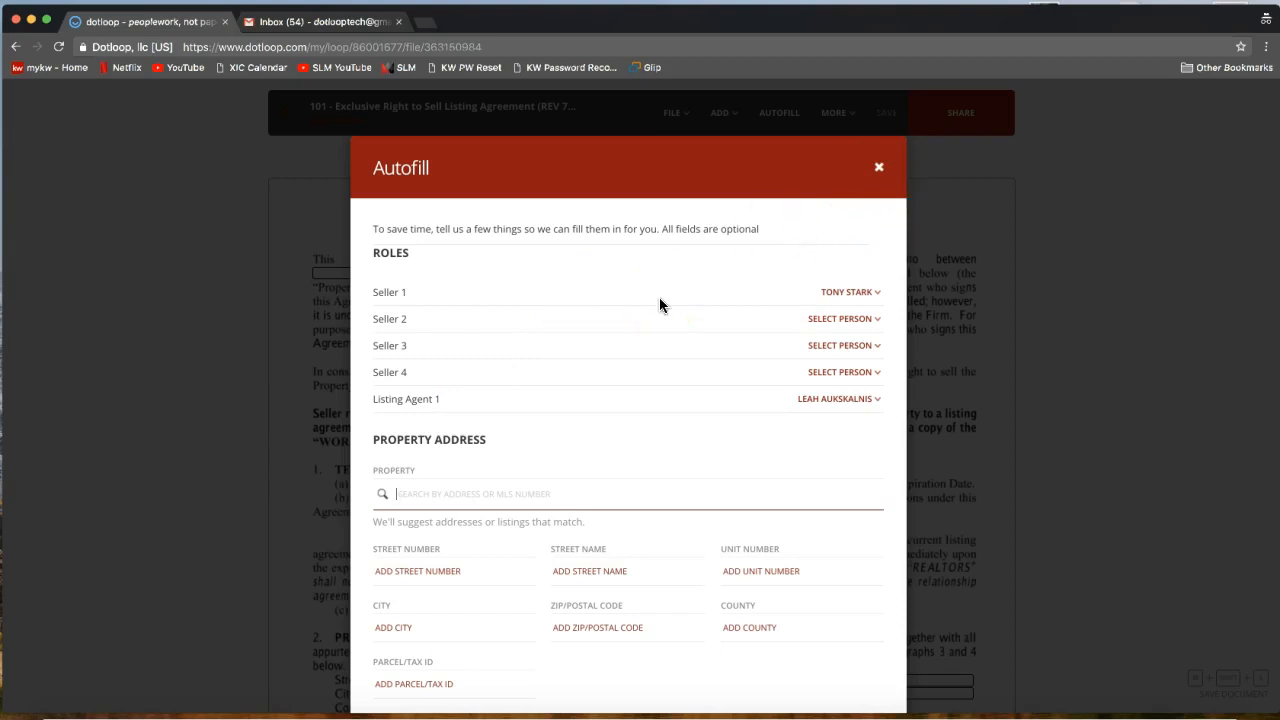
{"action": "scroll", "coordinate": [659, 297], "scroll_direction": "down", "scroll_amount": 1}
{"action": "double_click", "coordinate": [390, 233]}
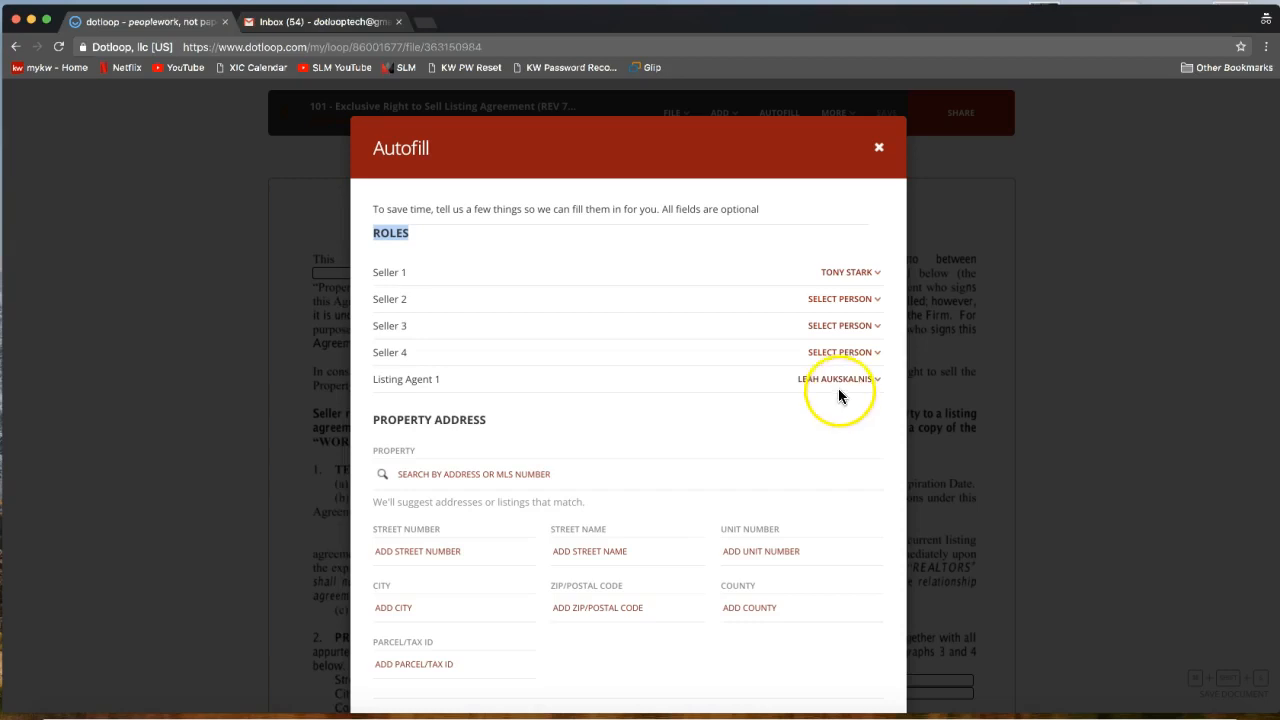
{"action": "left_click", "coordinate": [843, 300]}
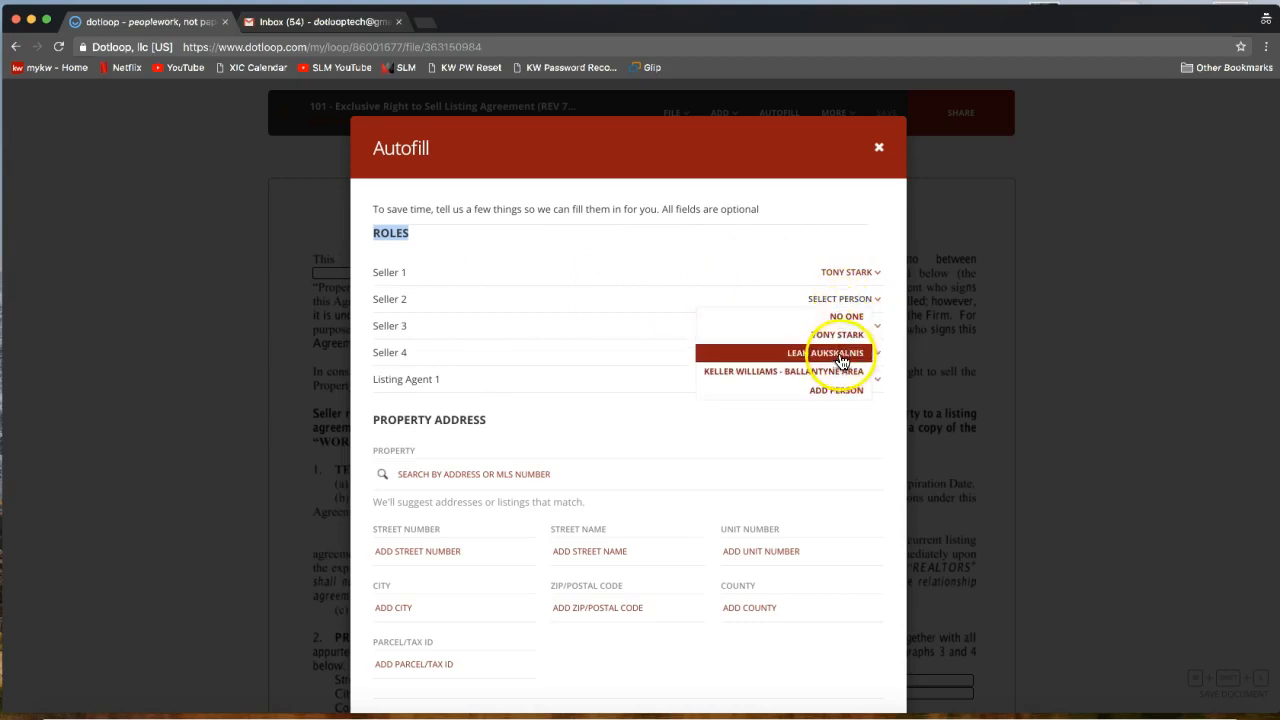
{"action": "left_click", "coordinate": [846, 343]}
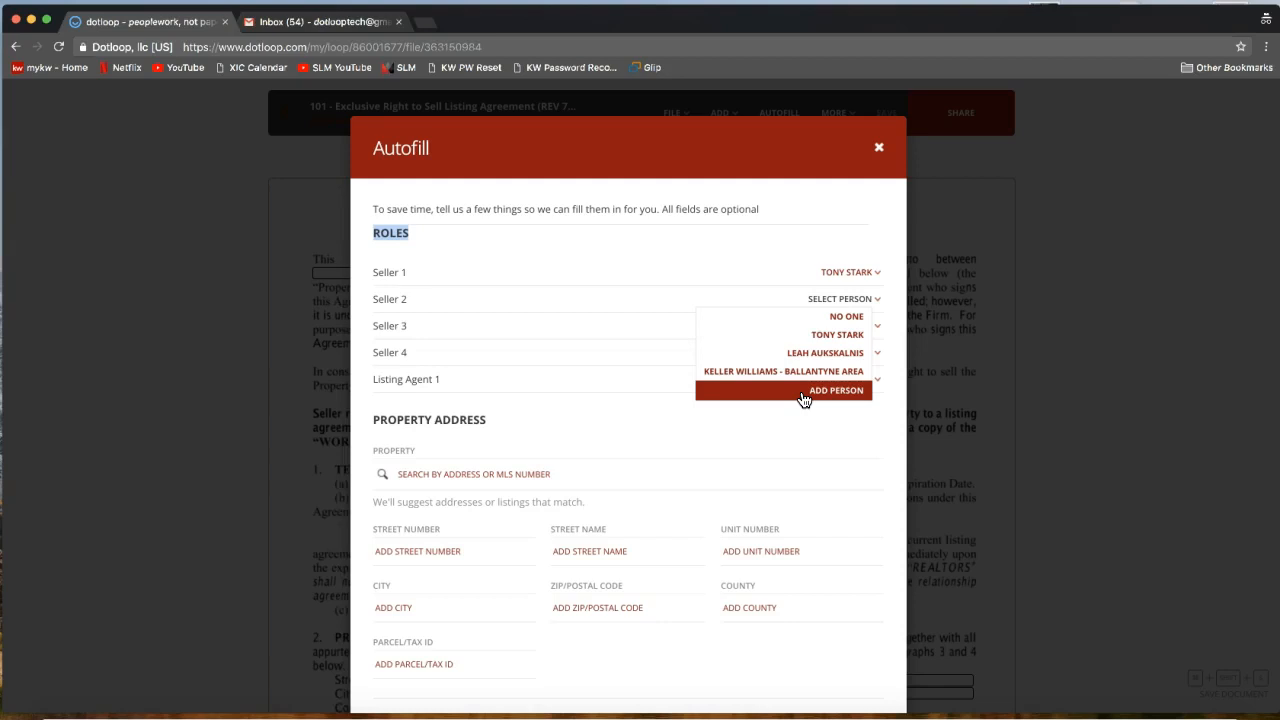
{"action": "left_click", "coordinate": [820, 308]}
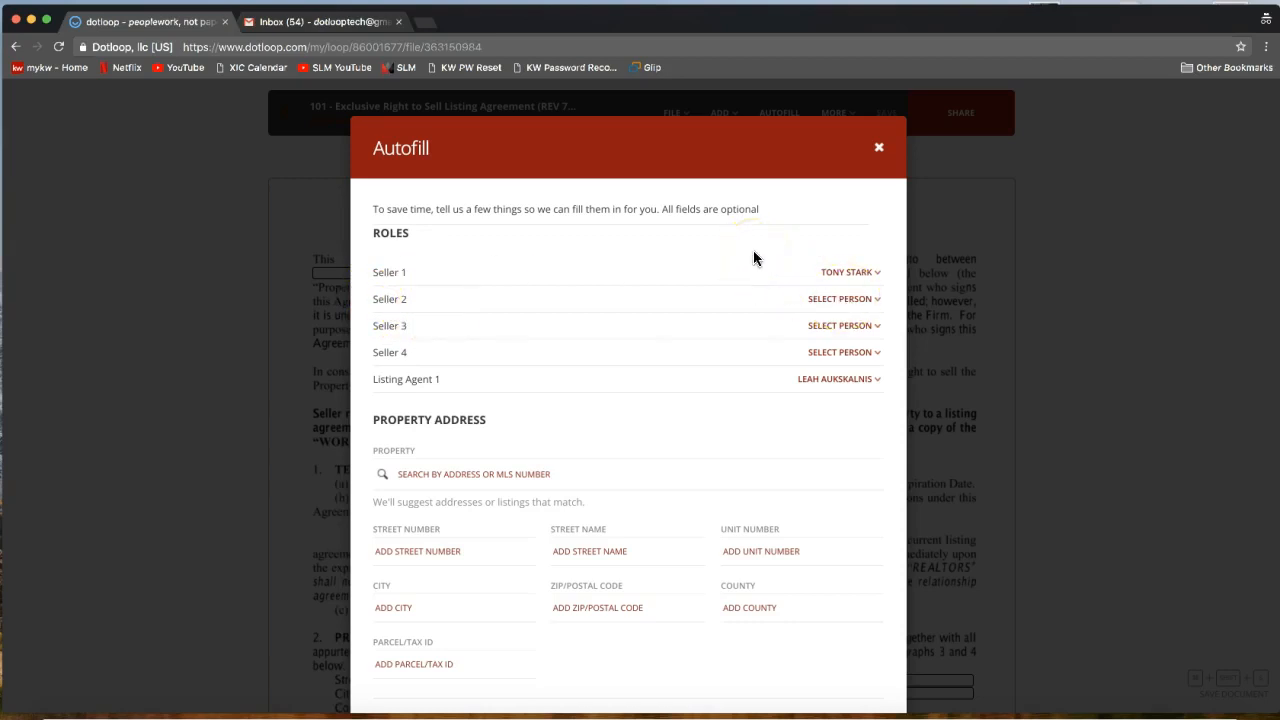
Enter the property's street number and street name in the Autofill form's property address.
{"action": "scroll", "coordinate": [755, 258], "scroll_direction": "down", "scroll_amount": 3}
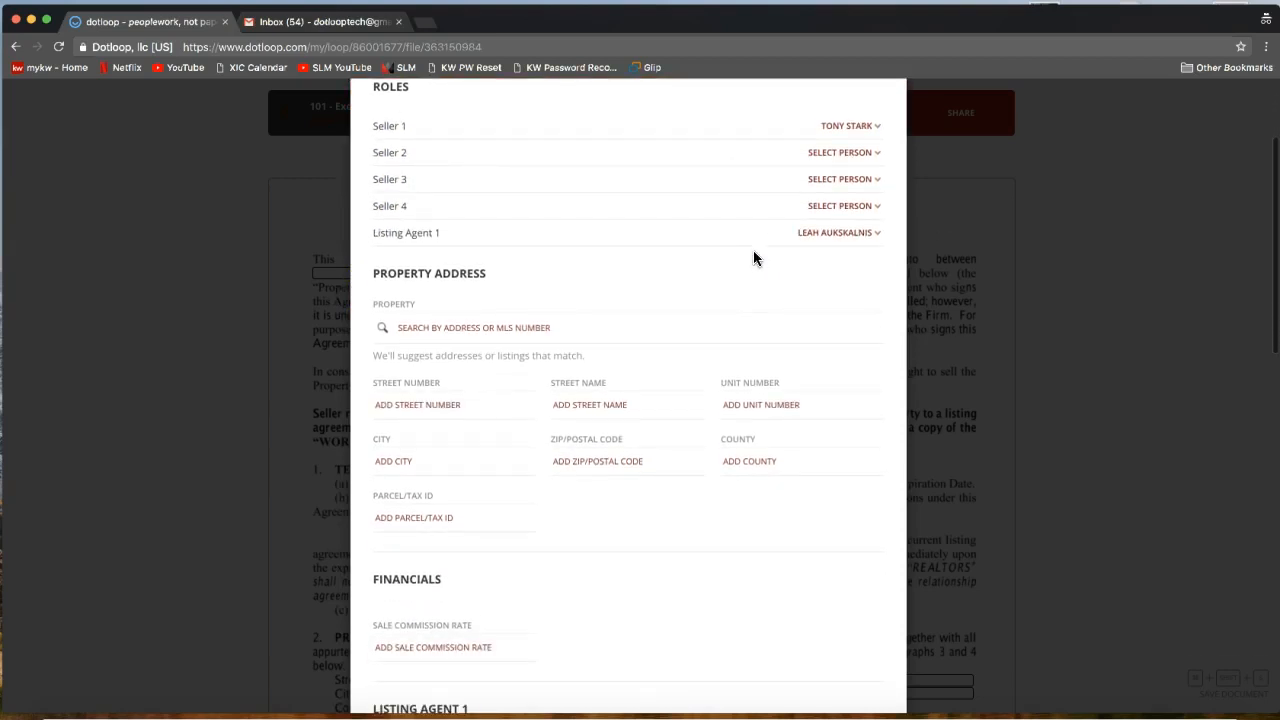
{"action": "scroll", "coordinate": [603, 343], "scroll_direction": "down", "scroll_amount": 2}
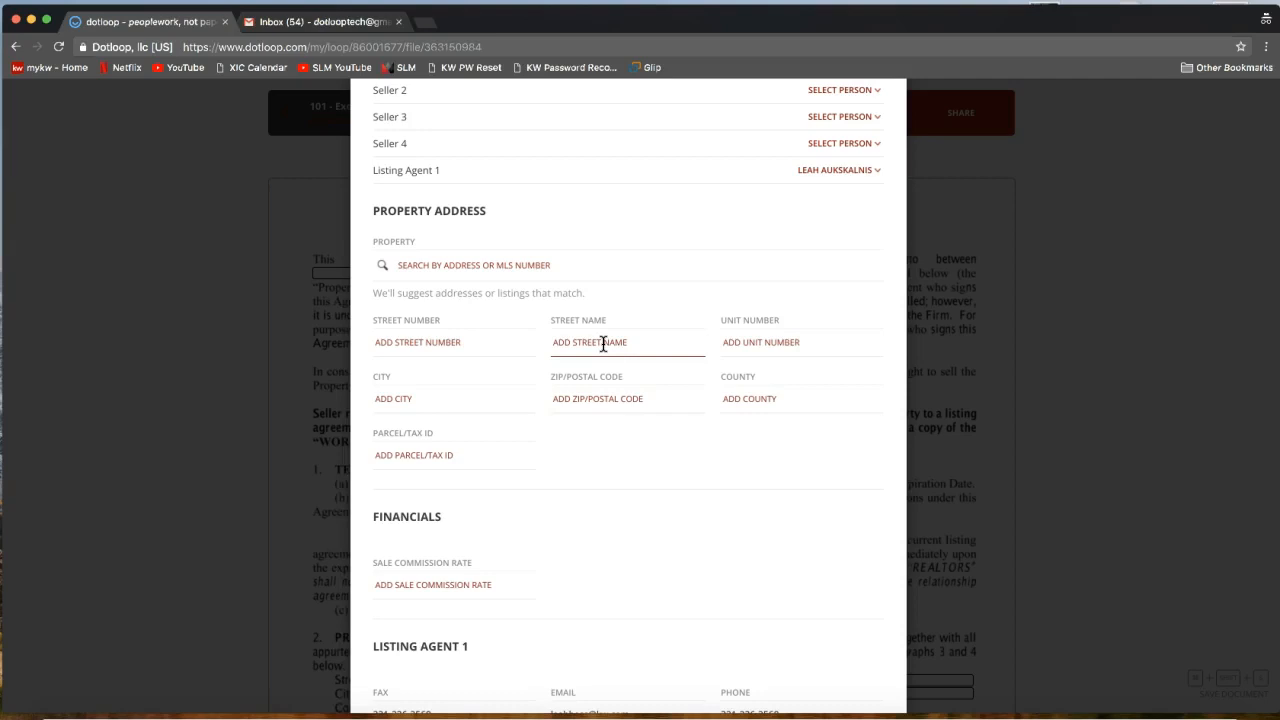
{"action": "left_click", "coordinate": [449, 342]}
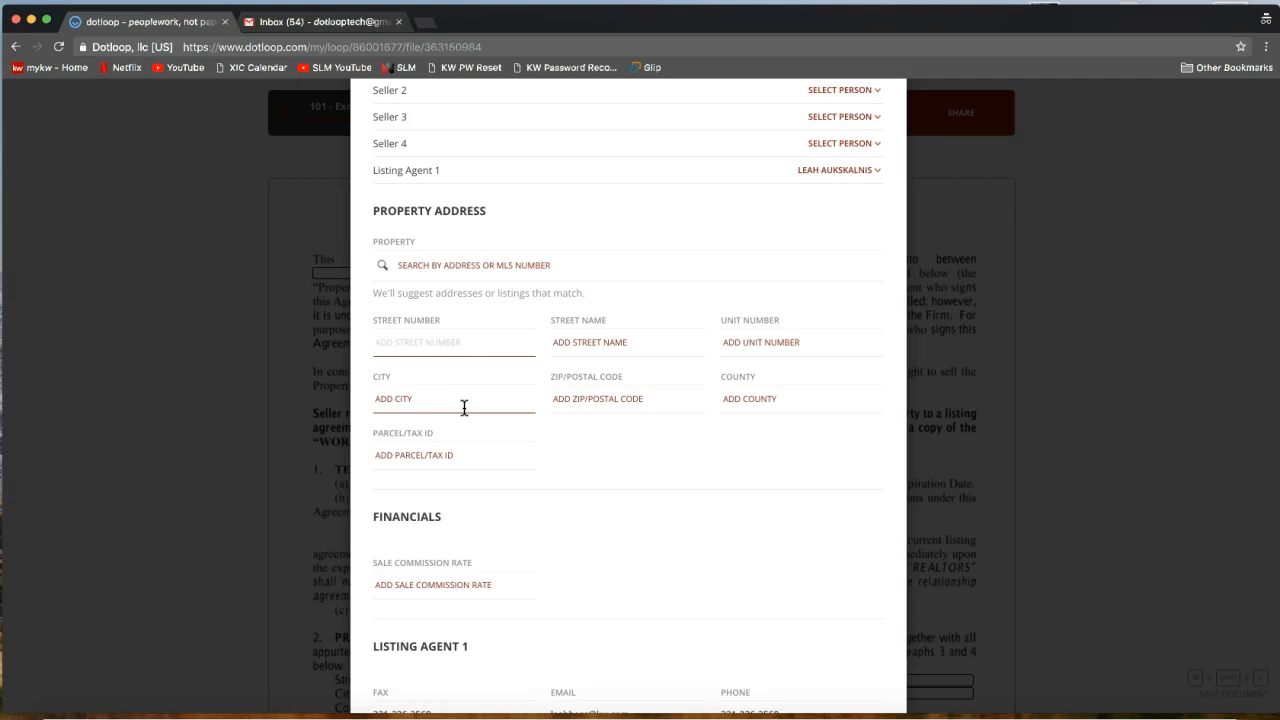
{"action": "type", "text": "1234566"}
{"action": "left_click", "coordinate": [596, 342]}
{"action": "left_click", "coordinate": [386, 342]}
{"action": "left_click", "coordinate": [599, 344]}
{"action": "type", "text": "Dotl"}
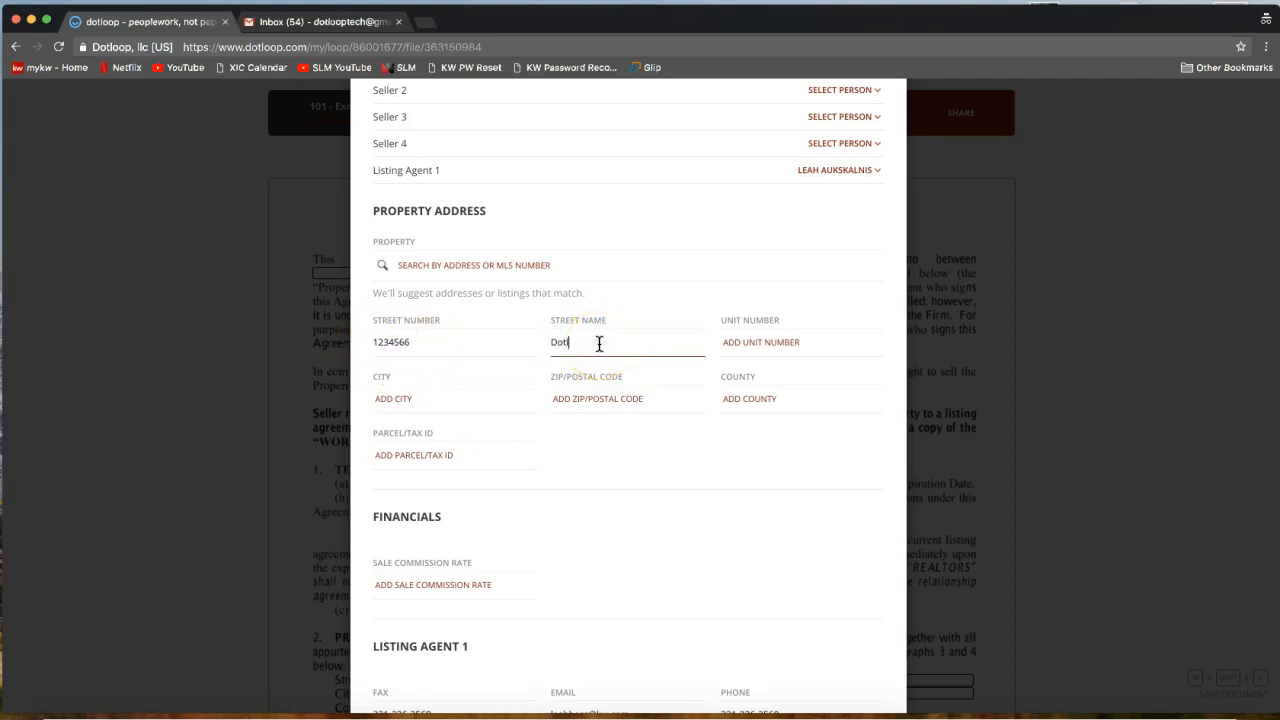
{"action": "type", "text": "oop Rocks Drve"}
Fill in the property's city, ZIP code and county in the Autofill form.
{"action": "left_click", "coordinate": [437, 400]}
{"action": "type", "text": "Waxhaw"}
{"action": "key", "text": "Tab"}
{"action": "type", "text": "28173"}
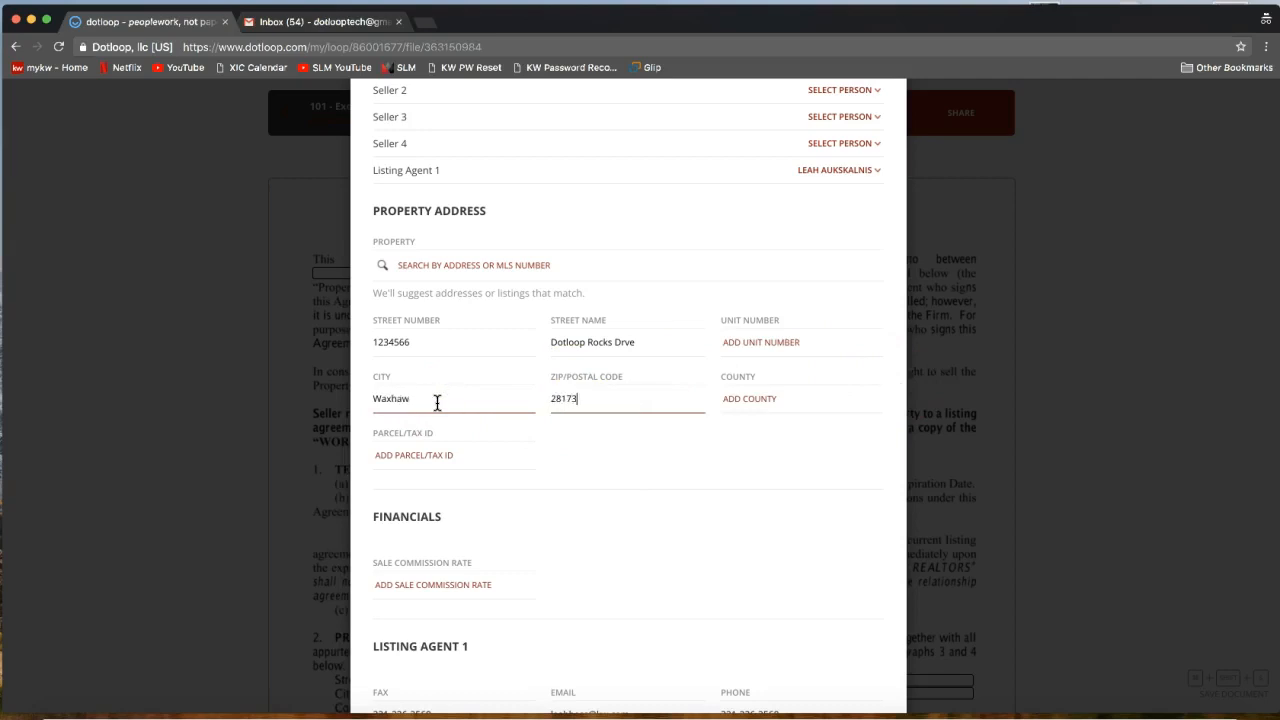
{"action": "left_click", "coordinate": [738, 399]}
{"action": "type", "text": "Union"}
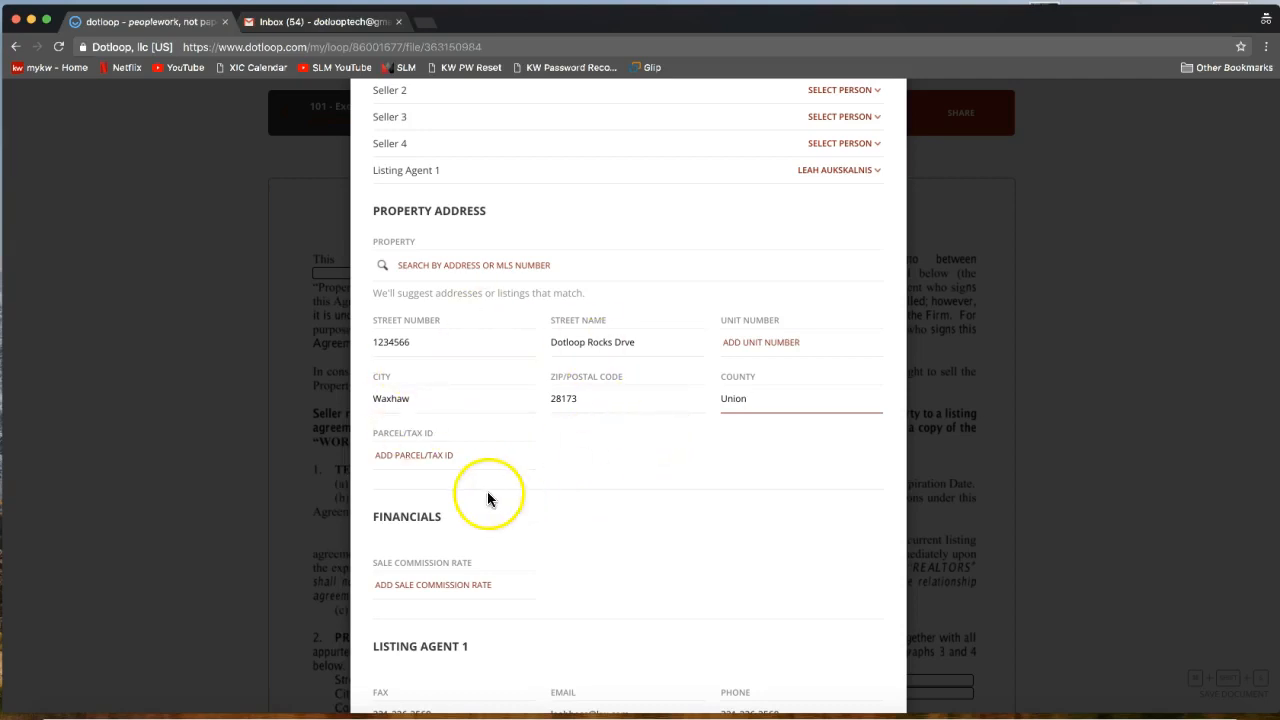
Examine the remaining Autofill fields for property search, financials, listing agent, seller, listing information and geographic description.
{"action": "left_click", "coordinate": [455, 270]}
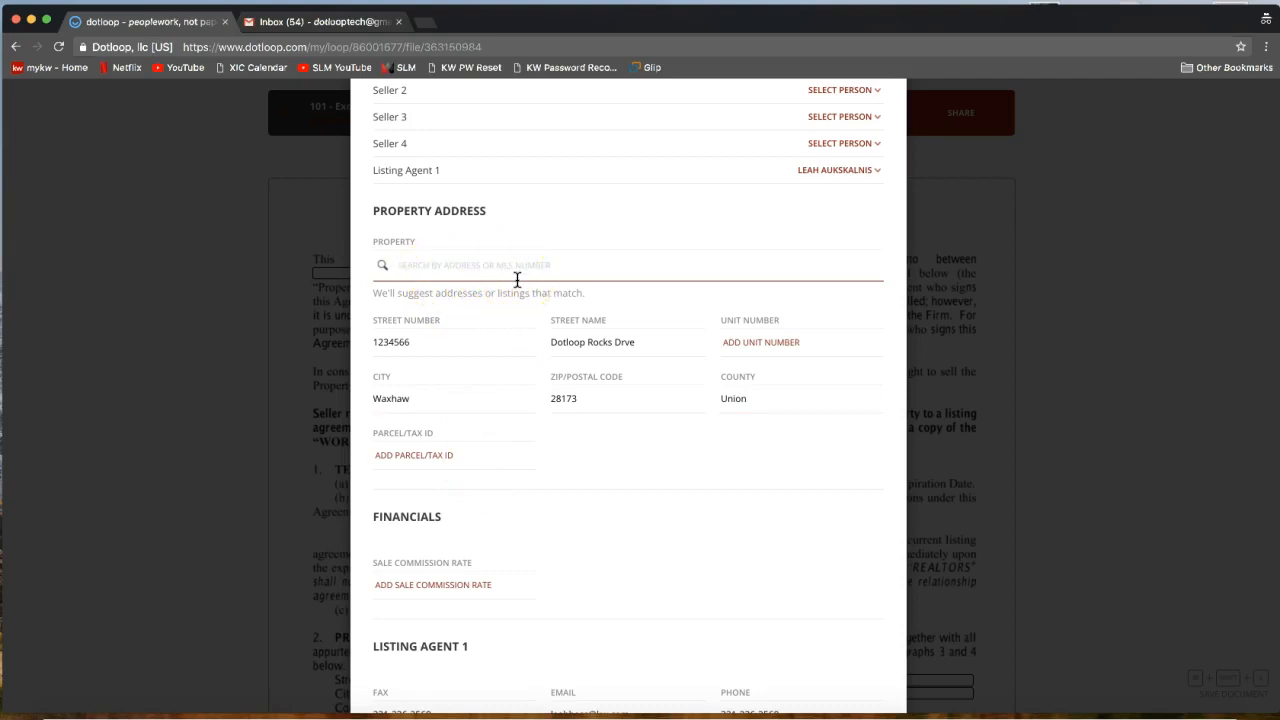
{"action": "left_click", "coordinate": [628, 391]}
{"action": "left_click", "coordinate": [480, 280]}
{"action": "scroll", "coordinate": [438, 280], "scroll_direction": "down", "scroll_amount": 2}
{"action": "left_click", "coordinate": [438, 199]}
{"action": "scroll", "coordinate": [438, 199], "scroll_direction": "down", "scroll_amount": 3}
{"action": "left_click", "coordinate": [449, 243]}
{"action": "left_click", "coordinate": [472, 383]}
{"action": "left_click", "coordinate": [433, 378]}
{"action": "scroll", "coordinate": [433, 378], "scroll_direction": "down", "scroll_amount": 8}
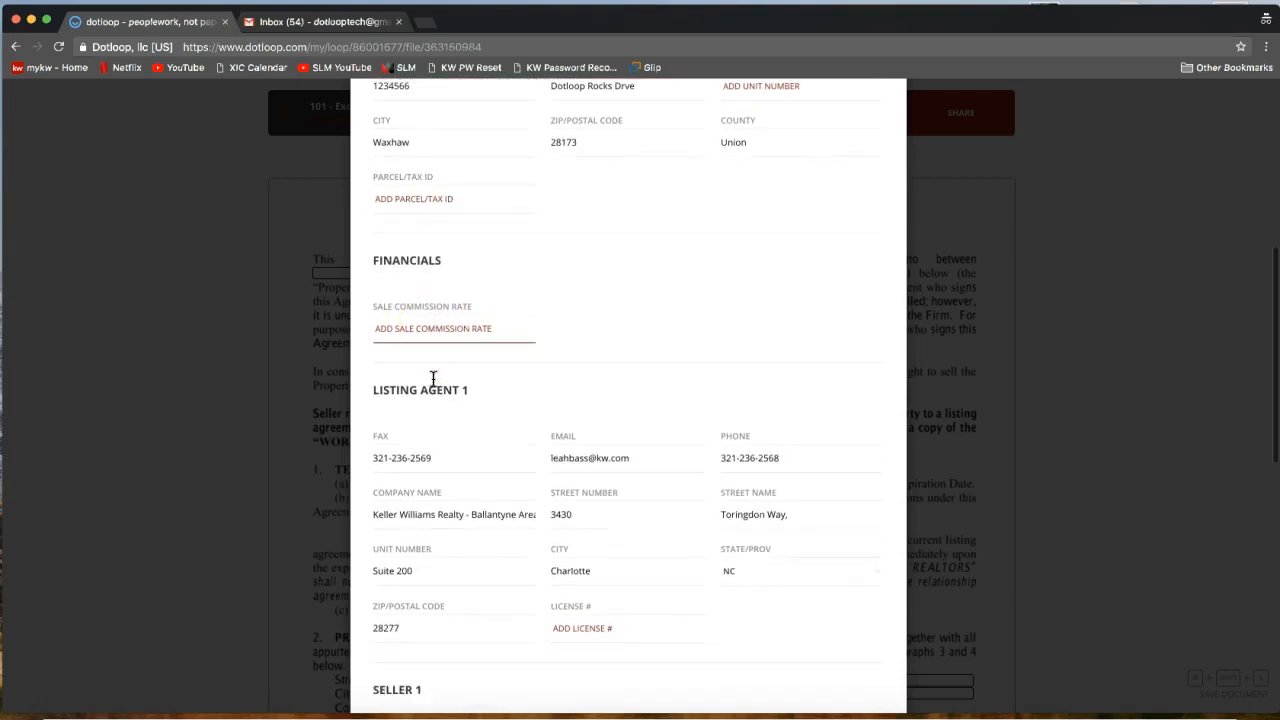
{"action": "scroll", "coordinate": [433, 378], "scroll_direction": "down", "scroll_amount": 10}
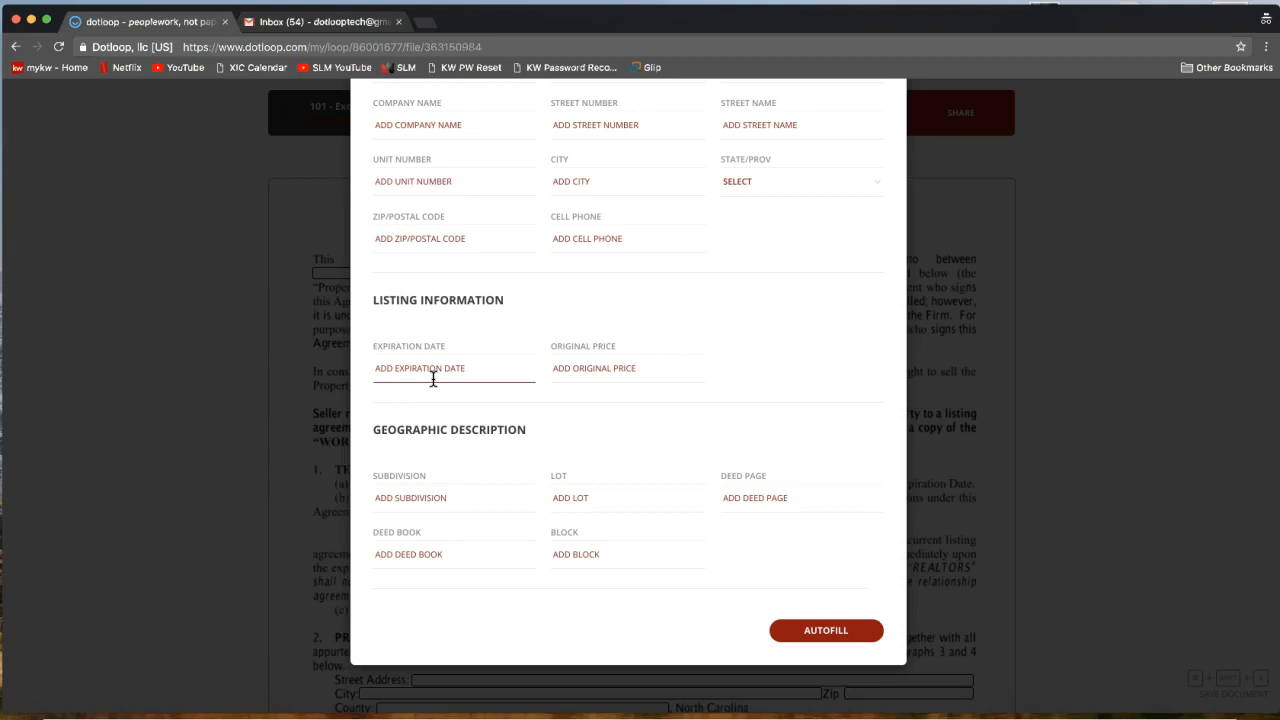
Autofill the listing agreement with the assigned roles and entered property details, and check the filled address fields.
{"action": "left_click", "coordinate": [831, 640]}
{"action": "left_click", "coordinate": [827, 640]}
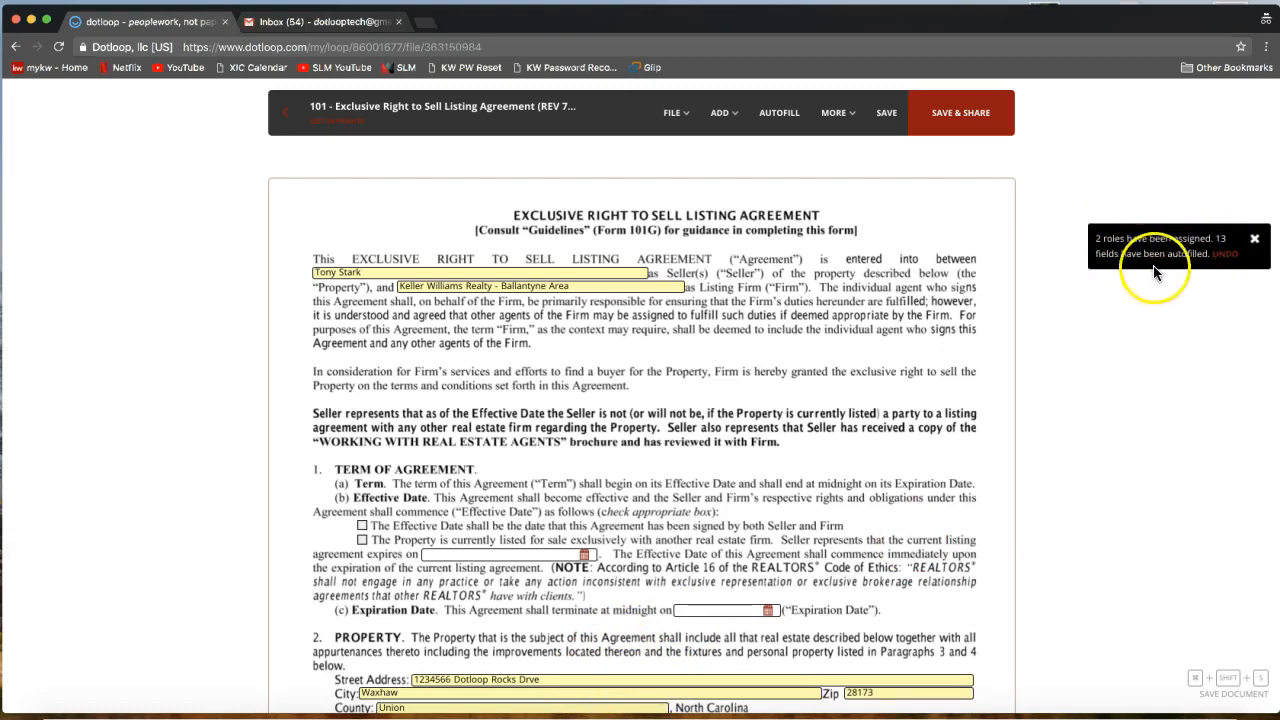
{"action": "scroll", "coordinate": [1205, 318], "scroll_direction": "down", "scroll_amount": 2}
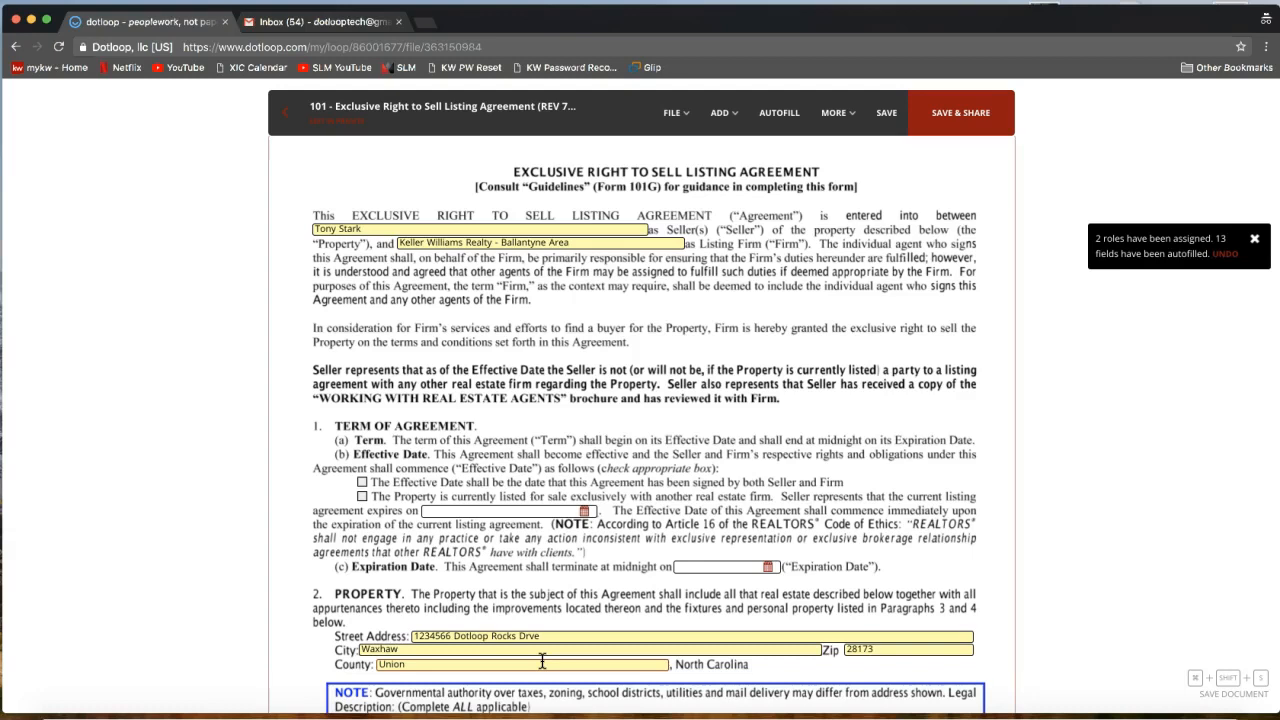
{"action": "left_click", "coordinate": [408, 650]}
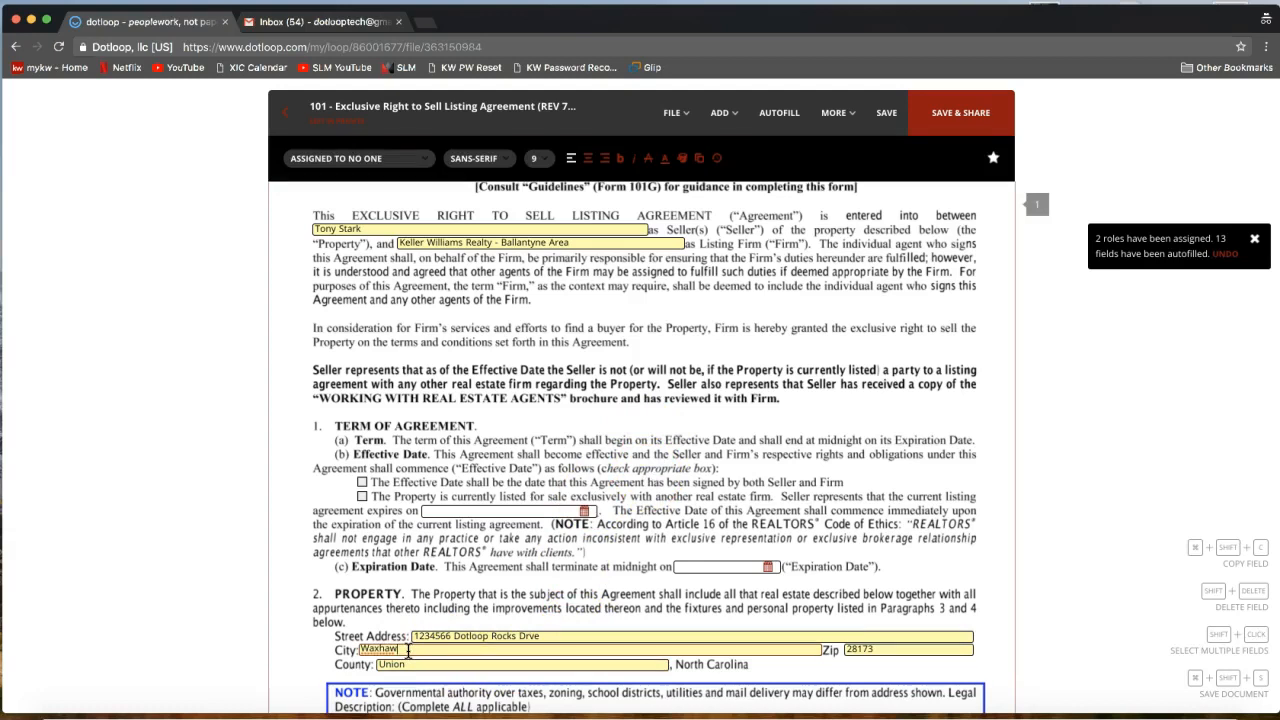
Save the autofilled changes when reopening Autofill, and close the form without further edits.
{"action": "left_click", "coordinate": [782, 125]}
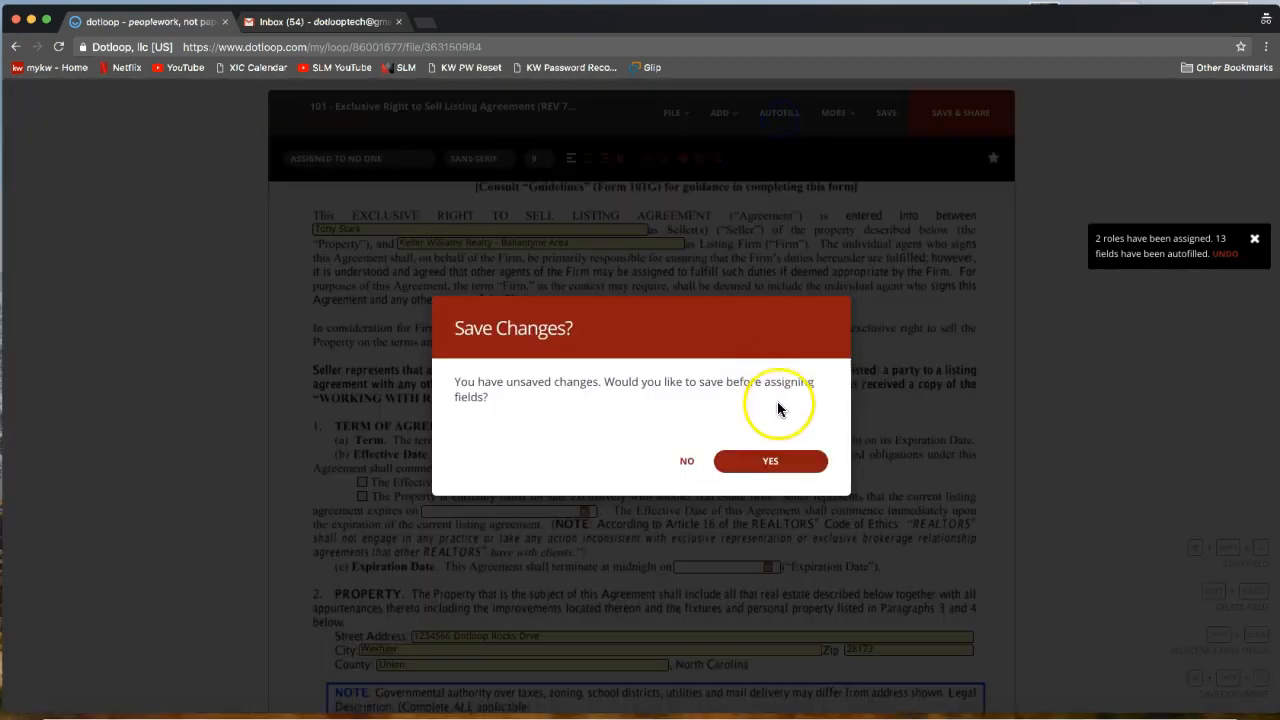
{"action": "left_click", "coordinate": [765, 460]}
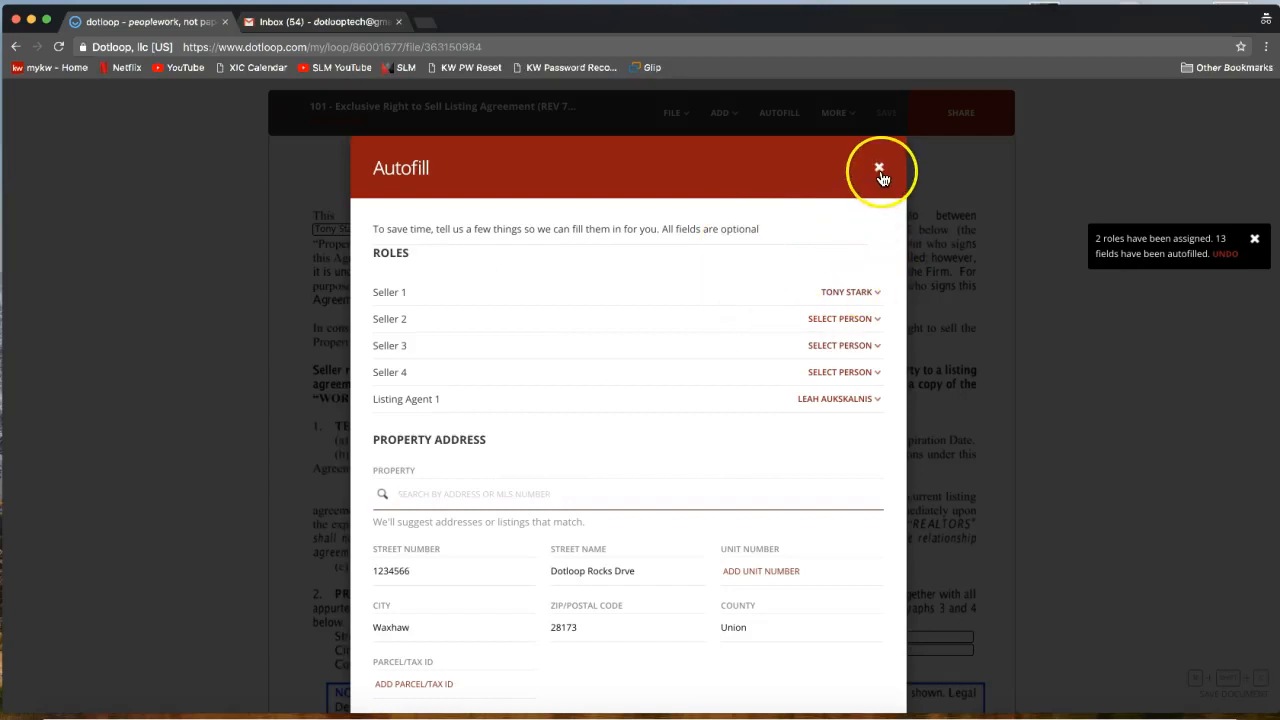
{"action": "left_click", "coordinate": [879, 170]}
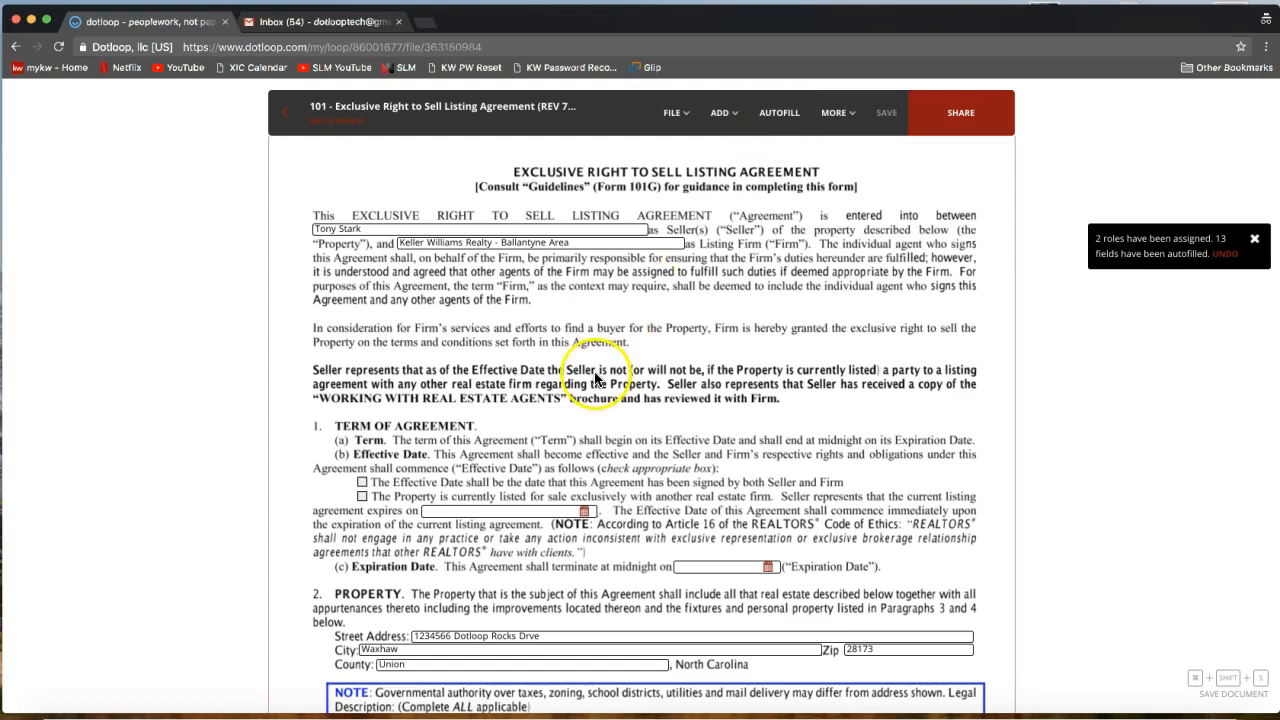
Look over the saved agreement and display its additional document actions, such as document history and in-person signing.
{"action": "scroll", "coordinate": [586, 366], "scroll_direction": "down", "scroll_amount": 3}
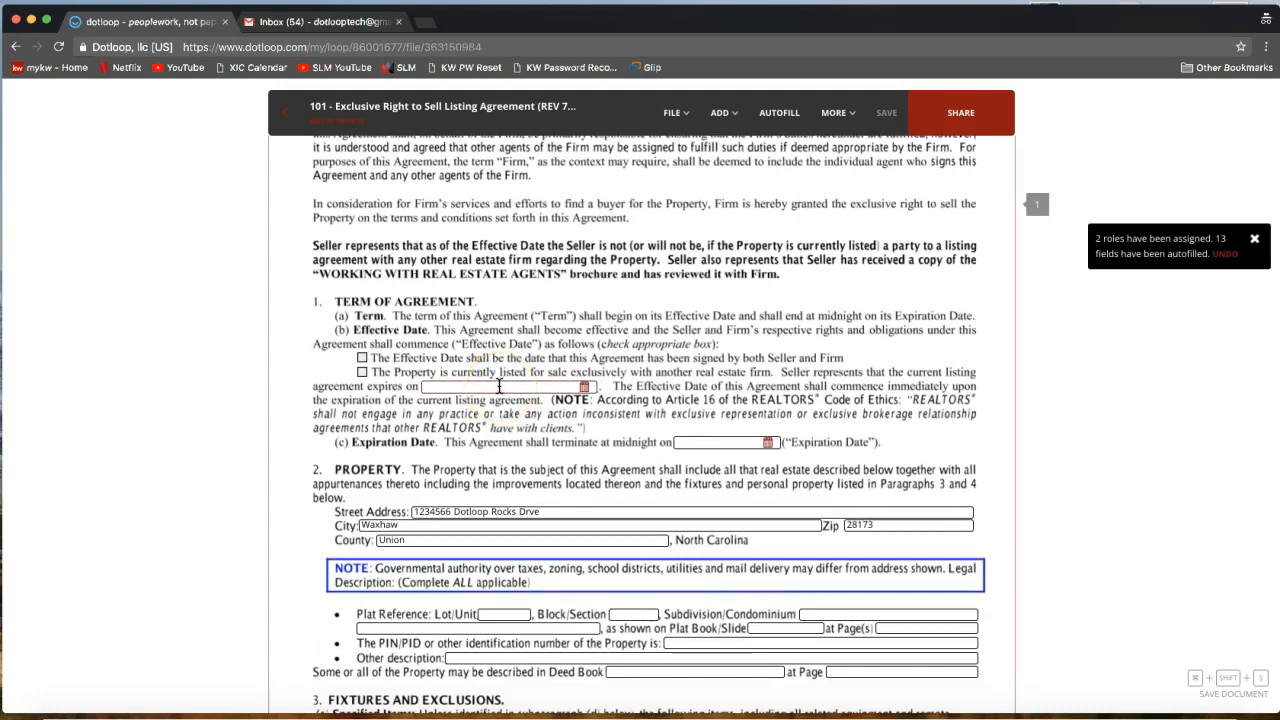
{"action": "scroll", "coordinate": [499, 386], "scroll_direction": "up", "scroll_amount": 4}
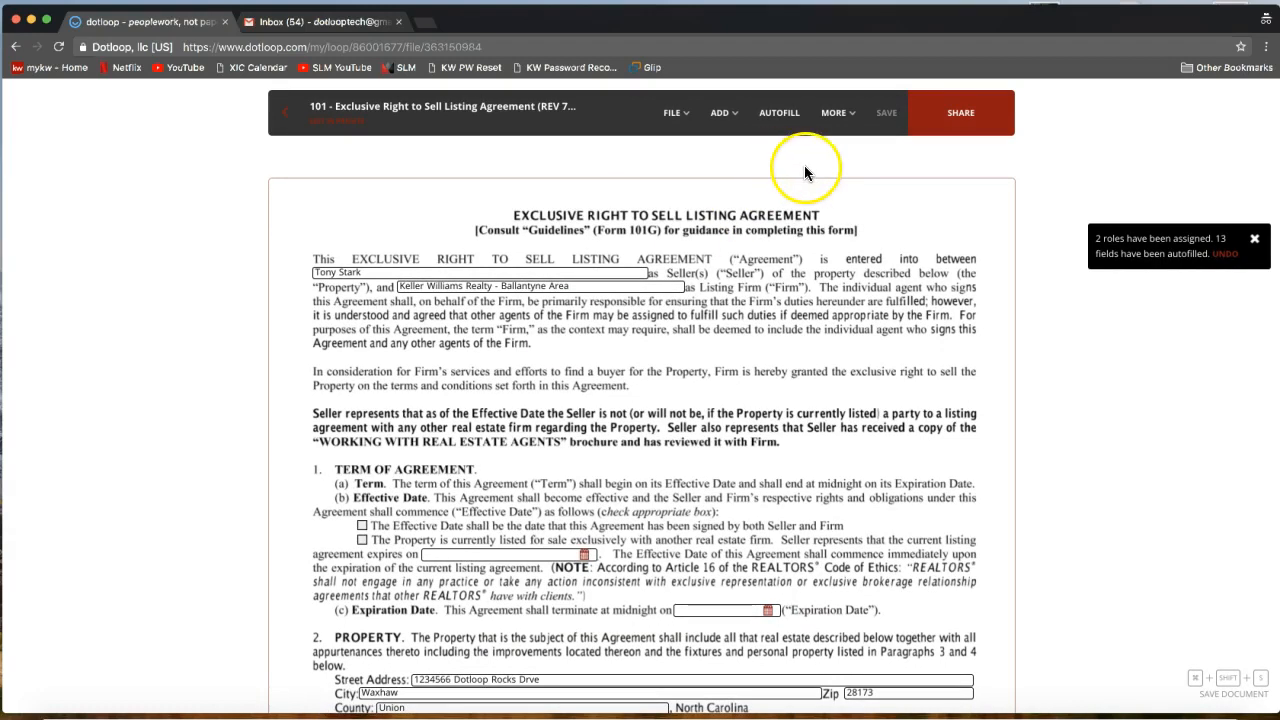
{"action": "left_click", "coordinate": [838, 118]}
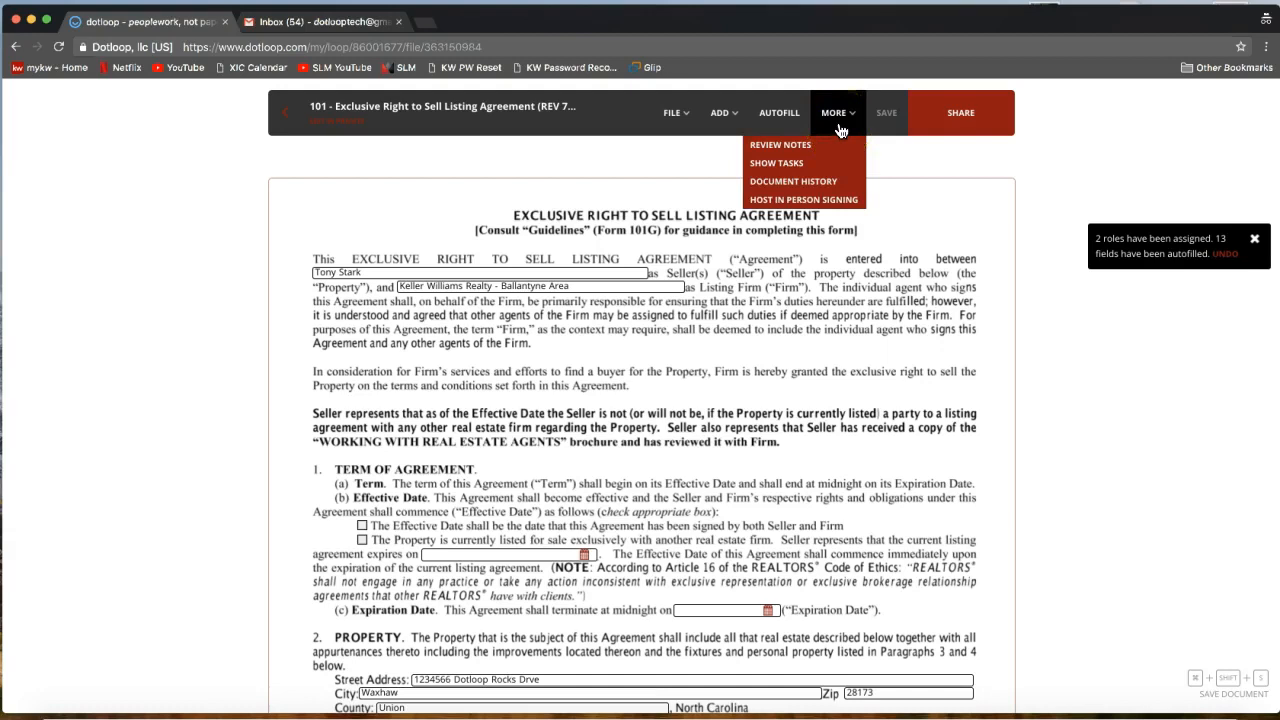
{"action": "left_click", "coordinate": [845, 120]}
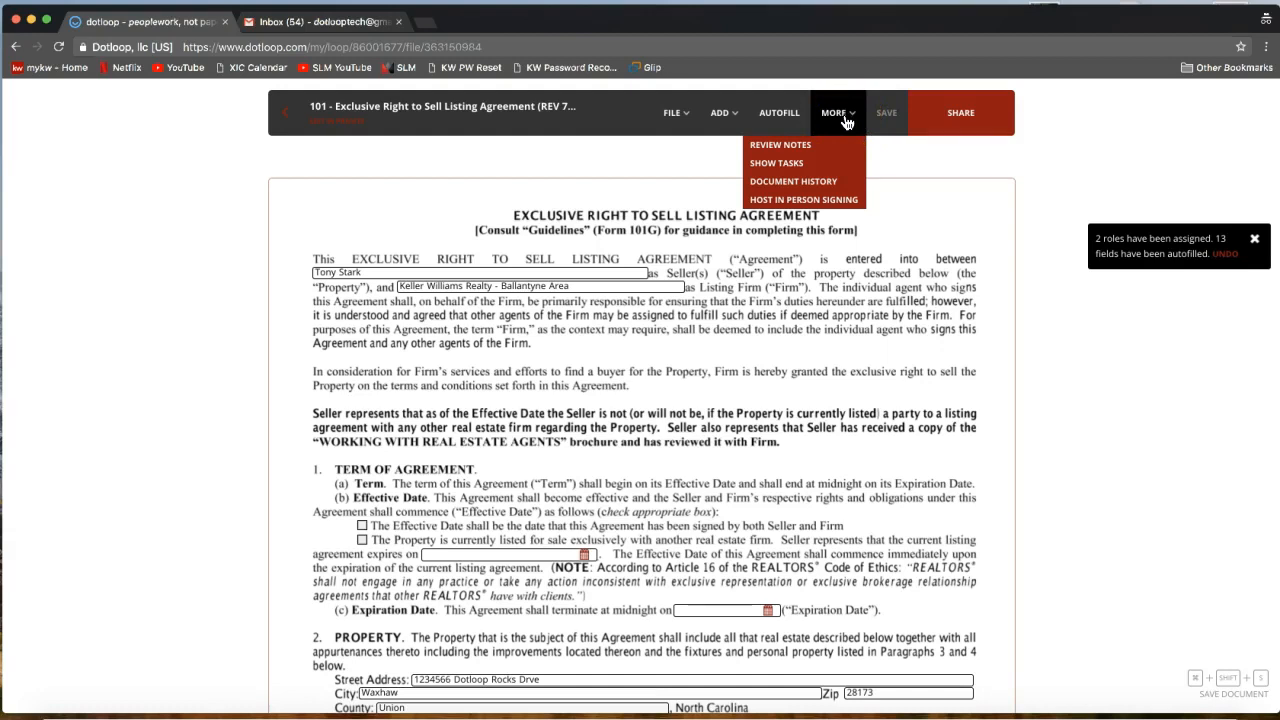
{"action": "left_click", "coordinate": [829, 208]}
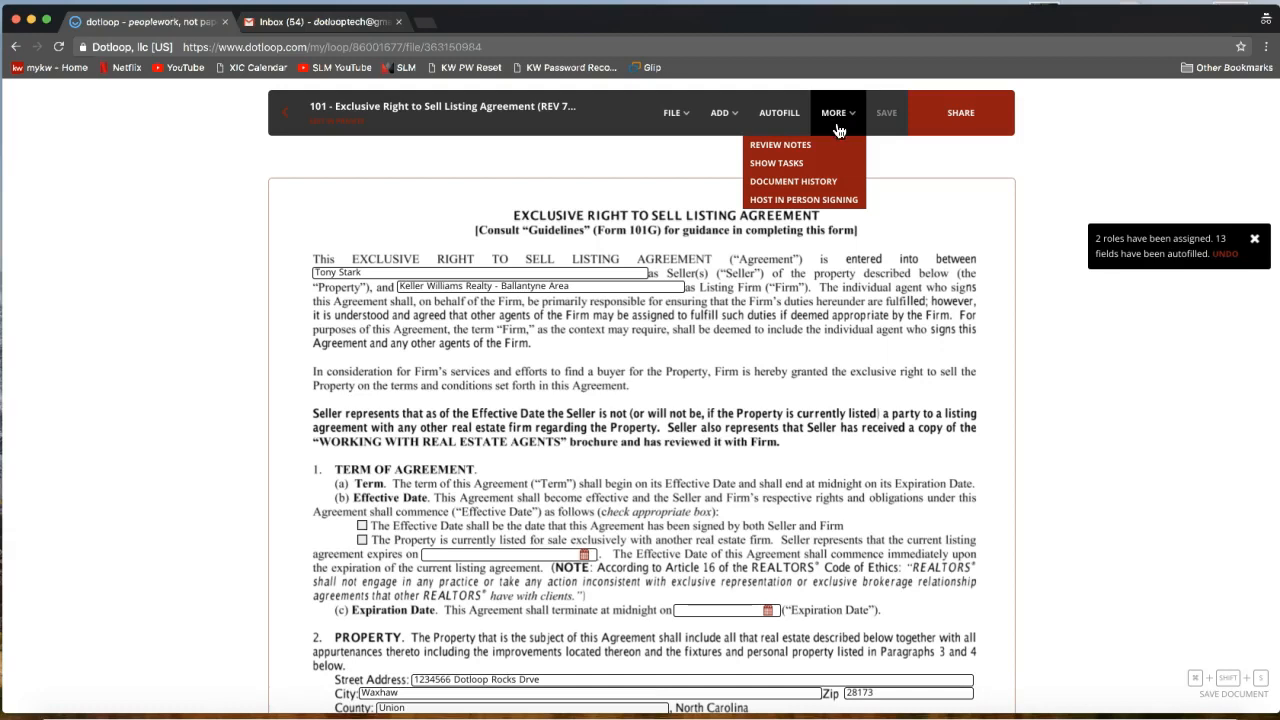
Display the in-person signing dialog's choice of signer, close it without starting, and show the document's additional actions again.
{"action": "left_click", "coordinate": [826, 200]}
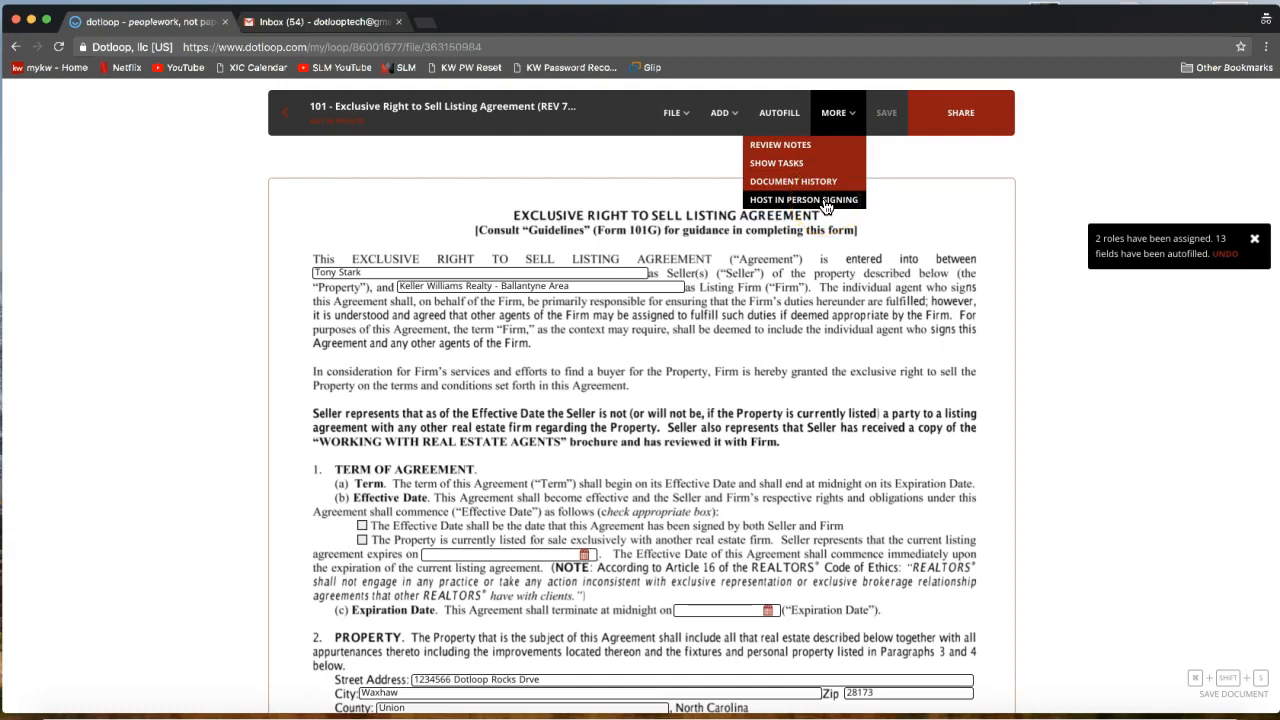
{"action": "left_click", "coordinate": [826, 200]}
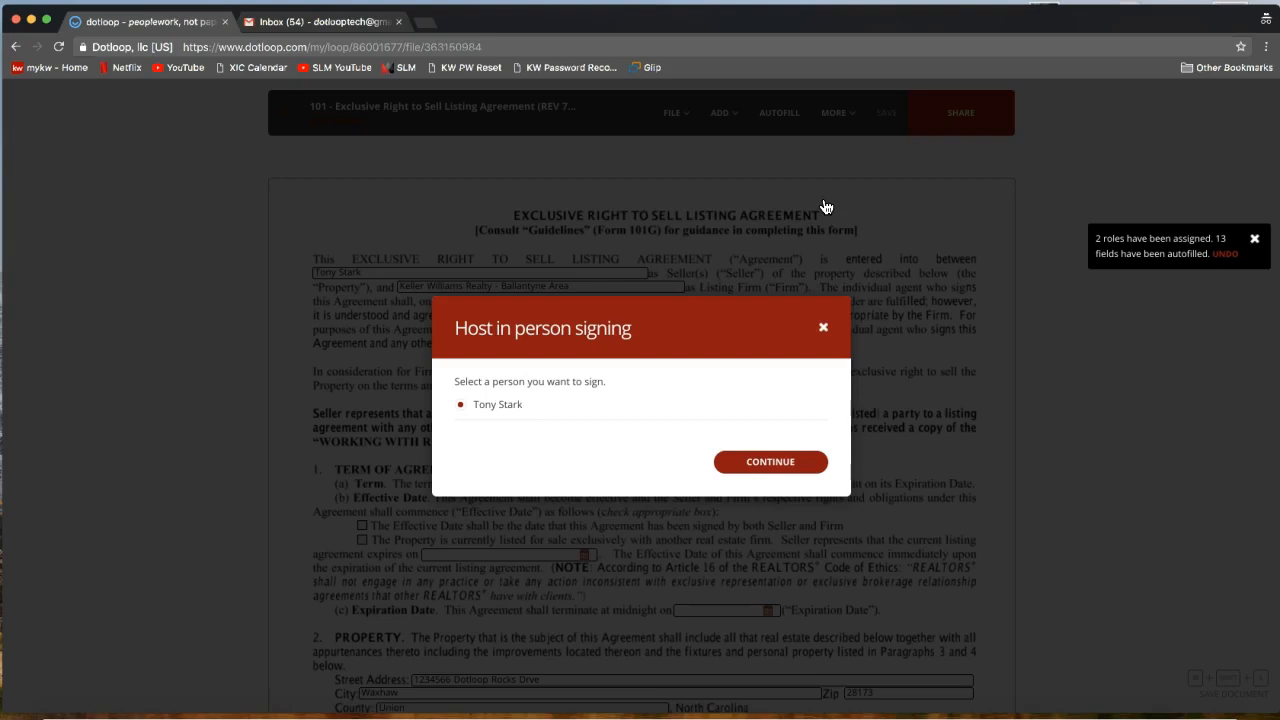
{"action": "left_click", "coordinate": [462, 420]}
{"action": "left_click", "coordinate": [823, 327]}
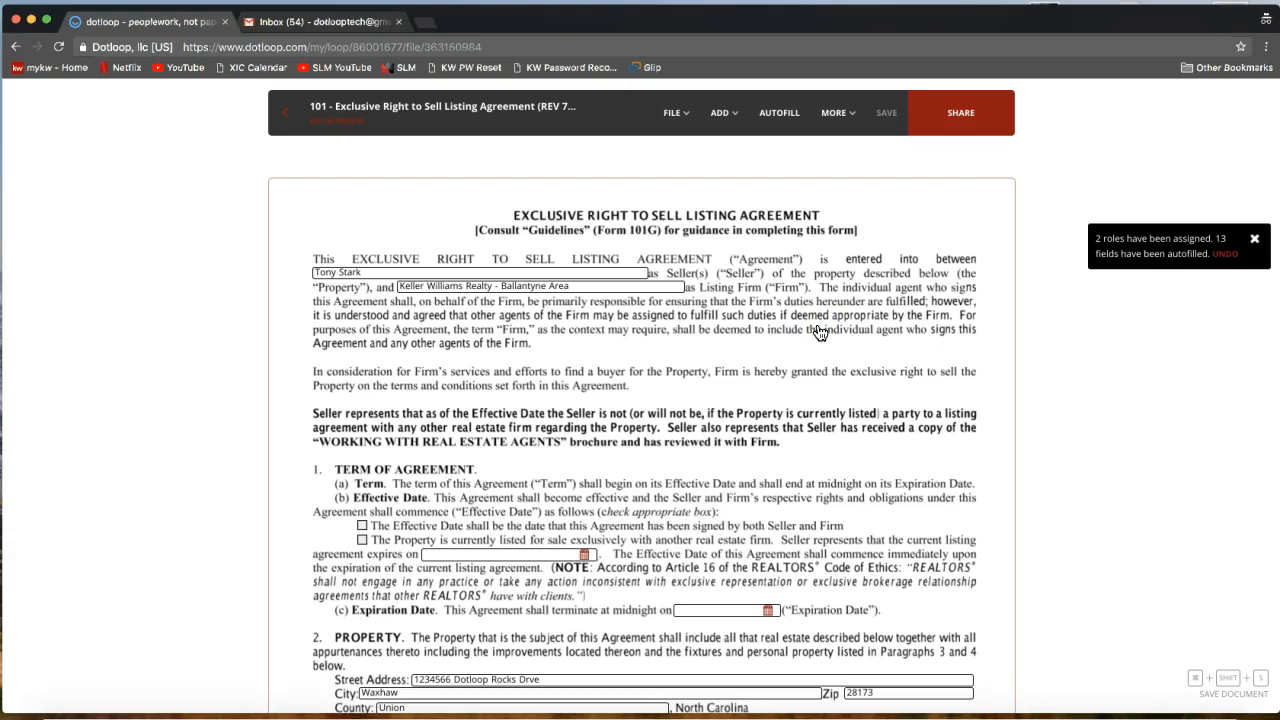
{"action": "left_click", "coordinate": [836, 113]}
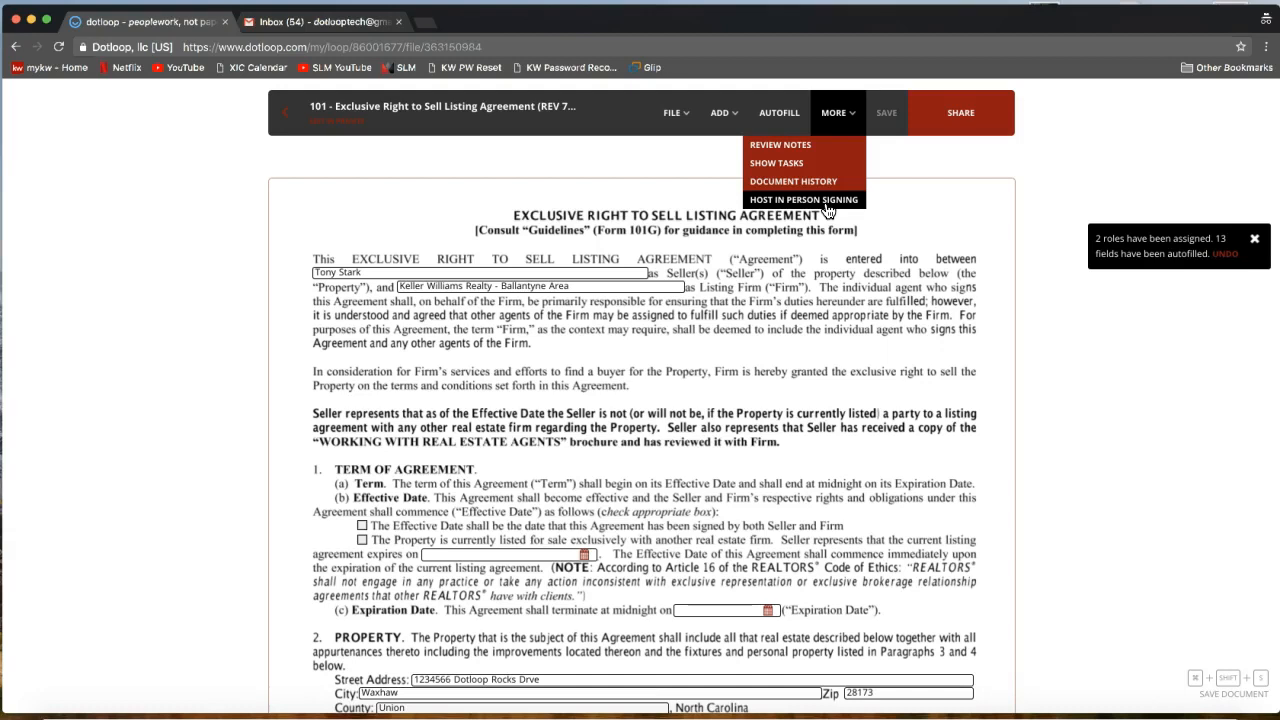
Review page 1 of the listing agreement, from the property address down to the agent and seller initials fields.
{"action": "scroll", "coordinate": [664, 250], "scroll_direction": "down", "scroll_amount": 2}
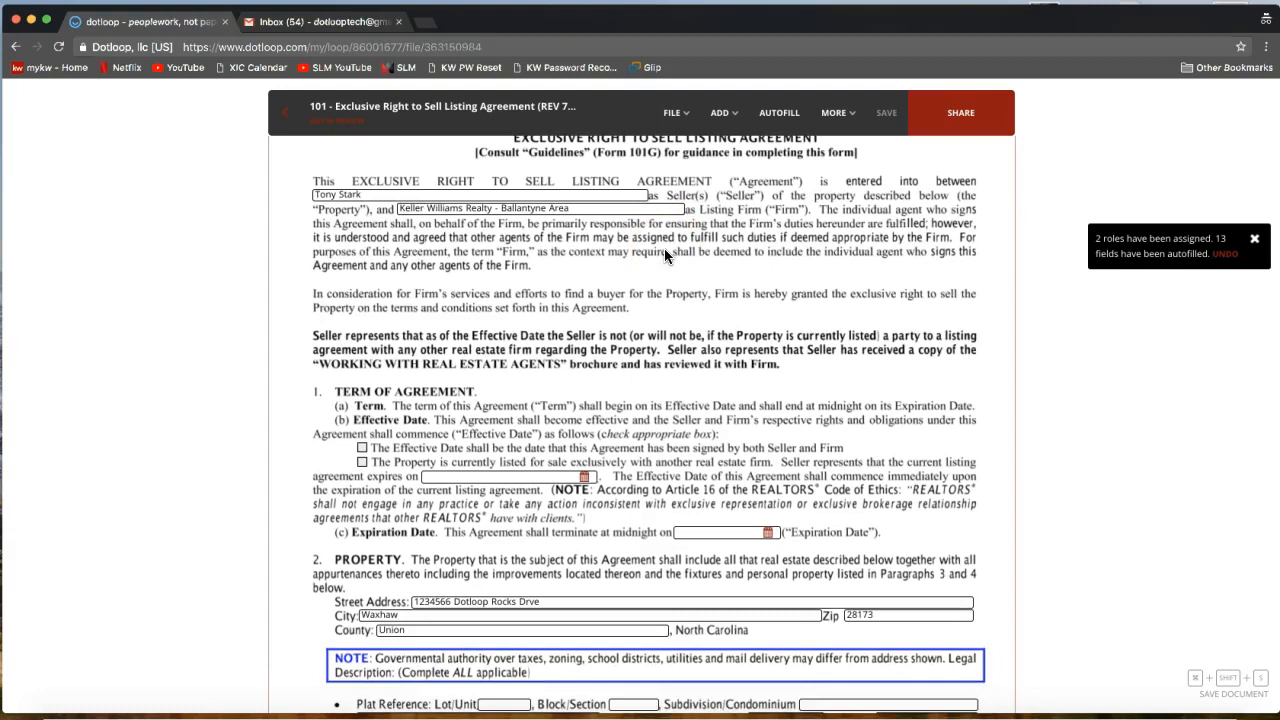
{"action": "left_click", "coordinate": [588, 362]}
{"action": "scroll", "coordinate": [588, 362], "scroll_direction": "down", "scroll_amount": 3}
{"action": "left_click", "coordinate": [566, 476]}
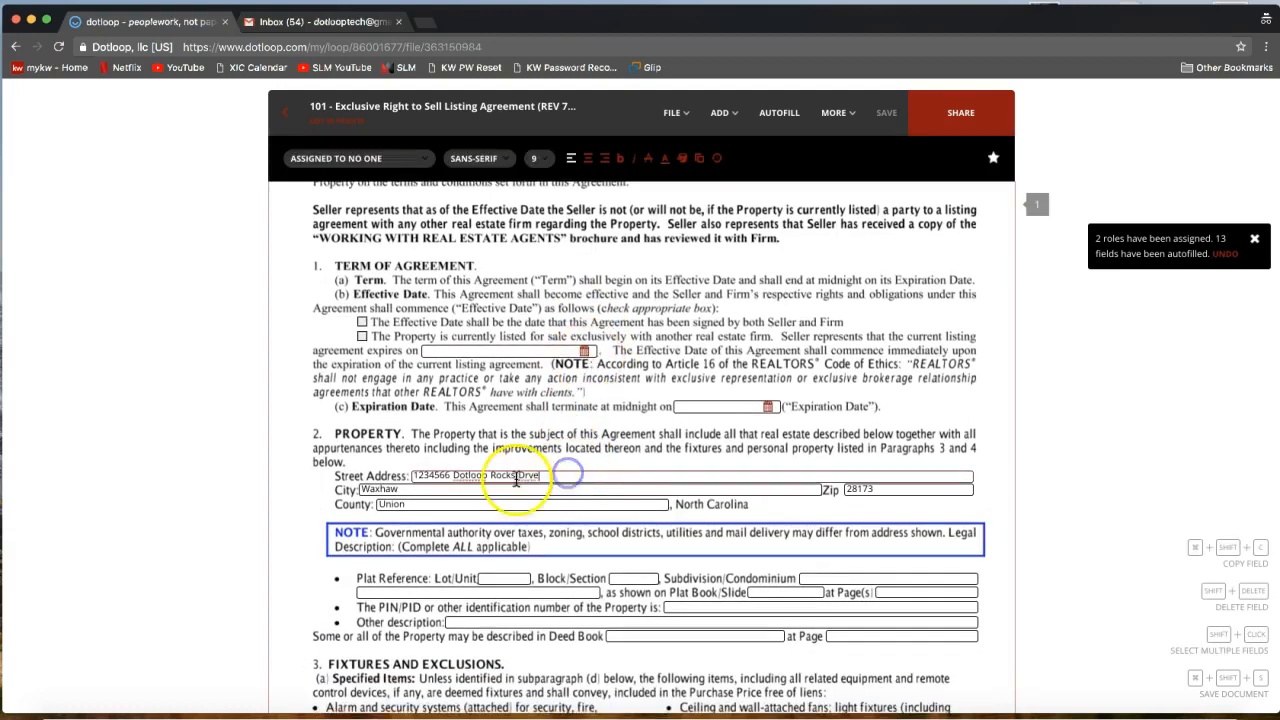
{"action": "scroll", "coordinate": [566, 481], "scroll_direction": "down", "scroll_amount": 5}
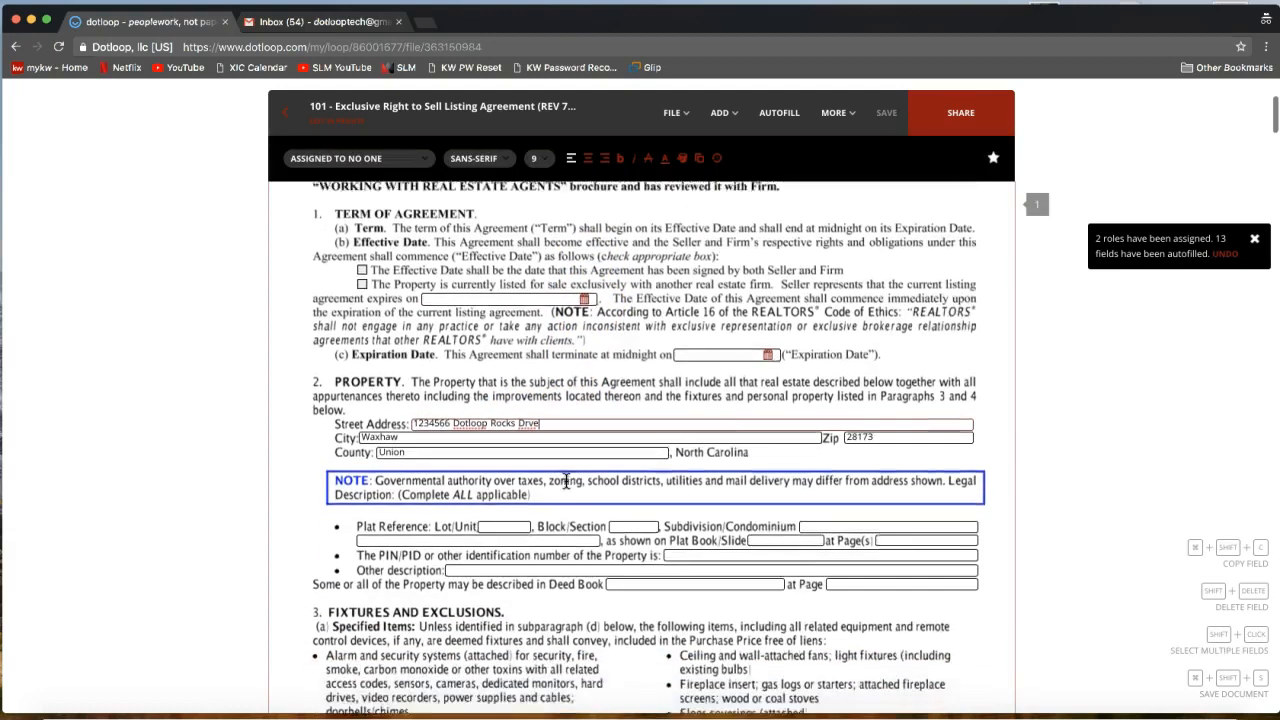
{"action": "scroll", "coordinate": [566, 481], "scroll_direction": "down", "scroll_amount": 3}
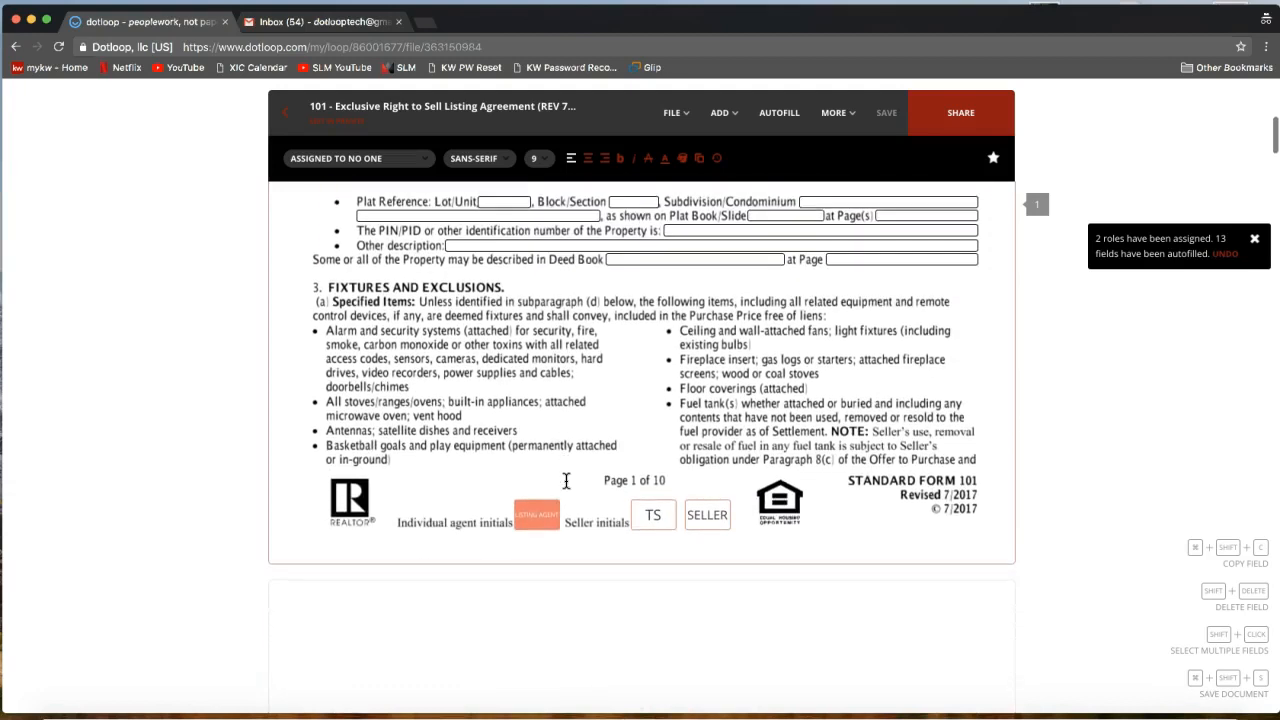
{"action": "left_click", "coordinate": [652, 525]}
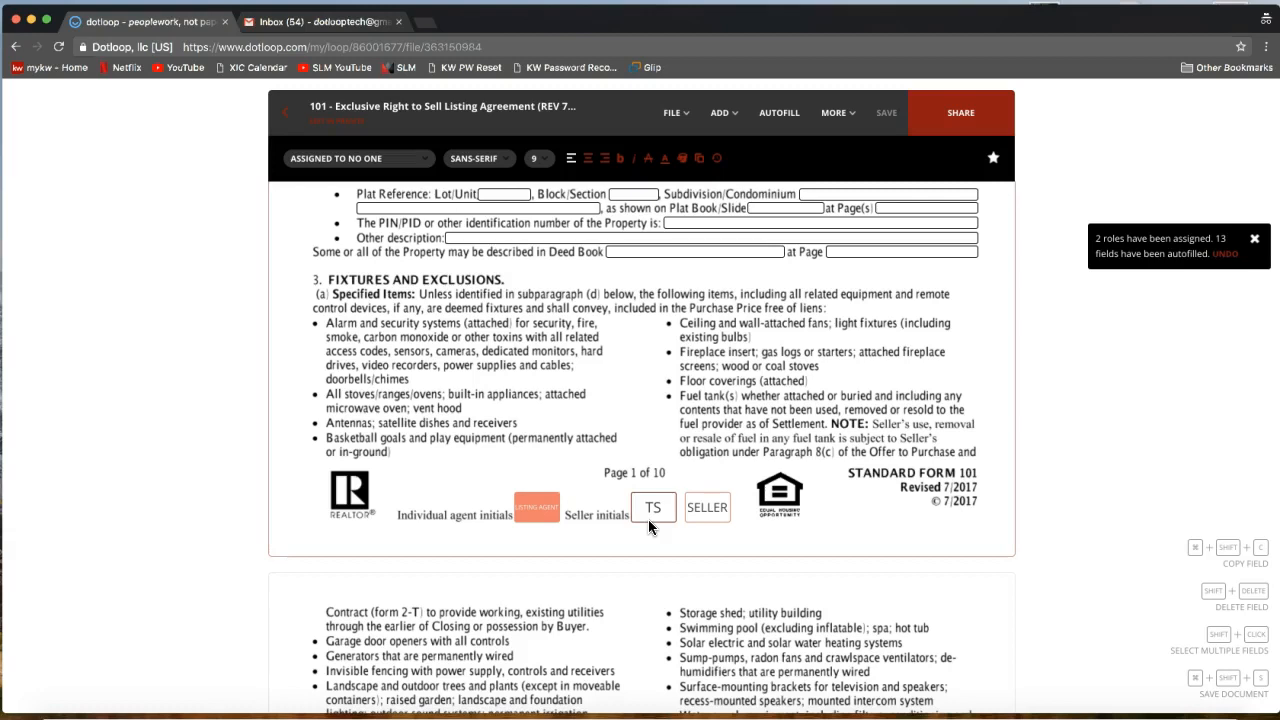
Add an initials field just above the unassigned second seller initials box in the page 1 footer.
{"action": "left_click", "coordinate": [722, 116]}
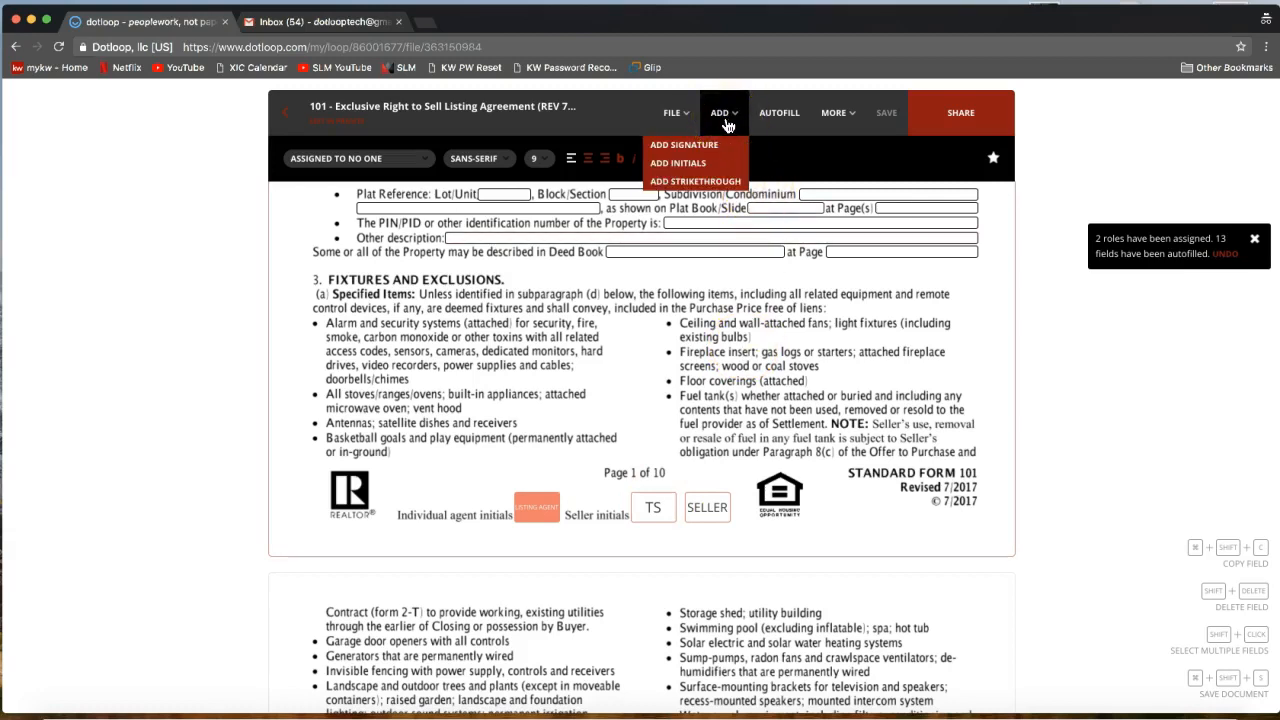
{"action": "left_click", "coordinate": [697, 164]}
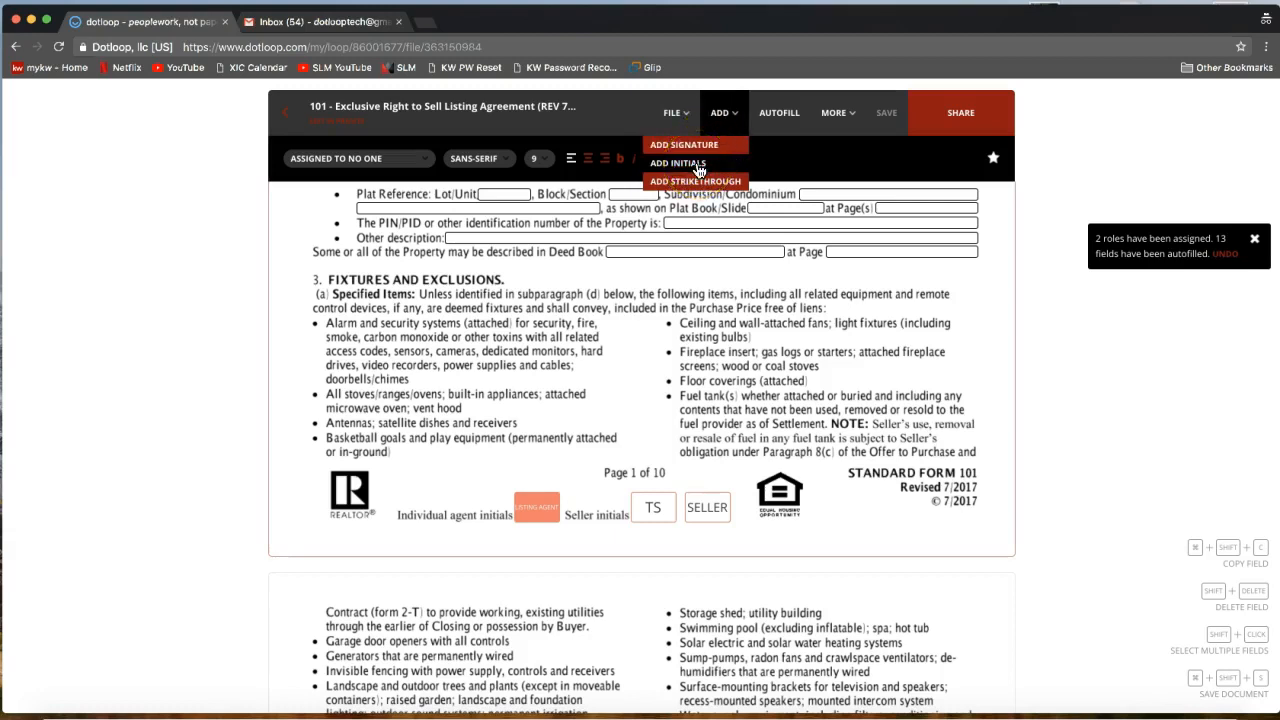
{"action": "left_click_drag", "start_coordinate": [697, 168], "coordinate": [712, 485]}
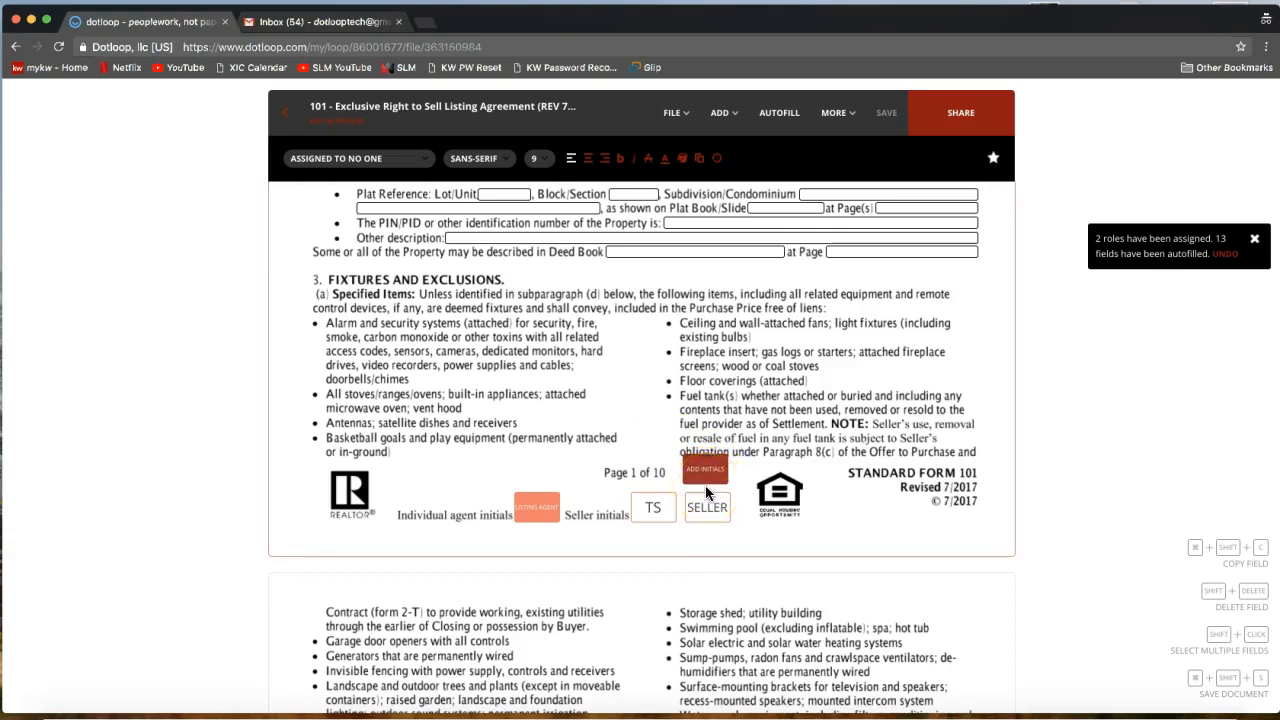
{"action": "left_click", "coordinate": [705, 485]}
{"action": "left_click", "coordinate": [777, 491]}
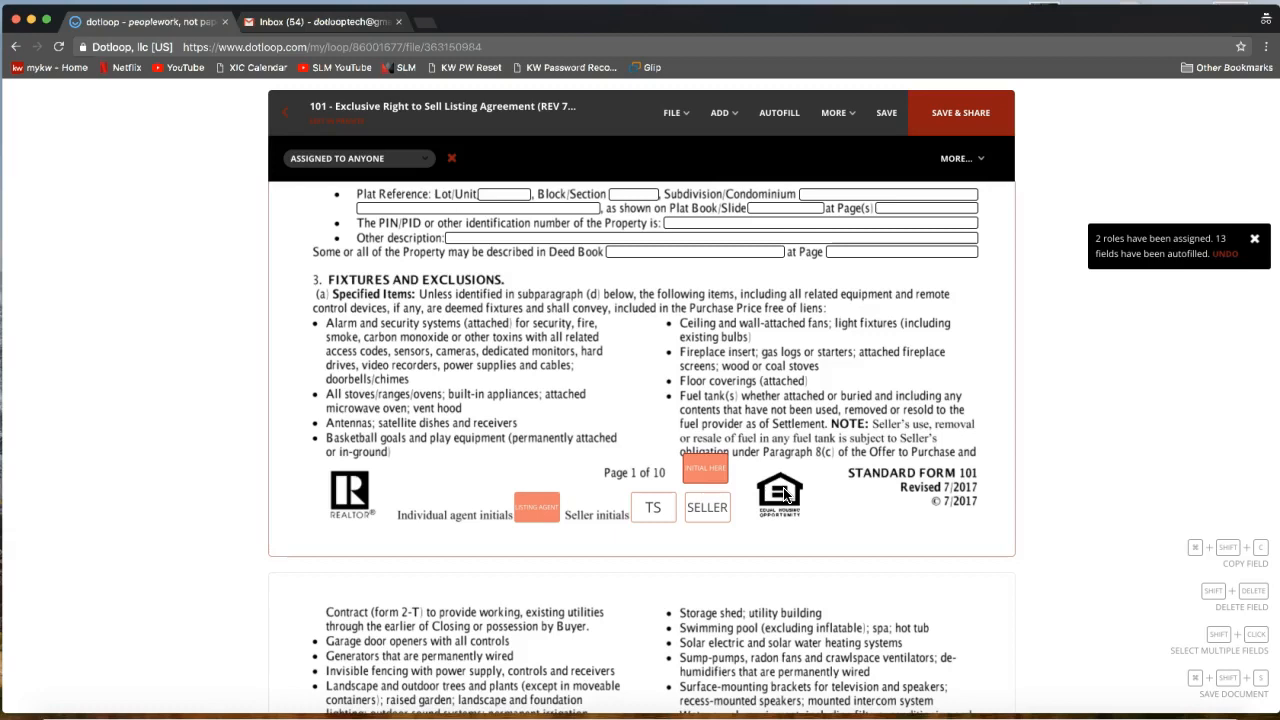
{"action": "left_click", "coordinate": [707, 472]}
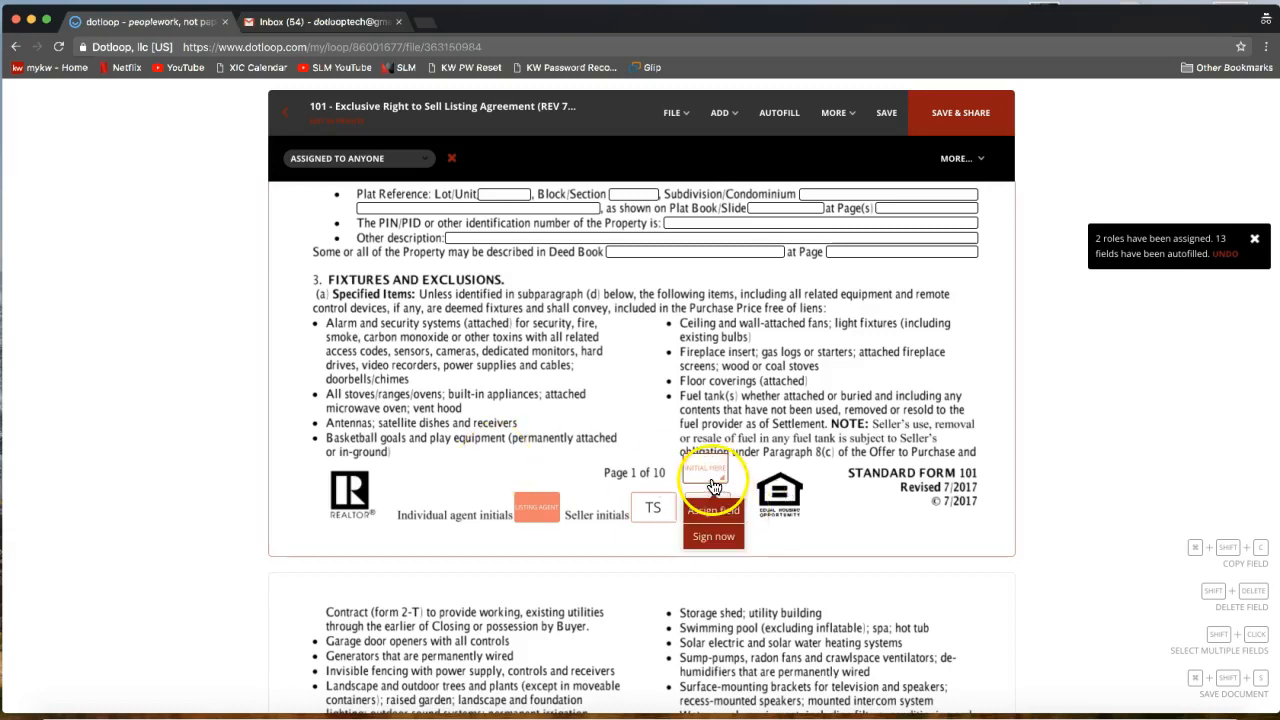
{"action": "left_click", "coordinate": [709, 476]}
{"action": "left_click", "coordinate": [714, 415]}
{"action": "left_click", "coordinate": [711, 466]}
{"action": "left_click", "coordinate": [760, 243]}
{"action": "left_click", "coordinate": [717, 113]}
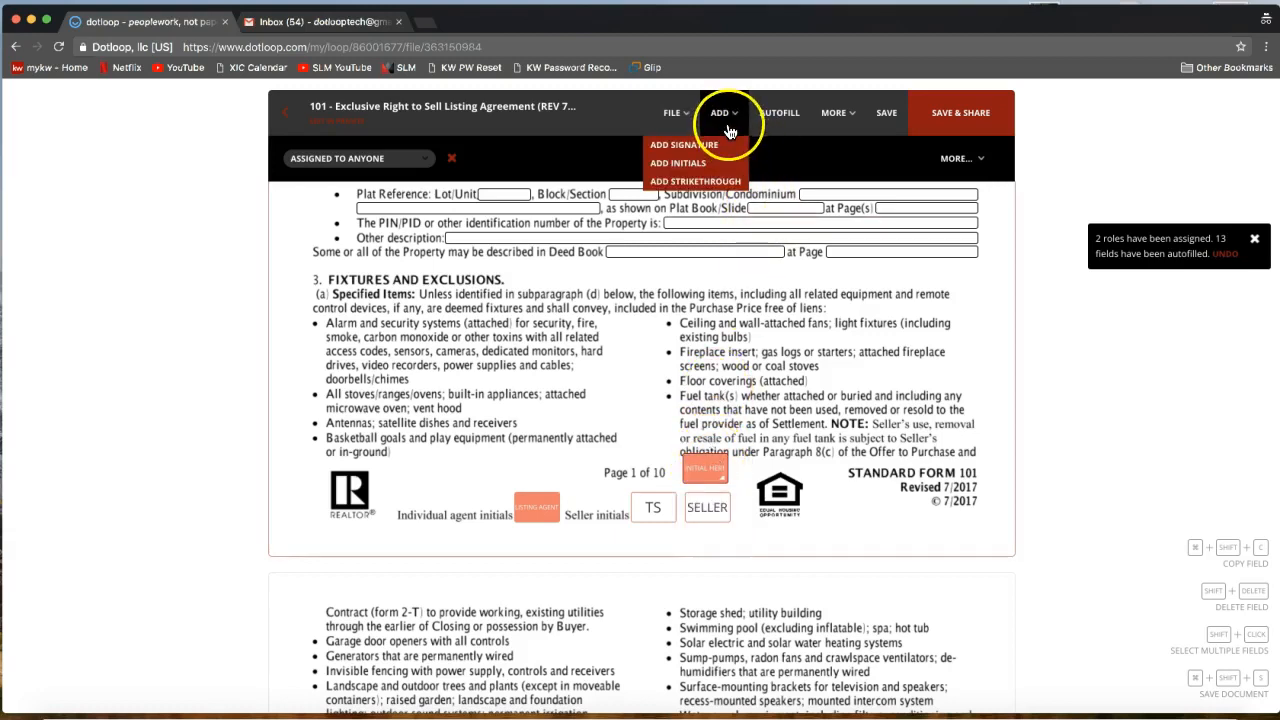
{"action": "left_click", "coordinate": [724, 170]}
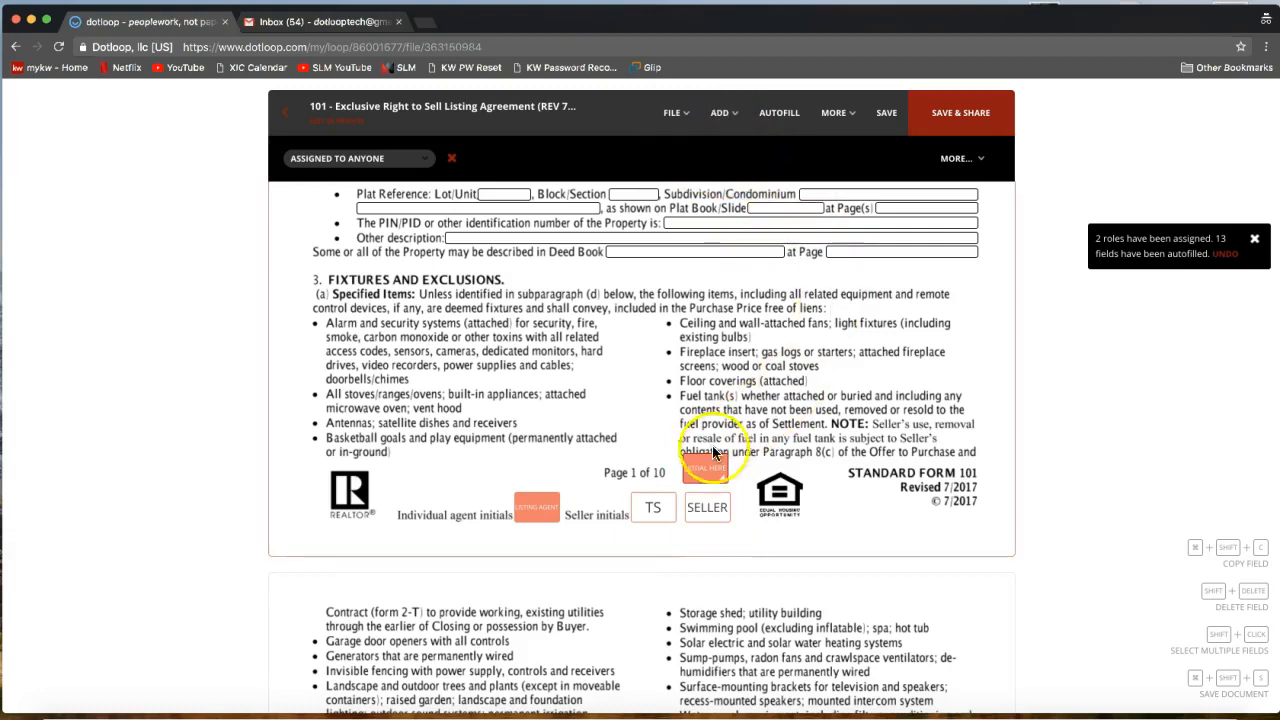
Assign the added initials field on page 1 to the seller.
{"action": "left_click", "coordinate": [711, 465]}
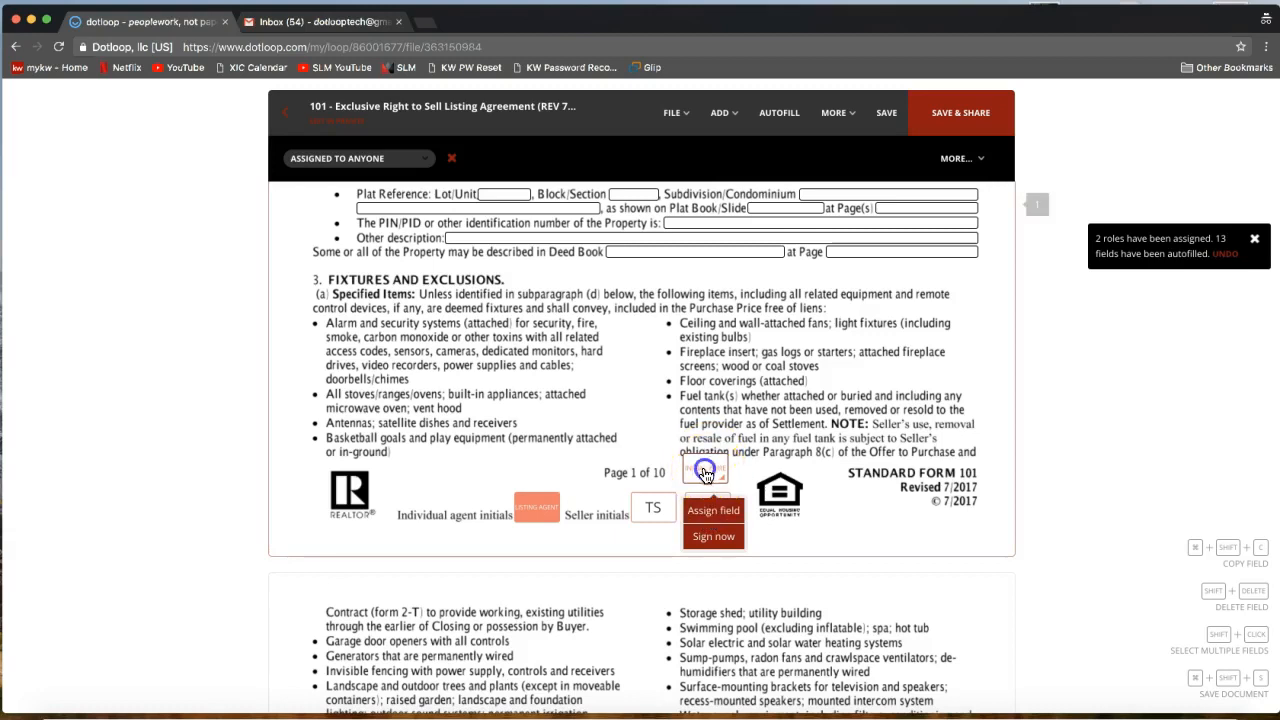
{"action": "left_click", "coordinate": [711, 514]}
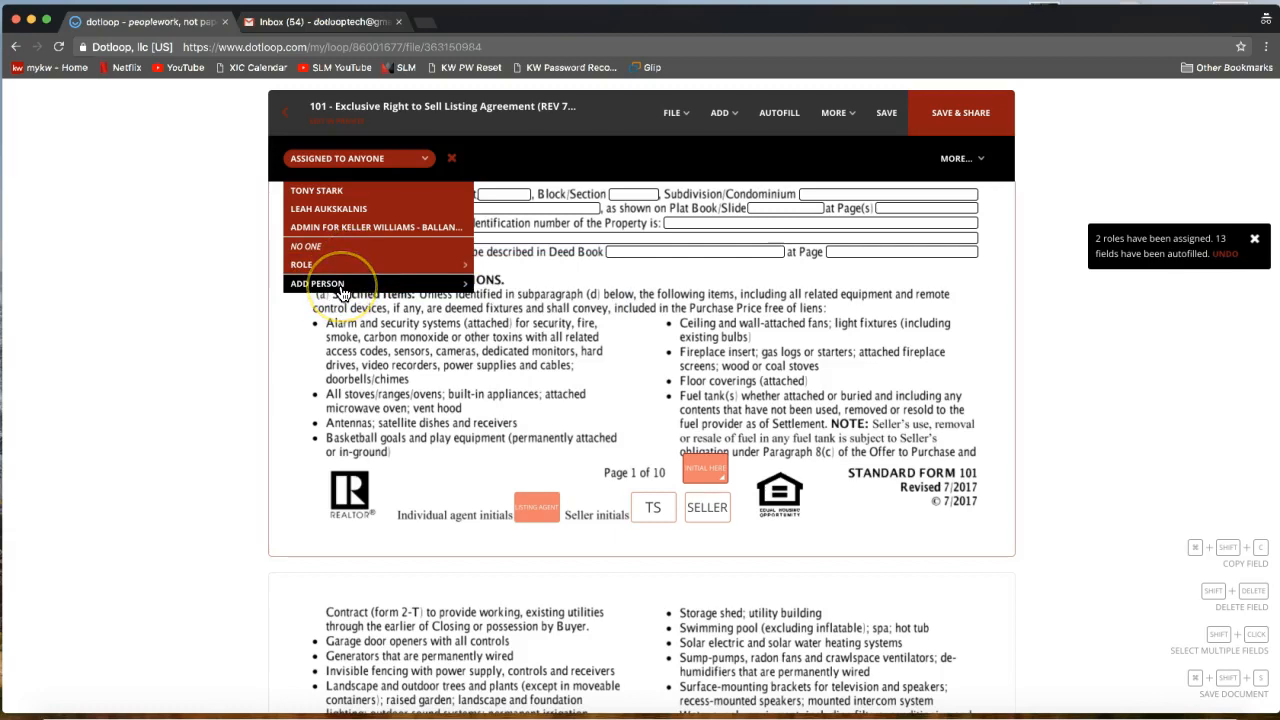
{"action": "left_click", "coordinate": [356, 207]}
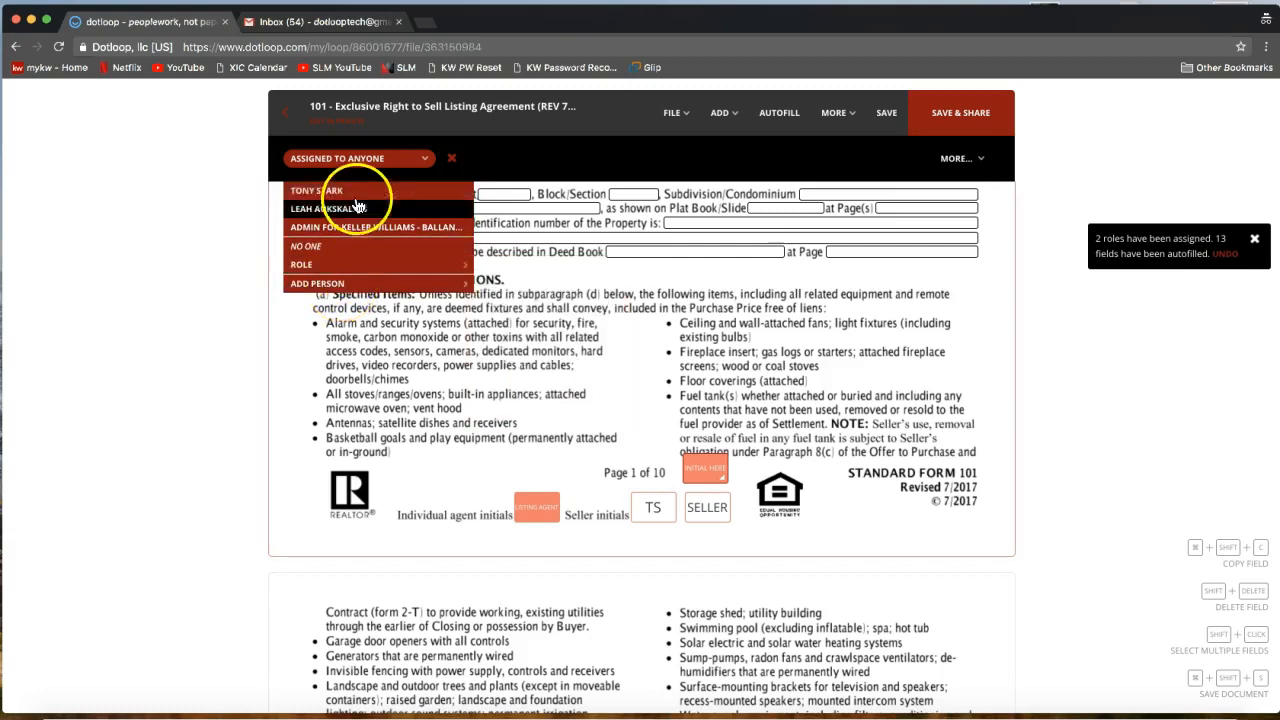
{"action": "left_click", "coordinate": [350, 191]}
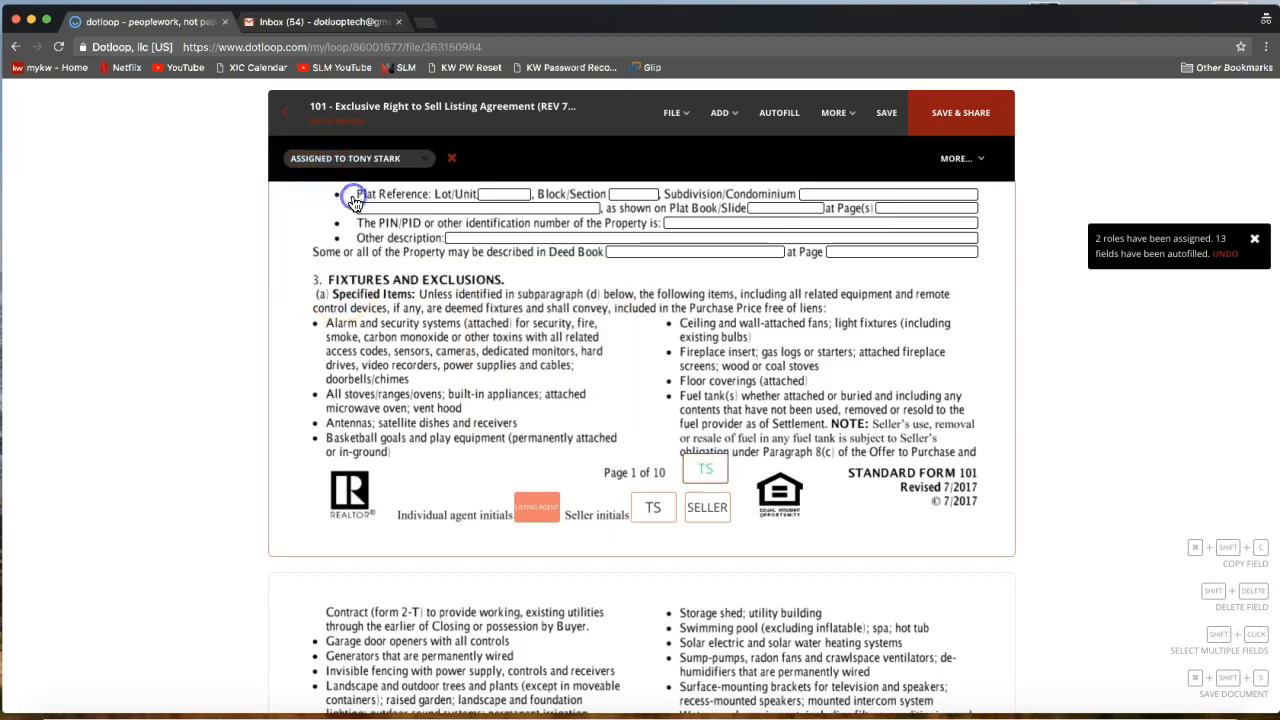
Compare the added initials field with the form's own seller initials fields and their assignments.
{"action": "left_click", "coordinate": [705, 470]}
{"action": "left_click", "coordinate": [709, 509]}
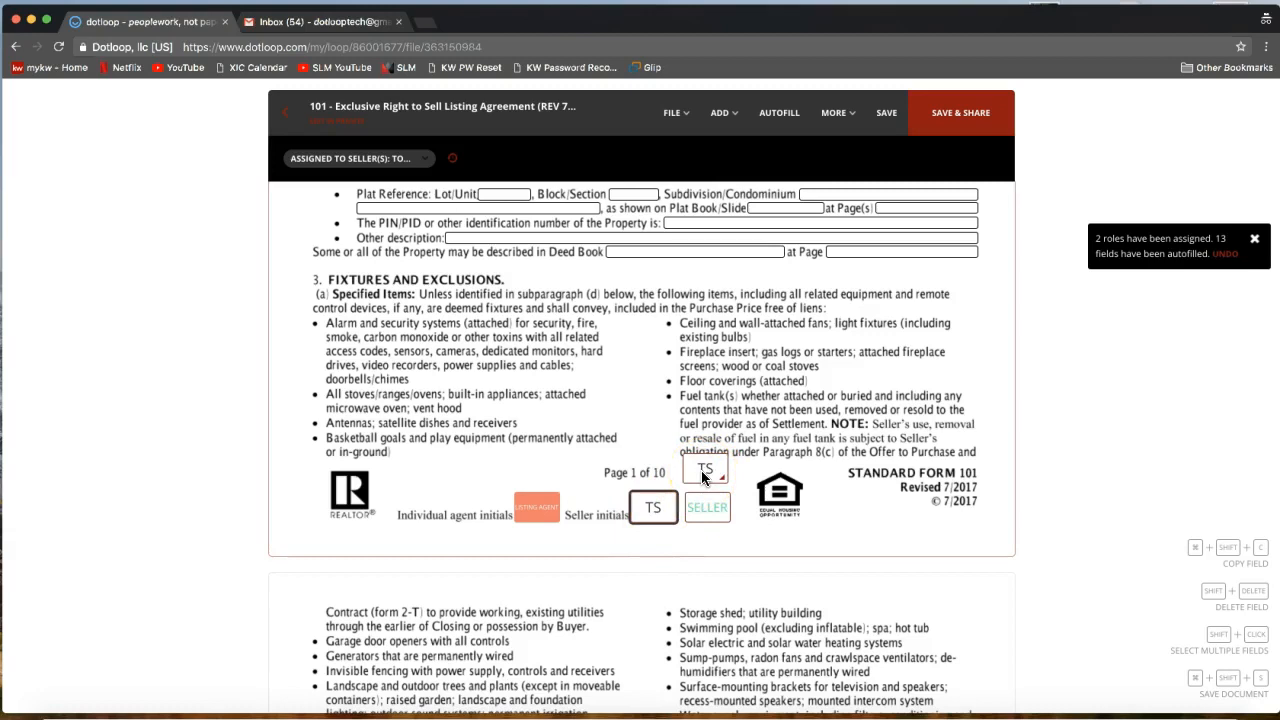
{"action": "left_click", "coordinate": [700, 478]}
{"action": "left_click", "coordinate": [697, 476]}
{"action": "left_click", "coordinate": [719, 457]}
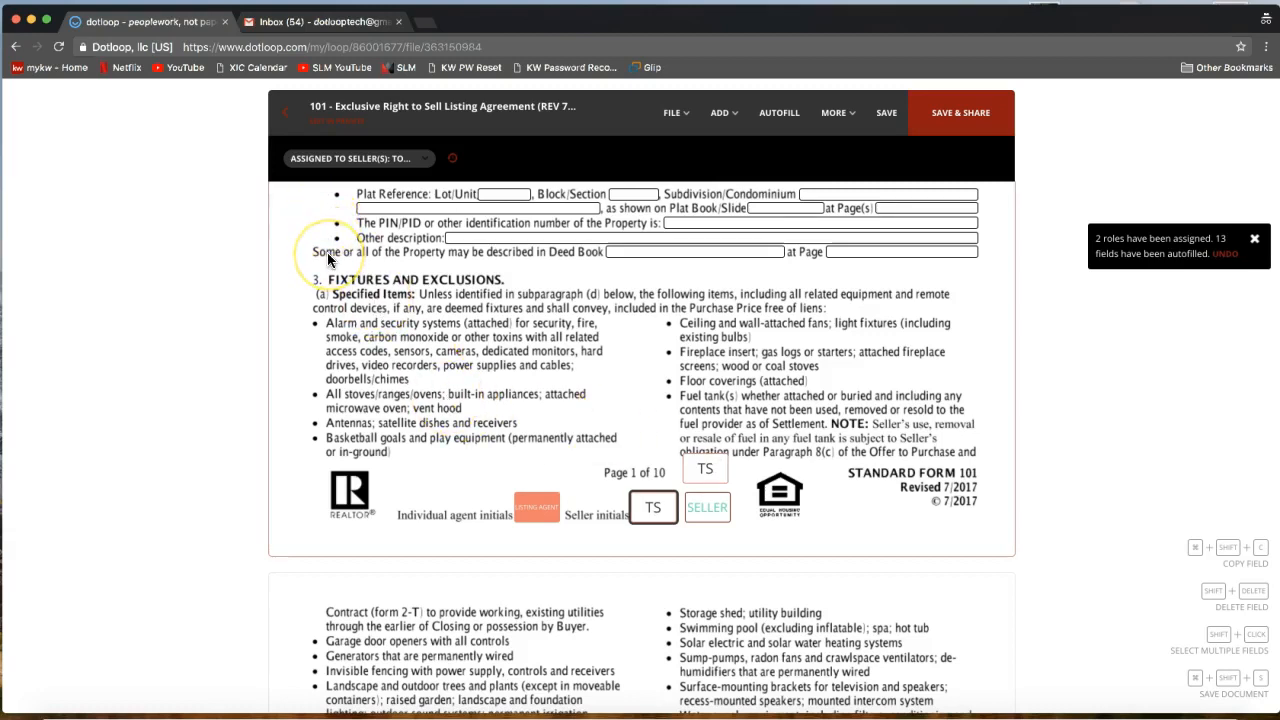
Leave the listing agreement, saving the changes, and return to the loop.
{"action": "left_click", "coordinate": [287, 132]}
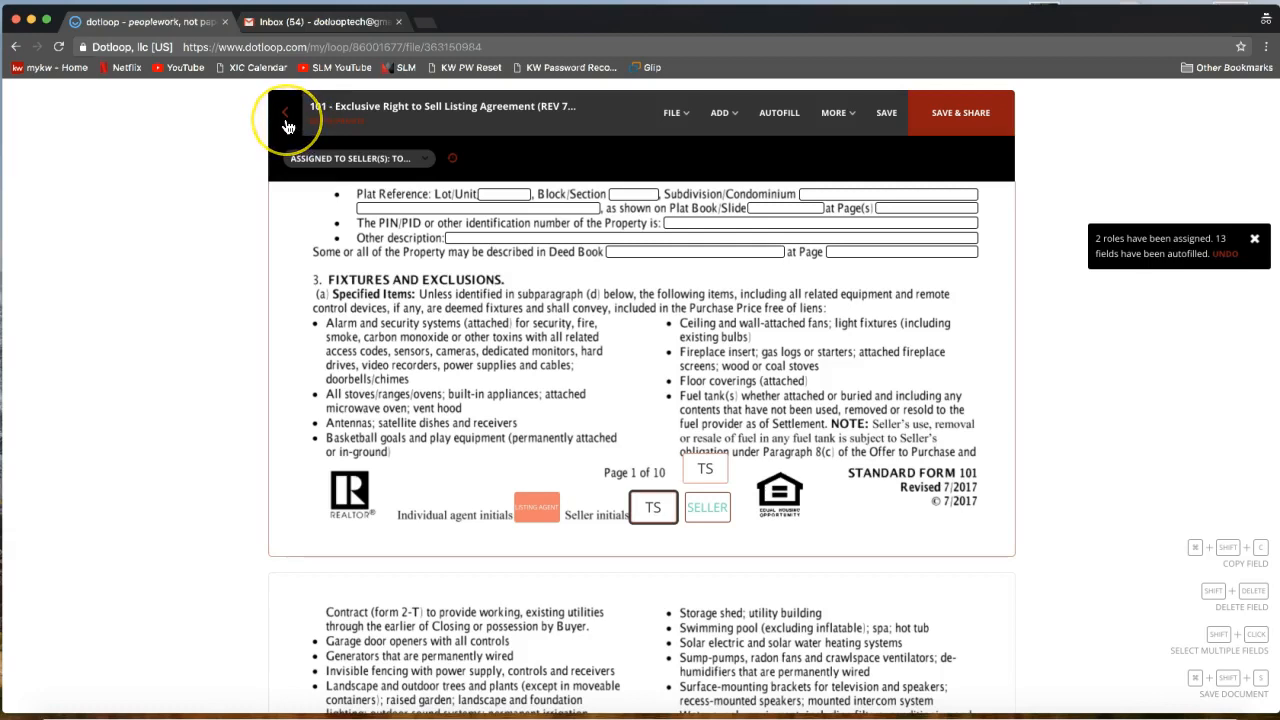
{"action": "left_click", "coordinate": [287, 126]}
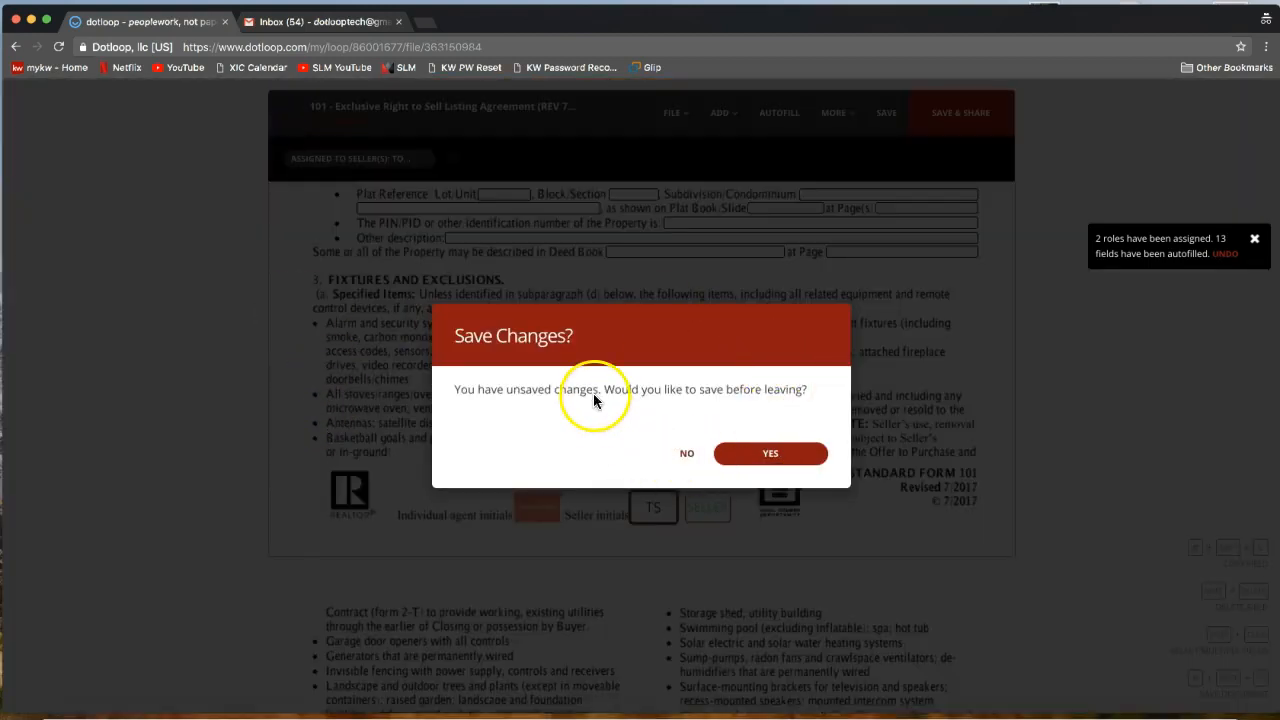
{"action": "left_click", "coordinate": [779, 462]}
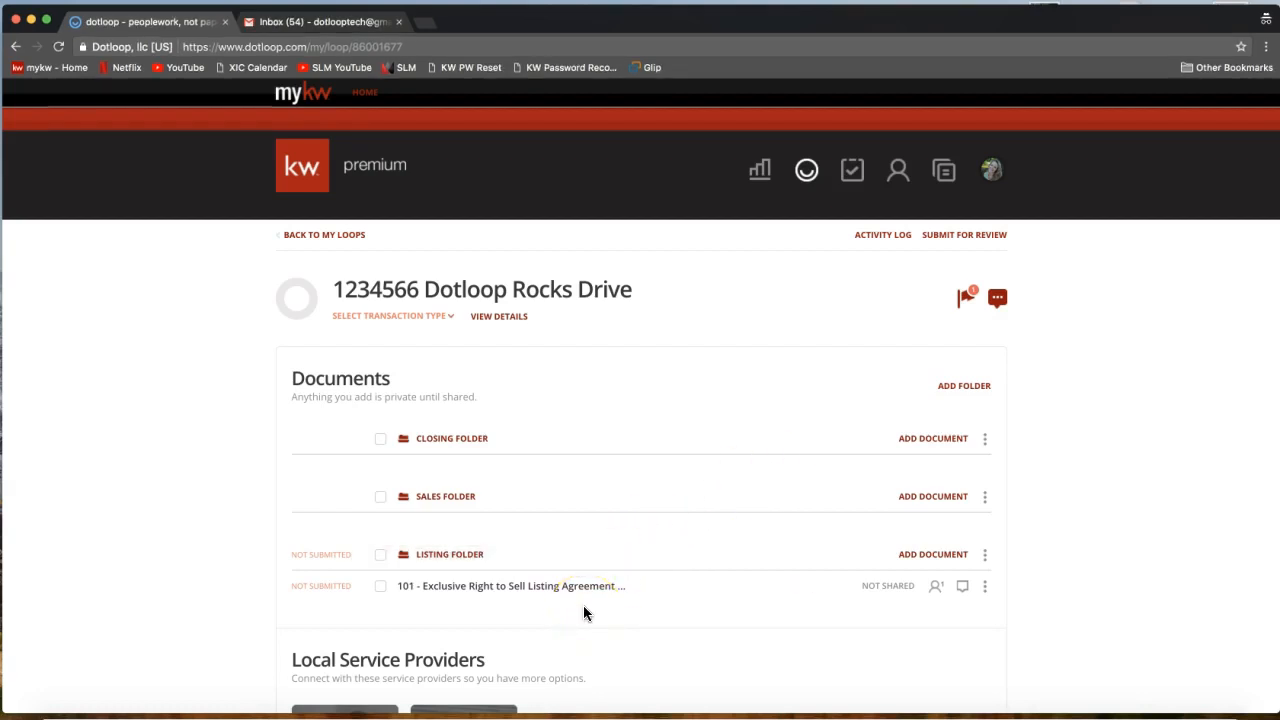
Open the document-adding options for the Sales Folder and look over the actions available for the listing agreement.
{"action": "mouse_move", "coordinate": [681, 600]}
{"action": "left_click", "coordinate": [930, 505]}
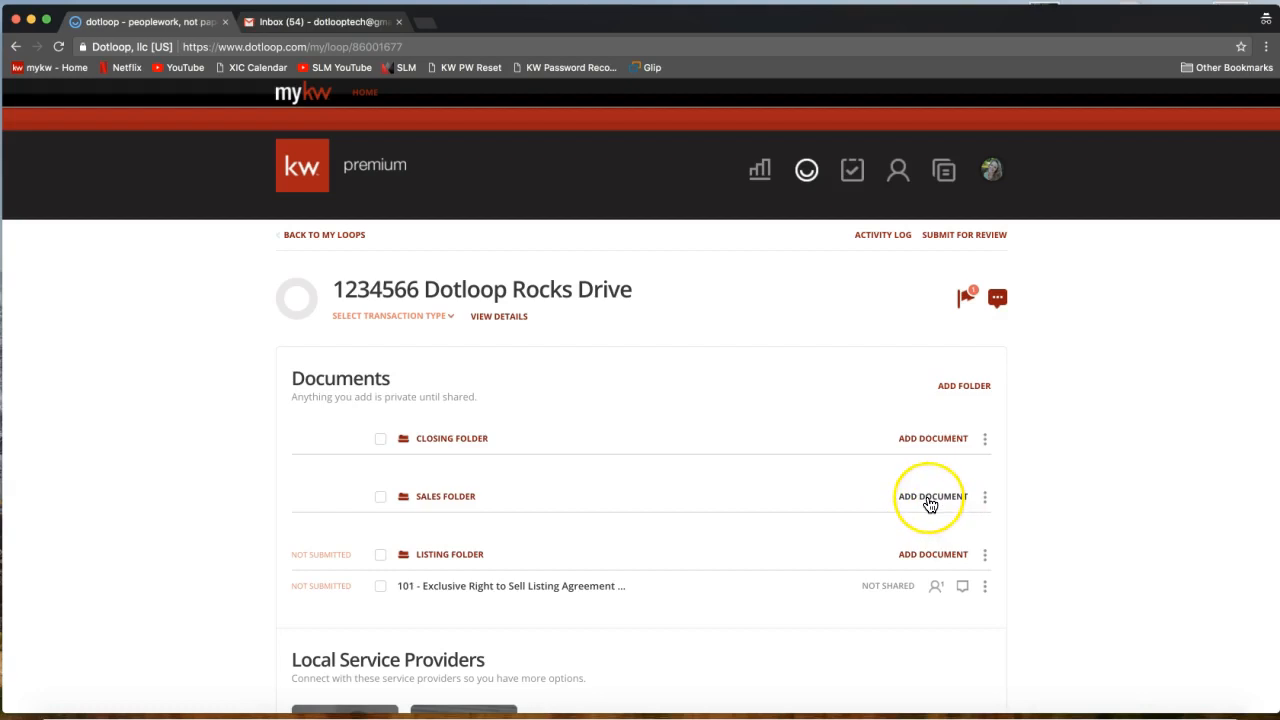
{"action": "left_click", "coordinate": [930, 505]}
{"action": "left_click", "coordinate": [928, 443]}
{"action": "scroll", "coordinate": [925, 442], "scroll_direction": "down", "scroll_amount": 1}
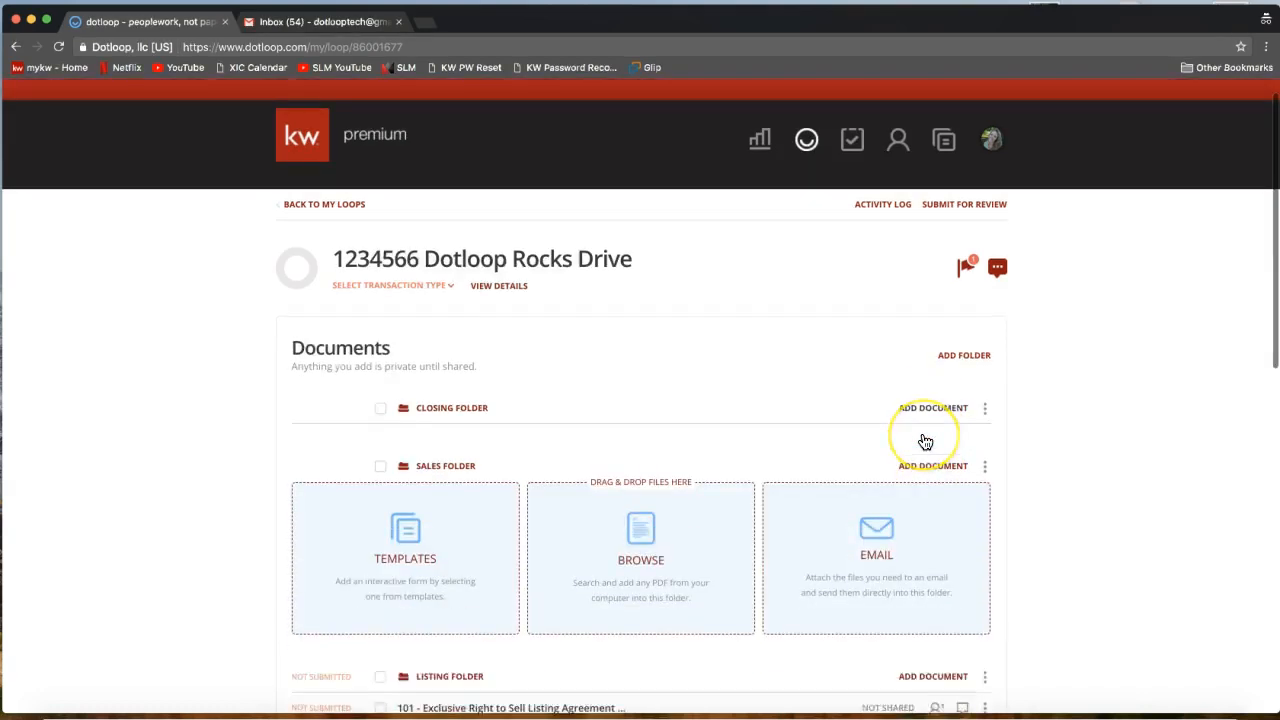
{"action": "scroll", "coordinate": [925, 442], "scroll_direction": "down", "scroll_amount": 2}
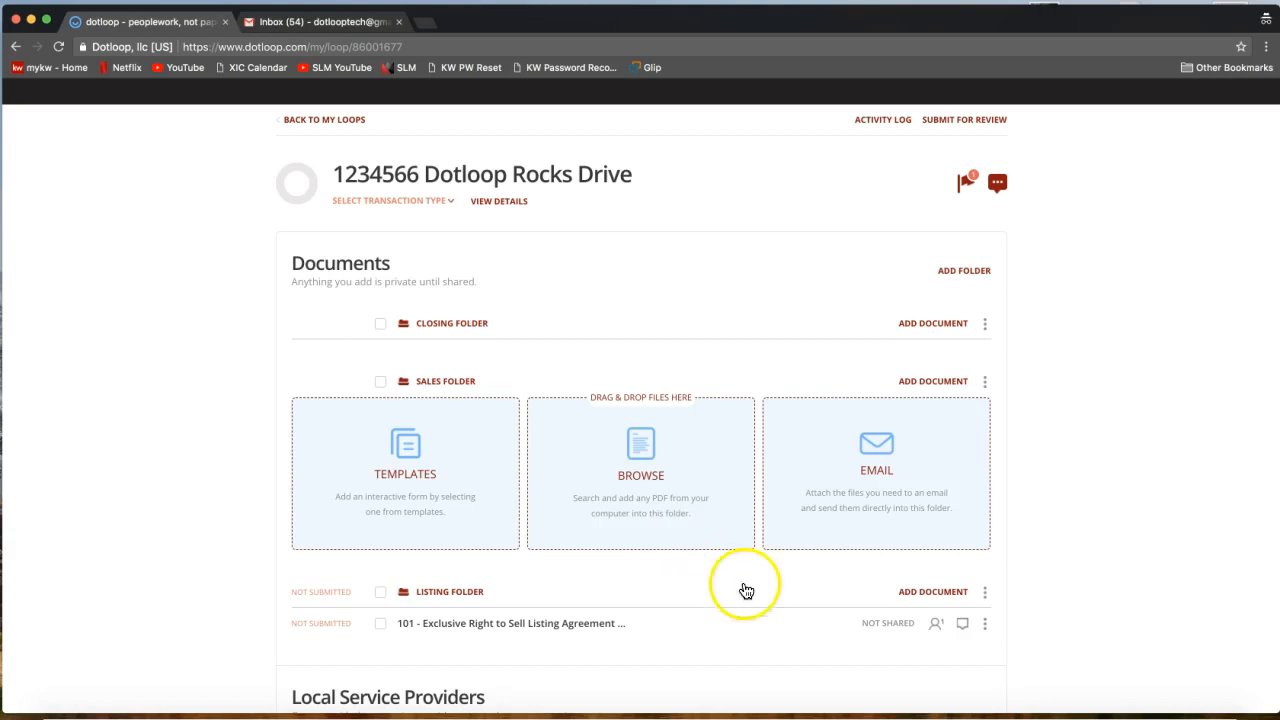
{"action": "scroll", "coordinate": [745, 593], "scroll_direction": "down", "scroll_amount": 2}
{"action": "left_click", "coordinate": [985, 538]}
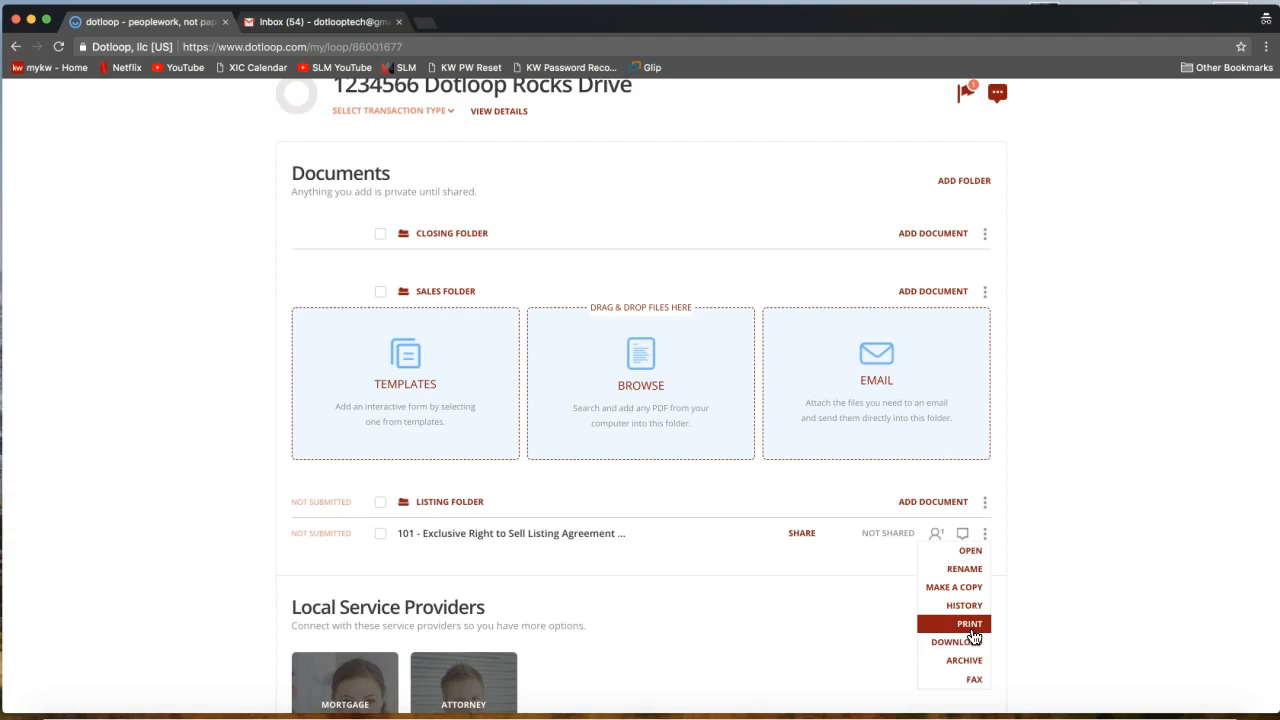
Upload "2-T - Offer to Purchase and Contract (REV 7.2017) (c. 7.2017).pdf" from the Desktop into the Sales Folder.
{"action": "left_click", "coordinate": [622, 404]}
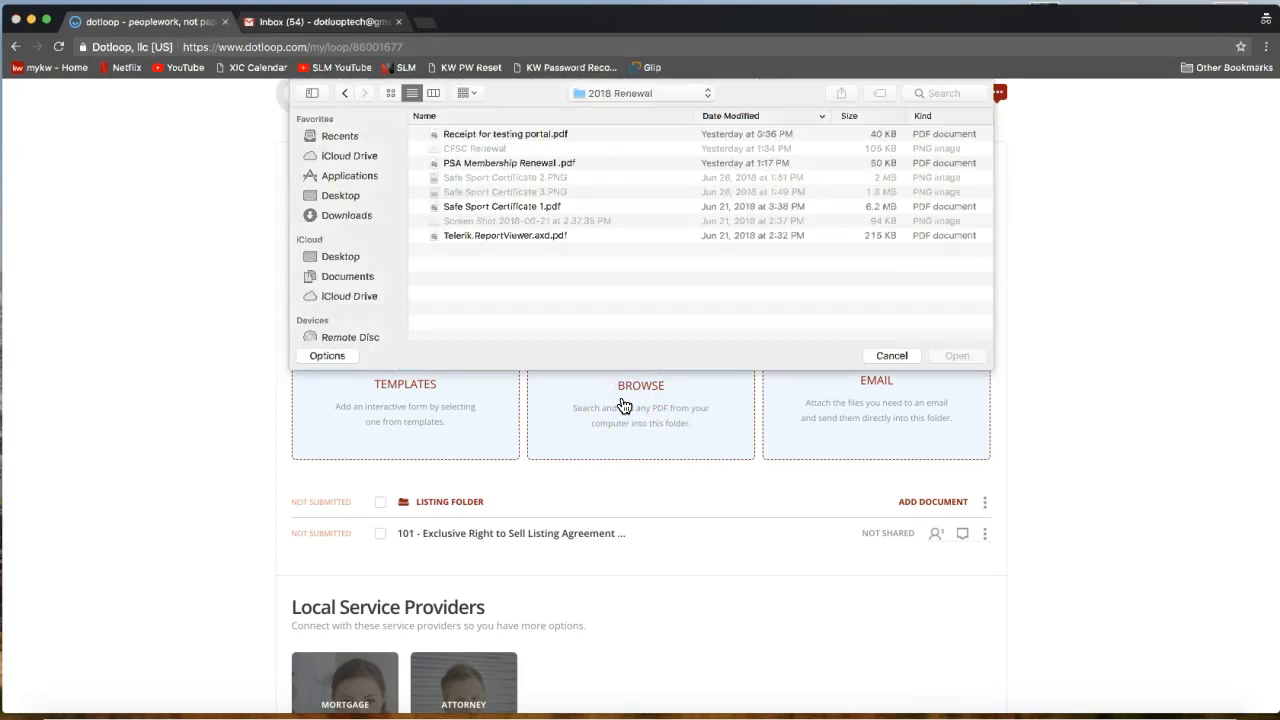
{"action": "left_click", "coordinate": [337, 197]}
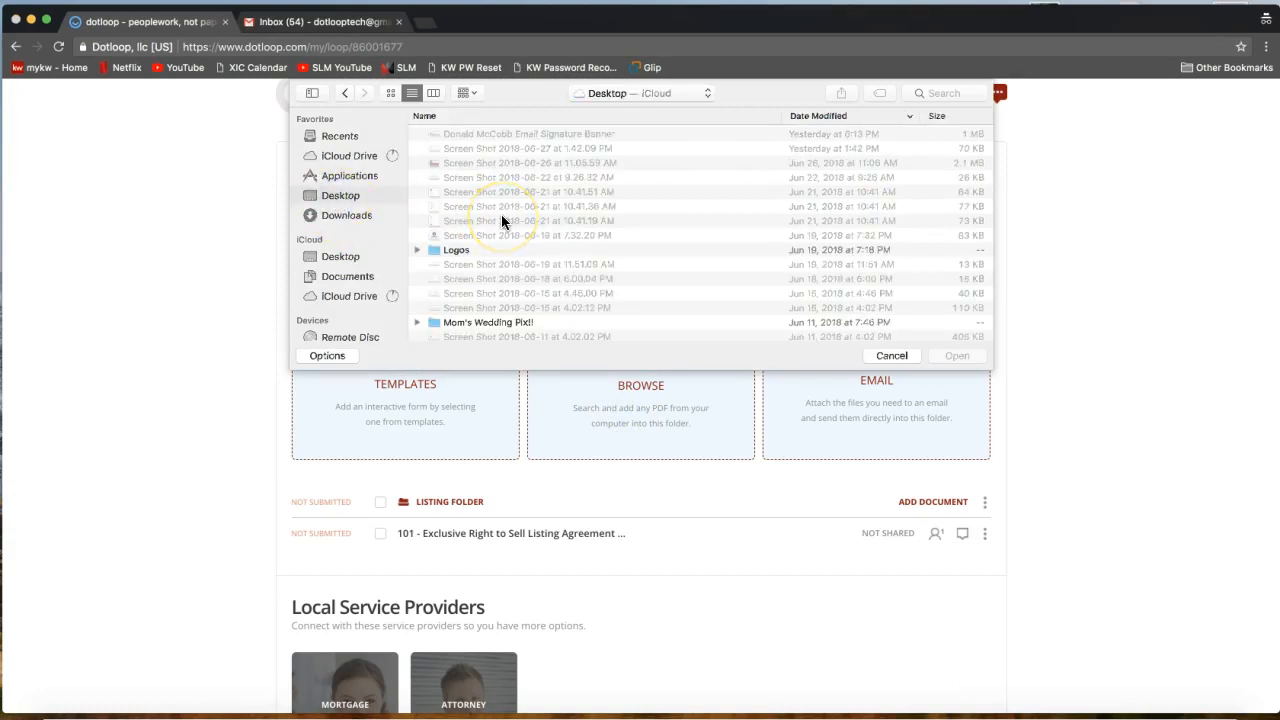
{"action": "scroll", "coordinate": [503, 221], "scroll_direction": "down", "scroll_amount": 10}
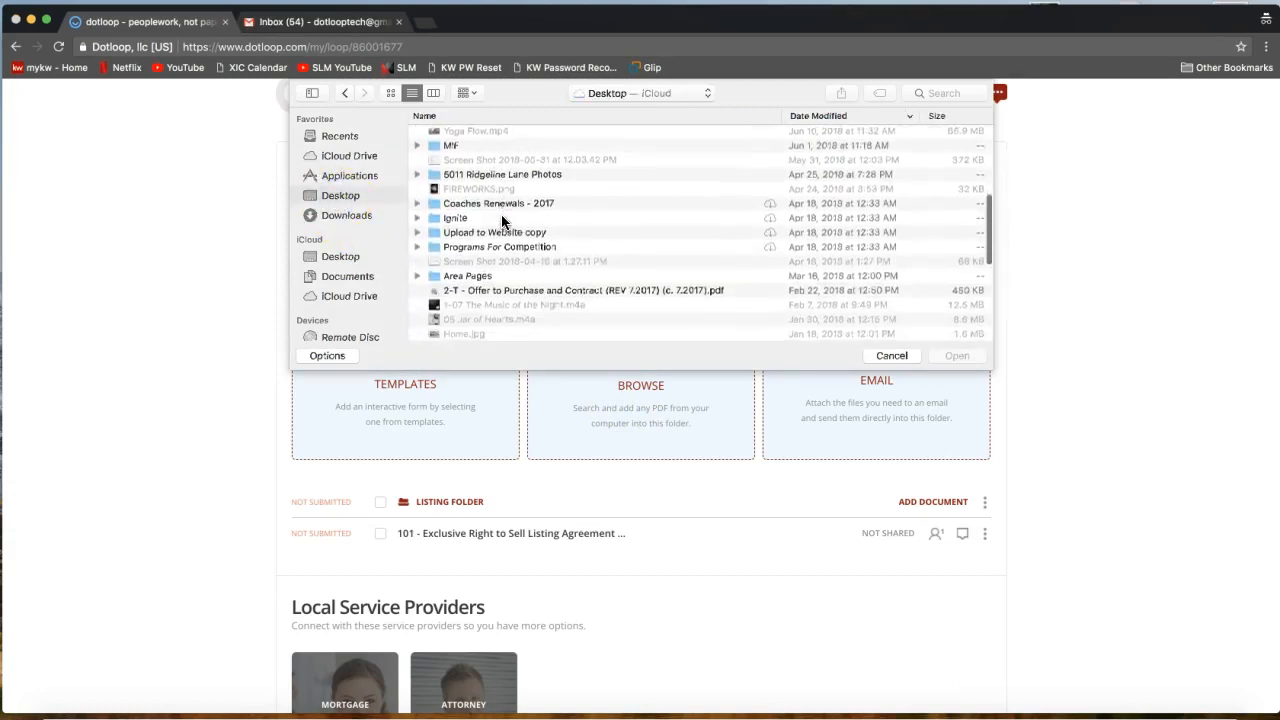
{"action": "scroll", "coordinate": [503, 221], "scroll_direction": "down", "scroll_amount": 5}
{"action": "scroll", "coordinate": [503, 221], "scroll_direction": "up", "scroll_amount": 3}
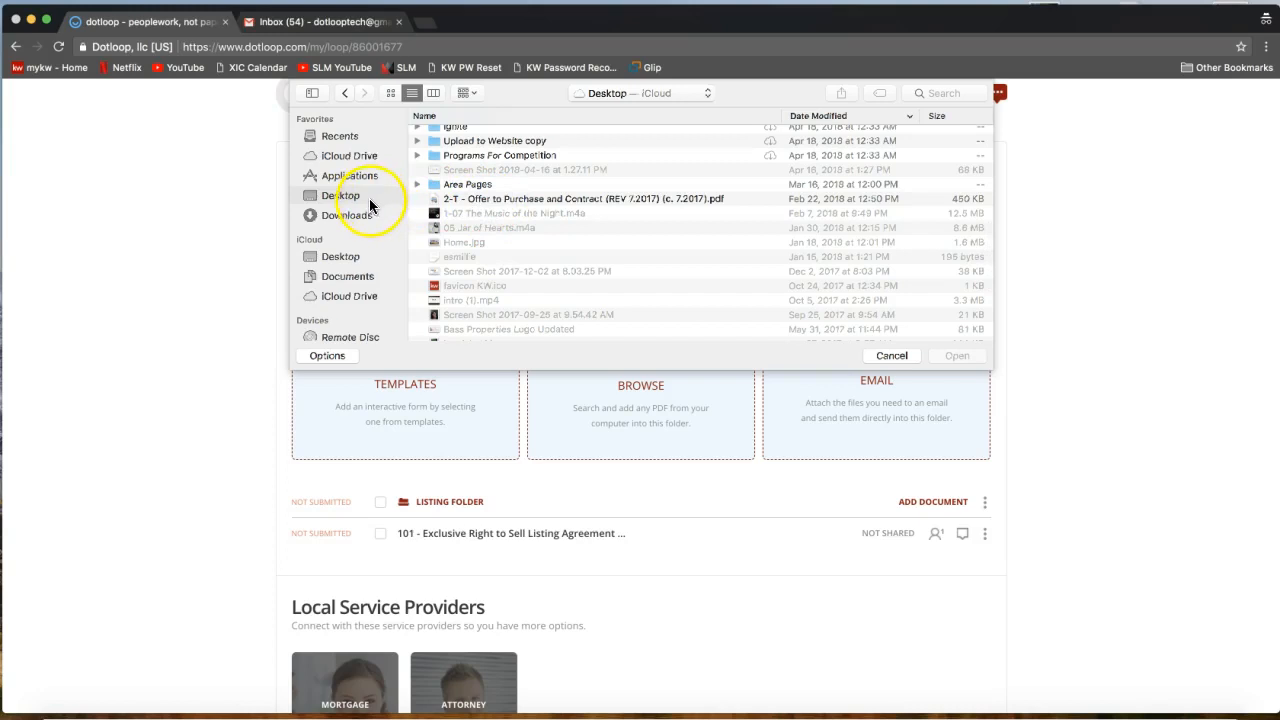
{"action": "double_click", "coordinate": [474, 200]}
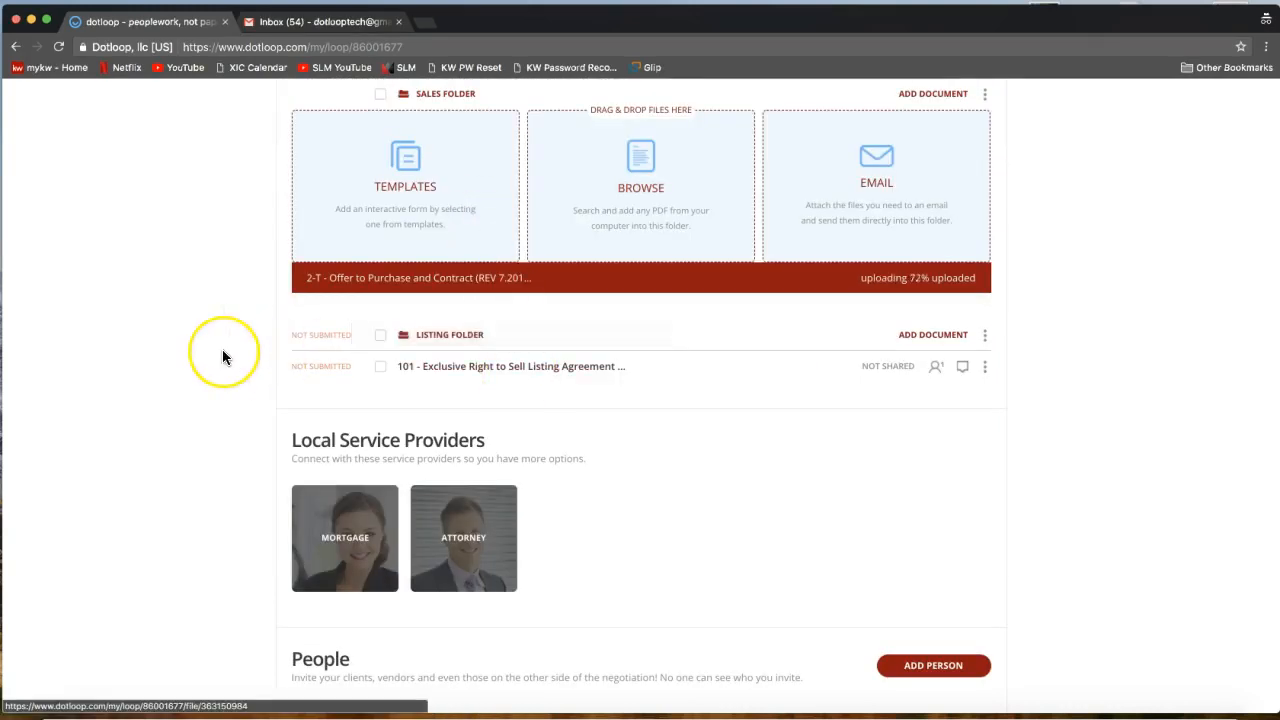
{"action": "scroll", "coordinate": [224, 357], "scroll_direction": "up", "scroll_amount": 1}
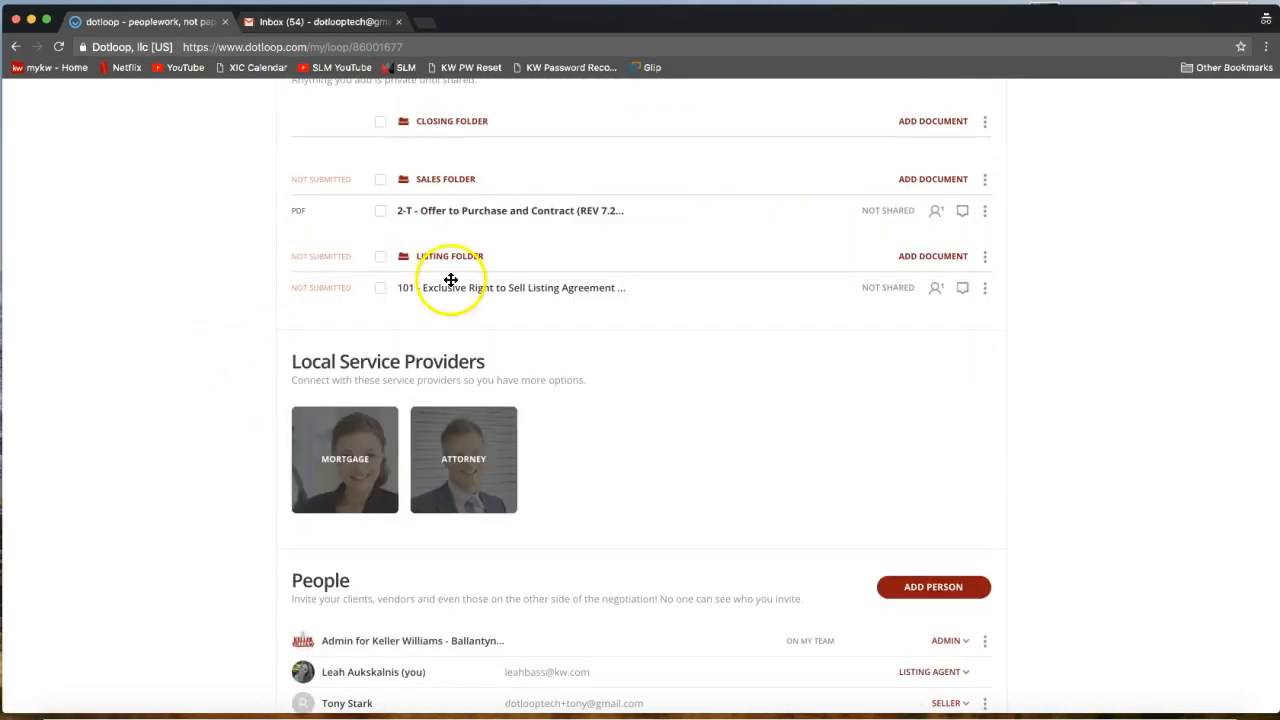
Open the uploaded Offer to Purchase and Contract from the Sales Folder and look over its parties, property and purchase price sections.
{"action": "left_click", "coordinate": [922, 181]}
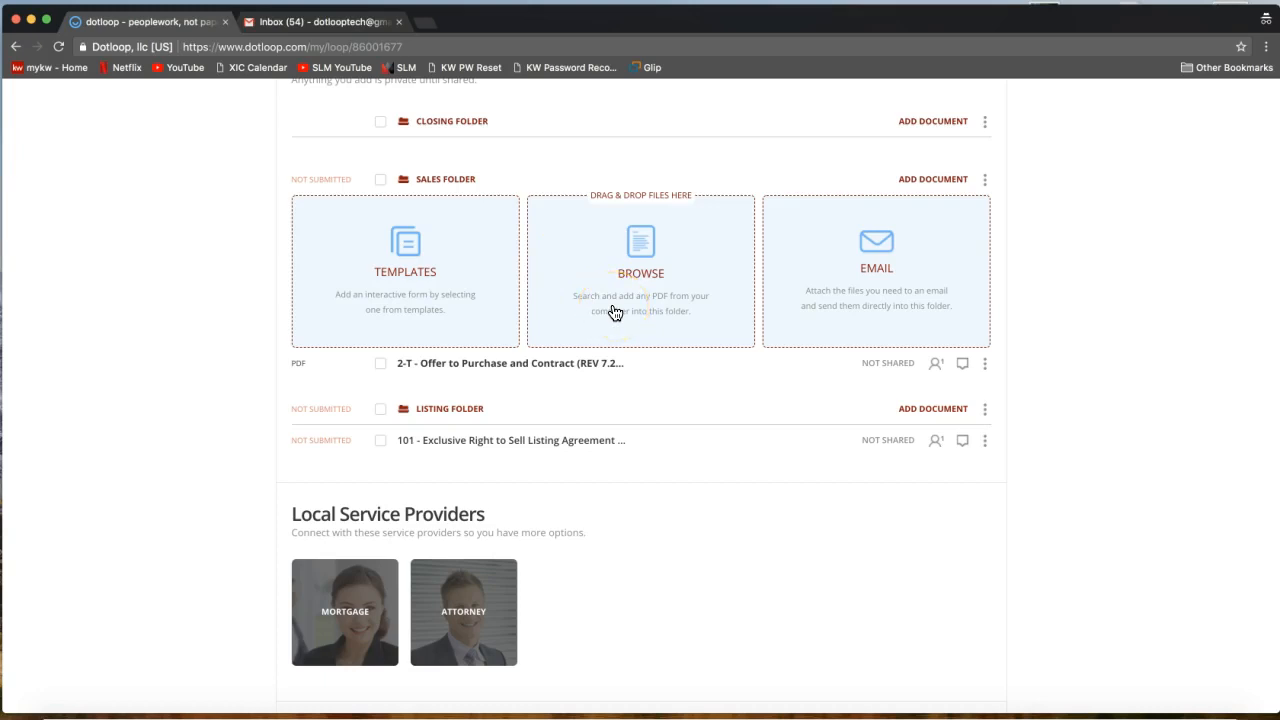
{"action": "left_click", "coordinate": [518, 372]}
{"action": "left_click", "coordinate": [488, 372]}
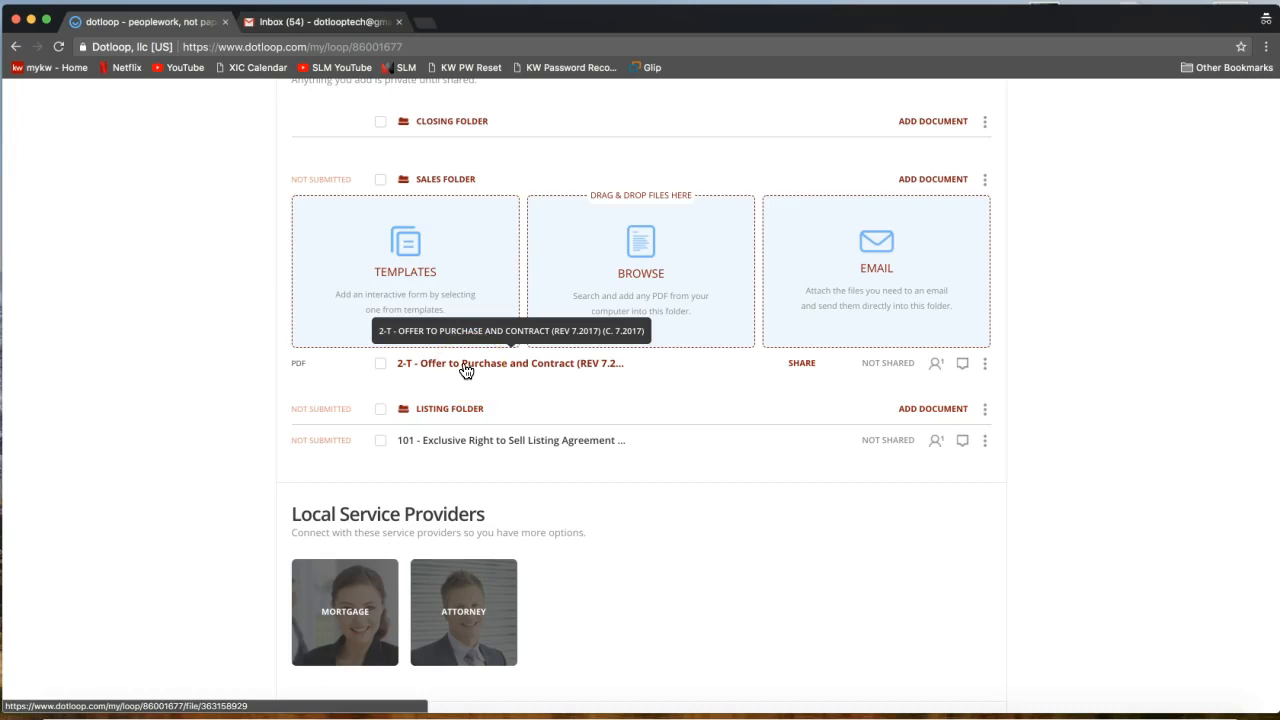
{"action": "left_click", "coordinate": [466, 370]}
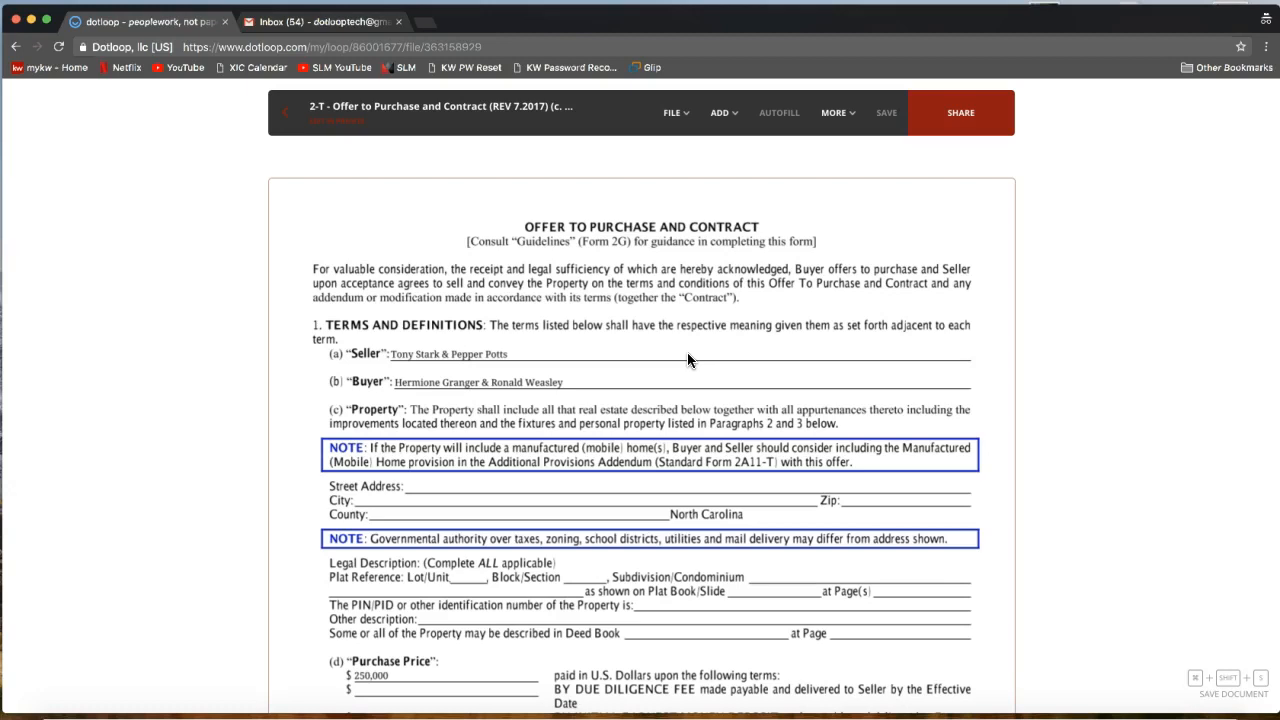
{"action": "scroll", "coordinate": [688, 360], "scroll_direction": "down", "scroll_amount": 1}
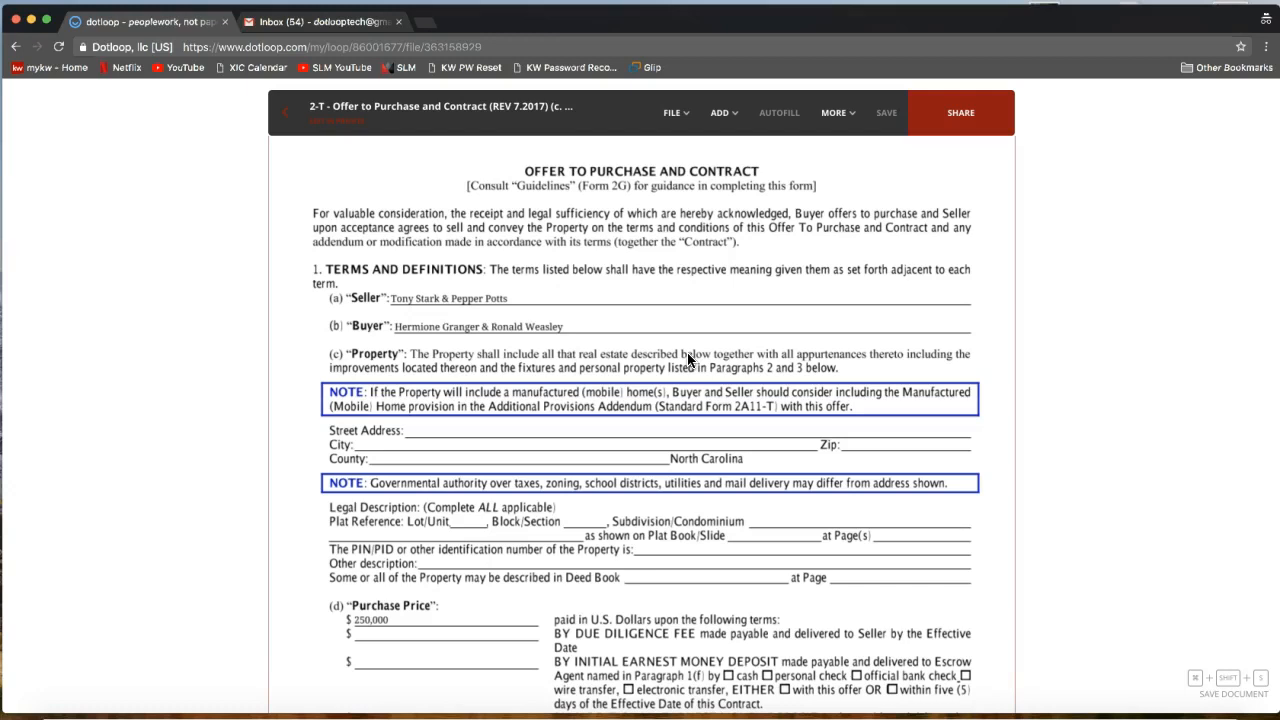
{"action": "left_click", "coordinate": [710, 536]}
{"action": "left_click", "coordinate": [640, 667]}
{"action": "left_click", "coordinate": [421, 651]}
Add a strikethrough over the second seller's name on the Seller line of the offer.
{"action": "left_click", "coordinate": [722, 114]}
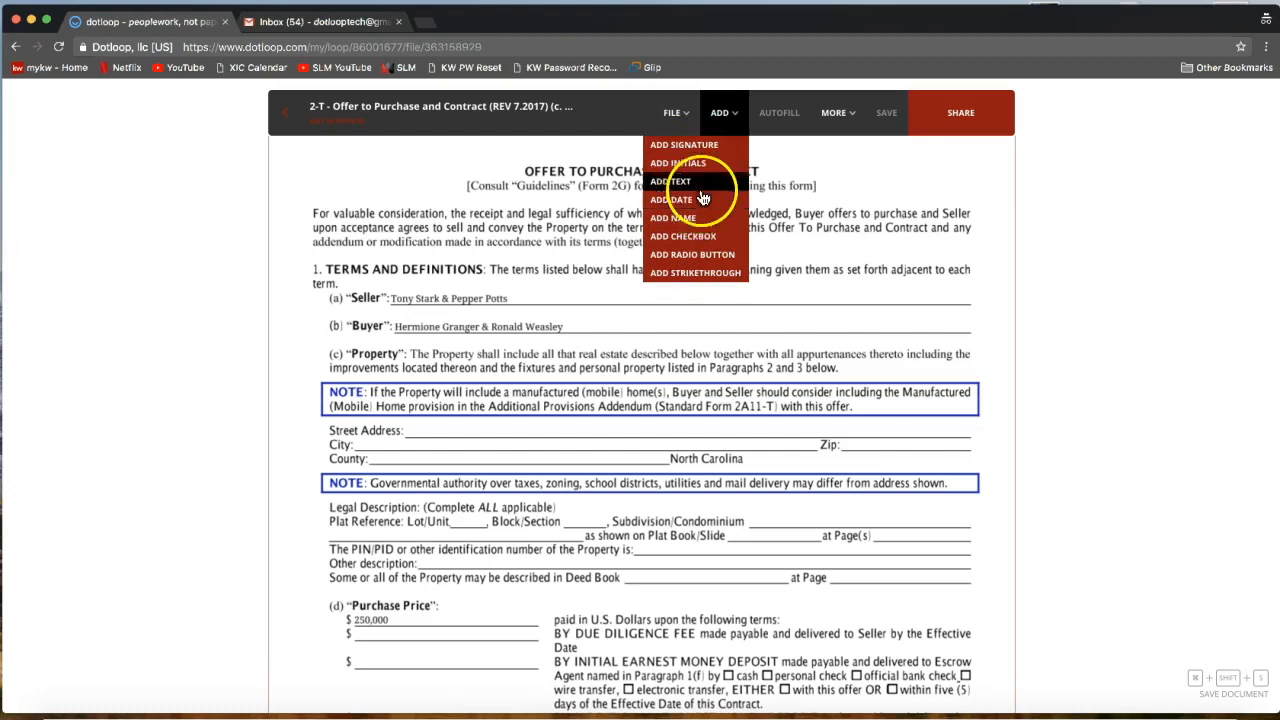
{"action": "left_click", "coordinate": [703, 273]}
{"action": "left_click", "coordinate": [577, 270]}
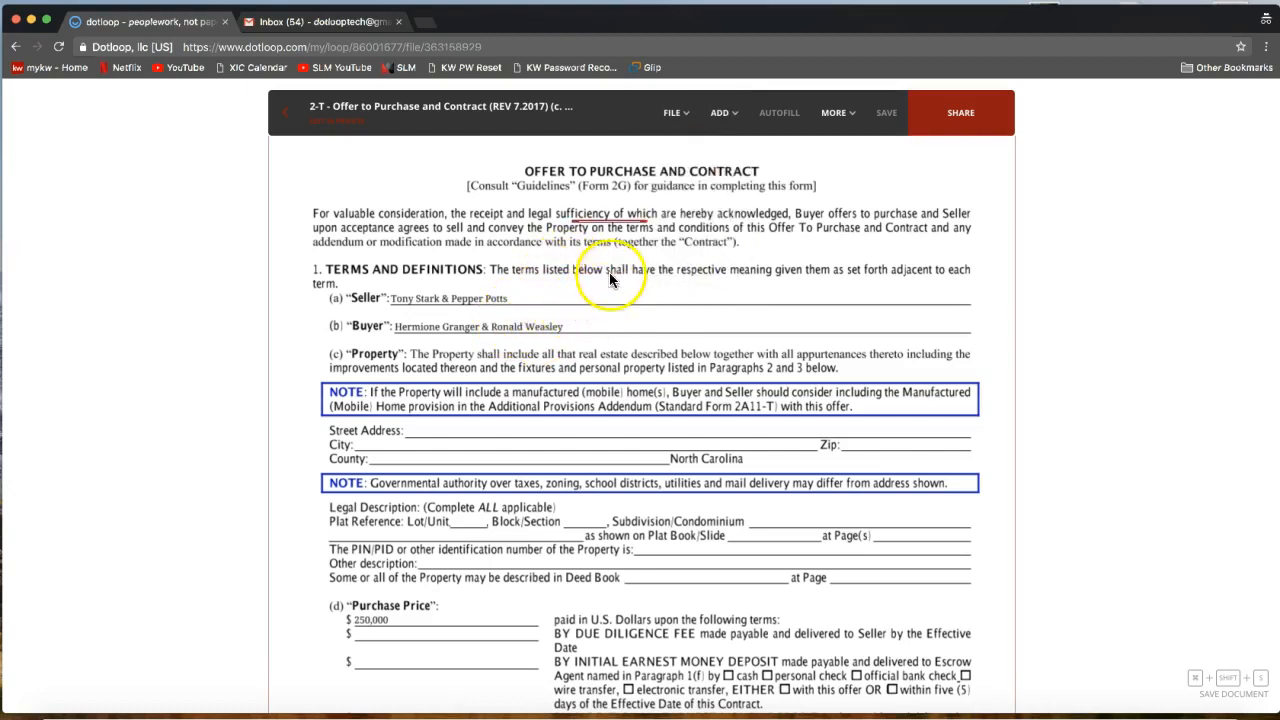
{"action": "left_click", "coordinate": [720, 112]}
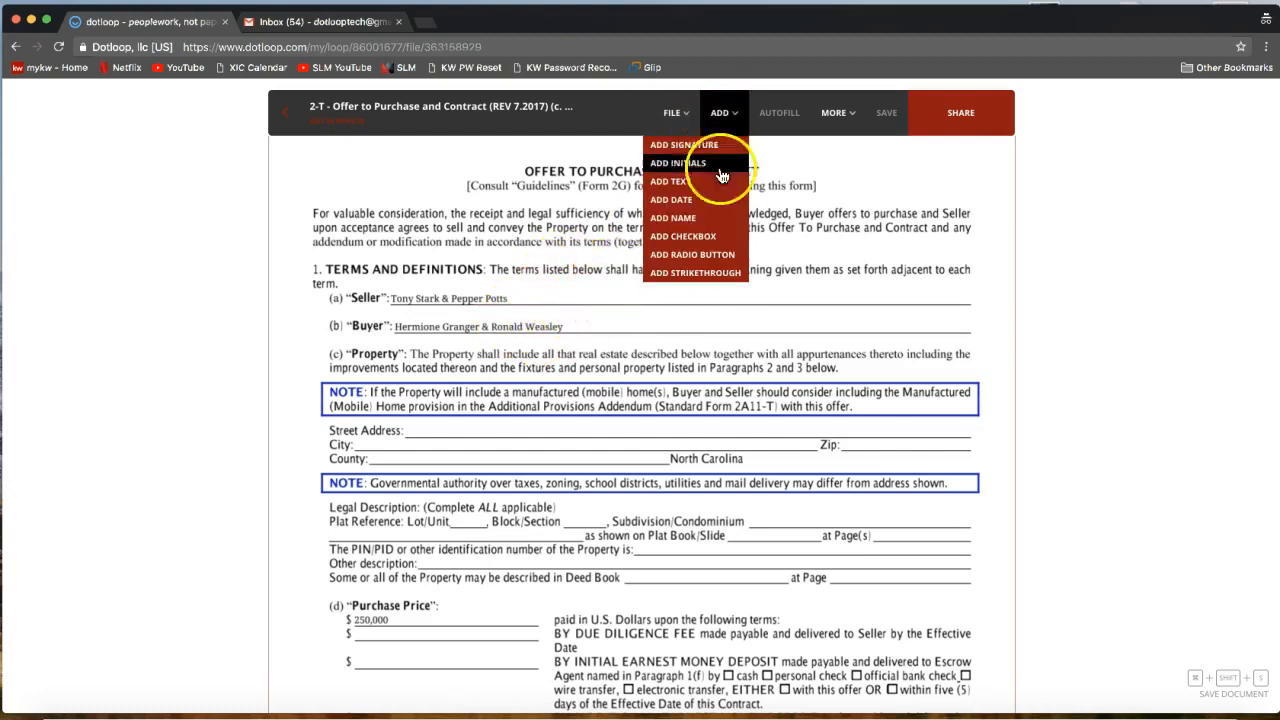
{"action": "left_click", "coordinate": [703, 274]}
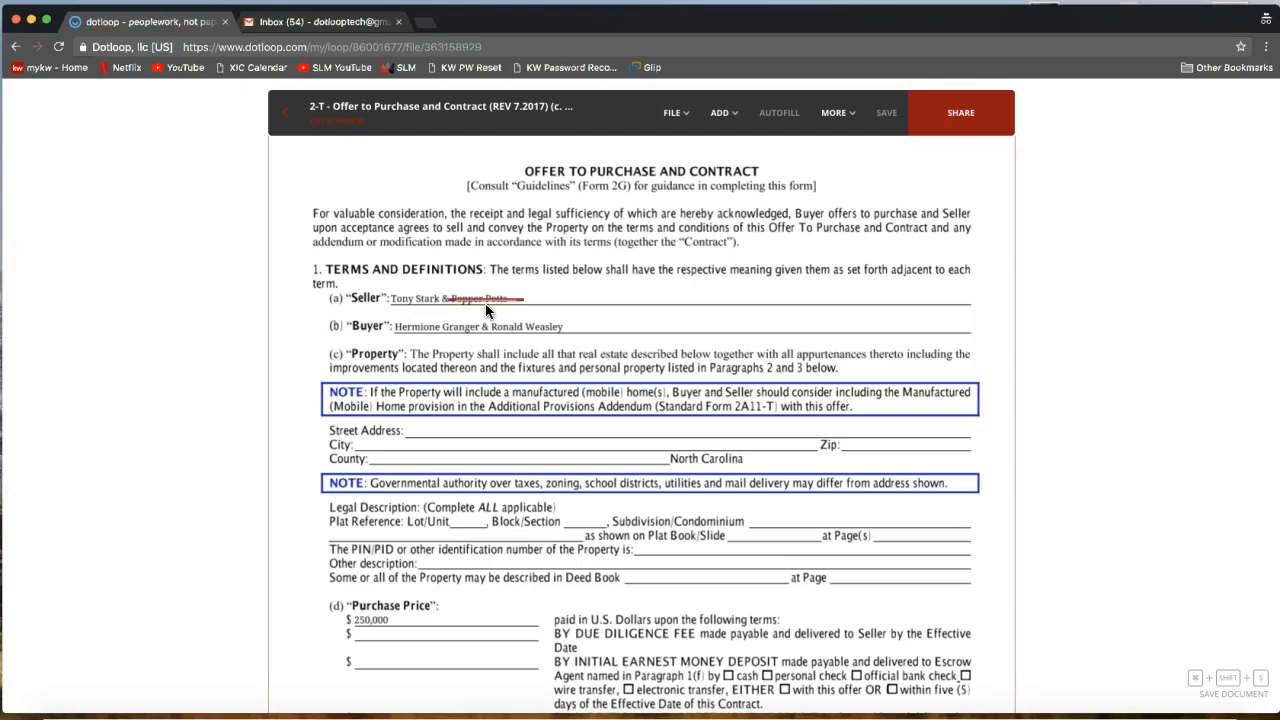
{"action": "left_click", "coordinate": [487, 302]}
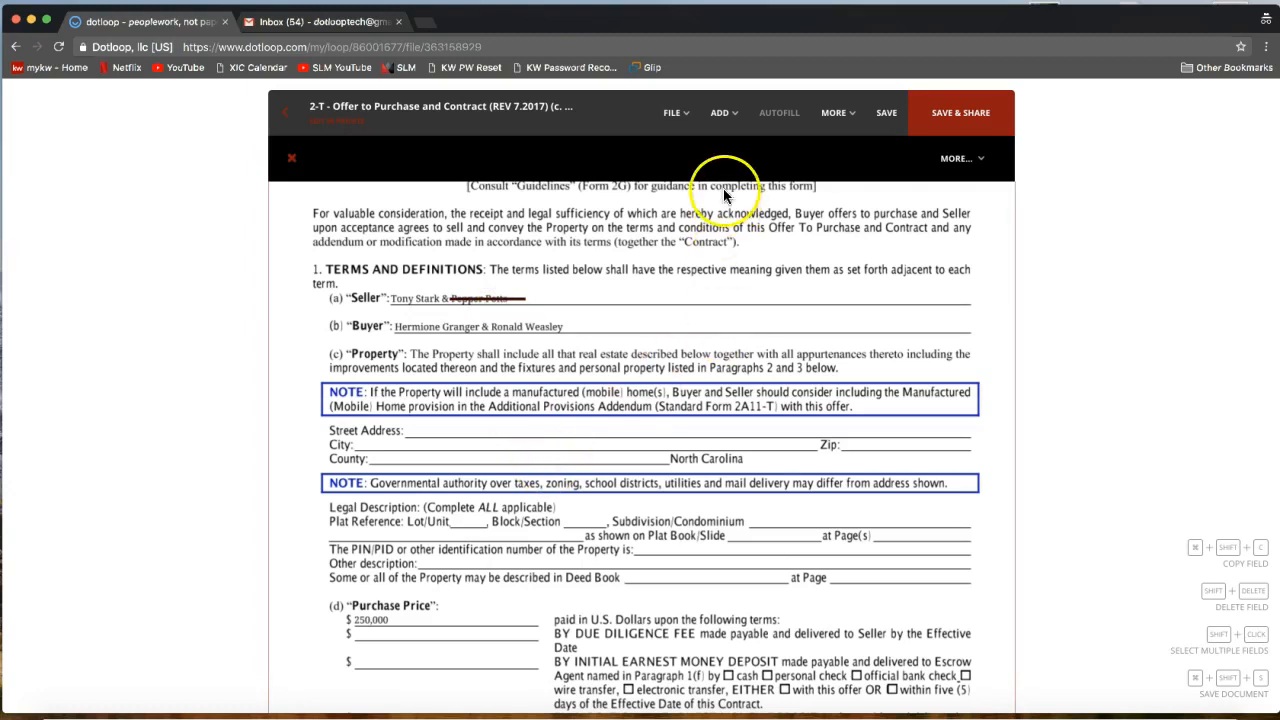
Add a text field beside the struck-out name, enter the second seller's full name with the middle initial M., and widen it to one line.
{"action": "left_click", "coordinate": [724, 114]}
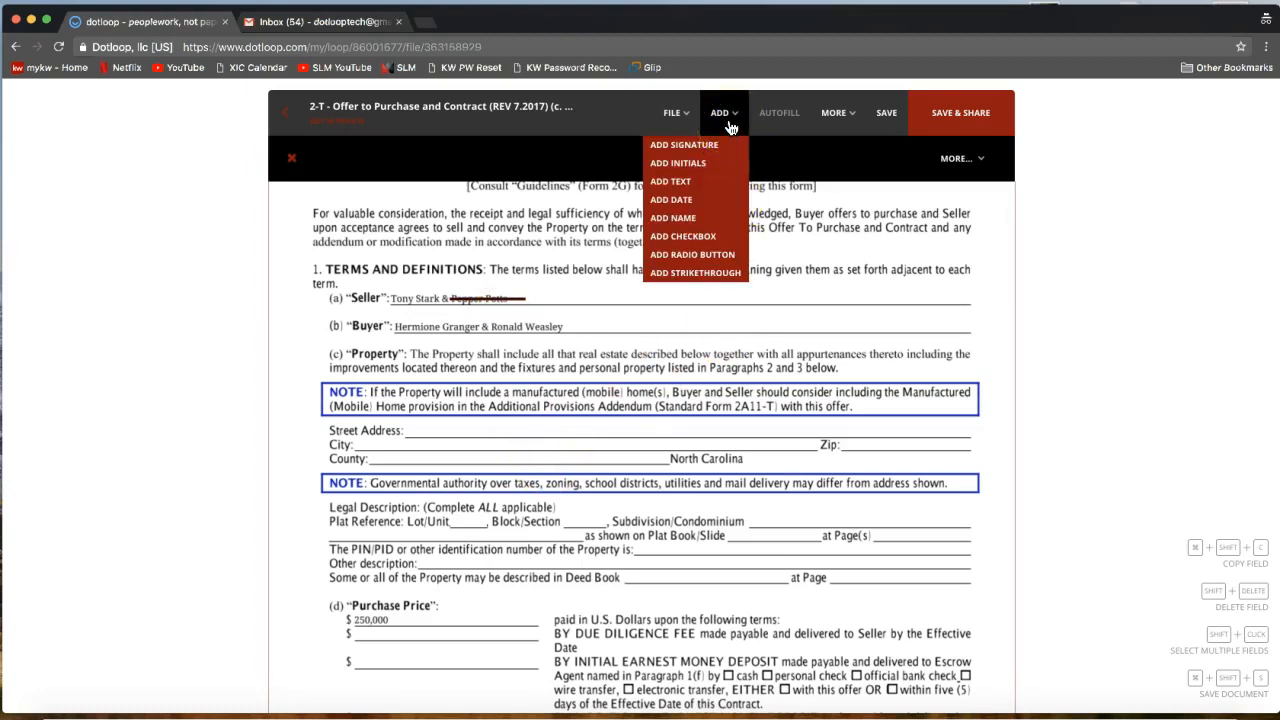
{"action": "left_click", "coordinate": [731, 121]}
{"action": "left_click", "coordinate": [681, 184]}
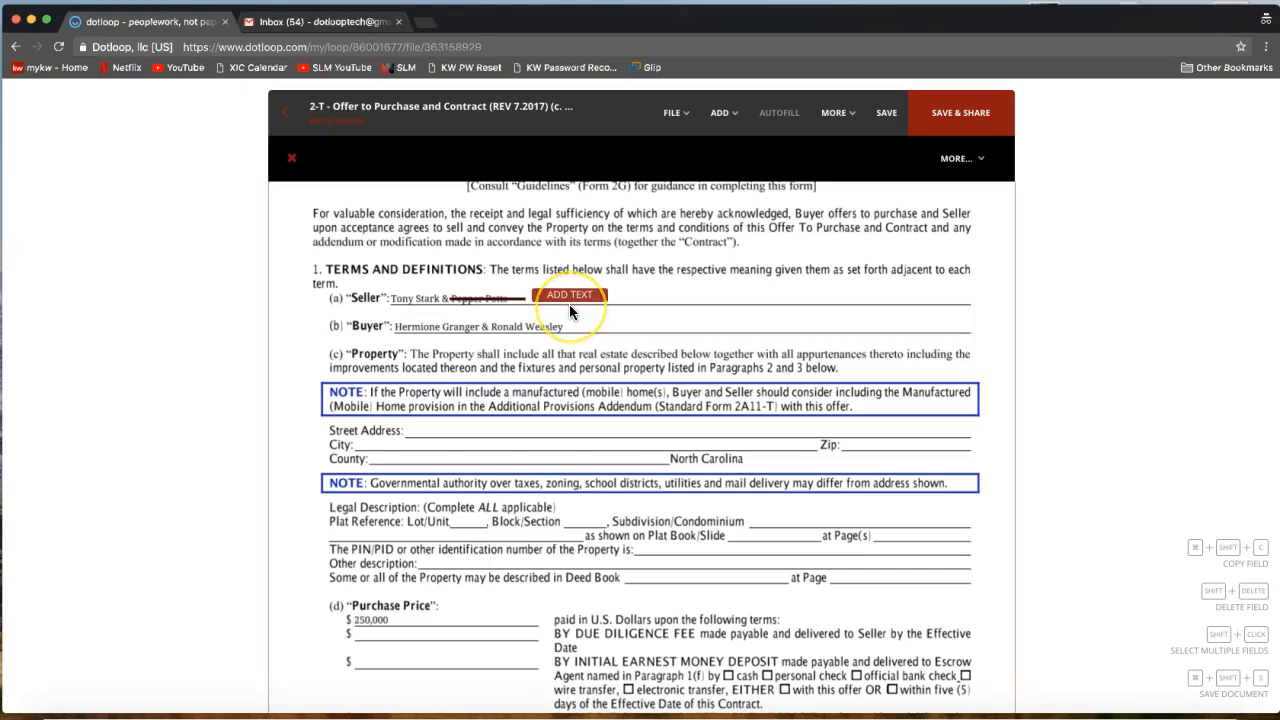
{"action": "left_click", "coordinate": [569, 304]}
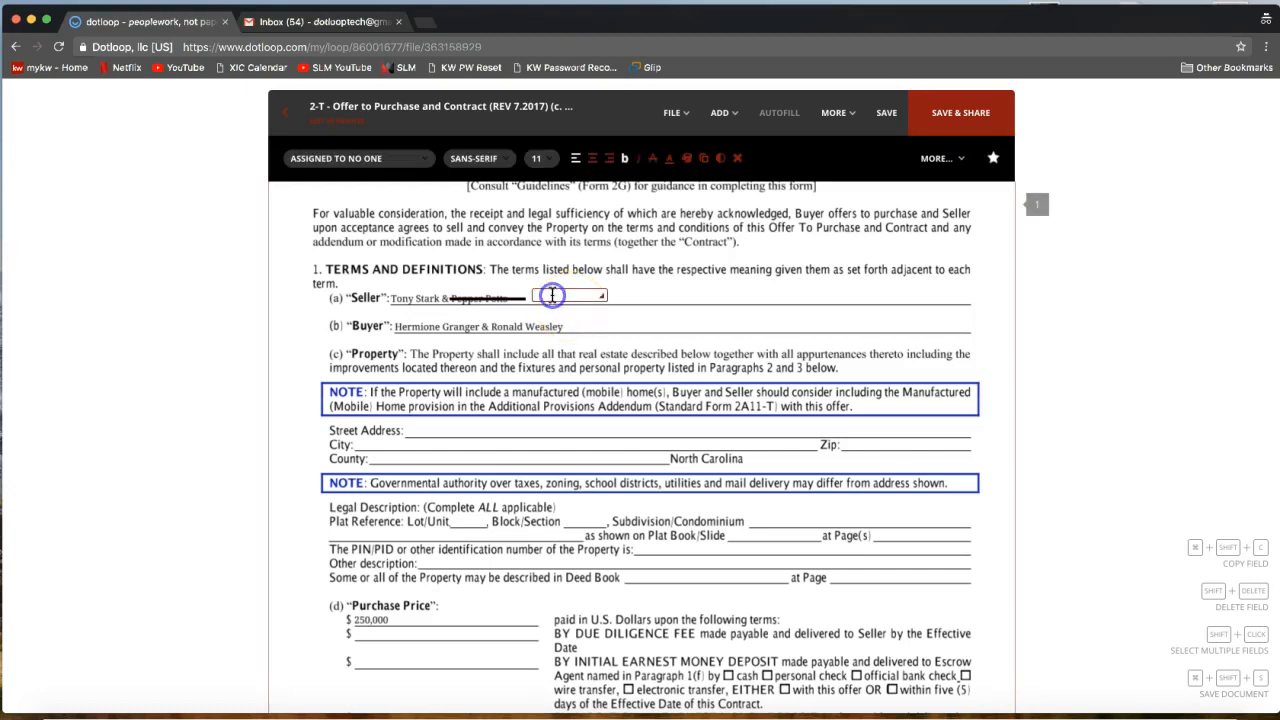
{"action": "type", "text": "Pepper M"}
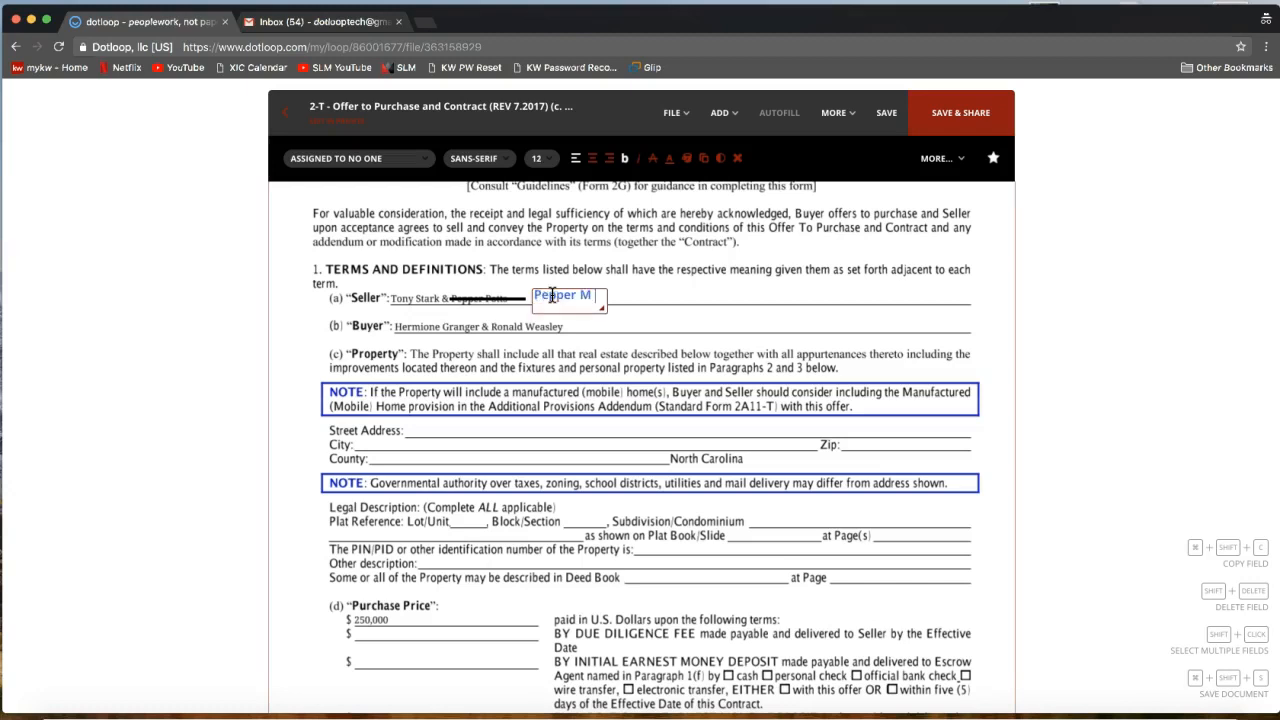
{"action": "type", "text": ". O"}
{"action": "type", "text": "otts"}
{"action": "left_click", "coordinate": [562, 315]}
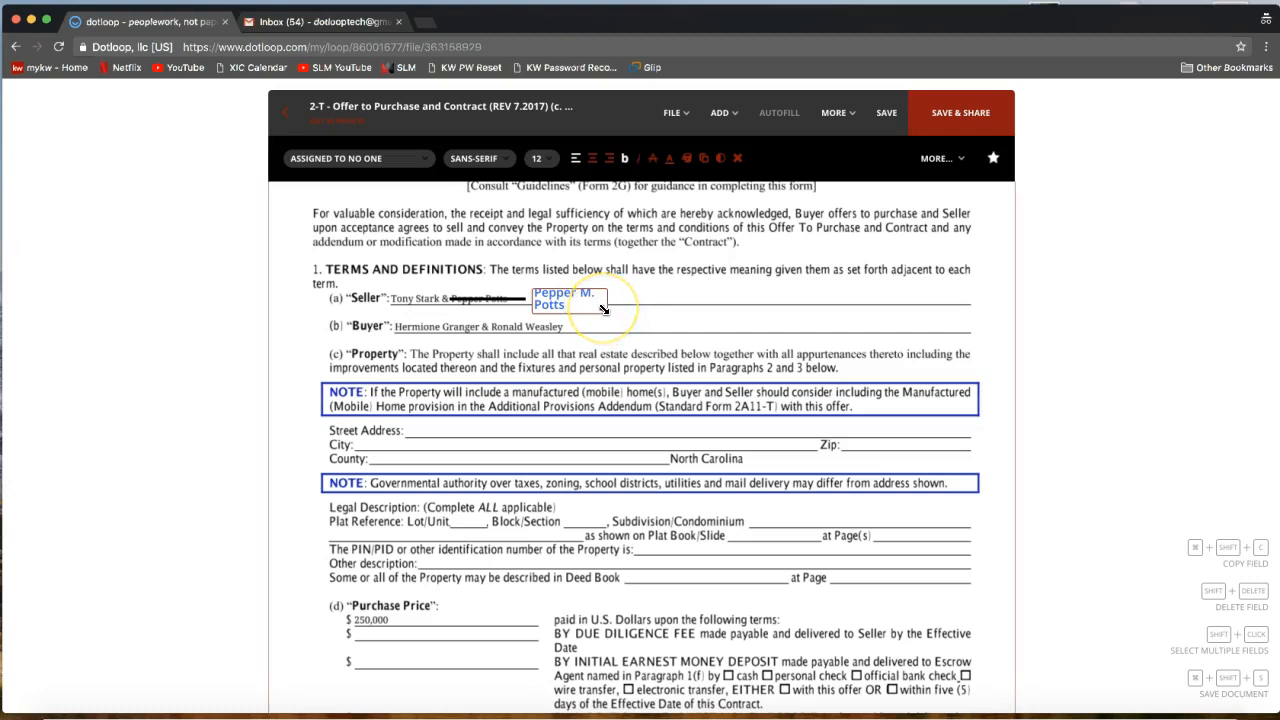
{"action": "left_click_drag", "start_coordinate": [603, 309], "coordinate": [651, 297]}
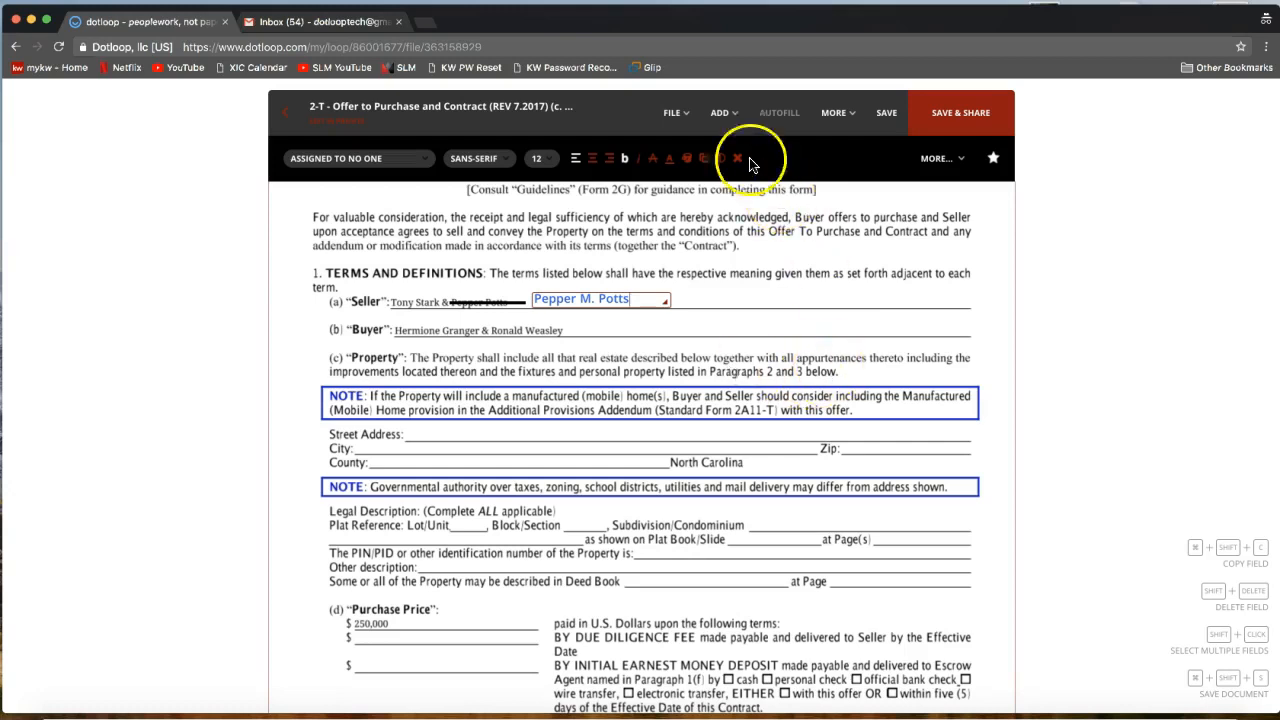
Place two initials fields side by side after the corrected seller name.
{"action": "left_click", "coordinate": [719, 127]}
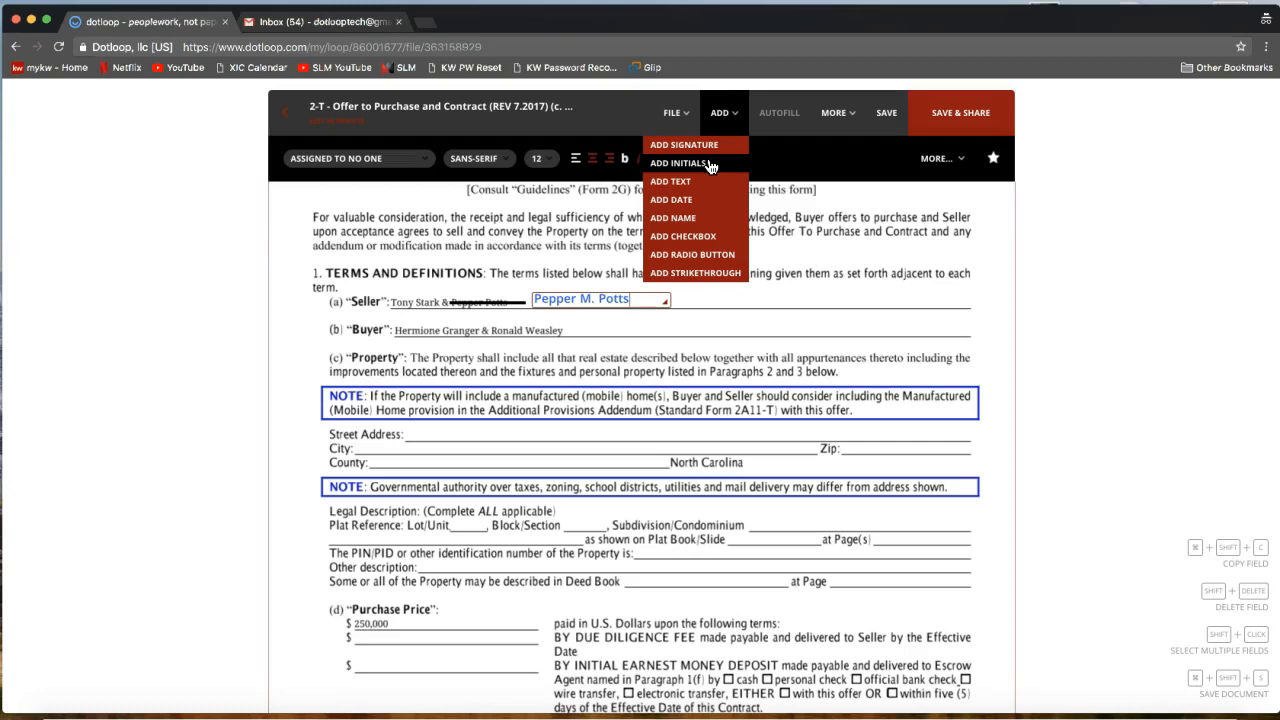
{"action": "left_click", "coordinate": [710, 167]}
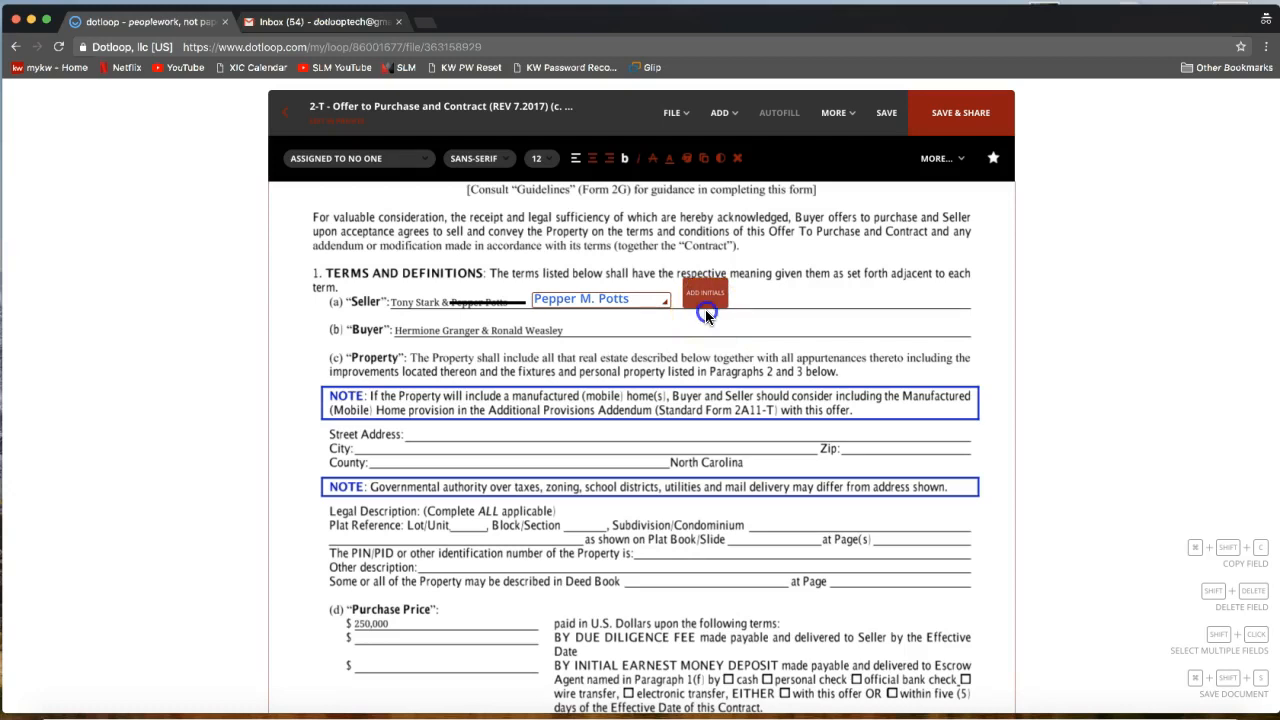
{"action": "left_click", "coordinate": [706, 311]}
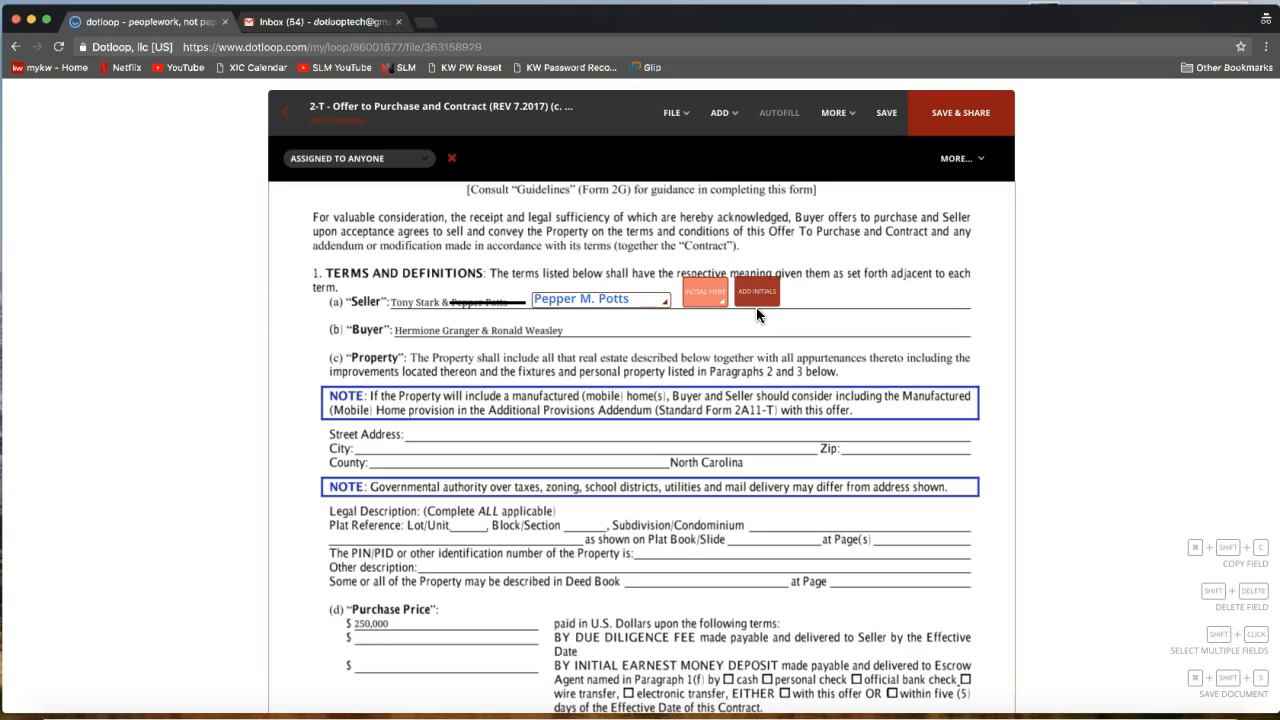
{"action": "left_click", "coordinate": [812, 318]}
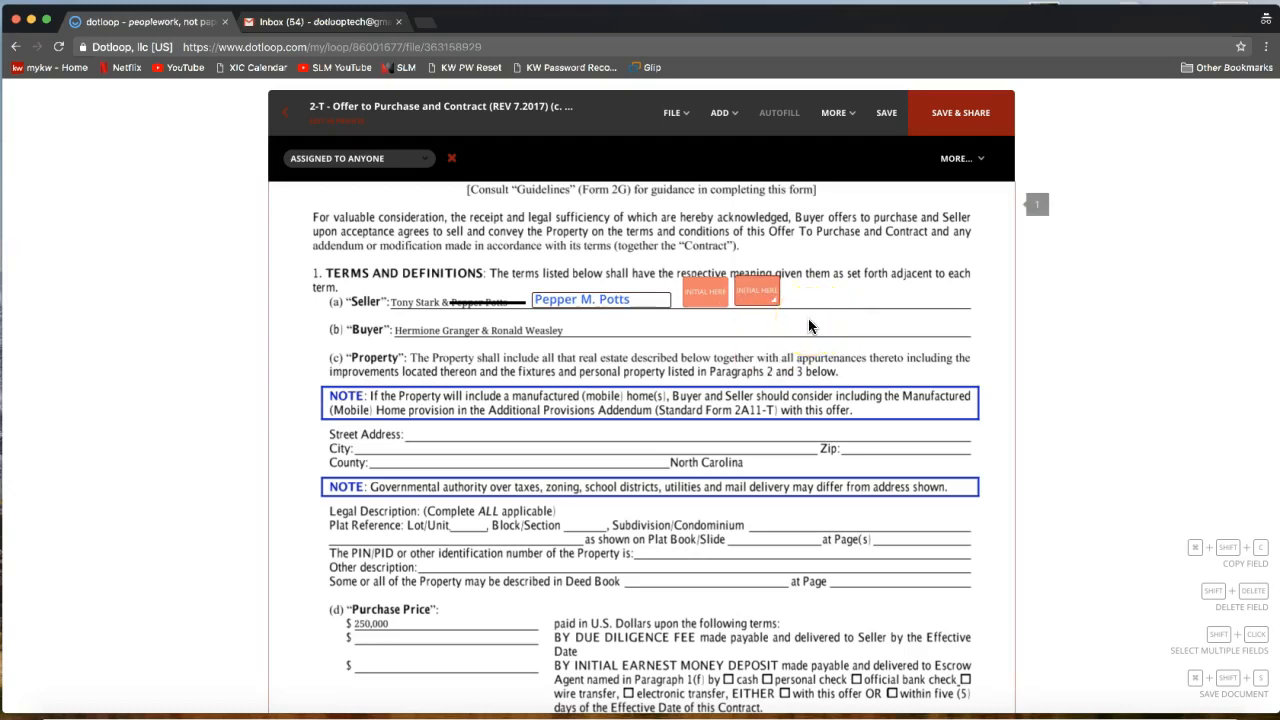
Assign the initials field nearest the corrected name to the first seller.
{"action": "left_click", "coordinate": [705, 300]}
{"action": "left_click", "coordinate": [725, 291]}
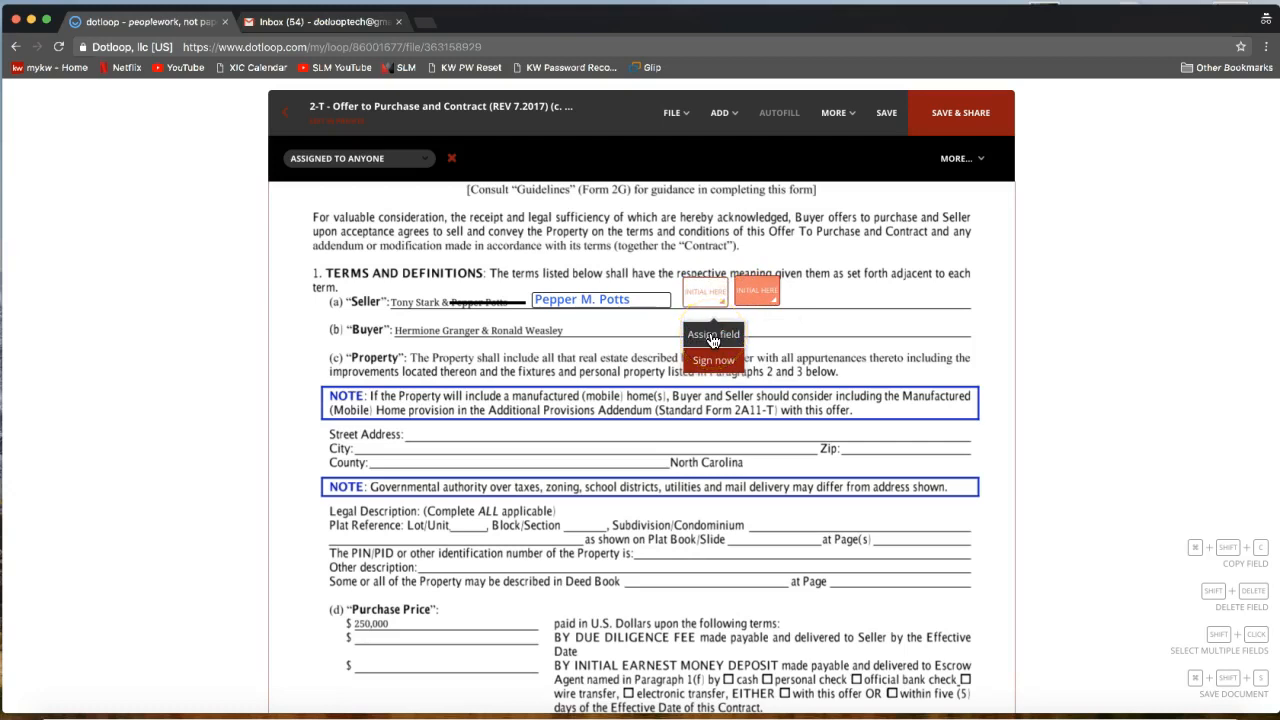
{"action": "left_click", "coordinate": [713, 336]}
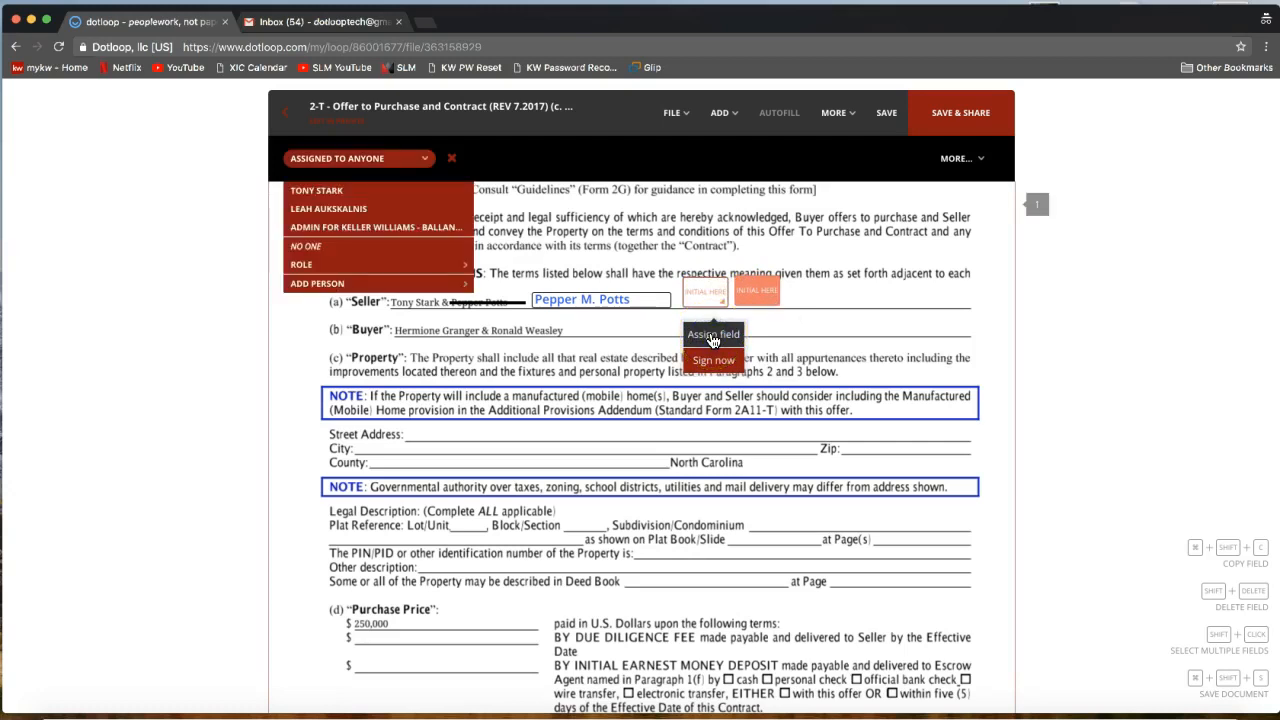
{"action": "left_click", "coordinate": [330, 190]}
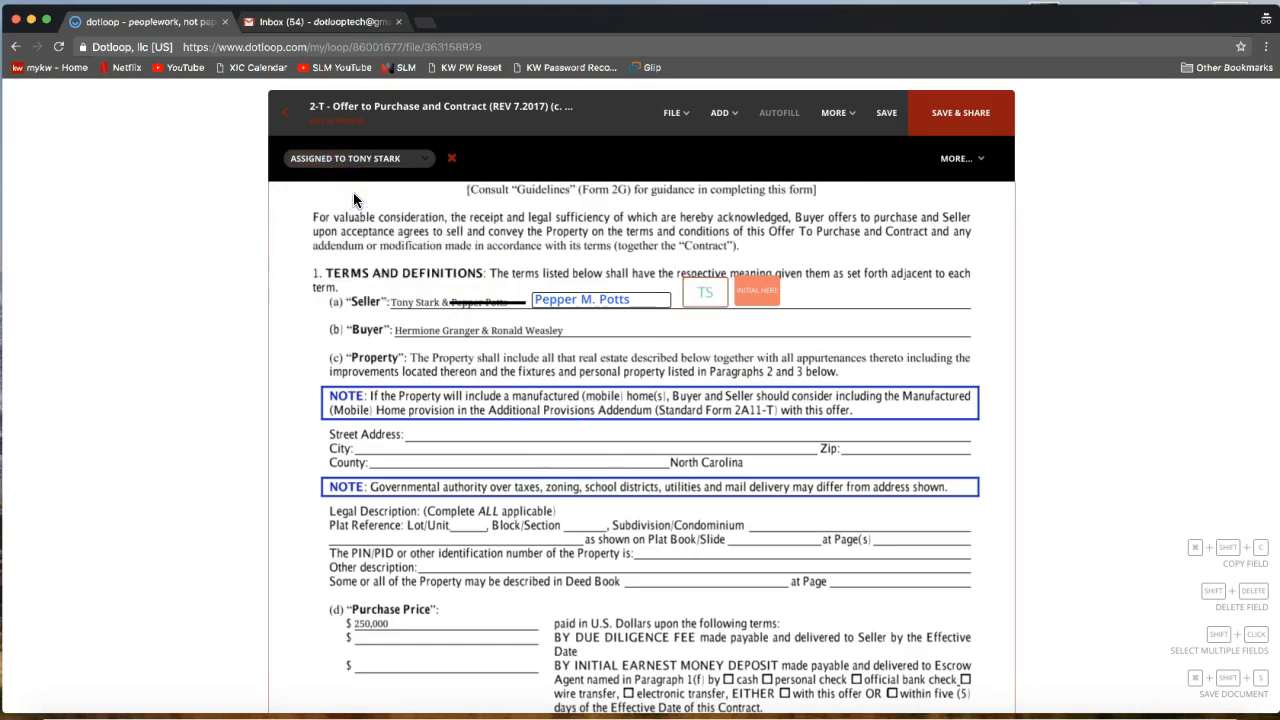
{"action": "left_click", "coordinate": [702, 300]}
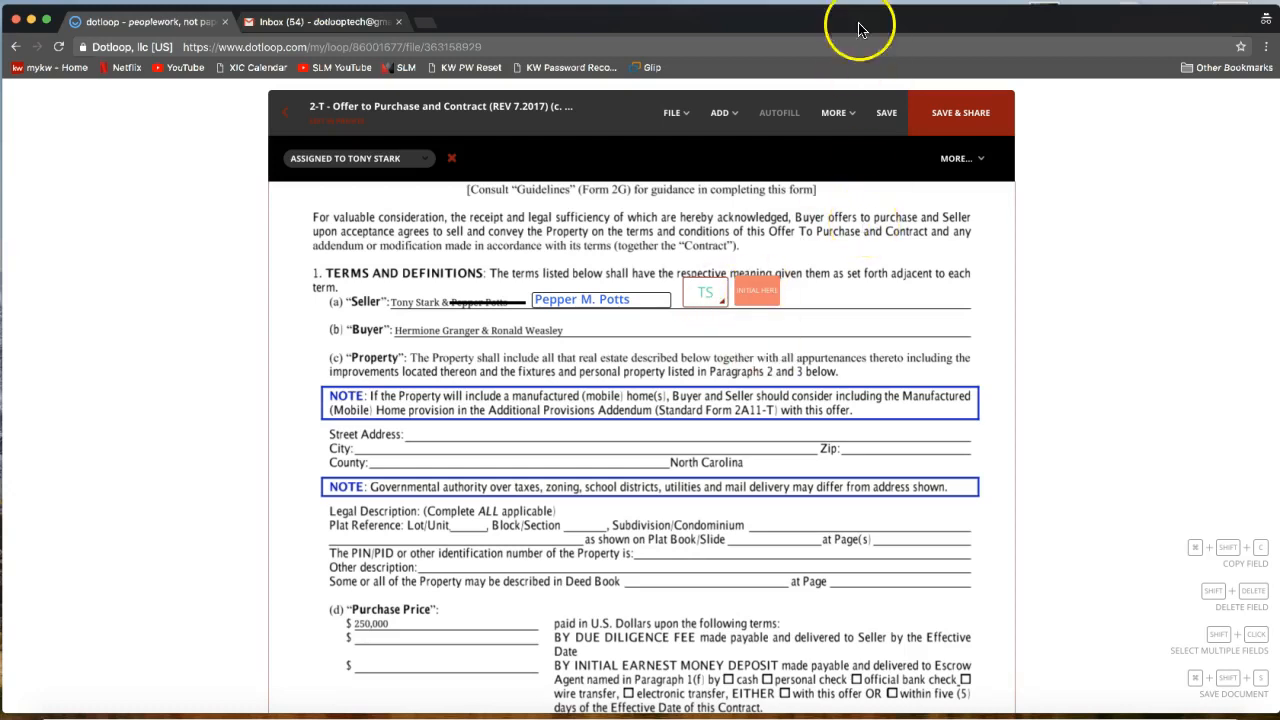
{"action": "left_click", "coordinate": [724, 112]}
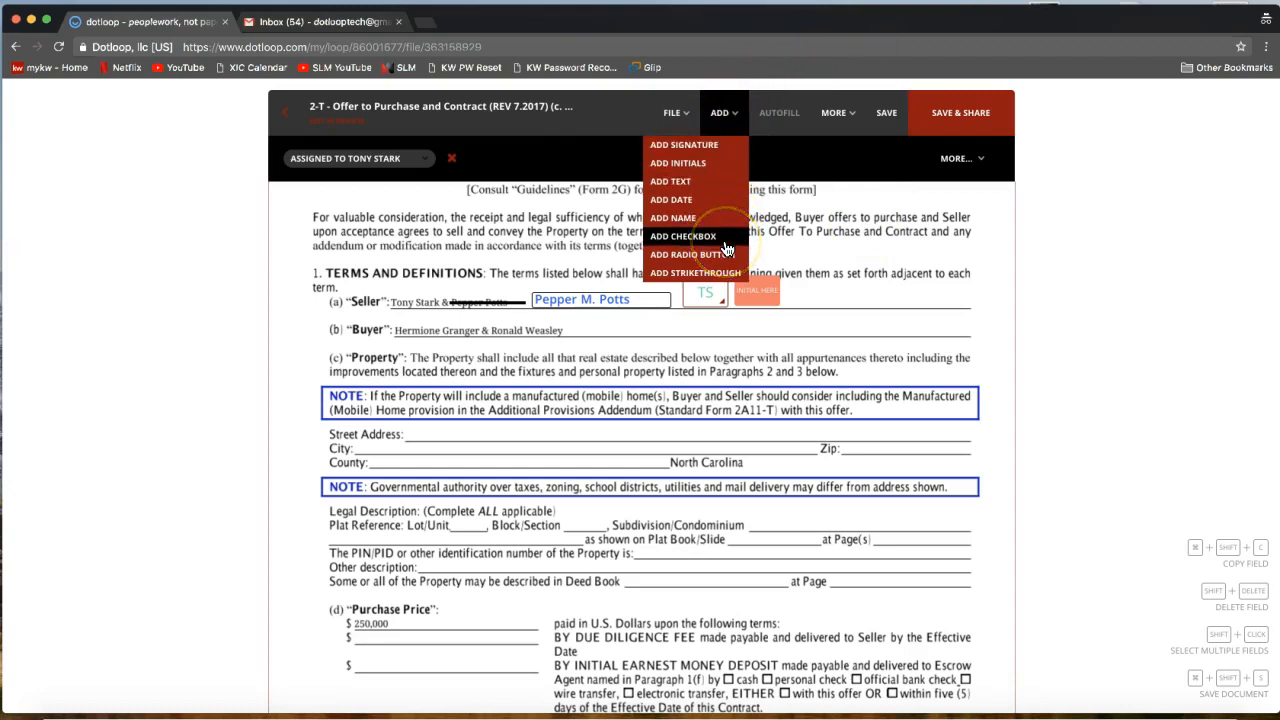
{"action": "left_click", "coordinate": [803, 246]}
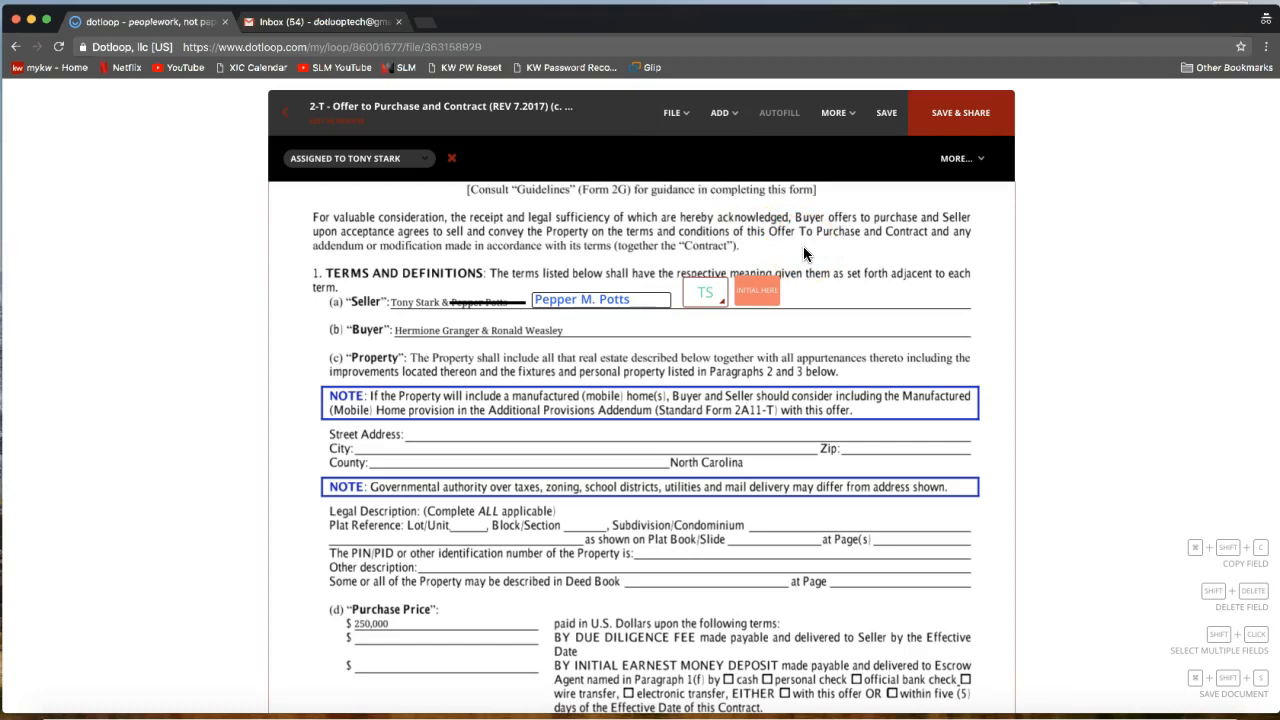
Leave the Offer to Purchase and Contract, saving the changes, and return to the loop.
{"action": "scroll", "coordinate": [859, 423], "scroll_direction": "down", "scroll_amount": 1}
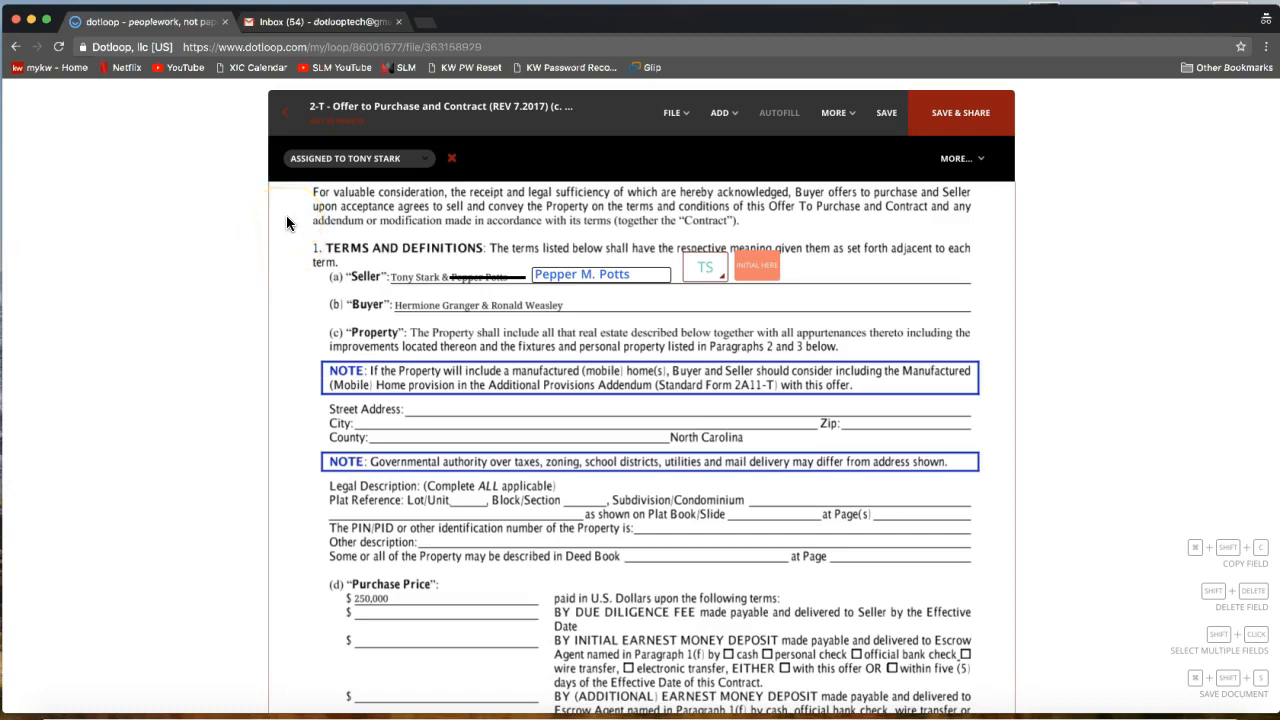
{"action": "left_click", "coordinate": [286, 119]}
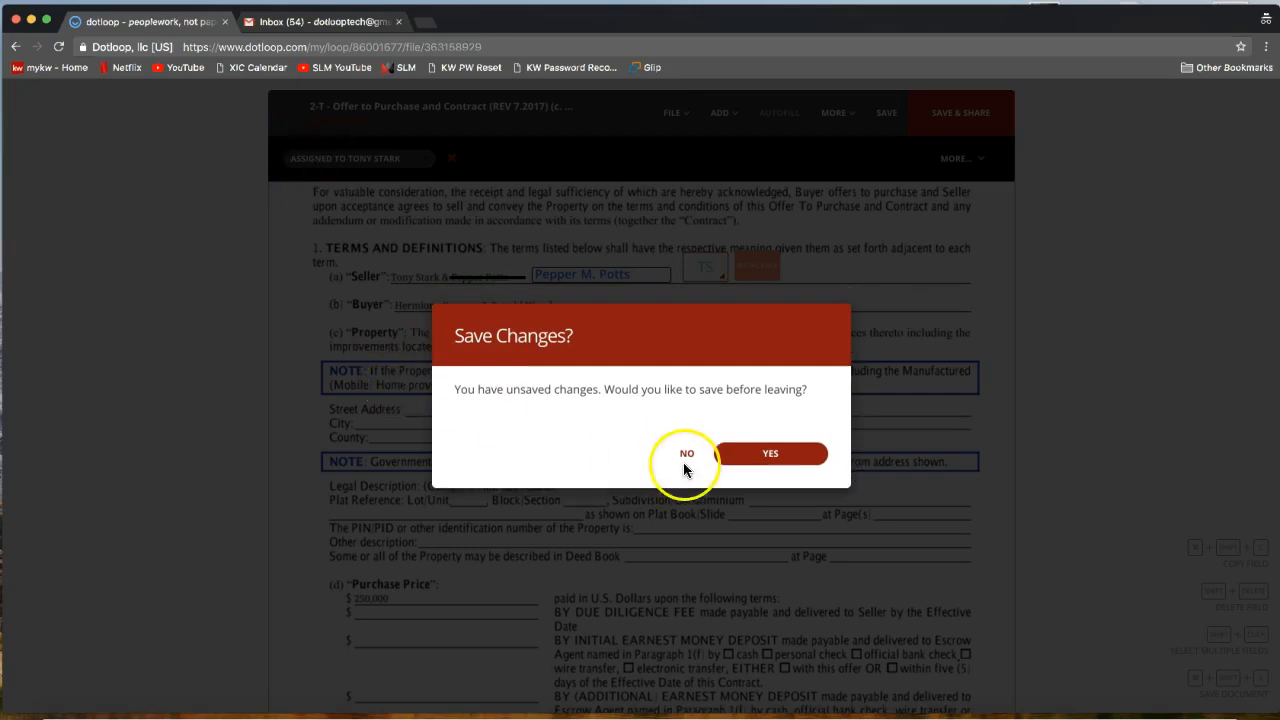
{"action": "left_click", "coordinate": [771, 456]}
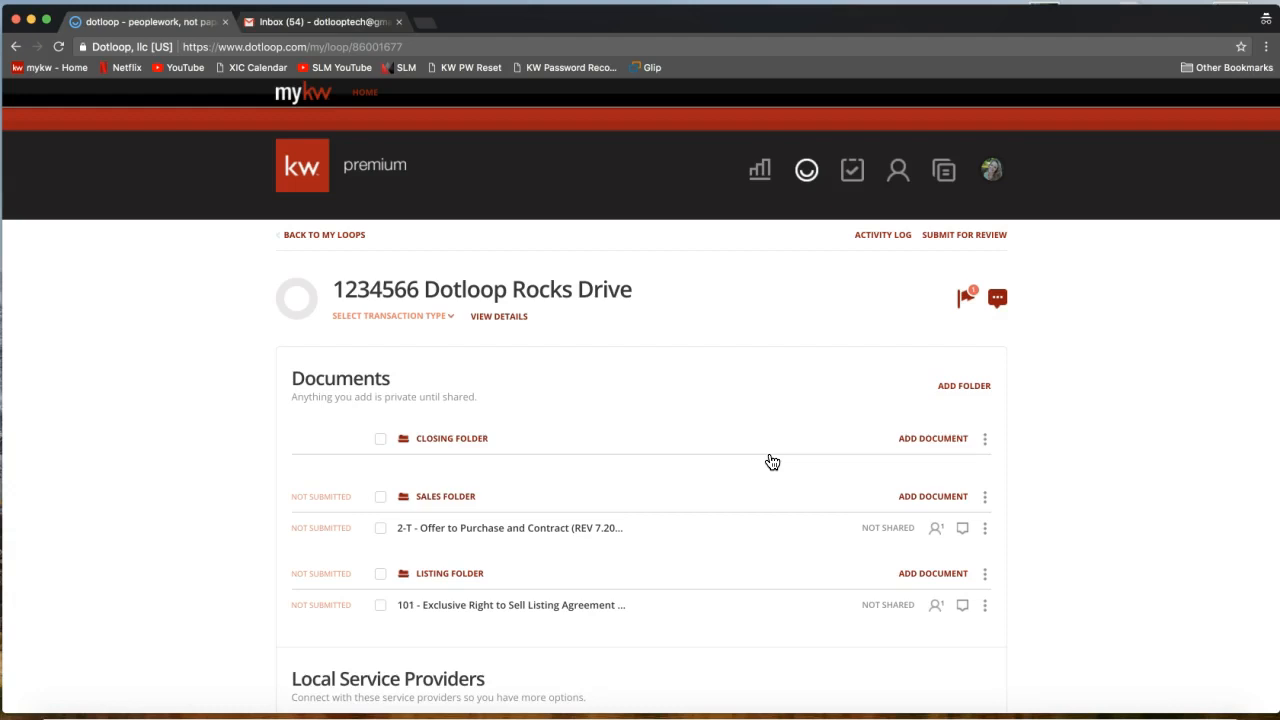
Show the e-mail option for adding documents to the Closing Folder and copy its upload address to the clipboard.
{"action": "left_click", "coordinate": [941, 440]}
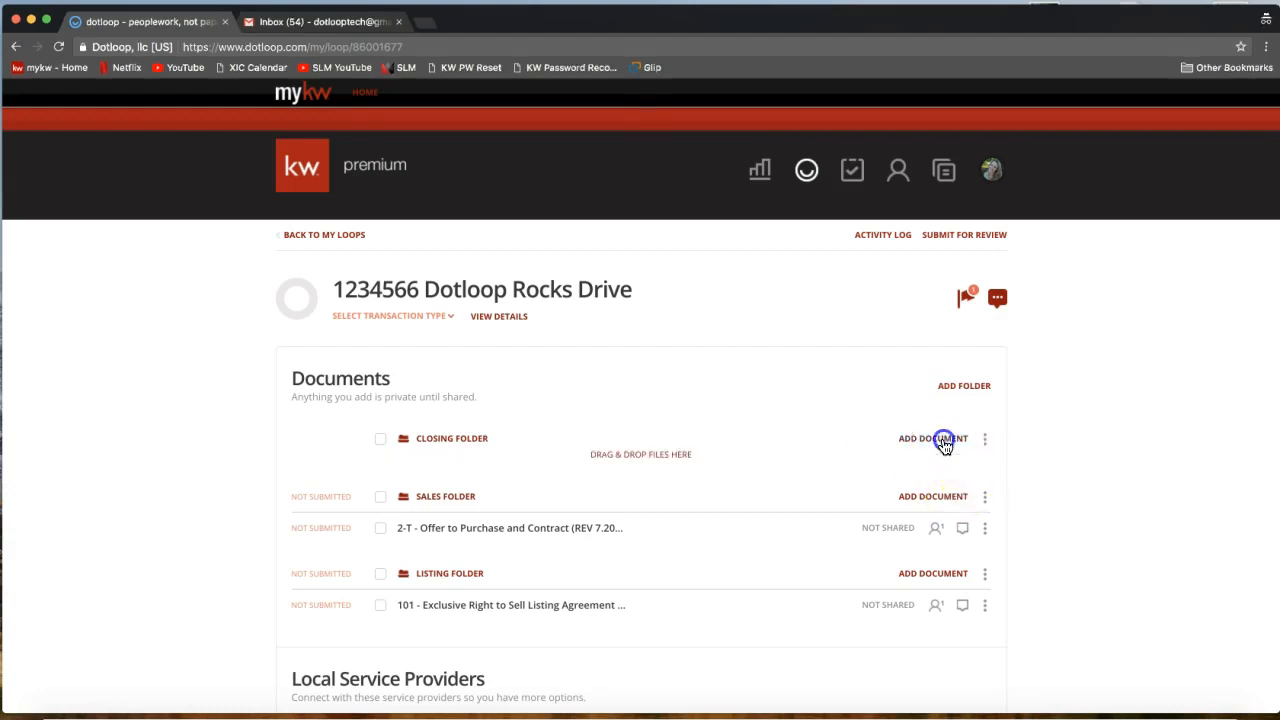
{"action": "left_click", "coordinate": [1067, 420]}
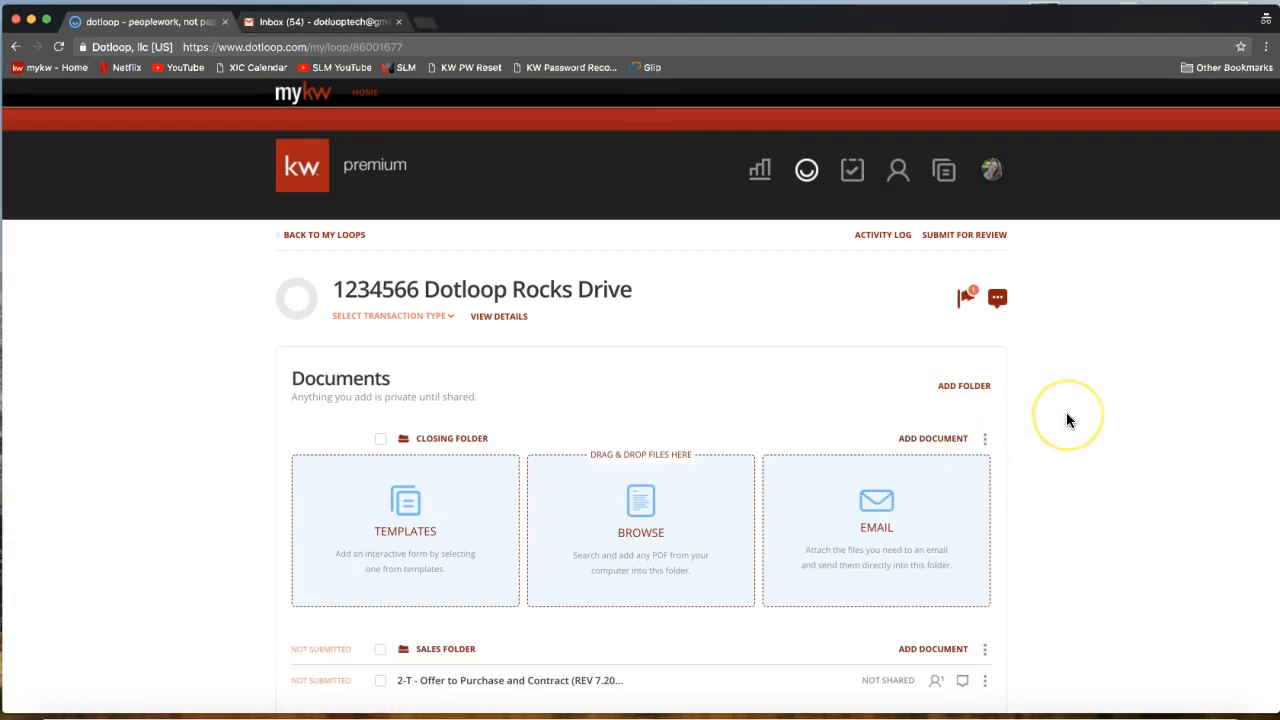
{"action": "scroll", "coordinate": [1047, 404], "scroll_direction": "down", "scroll_amount": 2}
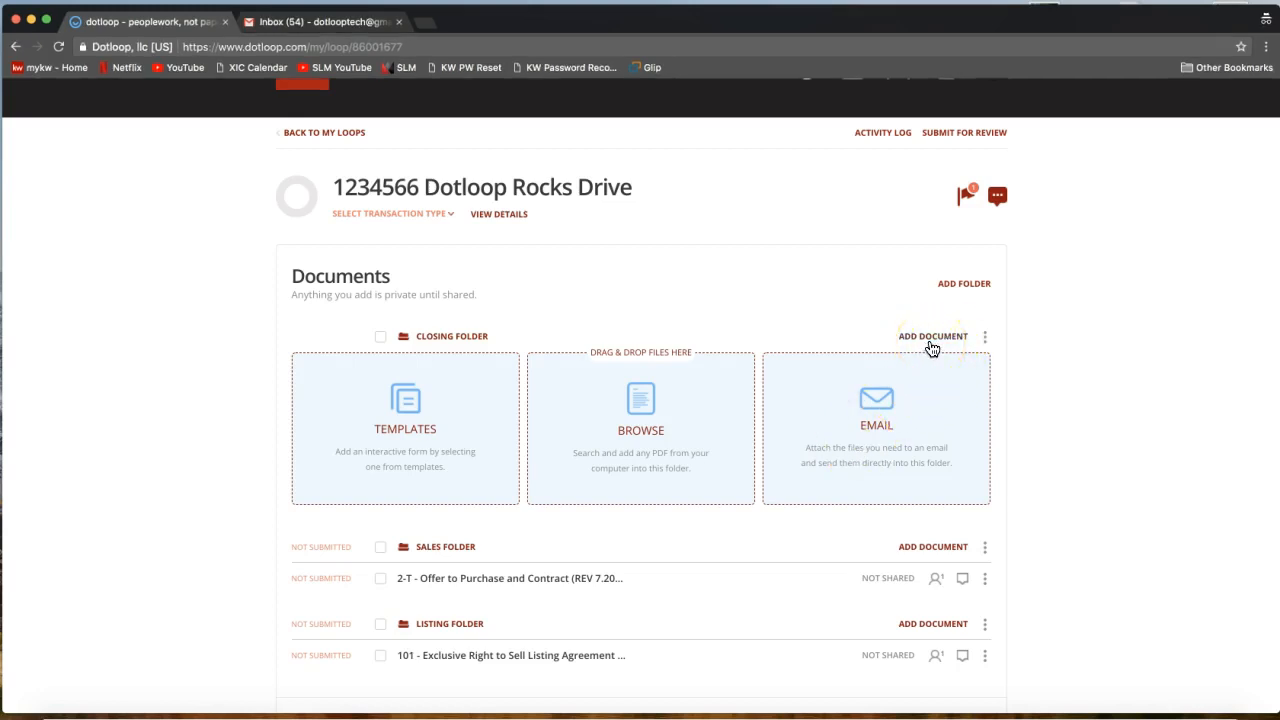
{"action": "left_click", "coordinate": [884, 434]}
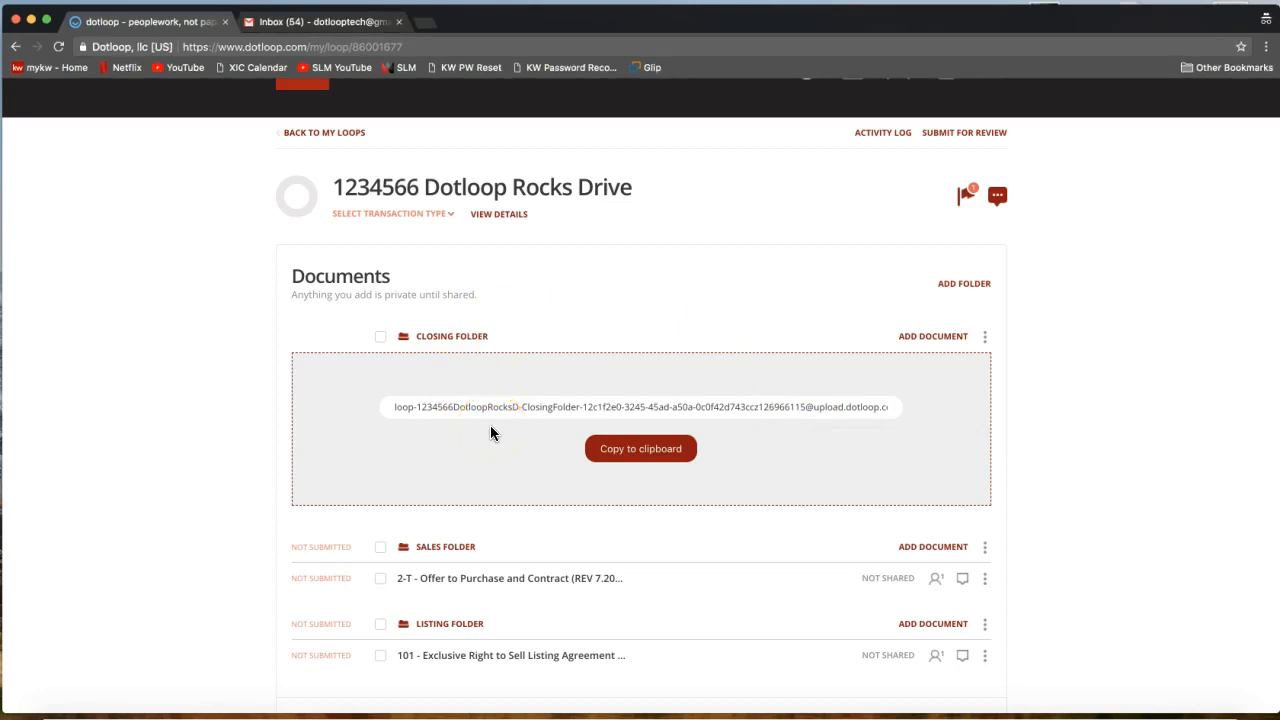
{"action": "left_click", "coordinate": [640, 455]}
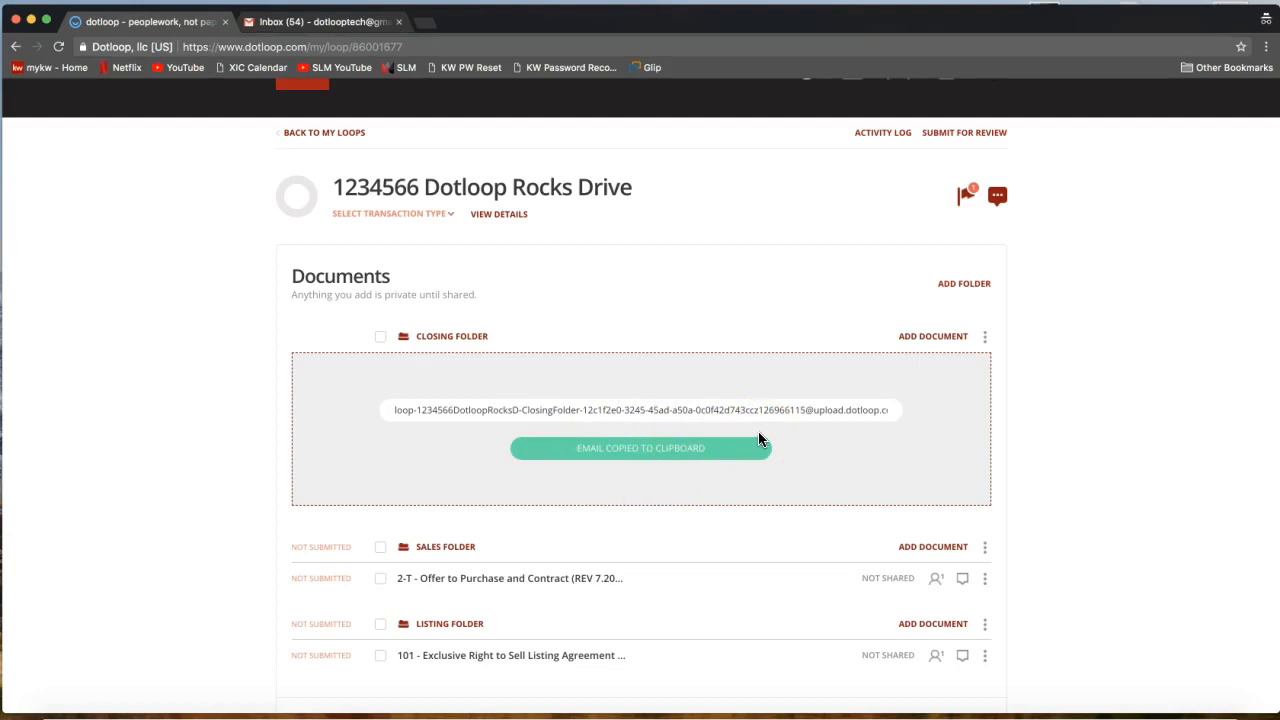
Switch to Gmail, open the OTP conversation, and preview the Offer to Purchase and Contract PDF attached to its latest message.
{"action": "left_click", "coordinate": [333, 24]}
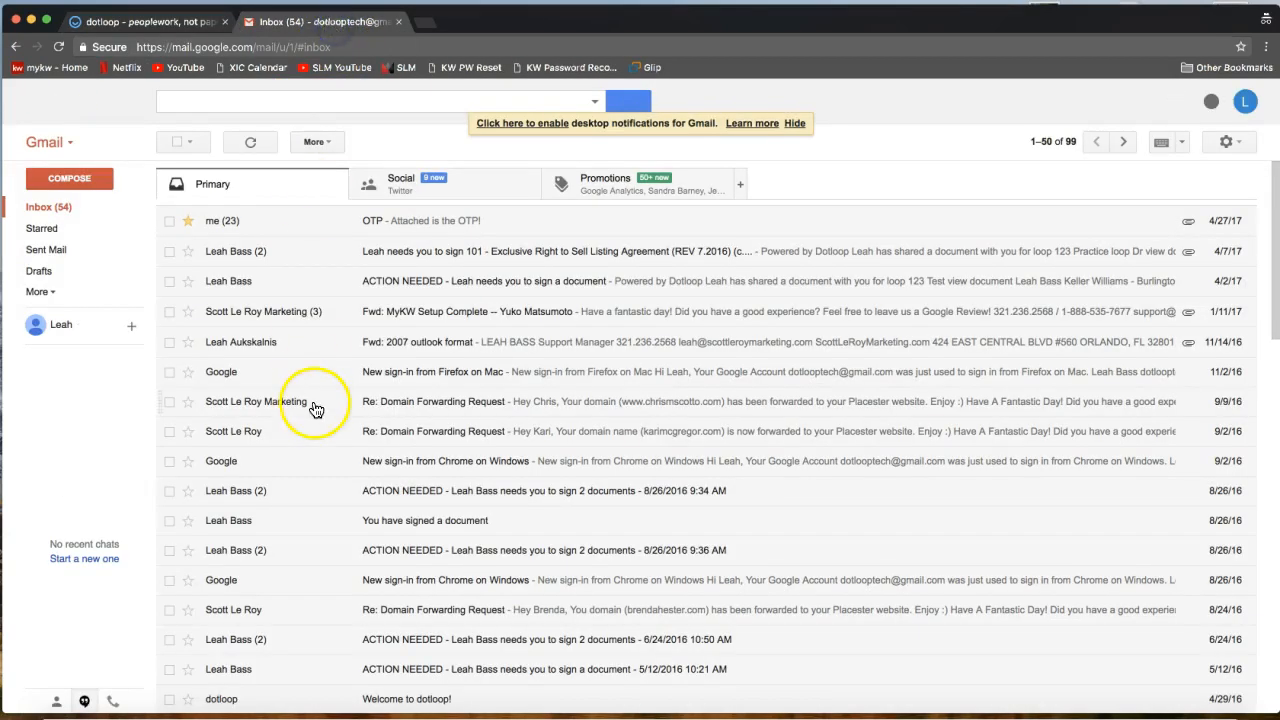
{"action": "left_click", "coordinate": [399, 224]}
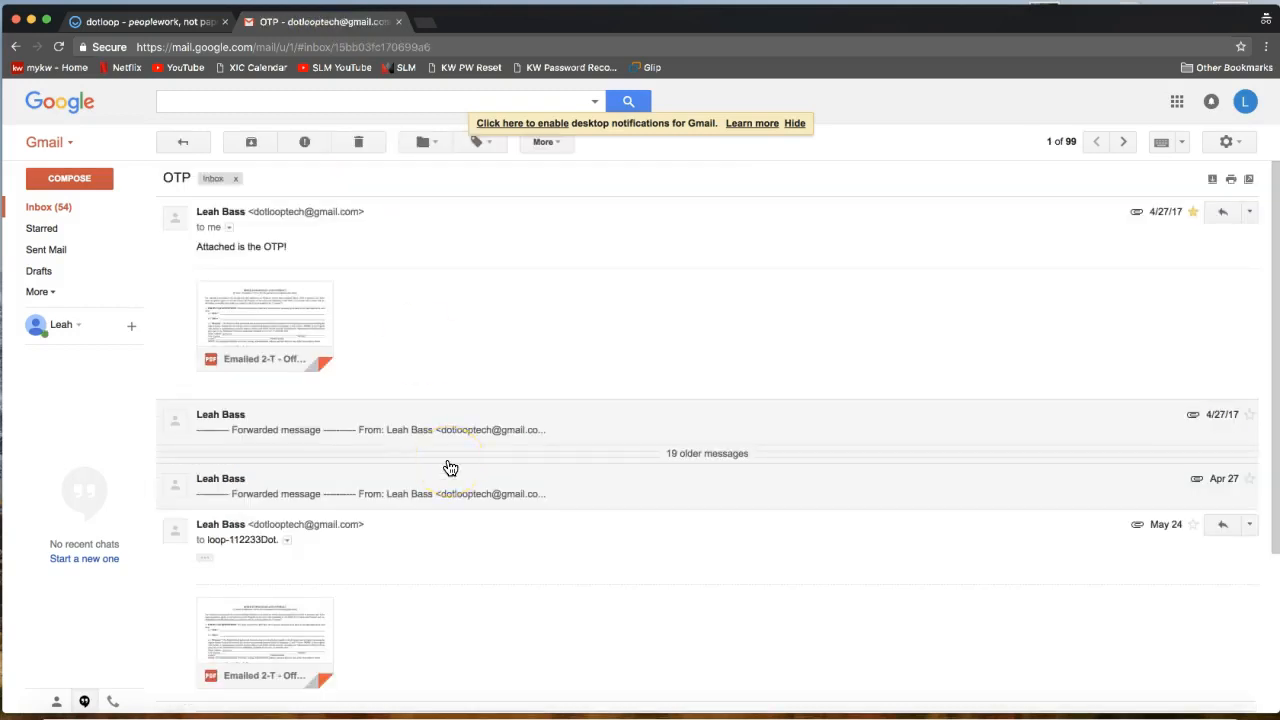
{"action": "scroll", "coordinate": [450, 468], "scroll_direction": "down", "scroll_amount": 3}
{"action": "left_click", "coordinate": [287, 465]}
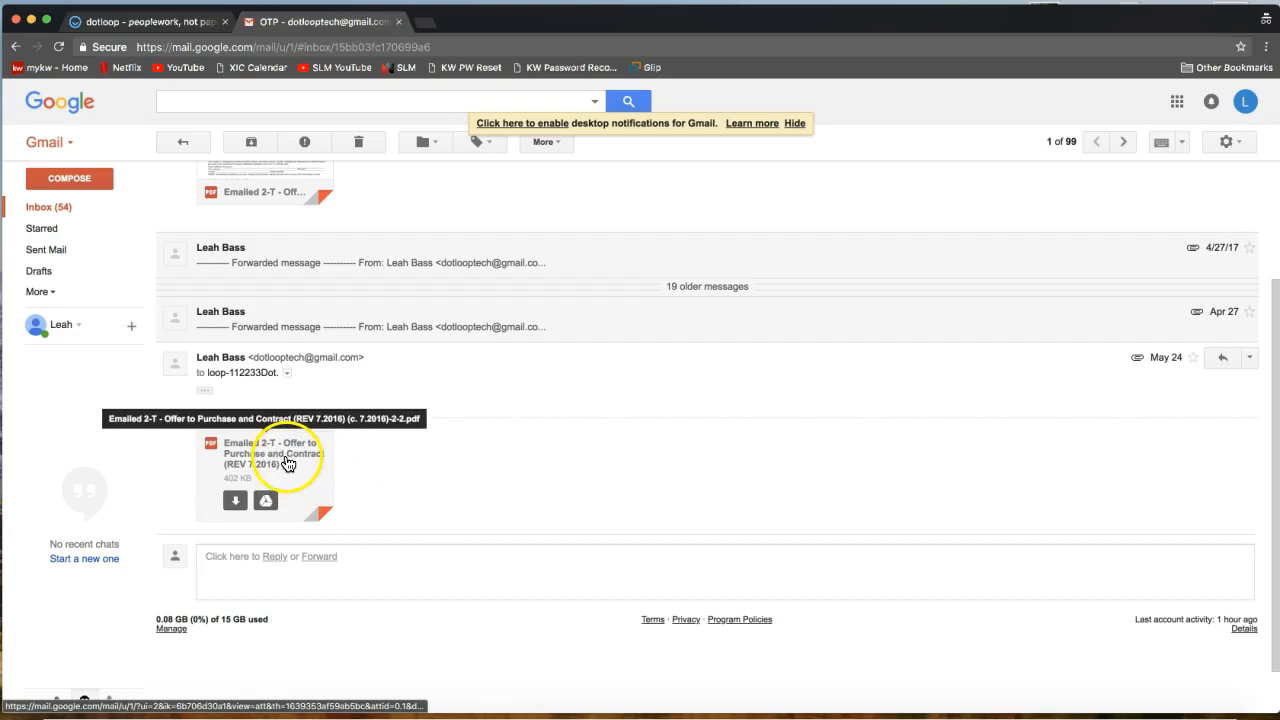
{"action": "left_click", "coordinate": [312, 483]}
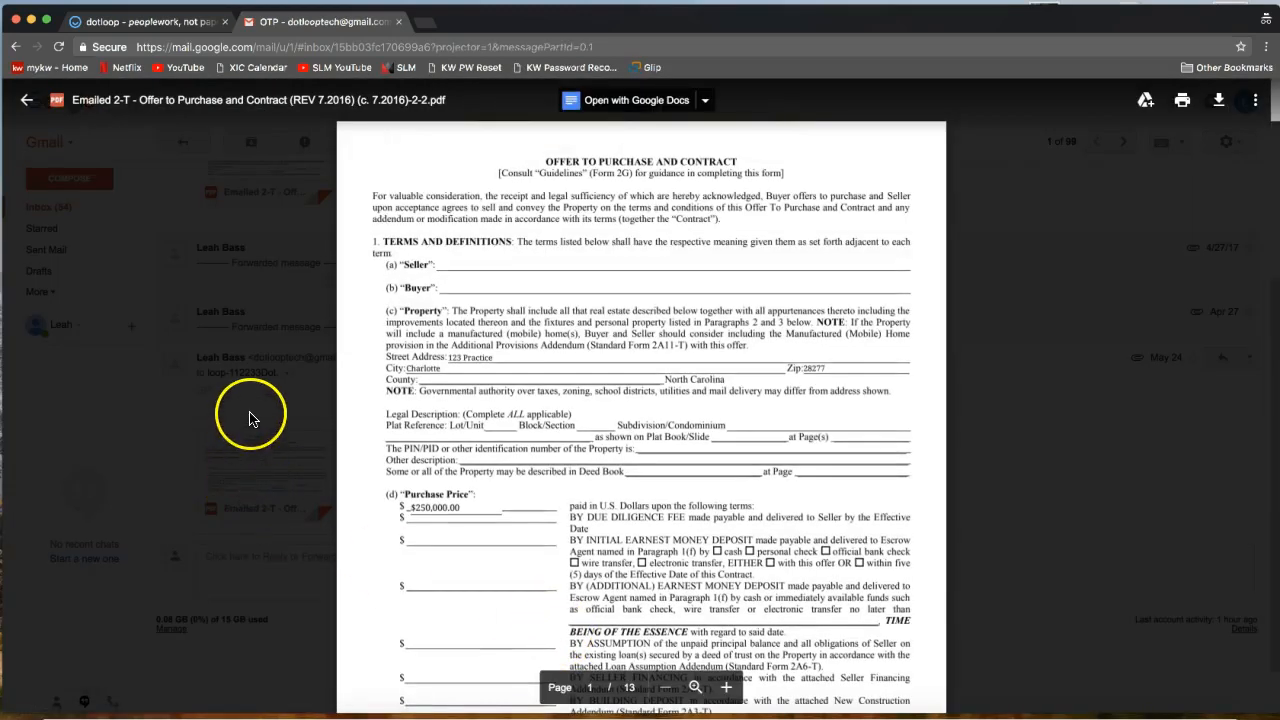
{"action": "left_click", "coordinate": [250, 418]}
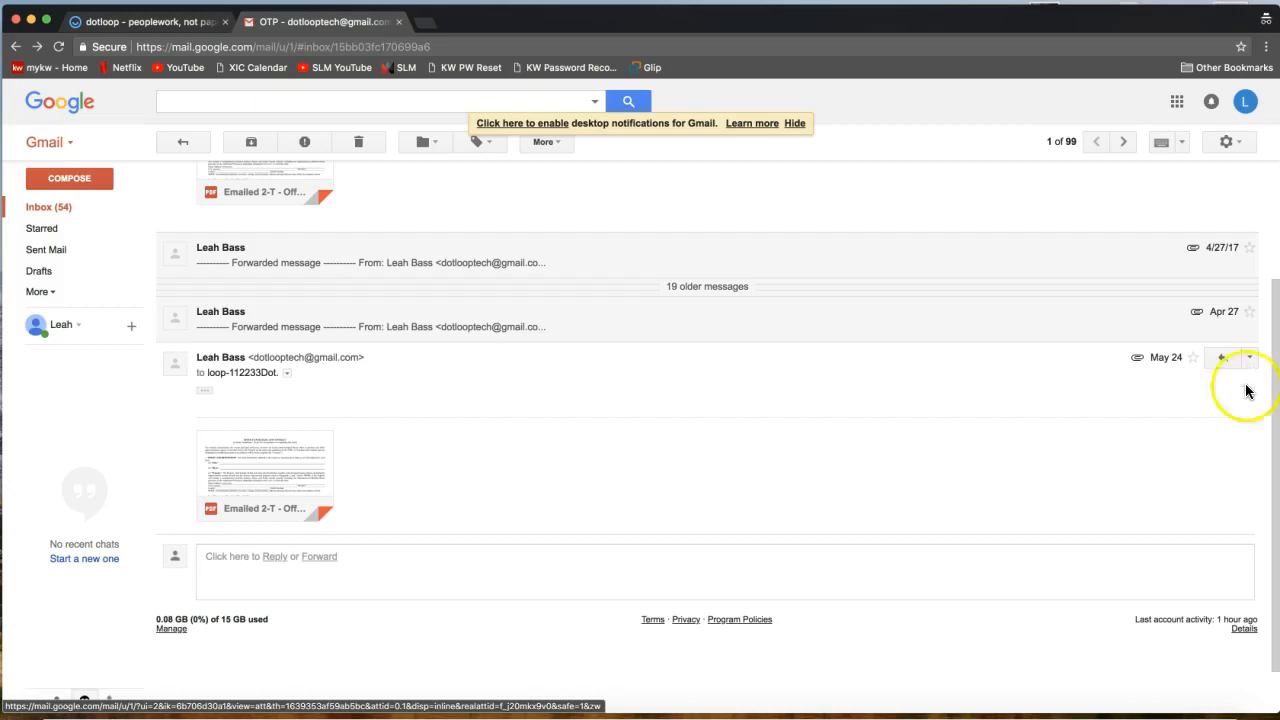
Forward the latest OTP message with its PDF attachment, using the copied Closing Folder upload address as the recipient.
{"action": "scroll", "coordinate": [1240, 420], "scroll_direction": "down", "scroll_amount": 1}
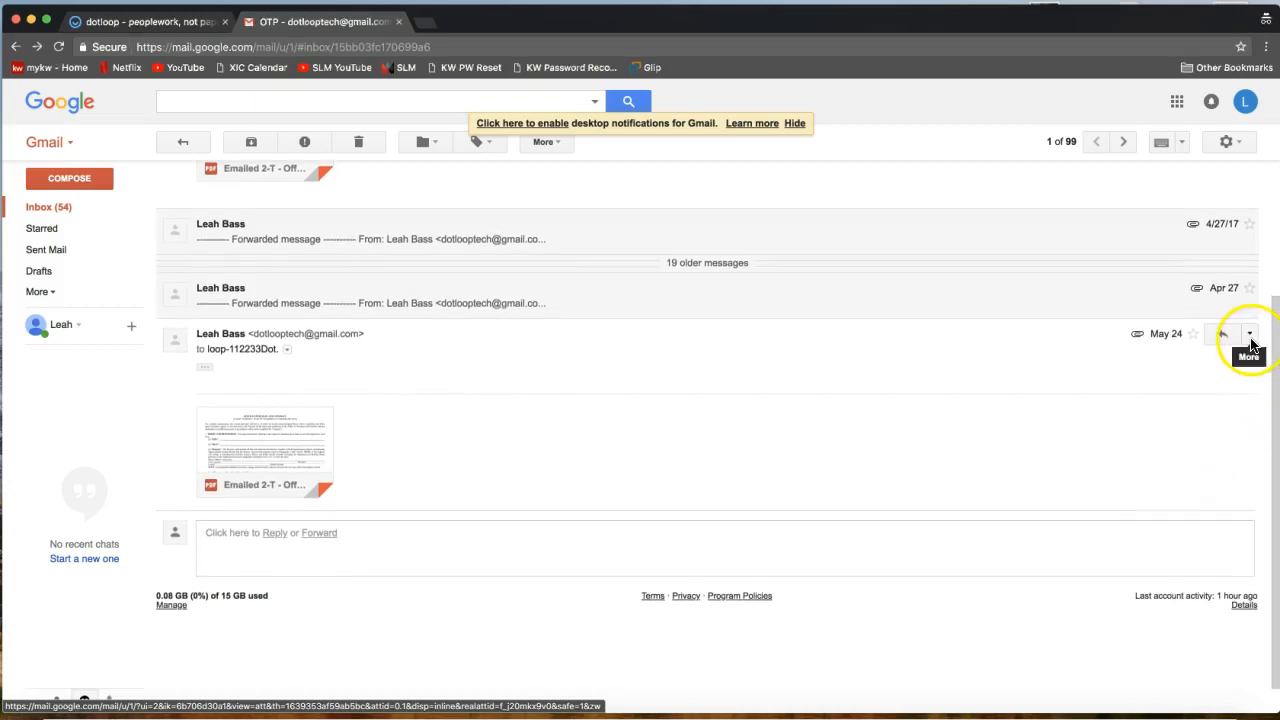
{"action": "left_click", "coordinate": [1250, 336]}
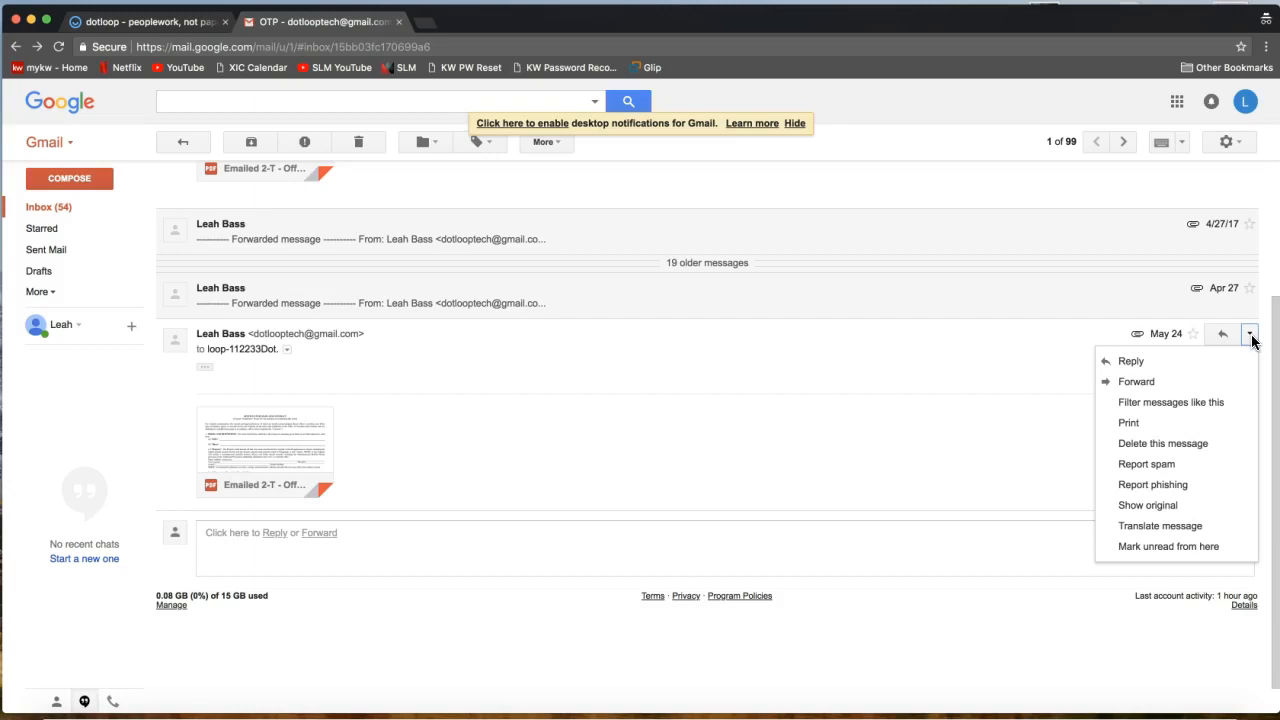
{"action": "left_click", "coordinate": [1200, 383]}
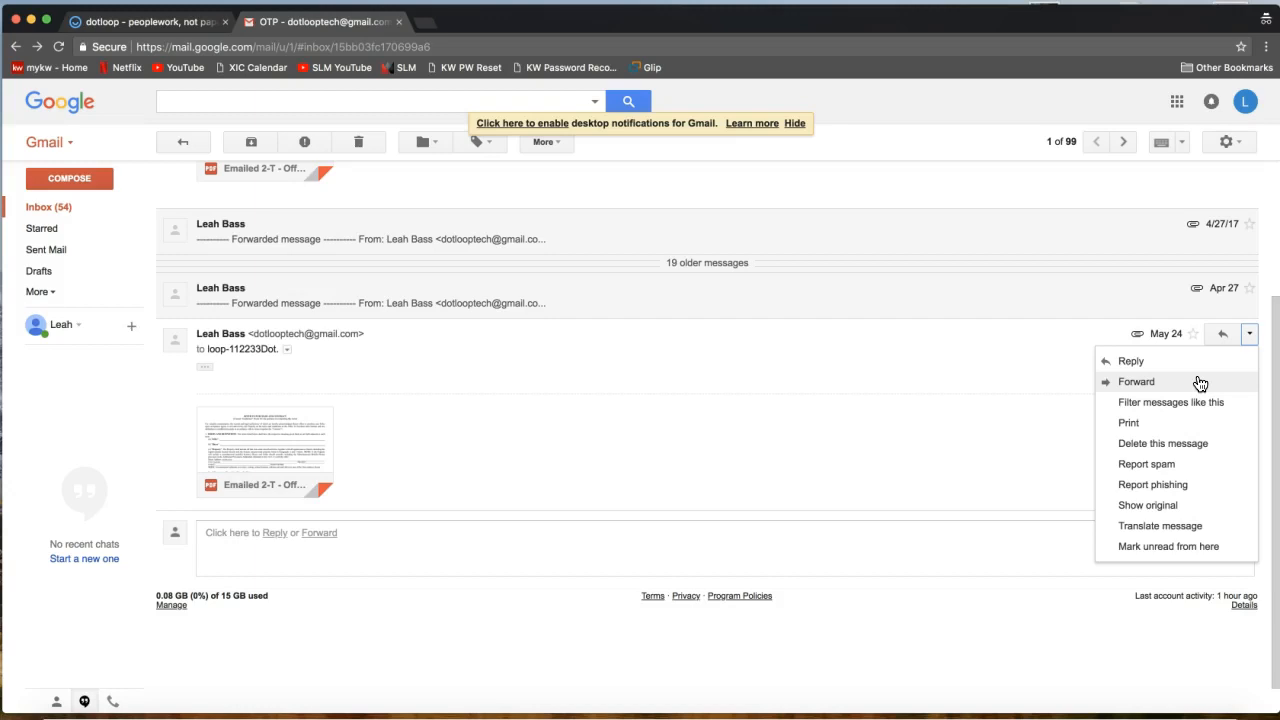
{"action": "left_click", "coordinate": [1200, 383]}
{"action": "scroll", "coordinate": [474, 491], "scroll_direction": "down", "scroll_amount": 3}
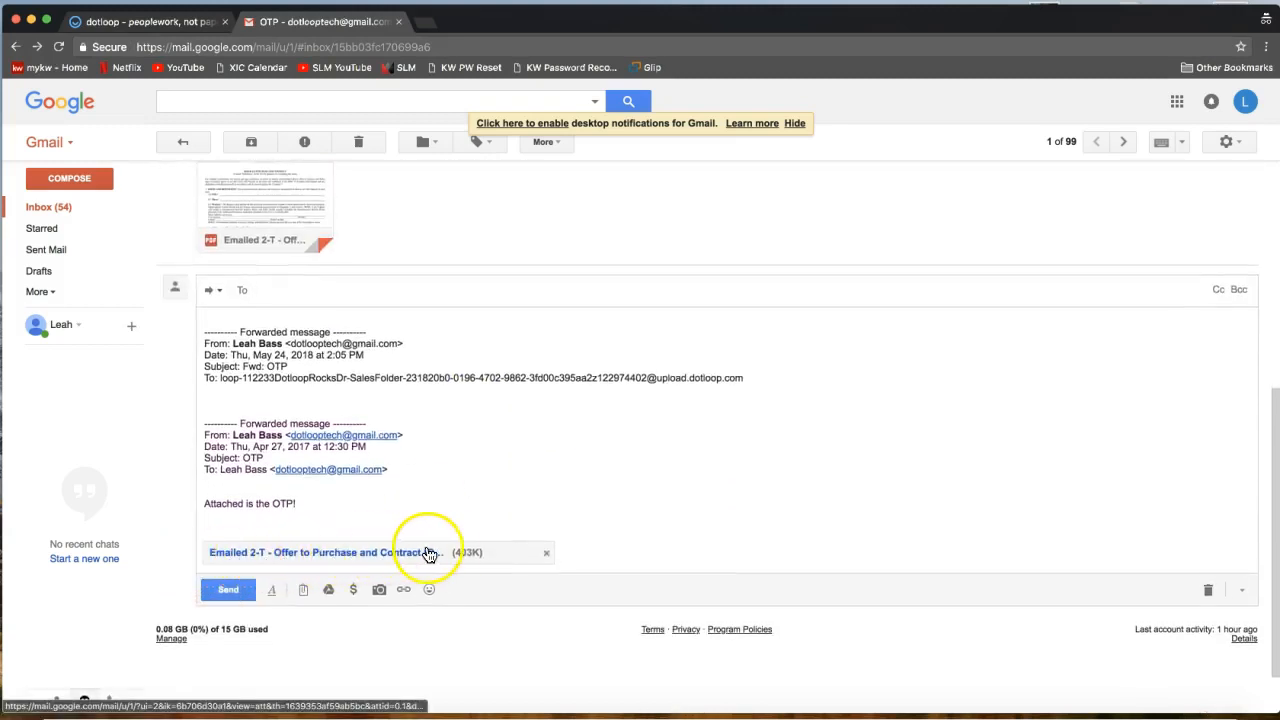
{"action": "right_click", "coordinate": [273, 291]}
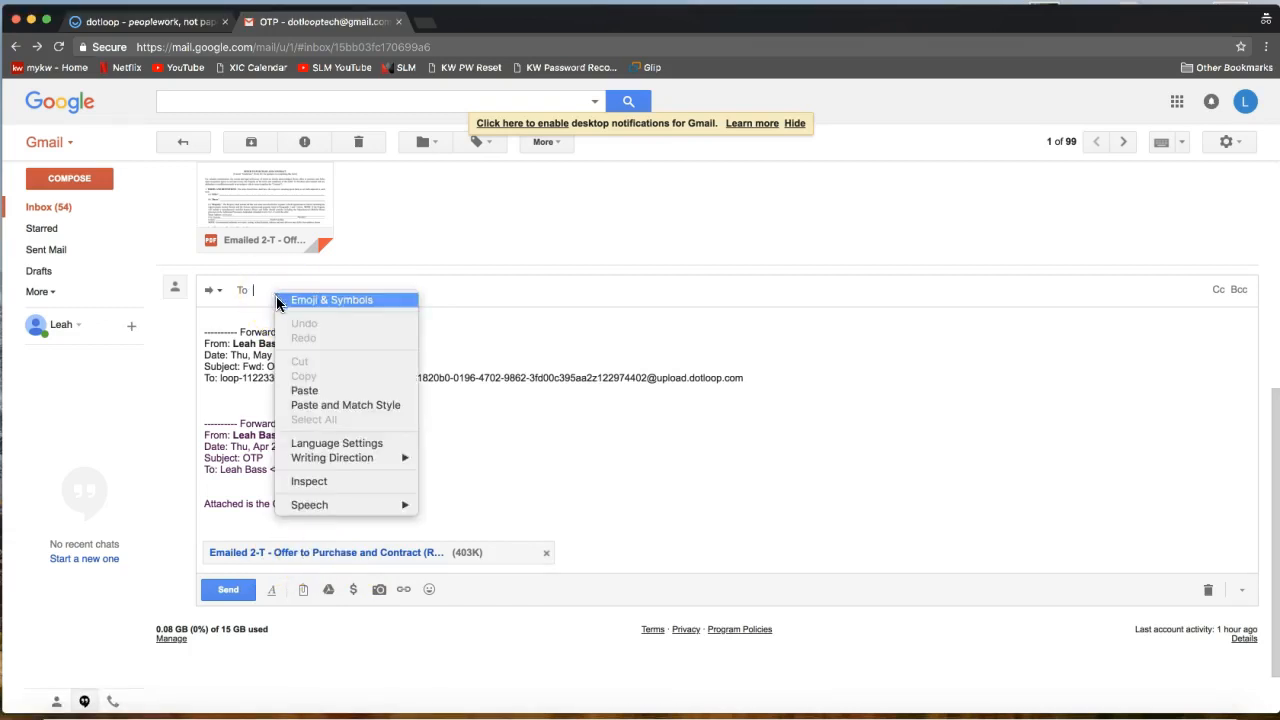
{"action": "left_click", "coordinate": [328, 391]}
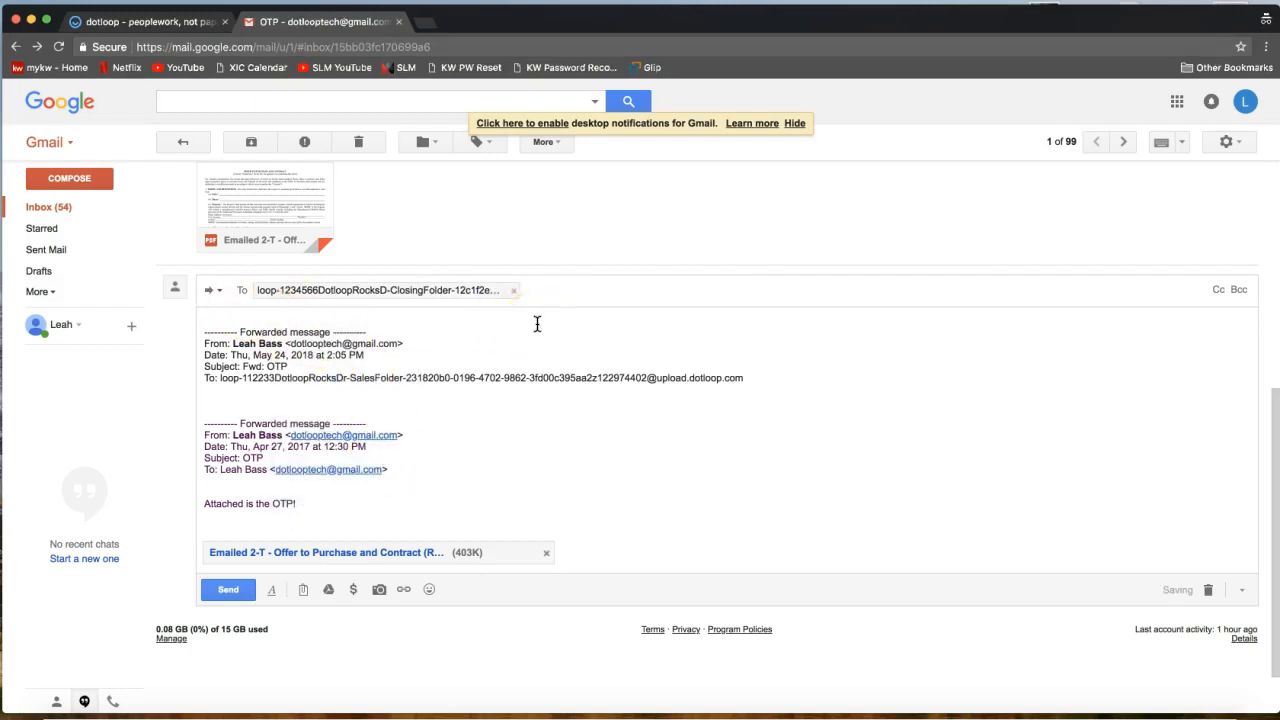
Check the full recipient address, send the forwarded message, and expand its trimmed content.
{"action": "left_click", "coordinate": [418, 289]}
{"action": "left_click", "coordinate": [418, 289]}
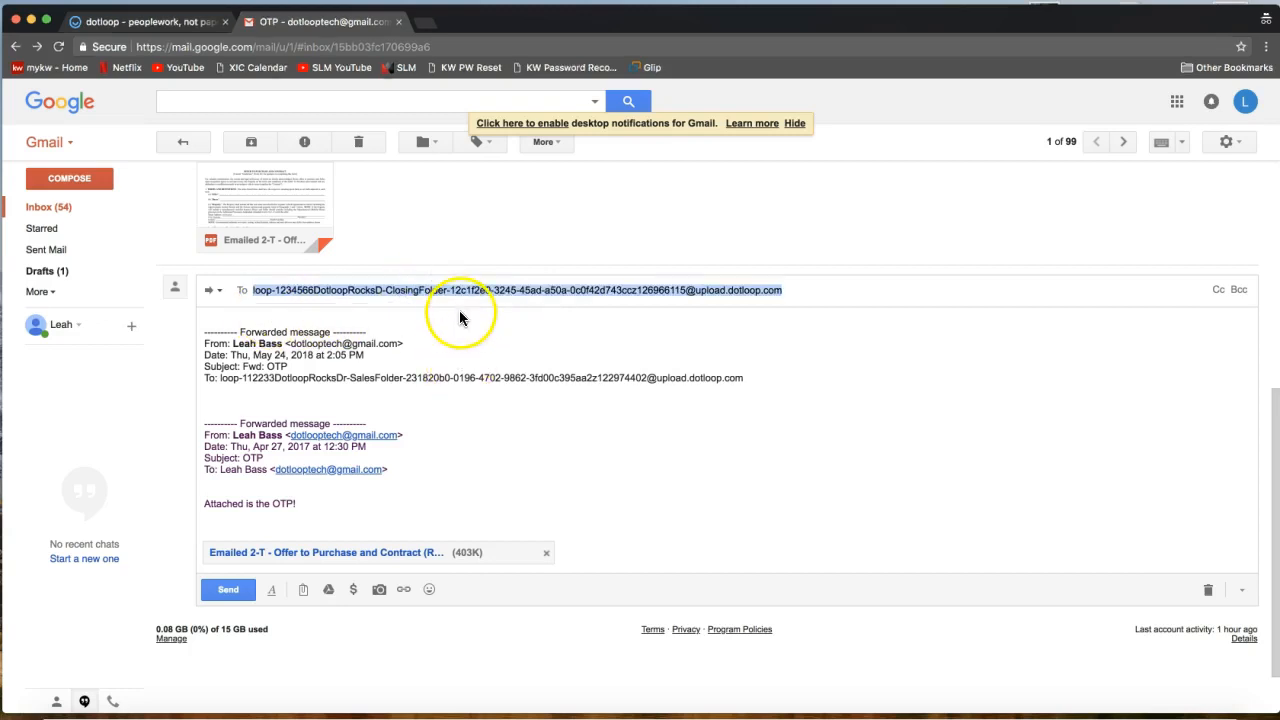
{"action": "left_click", "coordinate": [430, 322]}
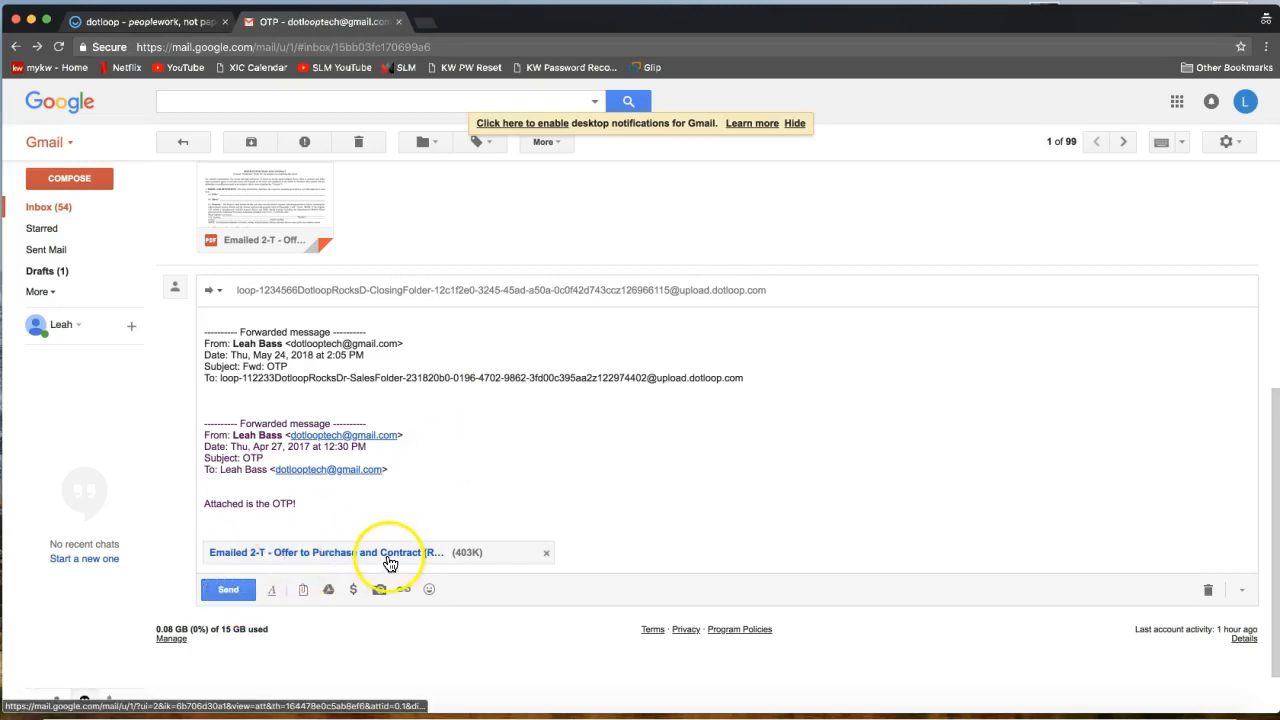
{"action": "left_click", "coordinate": [242, 589]}
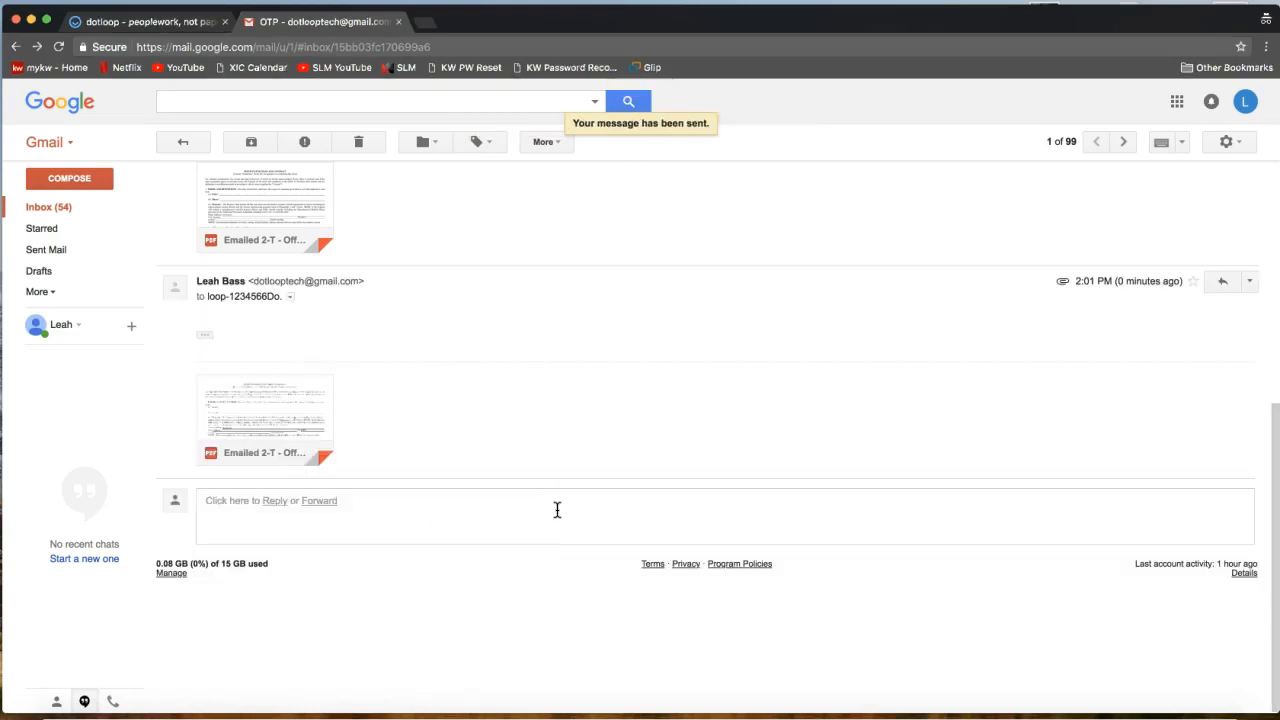
{"action": "left_click", "coordinate": [203, 334]}
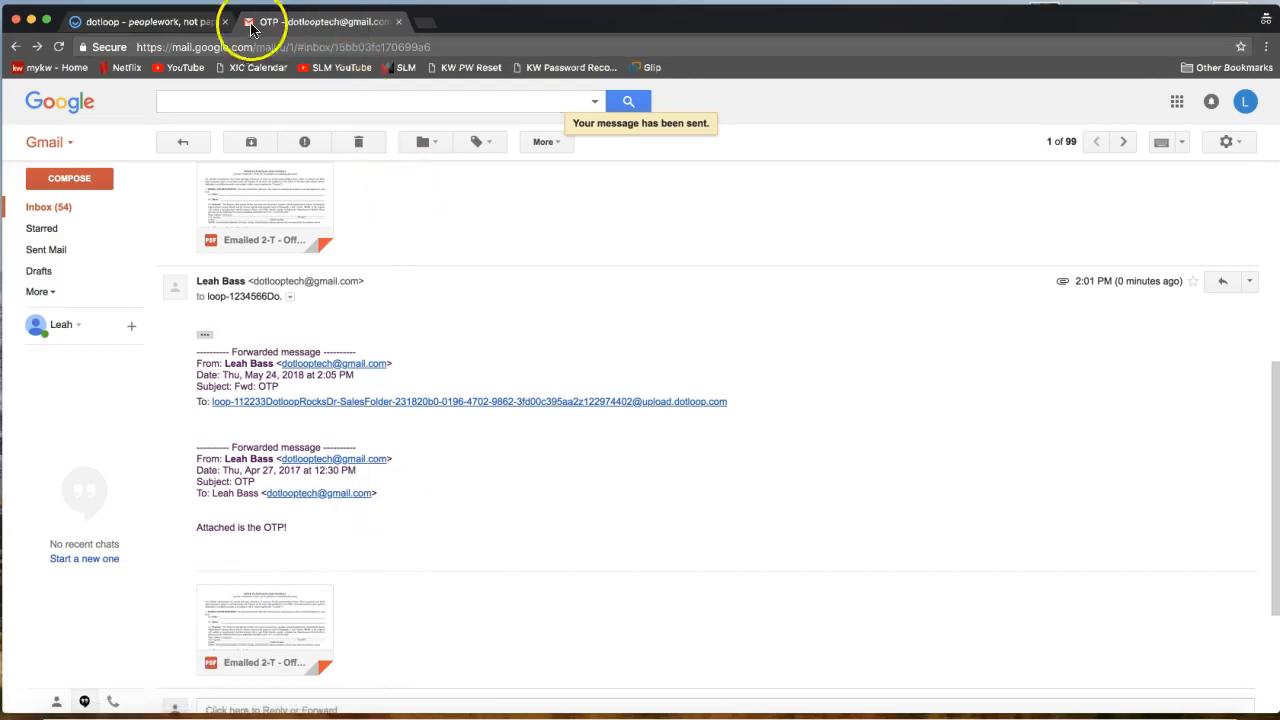
Return to the 1234566 Dotloop Rocks Drive loop in dotloop and reload the page.
{"action": "left_click", "coordinate": [180, 22]}
{"action": "scroll", "coordinate": [188, 379], "scroll_direction": "up", "scroll_amount": 1}
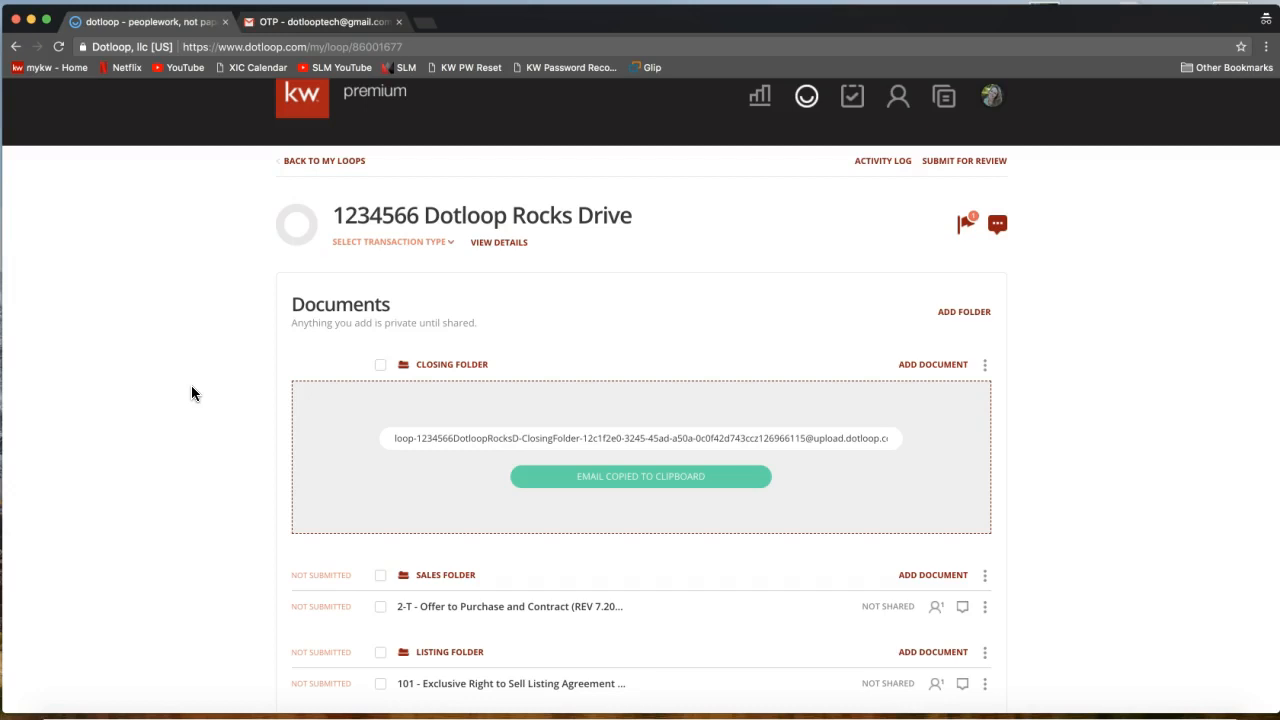
{"action": "left_click", "coordinate": [59, 52]}
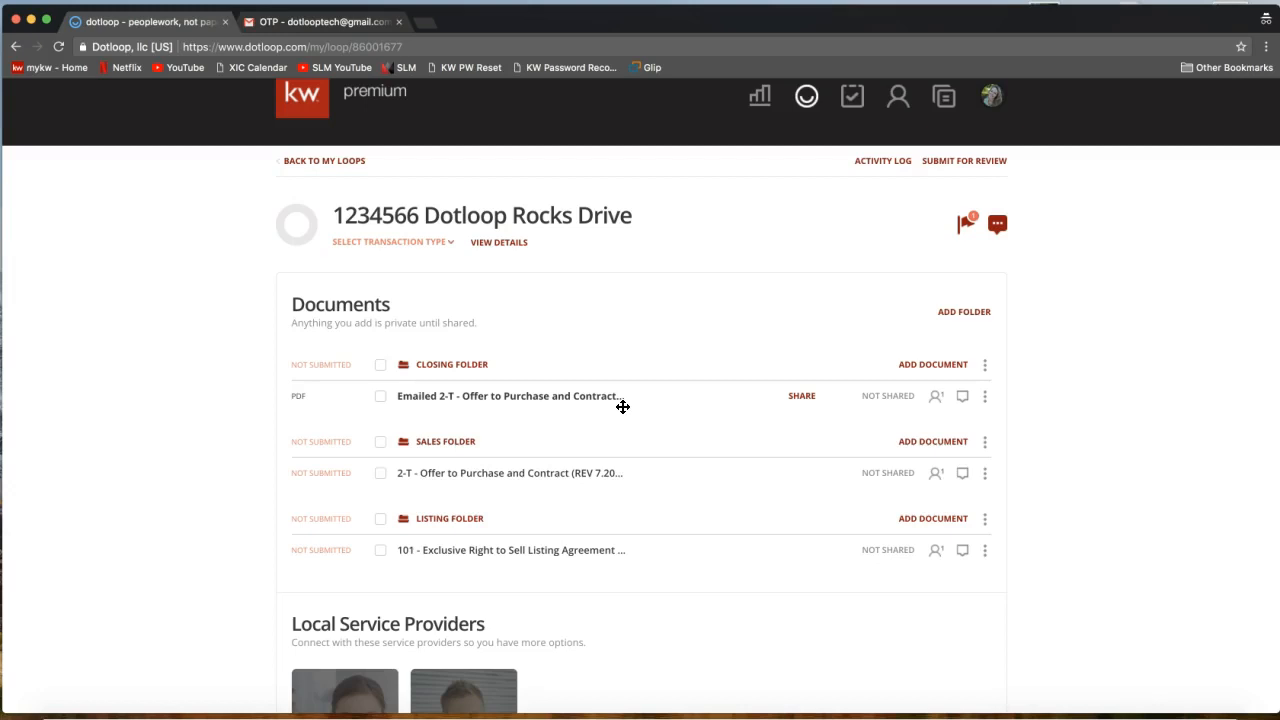
Review the options for adding documents to the Closing Folder, close them, and look over the loop's document list.
{"action": "left_click", "coordinate": [933, 367]}
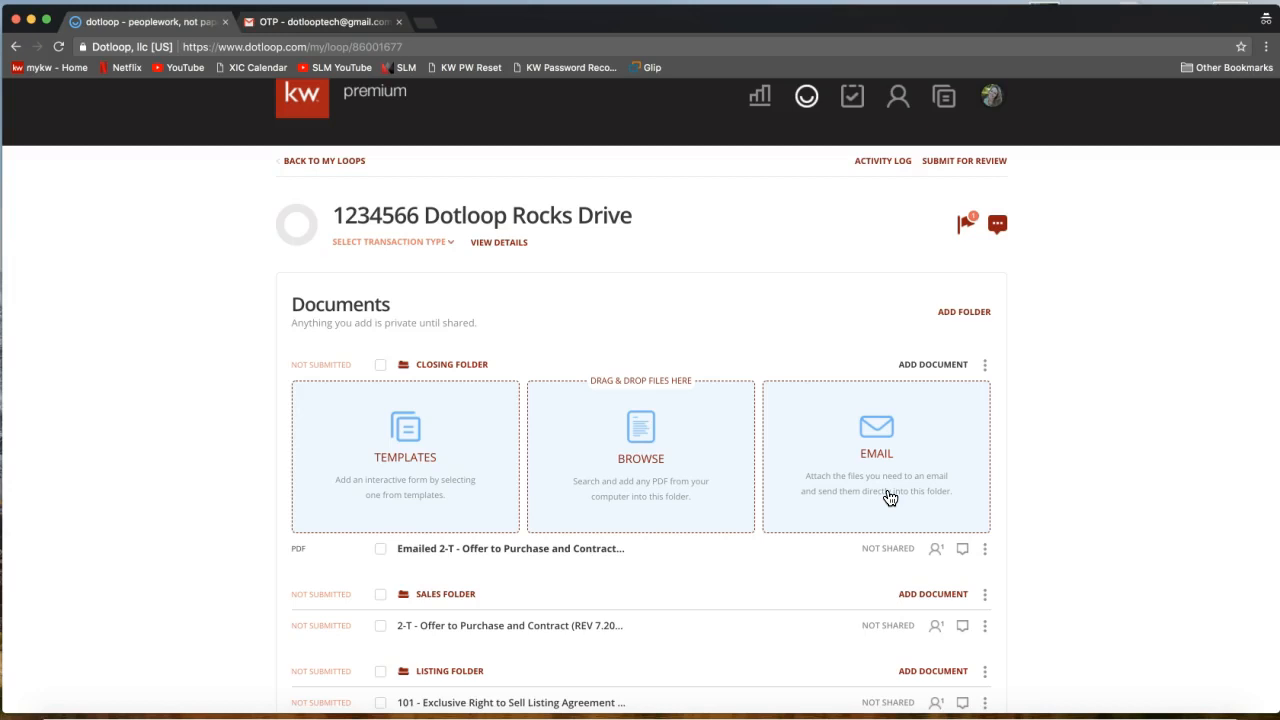
{"action": "left_click", "coordinate": [926, 364]}
{"action": "scroll", "coordinate": [1041, 385], "scroll_direction": "down", "scroll_amount": 4}
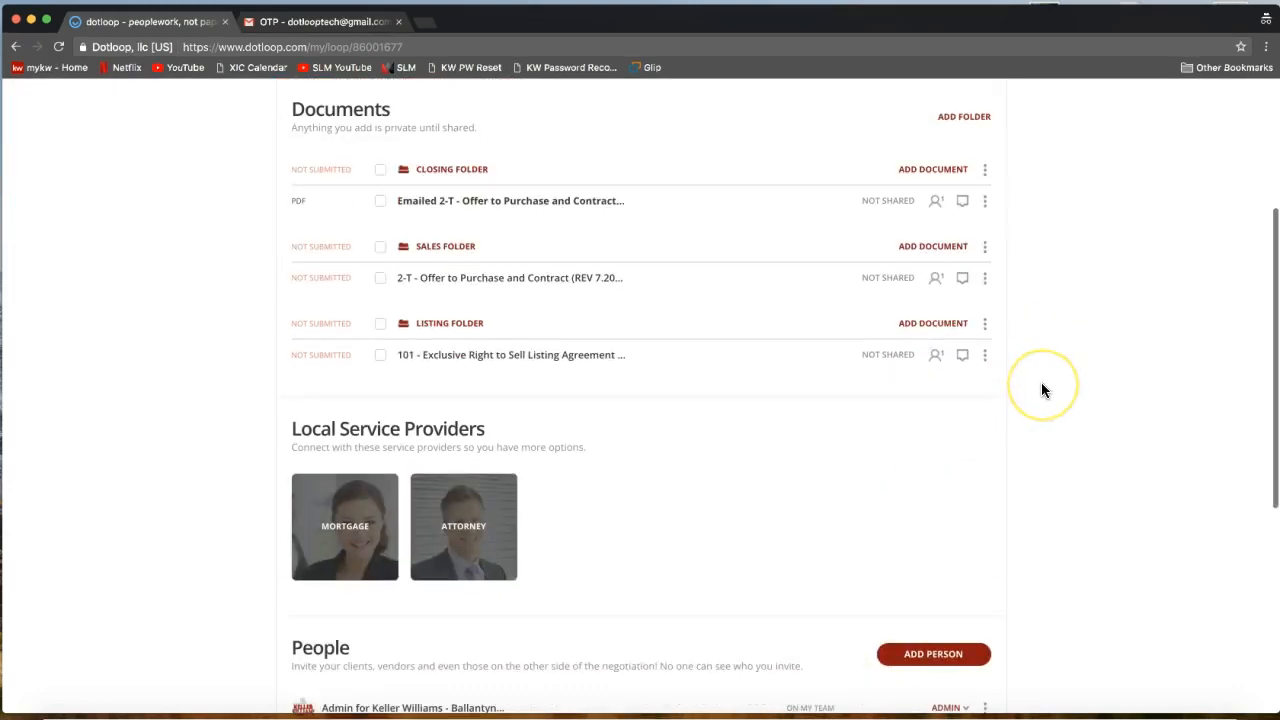
{"action": "scroll", "coordinate": [1041, 389], "scroll_direction": "up", "scroll_amount": 3}
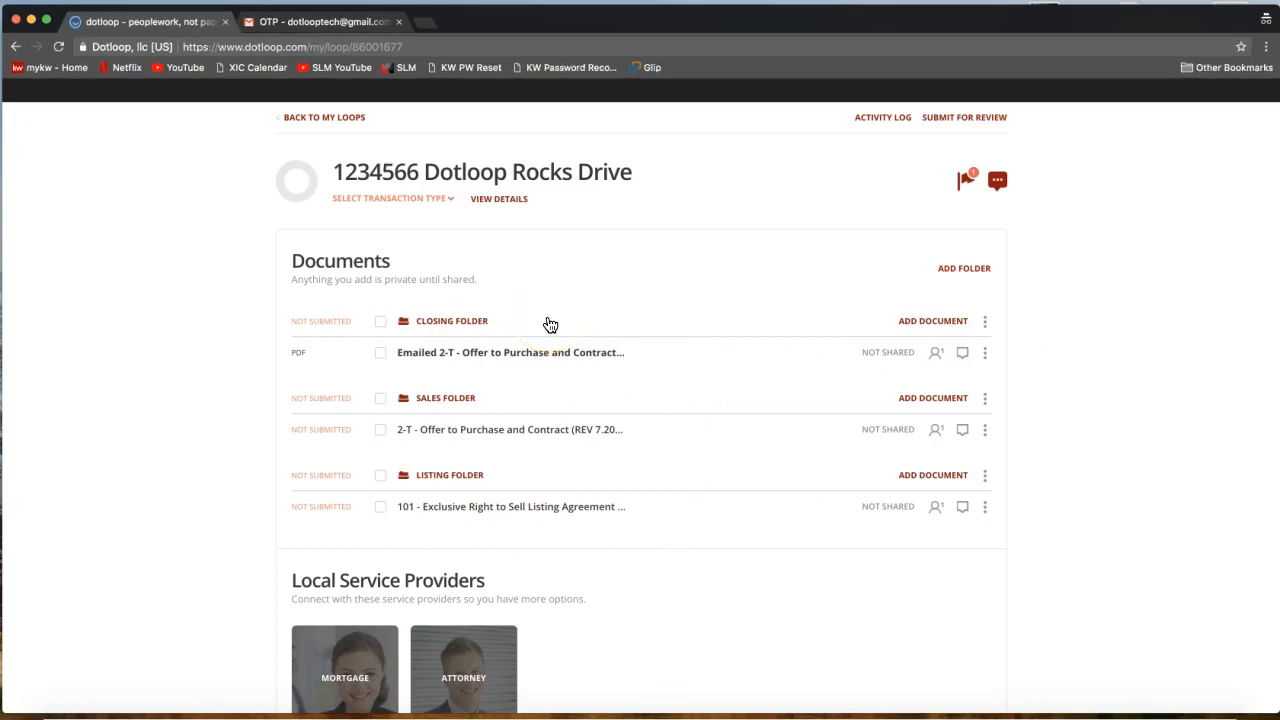
Share the 2-T Offer to Purchase and Contract and the 101 Exclusive Right to Sell Listing Agreement with the seller, with signing permission.
{"action": "left_click", "coordinate": [381, 508]}
{"action": "left_click", "coordinate": [381, 432]}
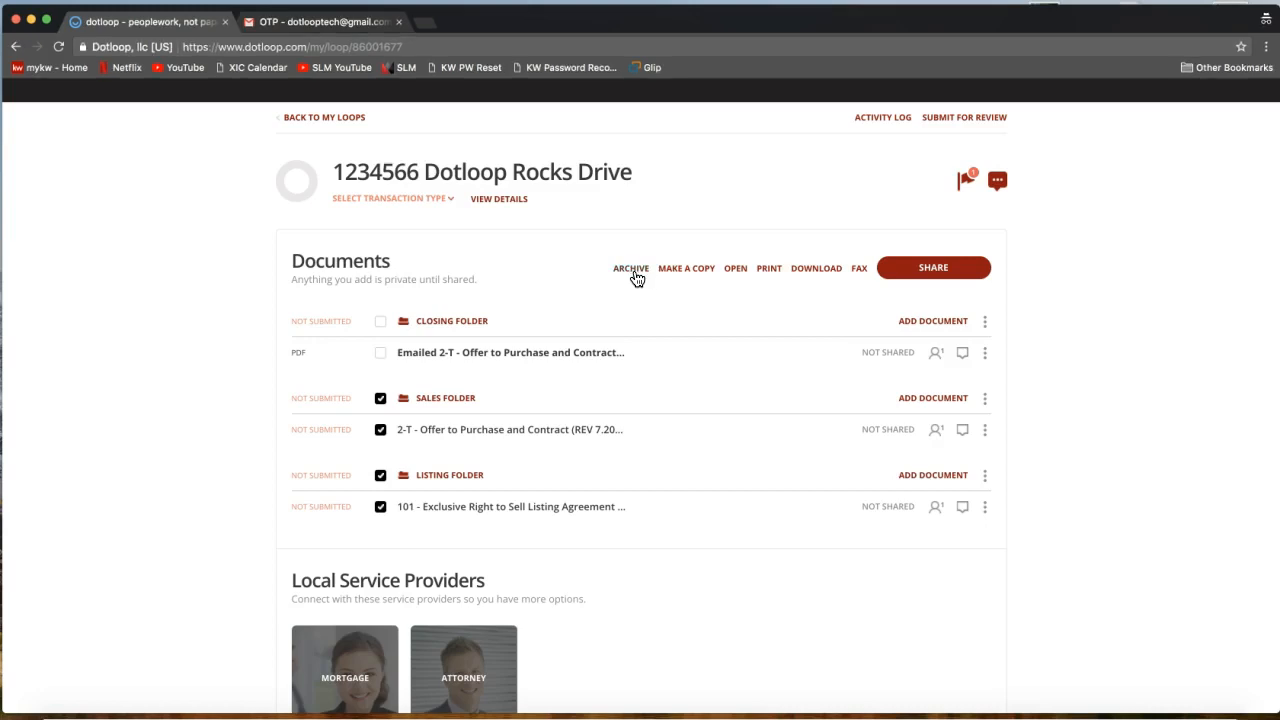
{"action": "left_click", "coordinate": [752, 318]}
{"action": "left_click", "coordinate": [824, 274]}
{"action": "left_click", "coordinate": [962, 268]}
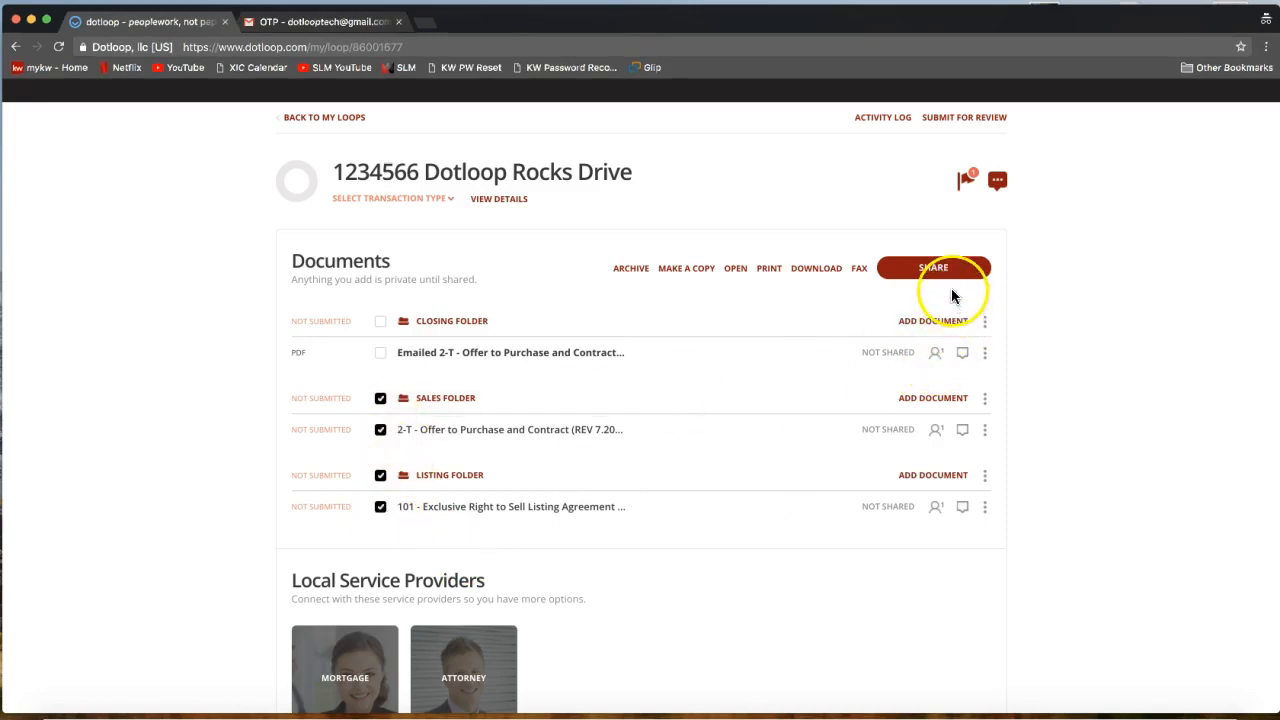
{"action": "left_click", "coordinate": [1016, 285]}
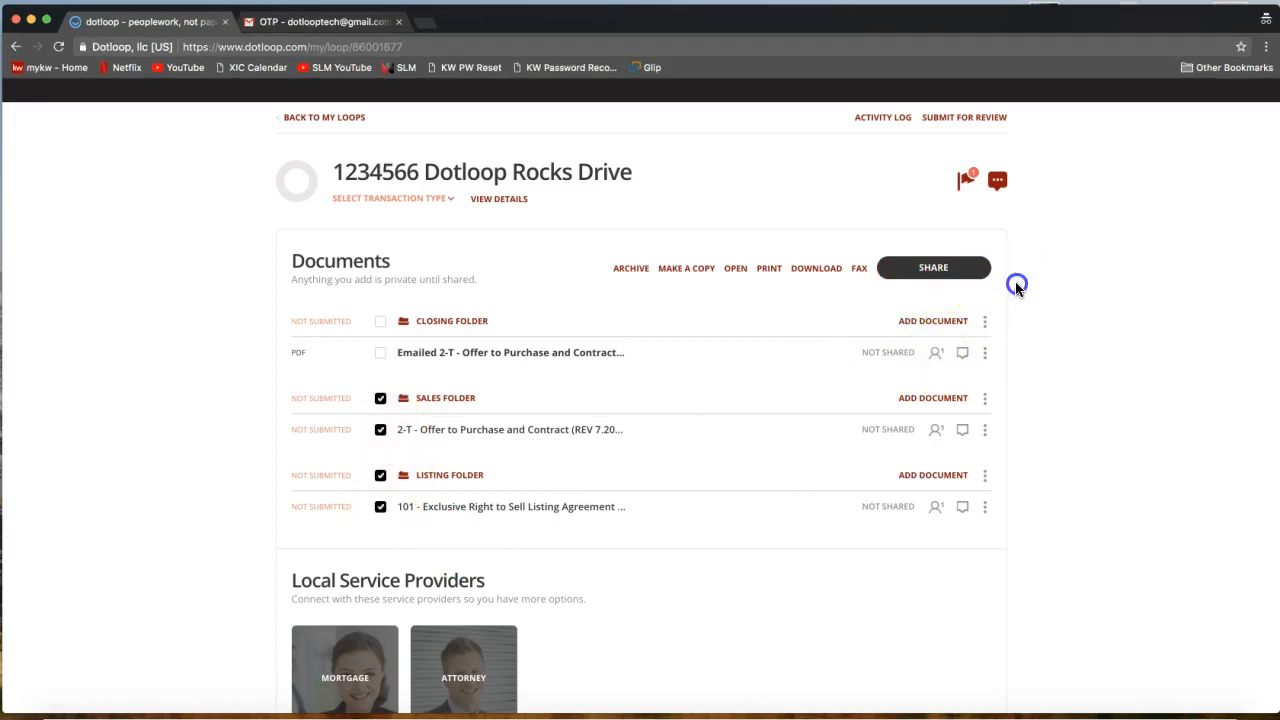
{"action": "left_click", "coordinate": [942, 274]}
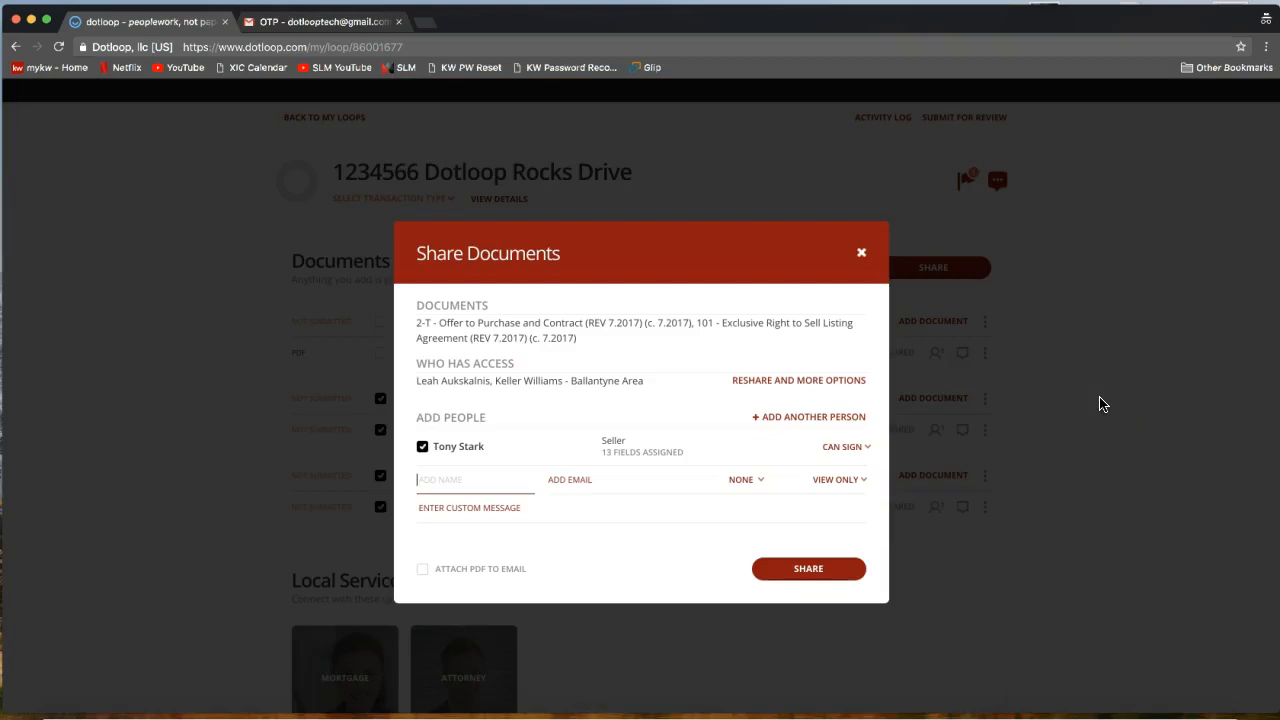
{"action": "left_click", "coordinate": [815, 569]}
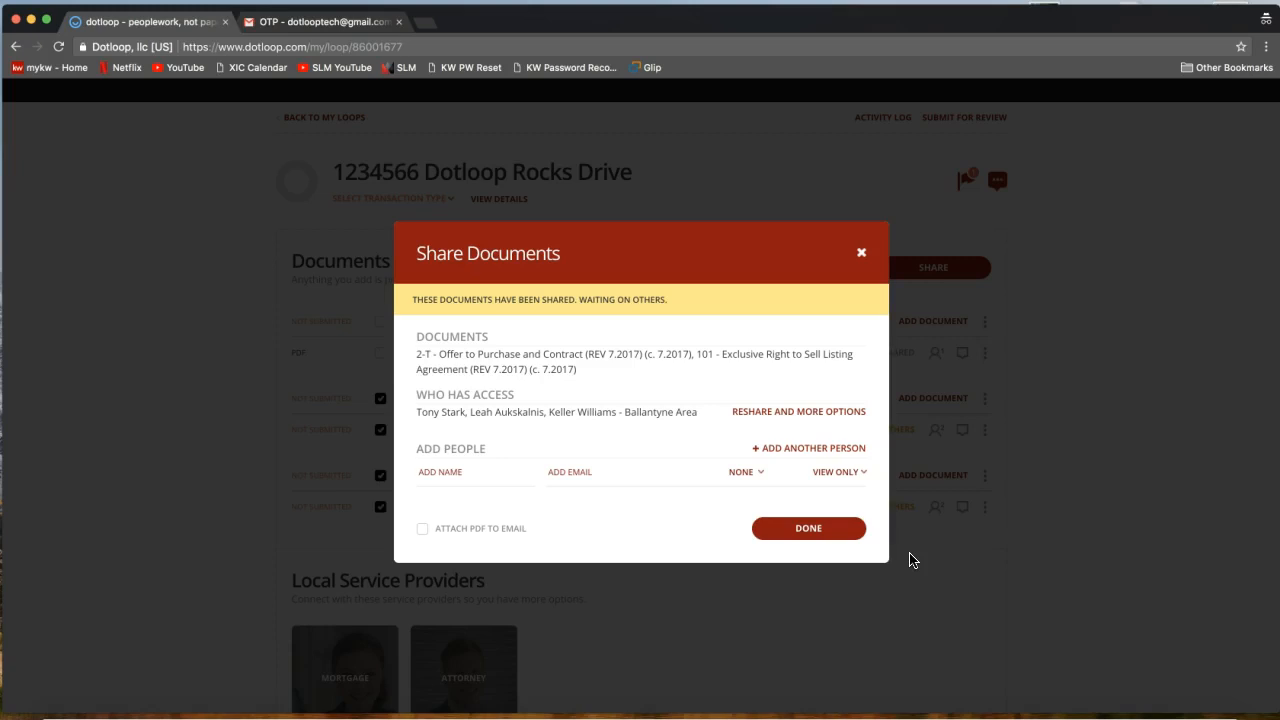
{"action": "left_click", "coordinate": [882, 332]}
{"action": "left_click", "coordinate": [862, 254]}
Open the reshare options for the two shared documents, select the seller, and close the dialog without resharing.
{"action": "left_click", "coordinate": [945, 267]}
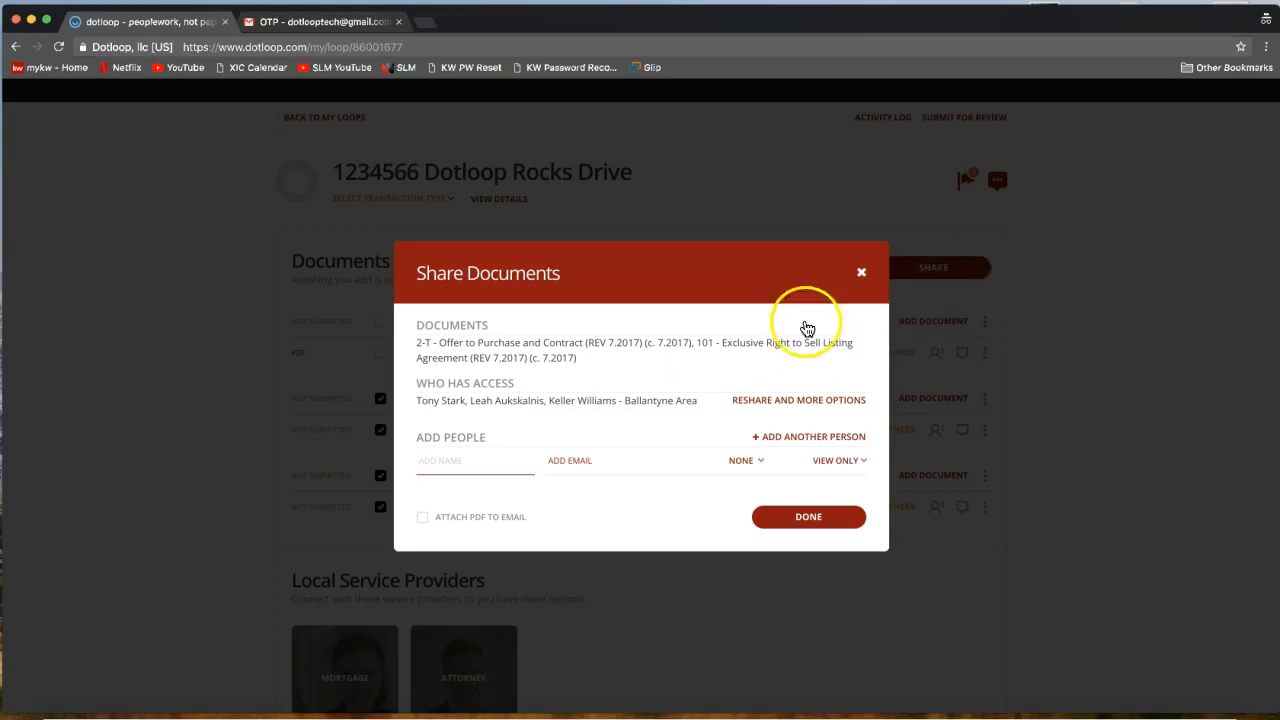
{"action": "left_click", "coordinate": [420, 401]}
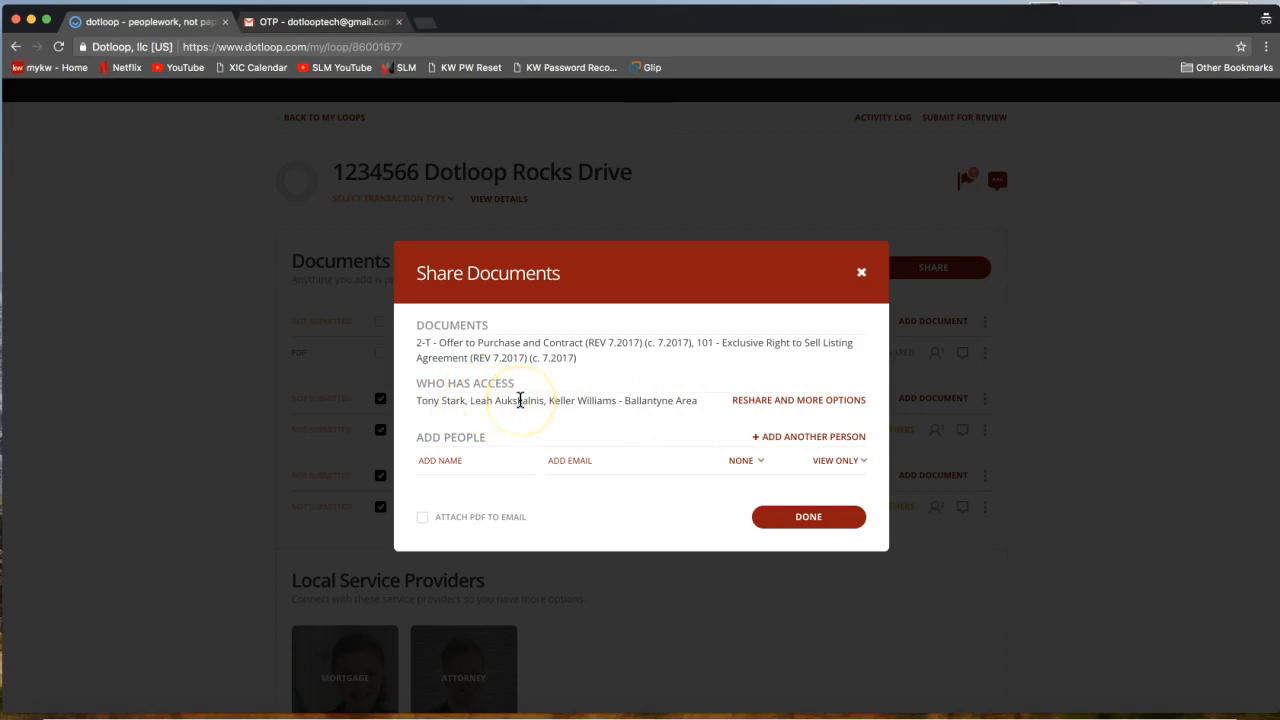
{"action": "left_click", "coordinate": [760, 402]}
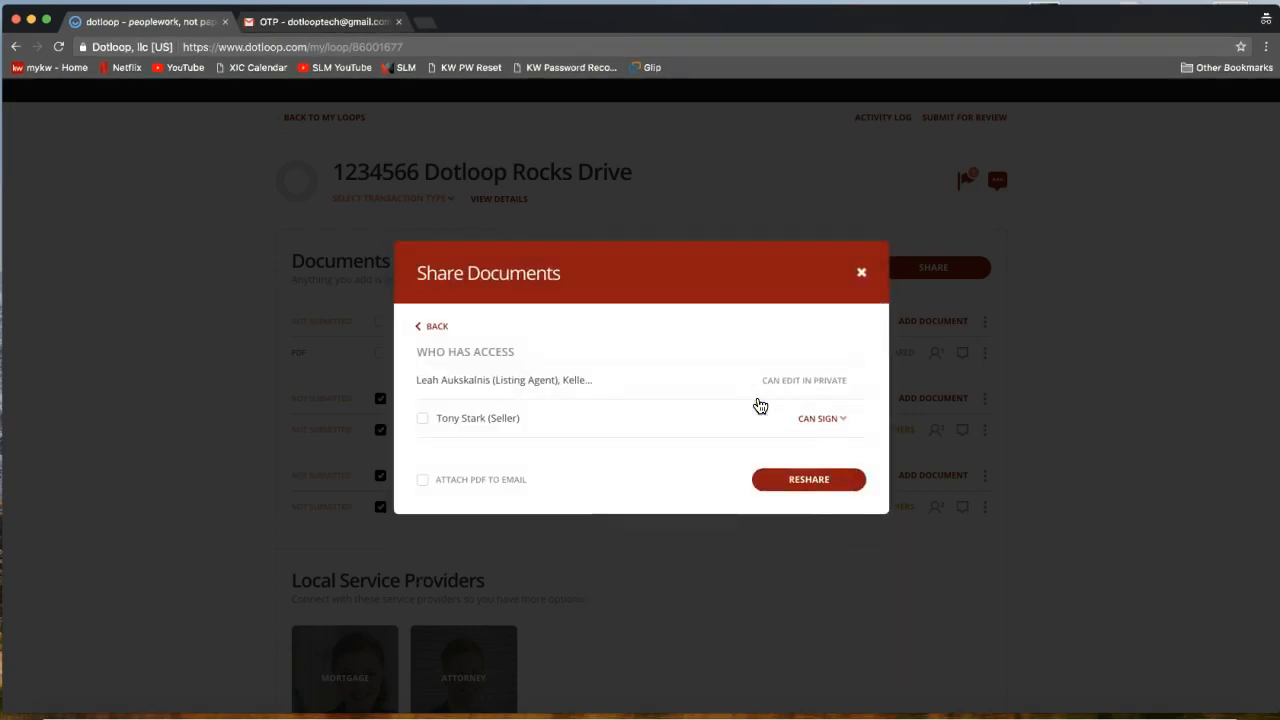
{"action": "left_click", "coordinate": [422, 418]}
{"action": "left_click", "coordinate": [475, 451]}
{"action": "left_click", "coordinate": [800, 515]}
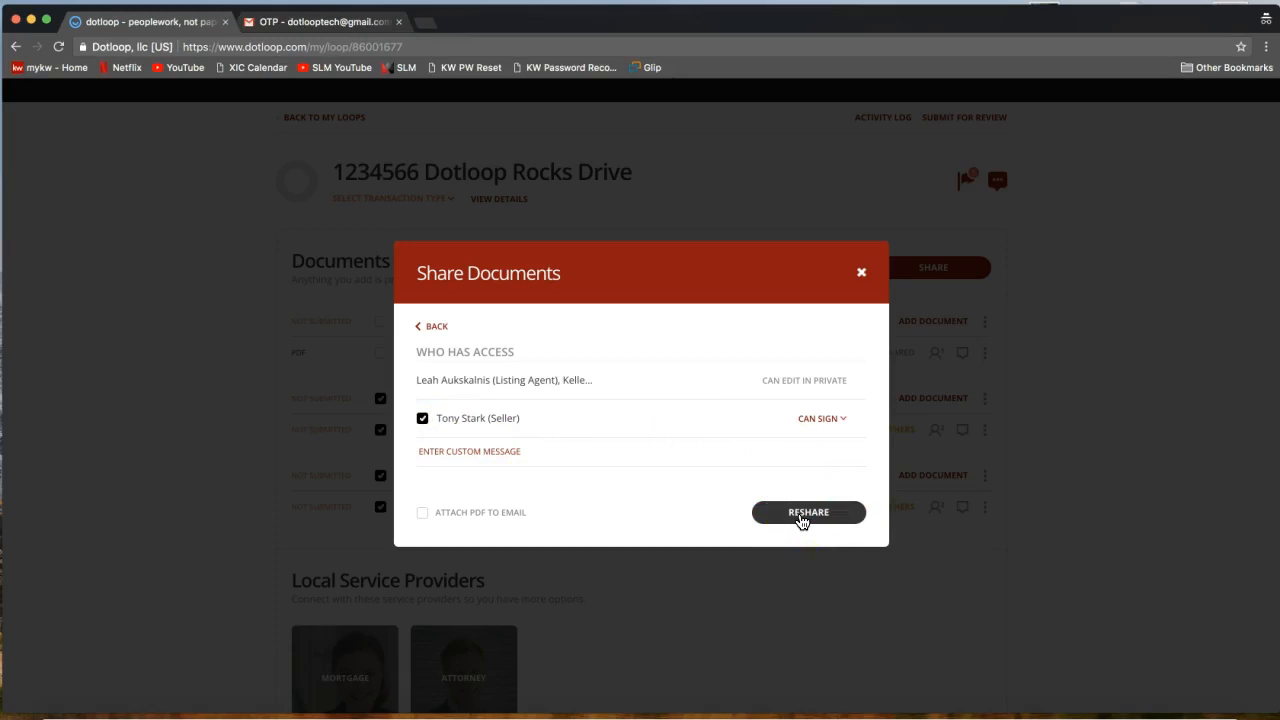
{"action": "left_click", "coordinate": [855, 274]}
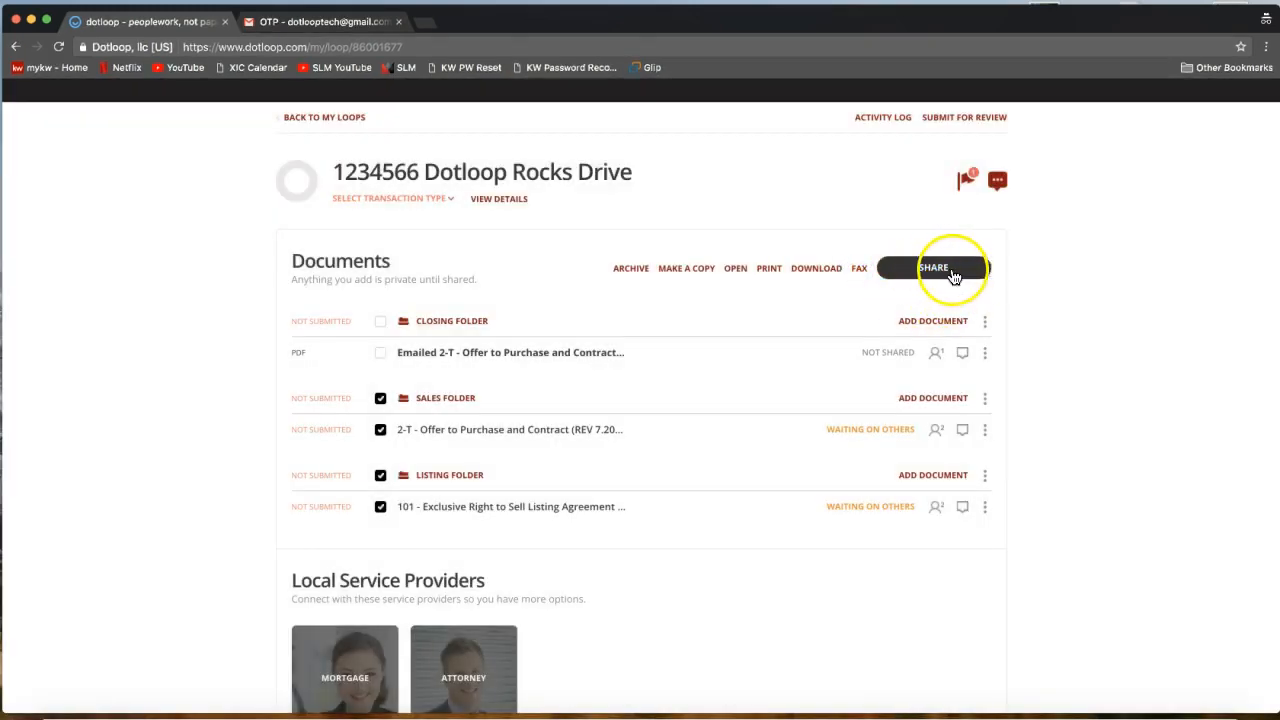
Show the options available for the seller in the loop's People section, including Edit, and close them without changes.
{"action": "scroll", "coordinate": [1069, 345], "scroll_direction": "down", "scroll_amount": 5}
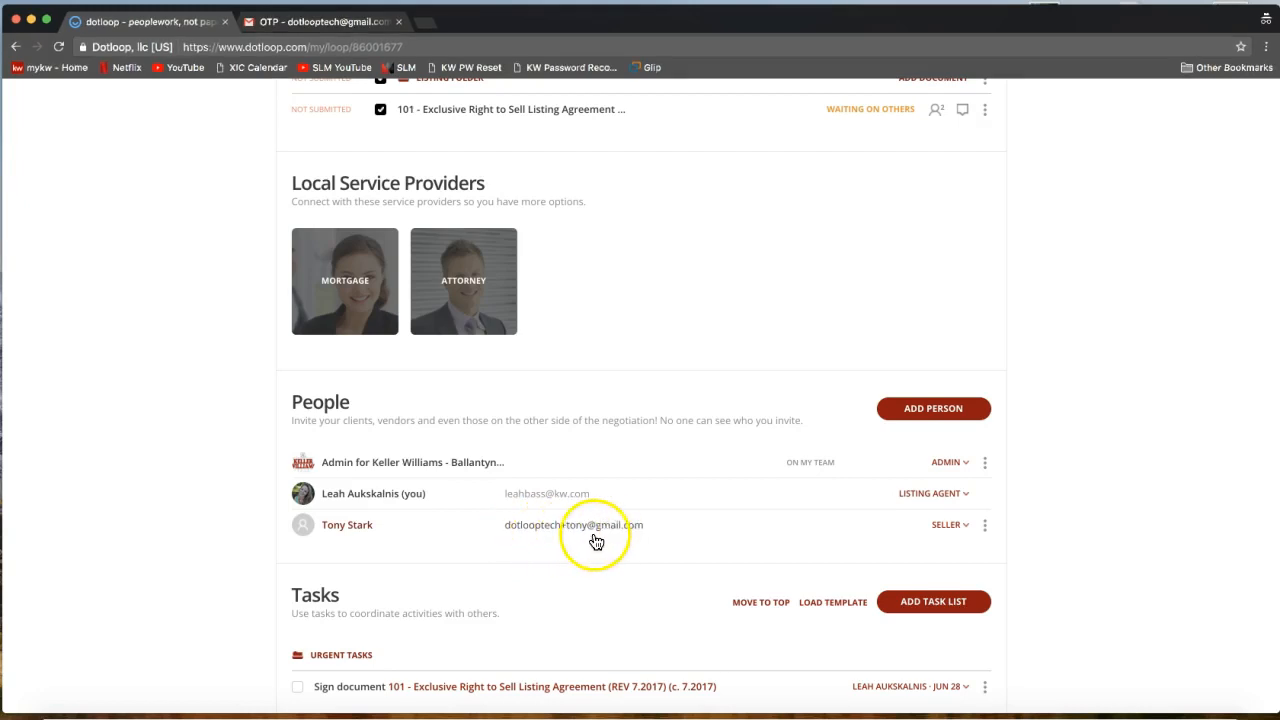
{"action": "left_click", "coordinate": [986, 527]}
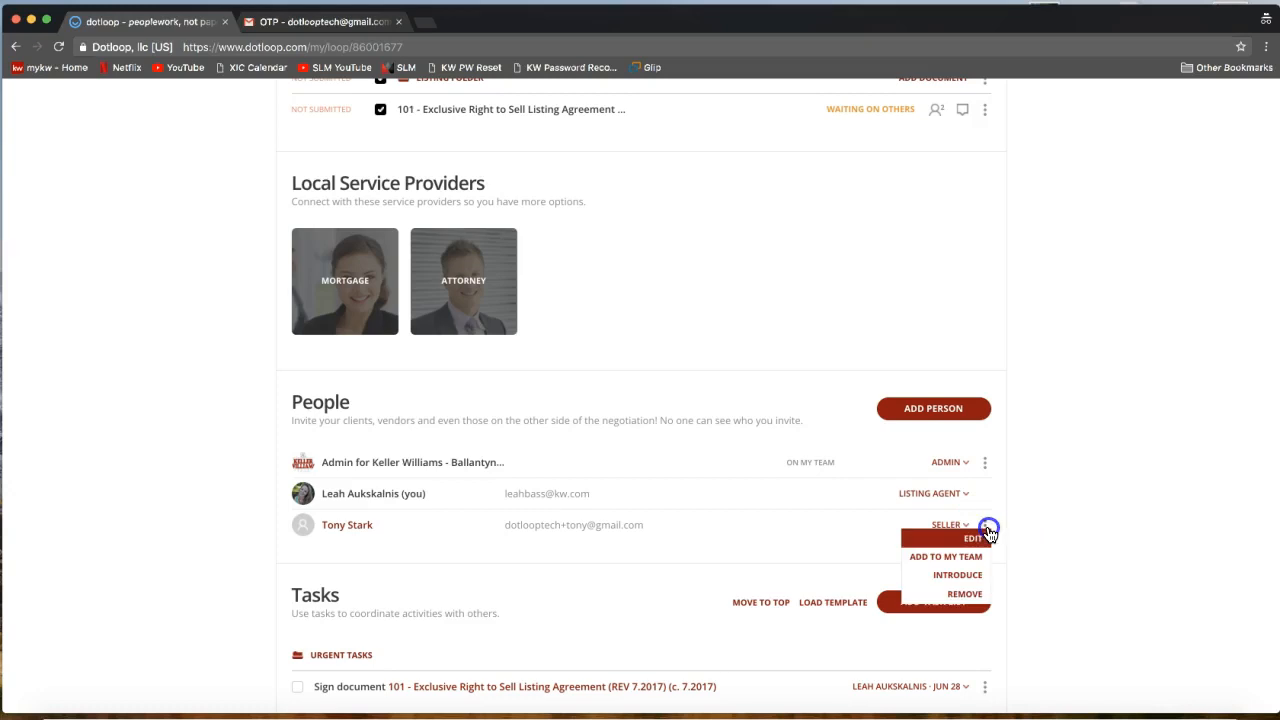
{"action": "left_click", "coordinate": [972, 541]}
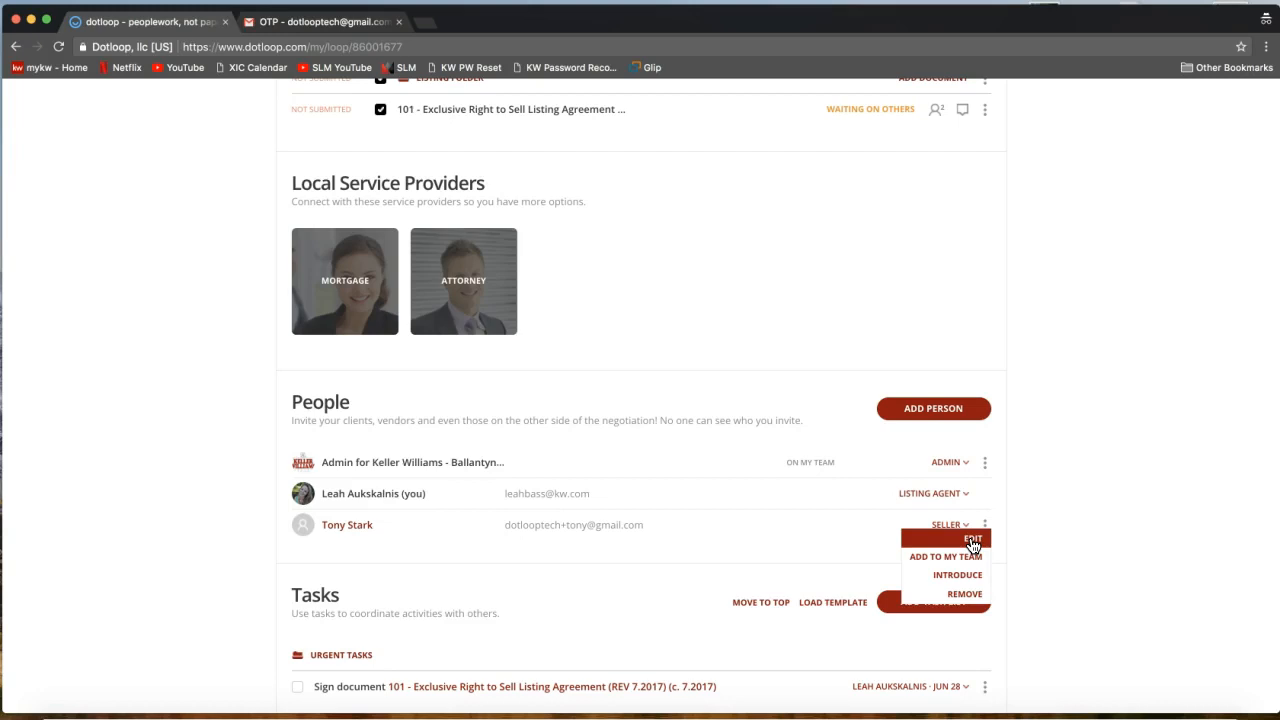
{"action": "left_click", "coordinate": [1060, 529]}
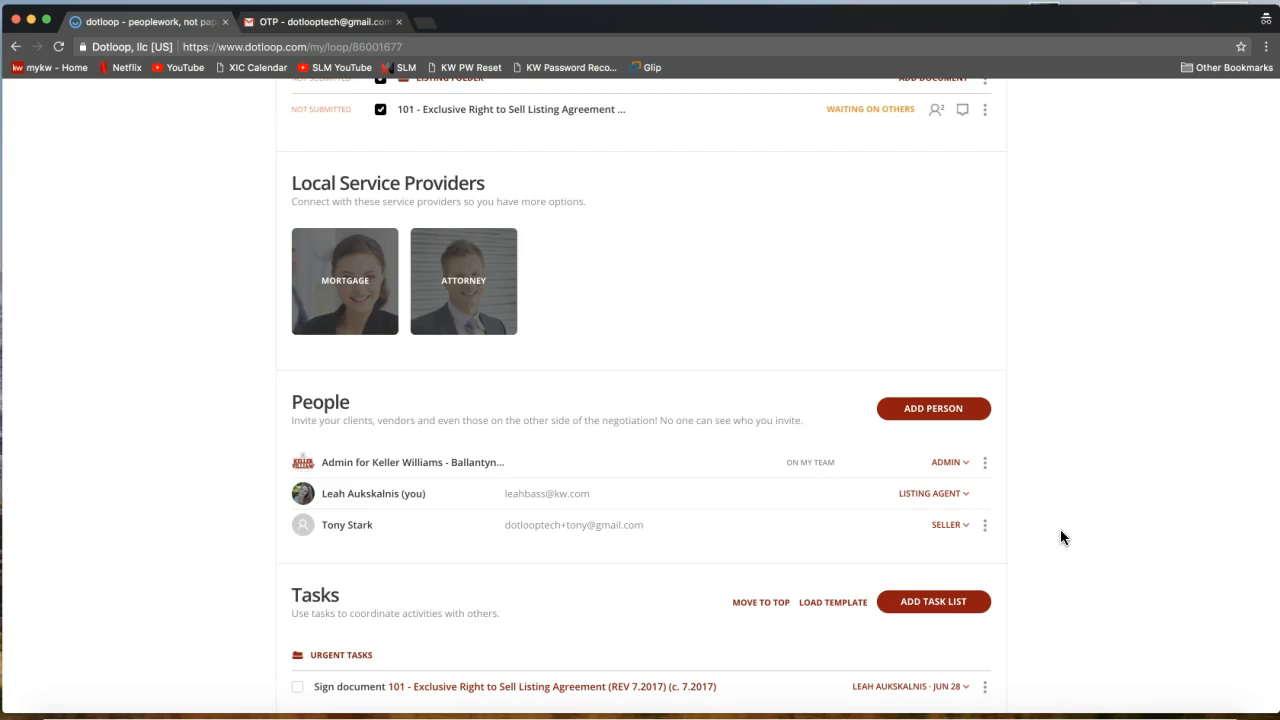
{"action": "scroll", "coordinate": [1061, 537], "scroll_direction": "up", "scroll_amount": 1}
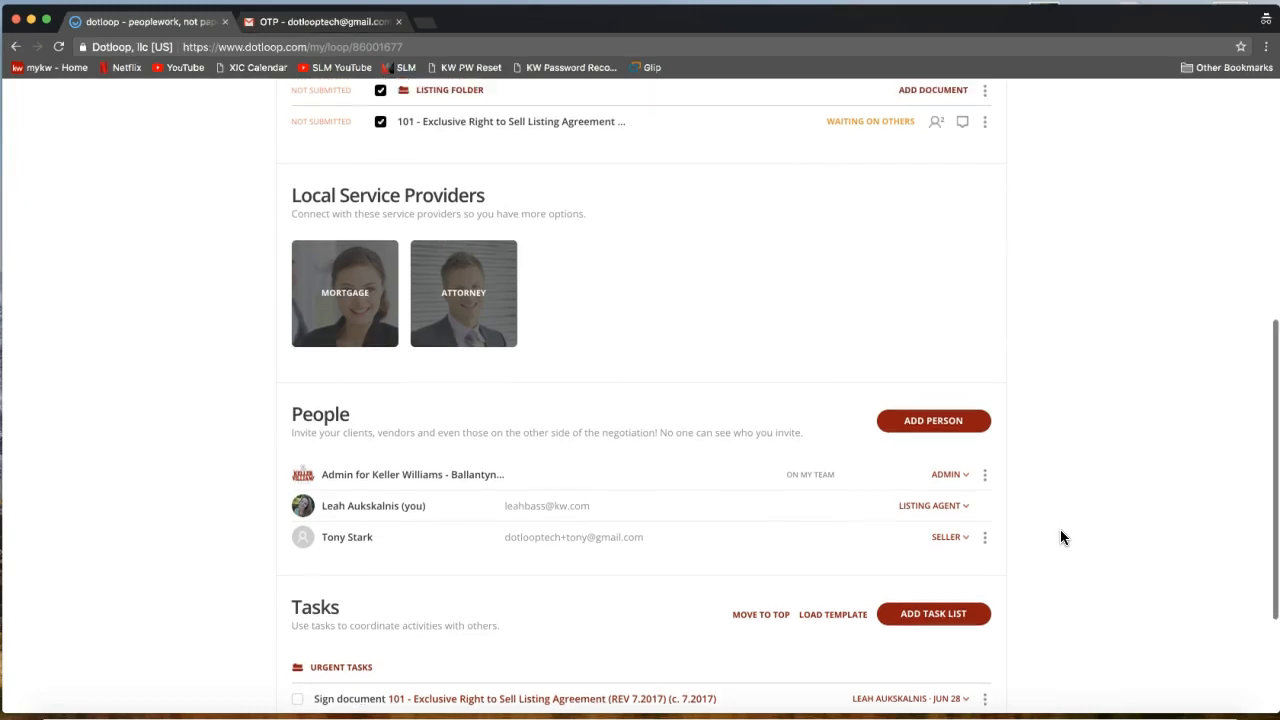
Open the activity log of the 1234566 Dotloop Rocks Drive loop and look over its recorded entries.
{"action": "scroll", "coordinate": [1061, 537], "scroll_direction": "up", "scroll_amount": 5}
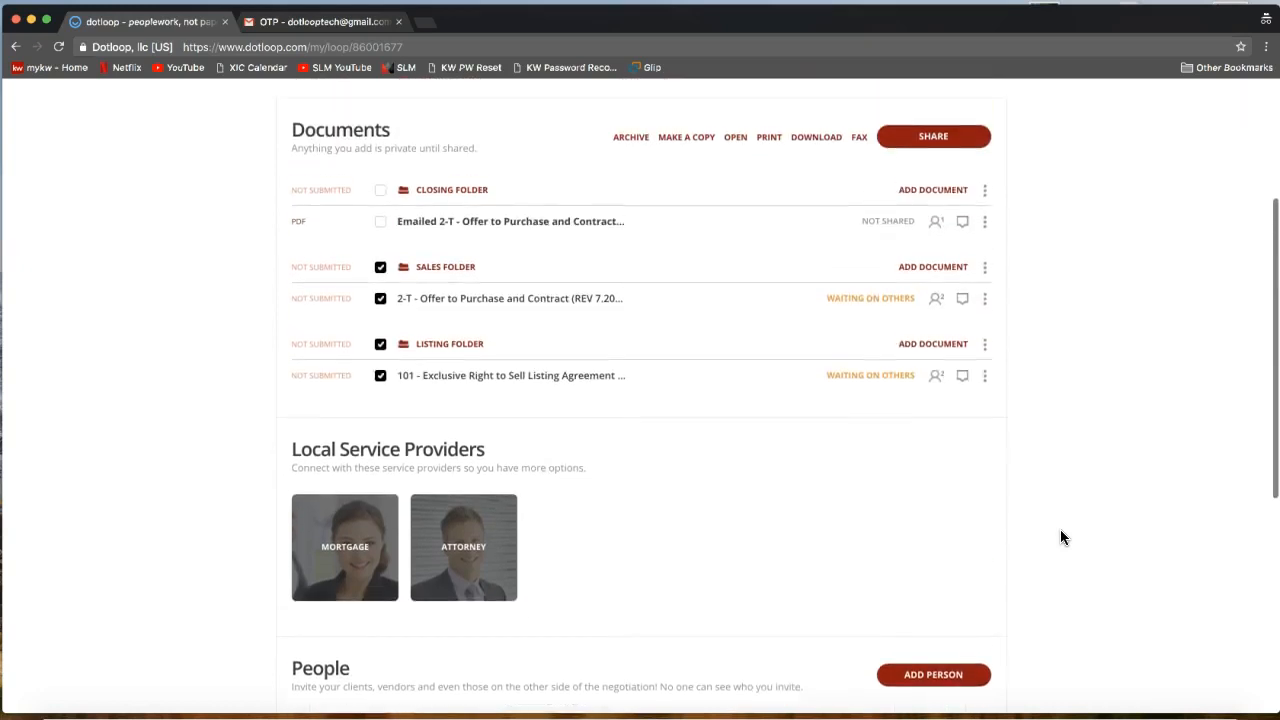
{"action": "scroll", "coordinate": [1061, 537], "scroll_direction": "up", "scroll_amount": 3}
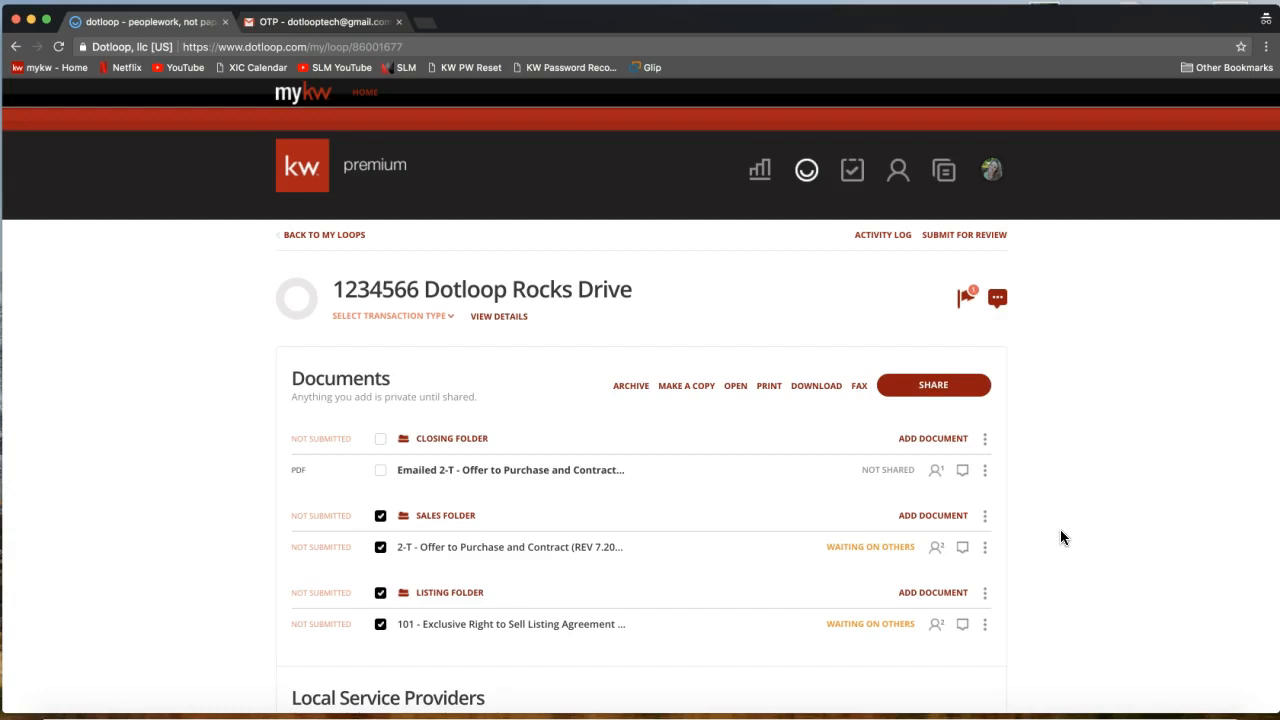
{"action": "left_click", "coordinate": [878, 240]}
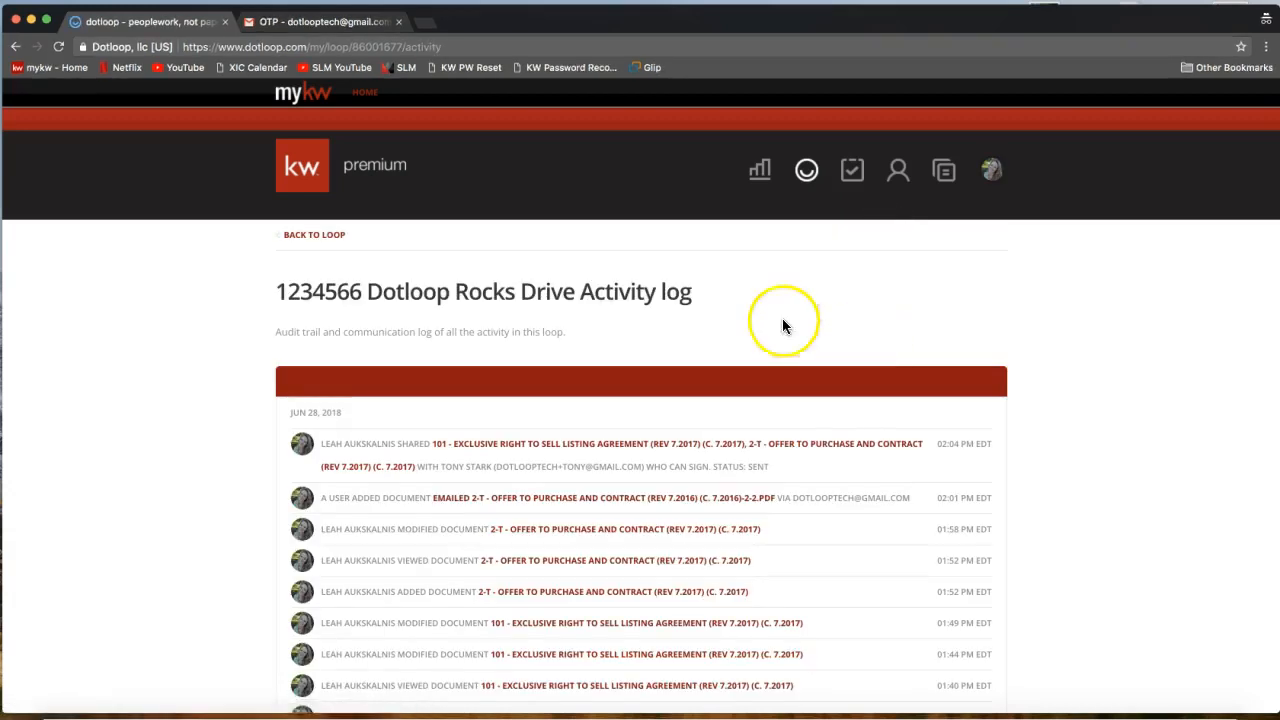
{"action": "scroll", "coordinate": [697, 300], "scroll_direction": "down", "scroll_amount": 1}
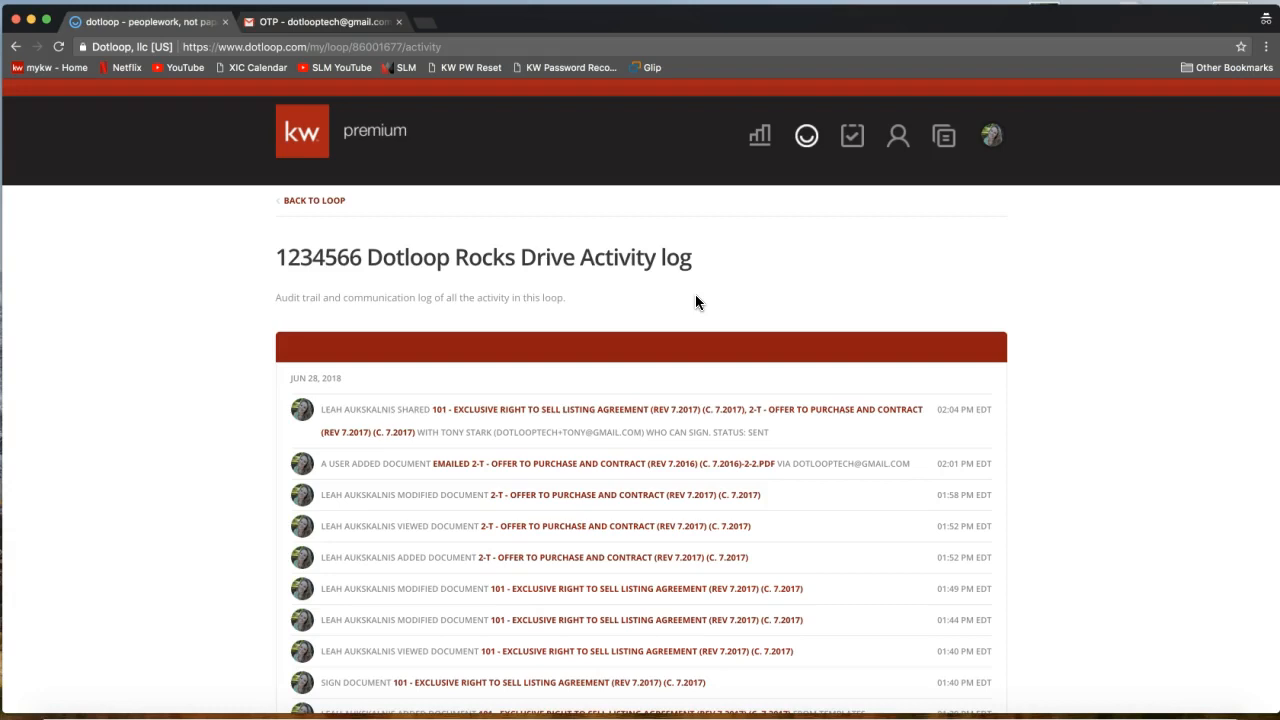
{"action": "scroll", "coordinate": [695, 302], "scroll_direction": "down", "scroll_amount": 2}
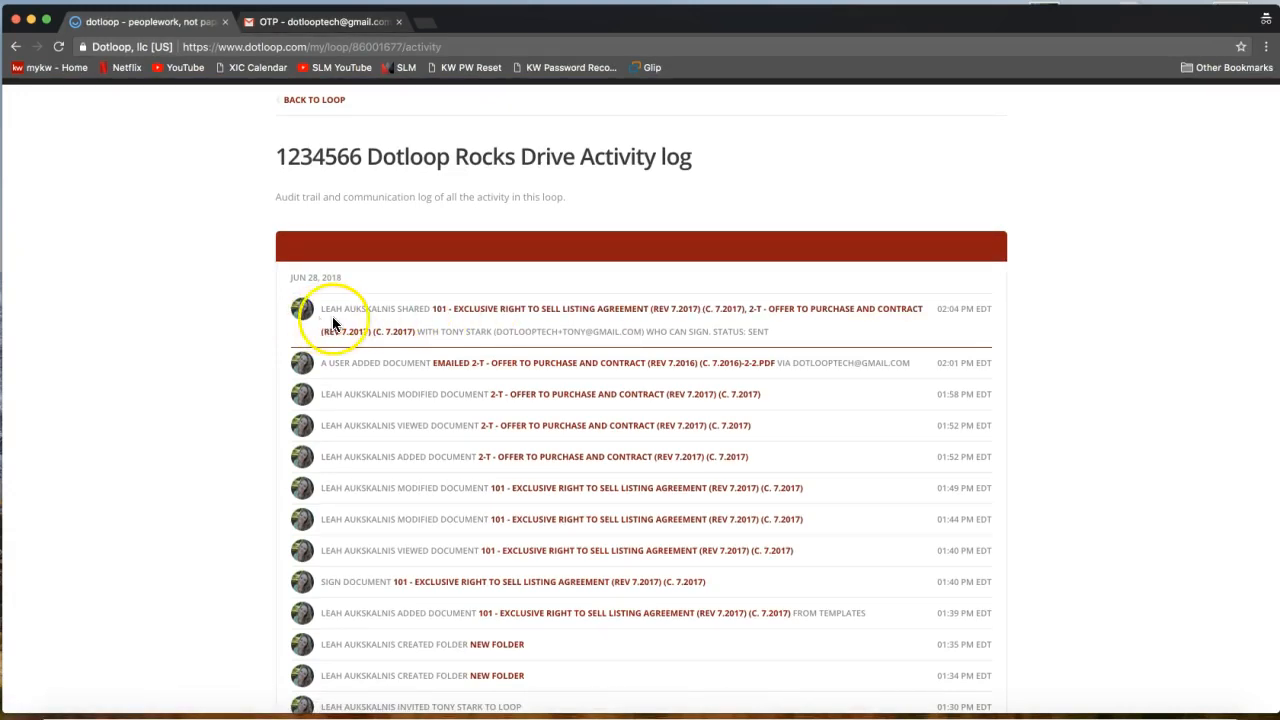
Examine the log entry for the two shared documents, highlighting its recipient, signing permission and delivery status.
{"action": "left_click_drag", "start_coordinate": [426, 332], "coordinate": [456, 332]}
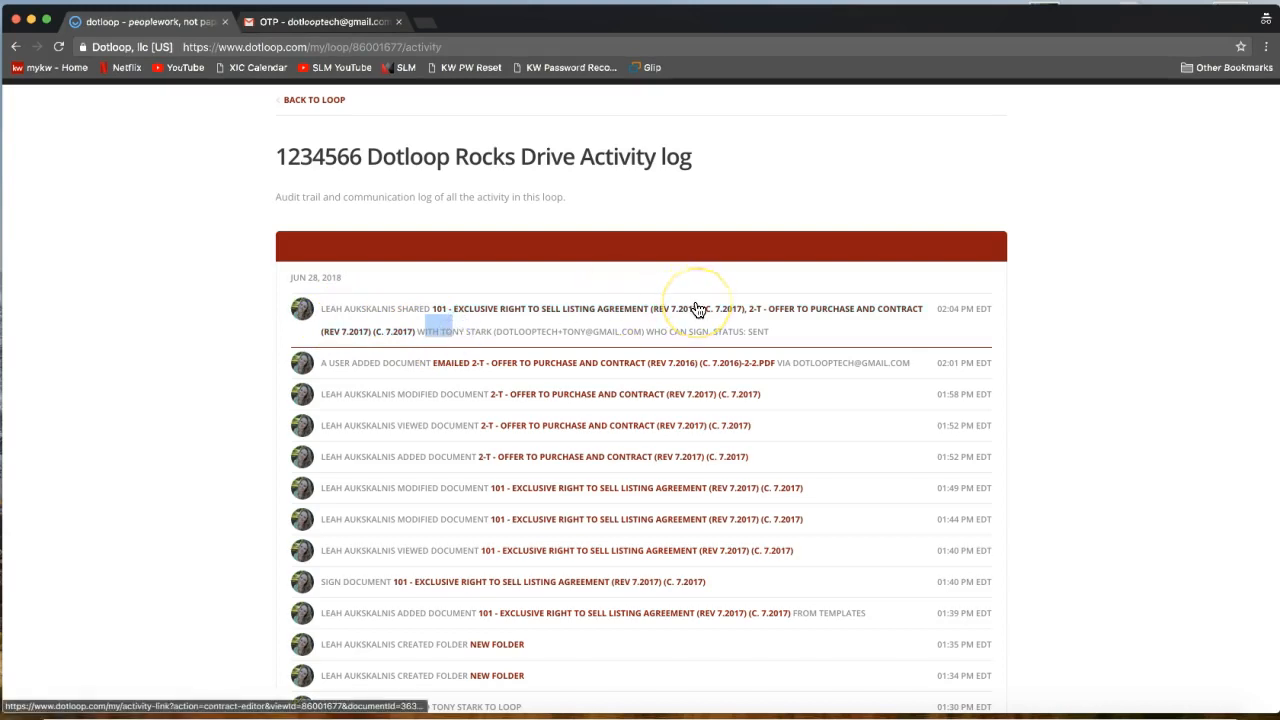
{"action": "left_click", "coordinate": [571, 336]}
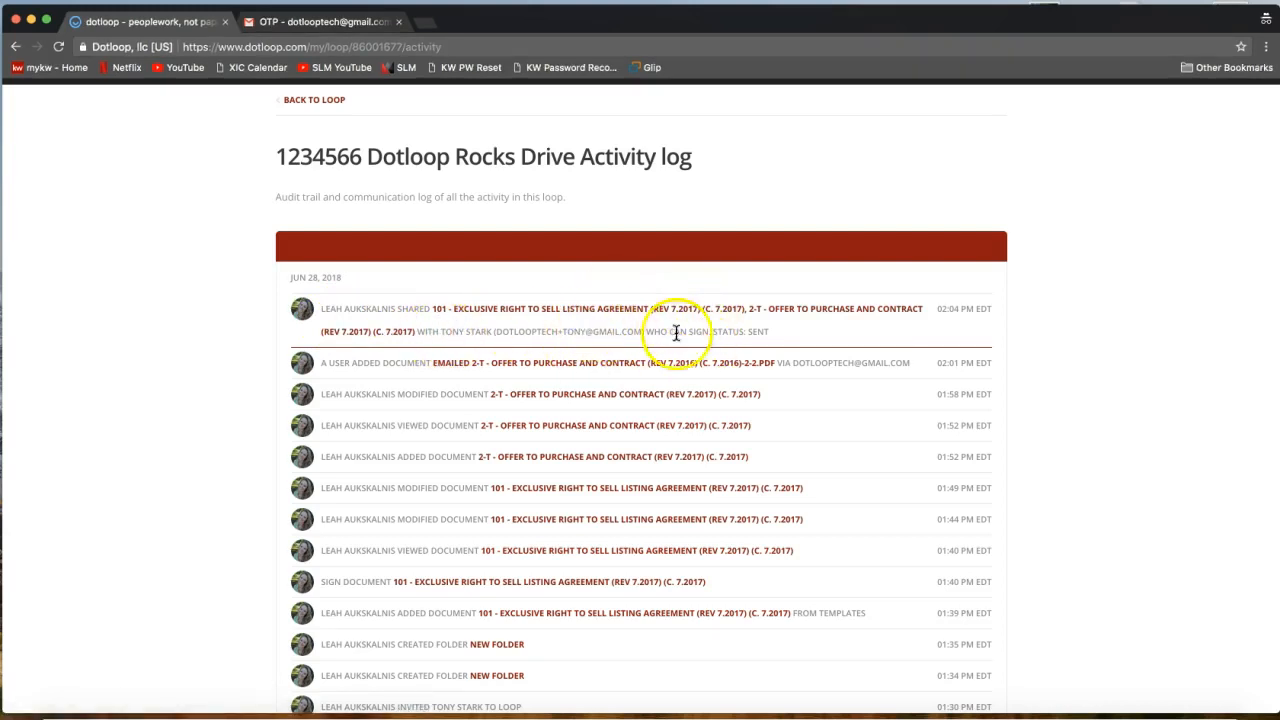
{"action": "left_click_drag", "start_coordinate": [661, 332], "coordinate": [749, 341]}
{"action": "left_click", "coordinate": [743, 340]}
{"action": "left_click_drag", "start_coordinate": [715, 331], "coordinate": [767, 332]}
{"action": "left_click", "coordinate": [783, 334]}
{"action": "left_click_drag", "start_coordinate": [784, 336], "coordinate": [716, 334]}
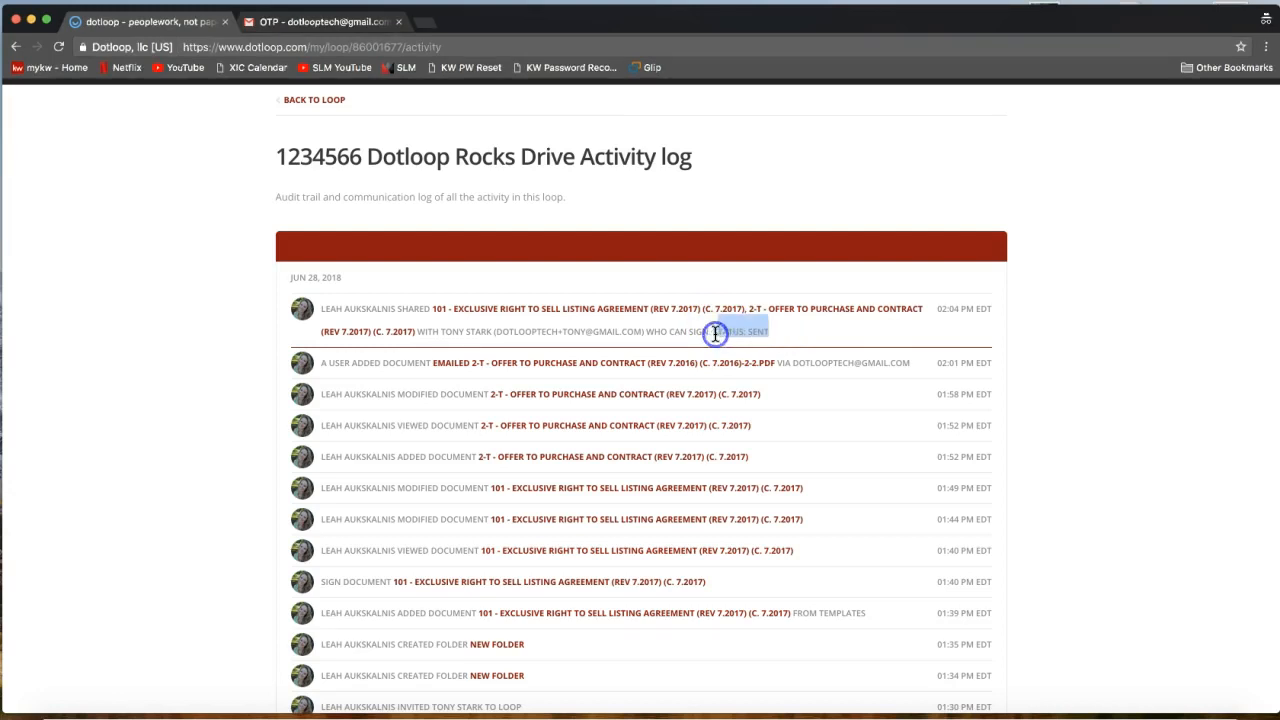
{"action": "left_click", "coordinate": [711, 335]}
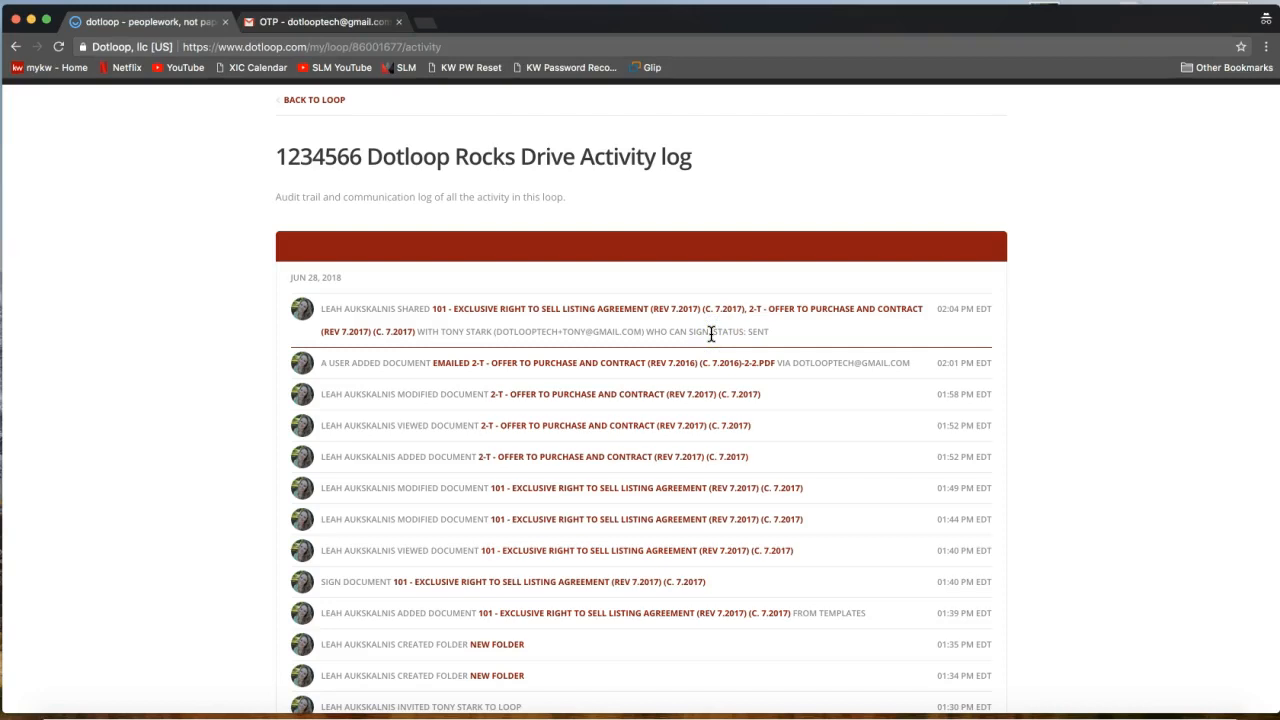
{"action": "left_click_drag", "start_coordinate": [711, 335], "coordinate": [771, 335]}
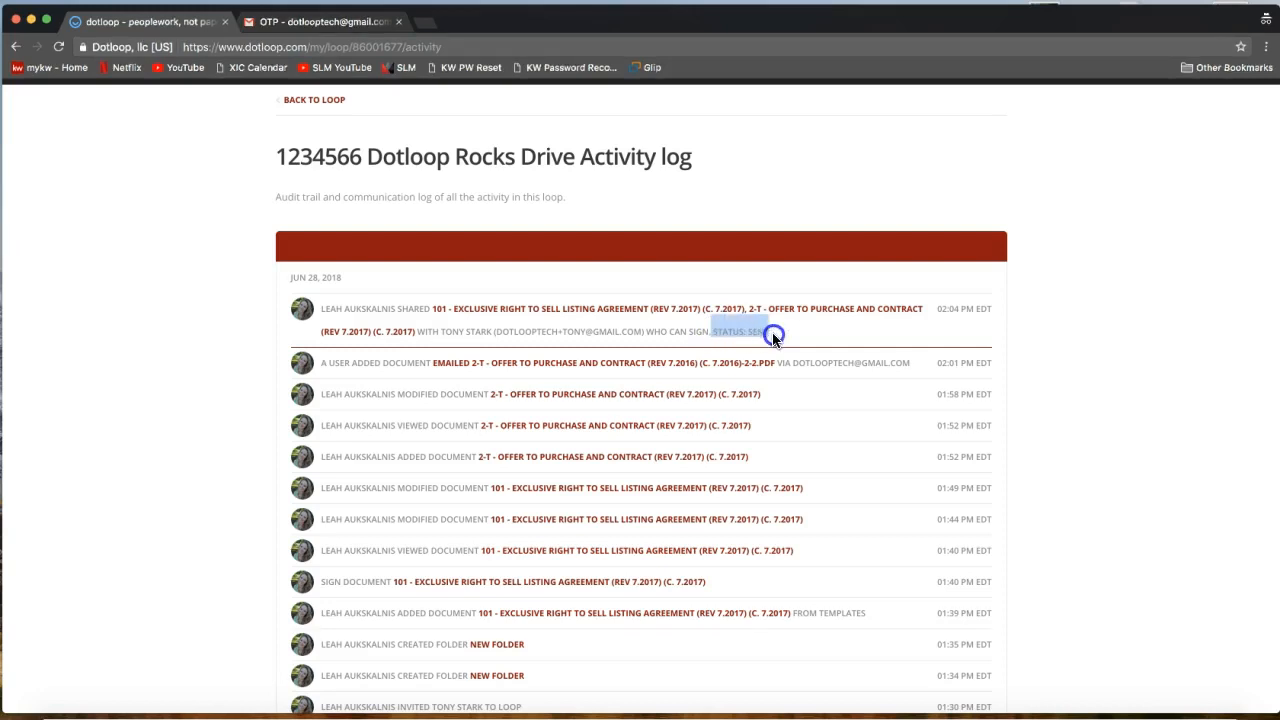